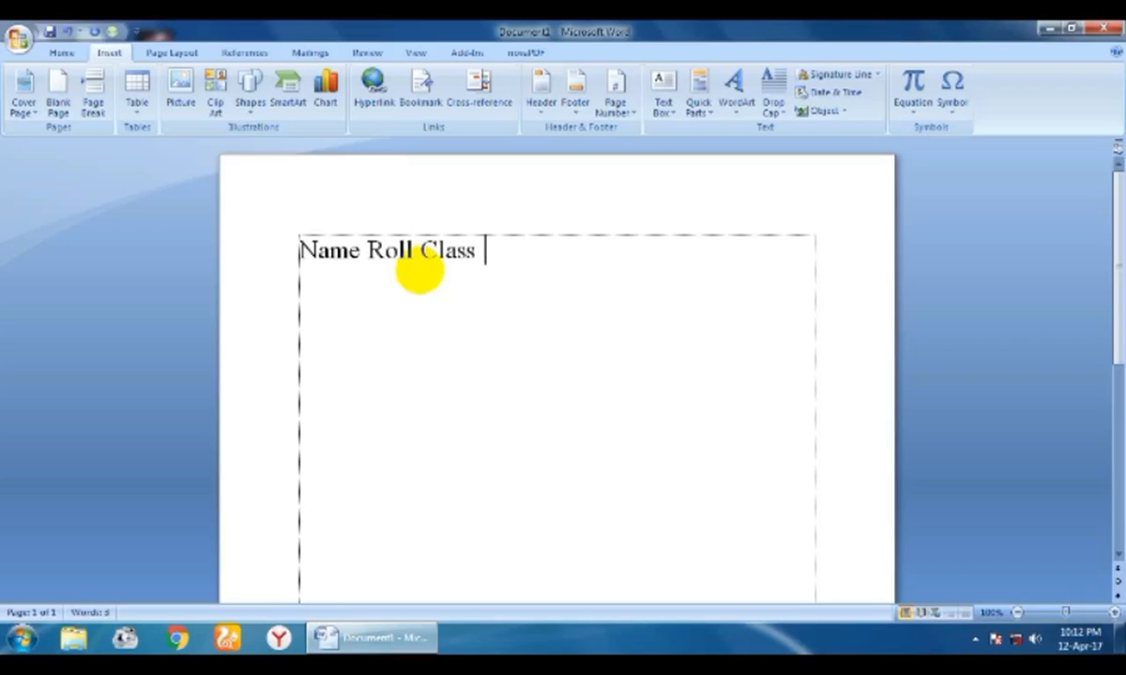
Space out the words Name, Roll and Class across the line with tab stops to imitate columns.
left_click_drag(505, 256, 196, 253)
left_click(536, 307)
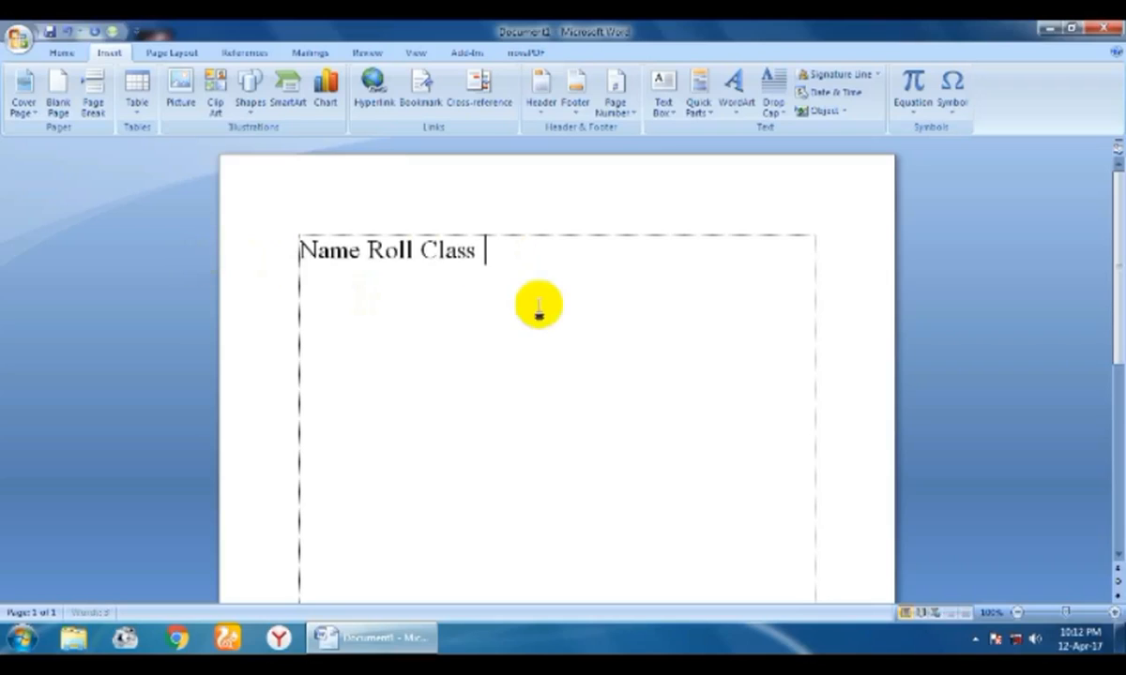
left_click(366, 251)
key("Tab")
key("Tab")
key("Tab")
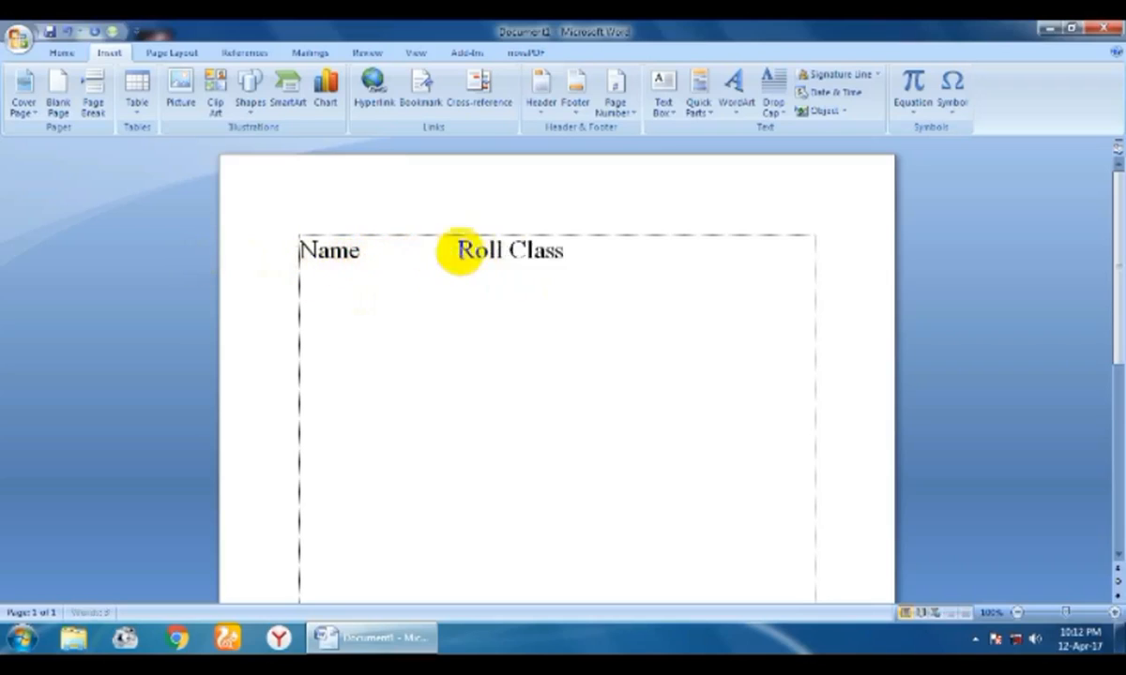
left_click(506, 252)
key("Tab")
key("Tab")
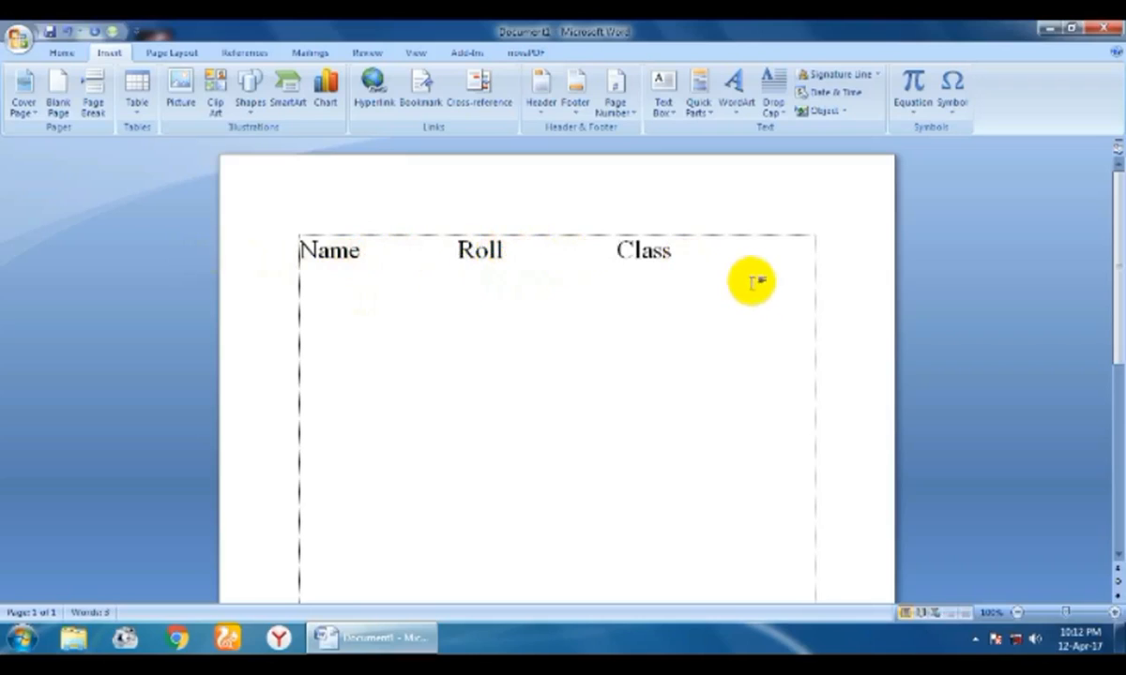
Delete the whole line containing Name, Roll and Class.
left_click(794, 270)
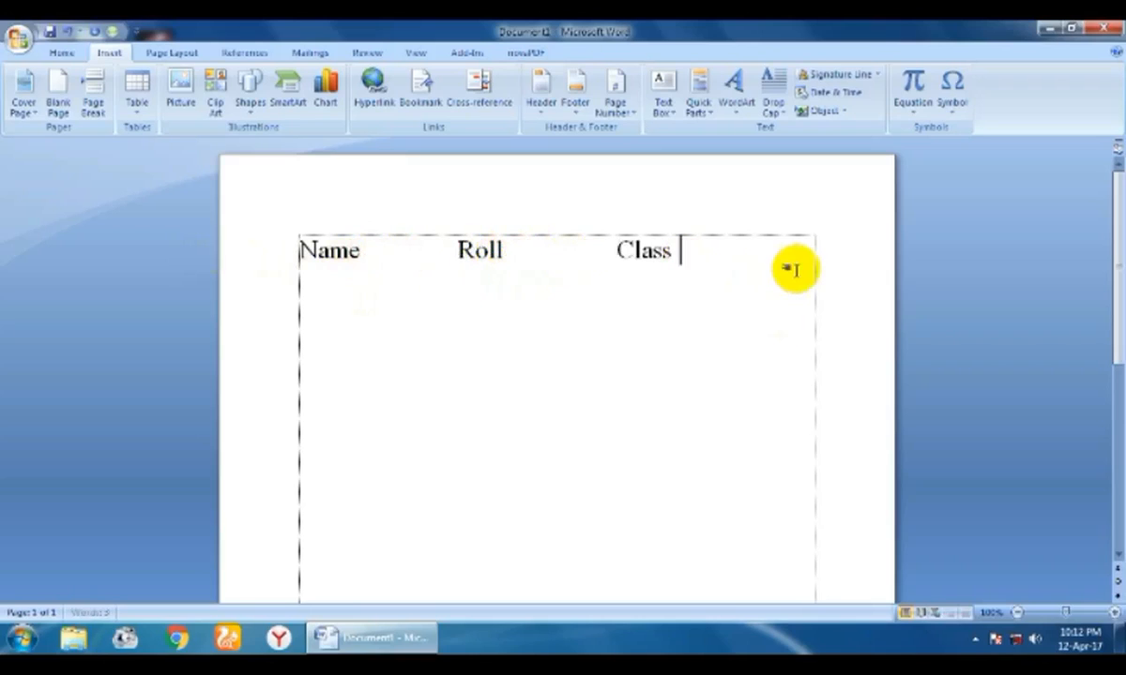
left_click(287, 306)
left_click(314, 284)
left_click(314, 282)
left_click(311, 310)
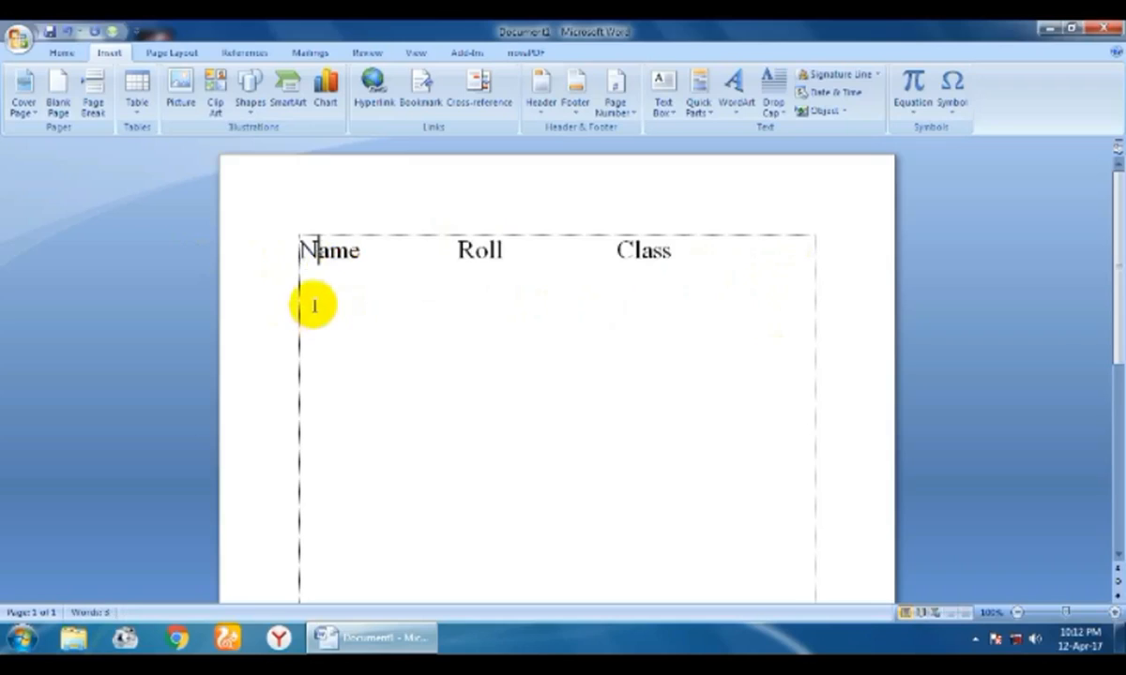
left_click_drag(707, 287, 0, 284)
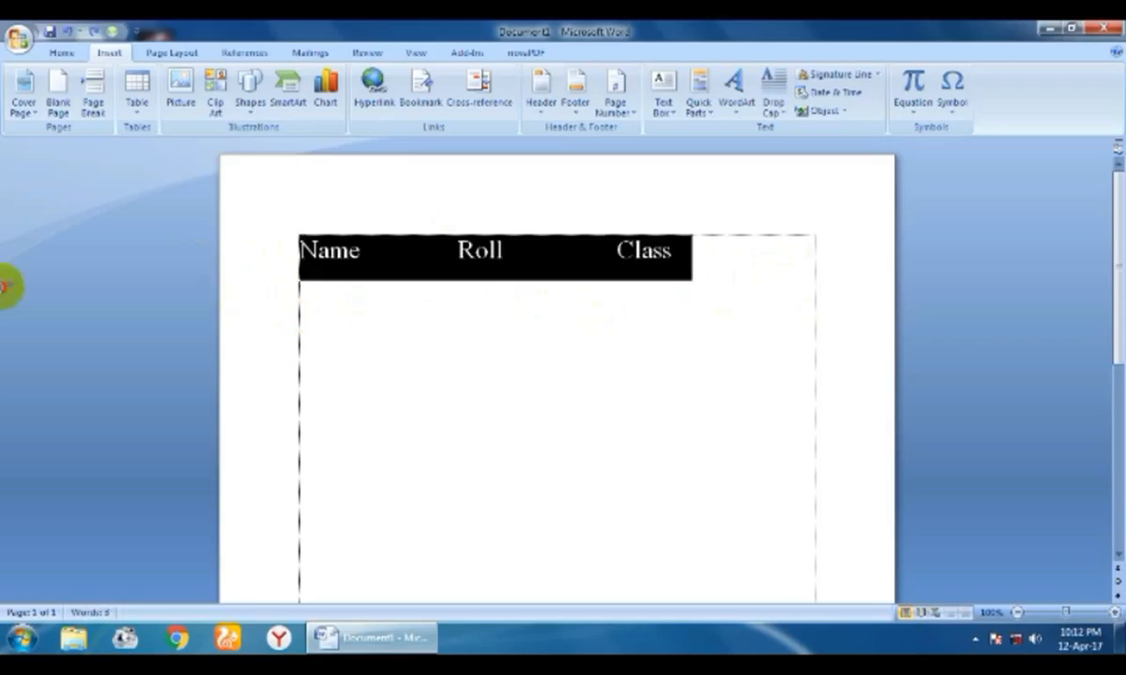
key("Delete")
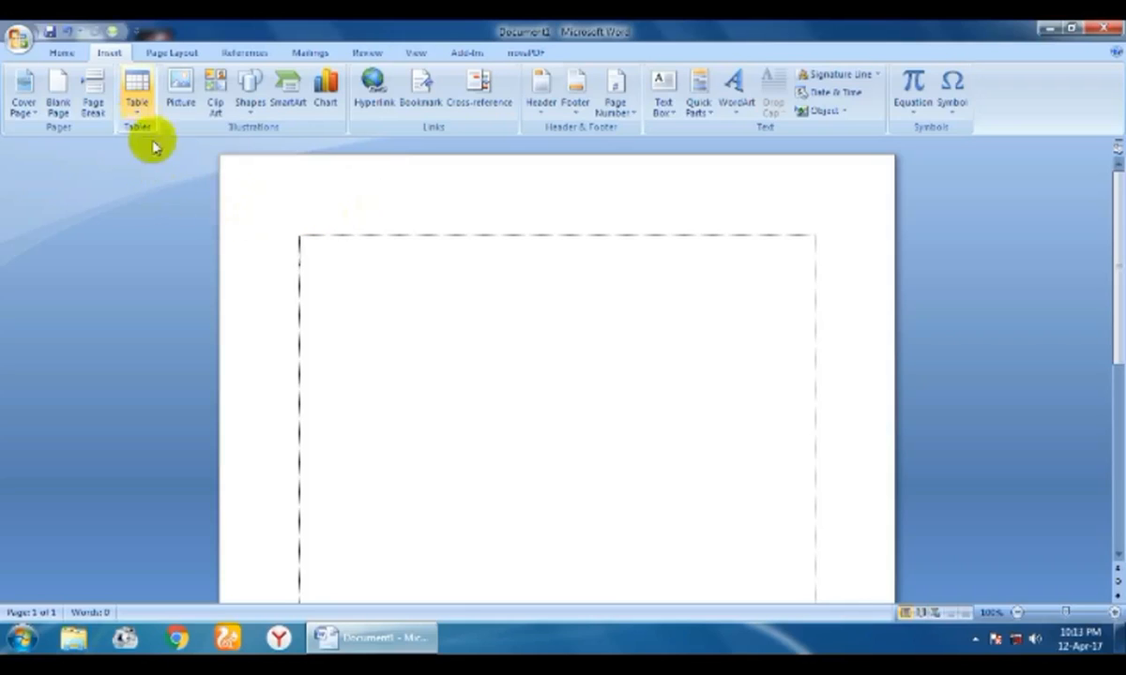
Insert a table with 4 columns and 5 rows, keeping the fixed column width on Auto.
left_click(139, 114)
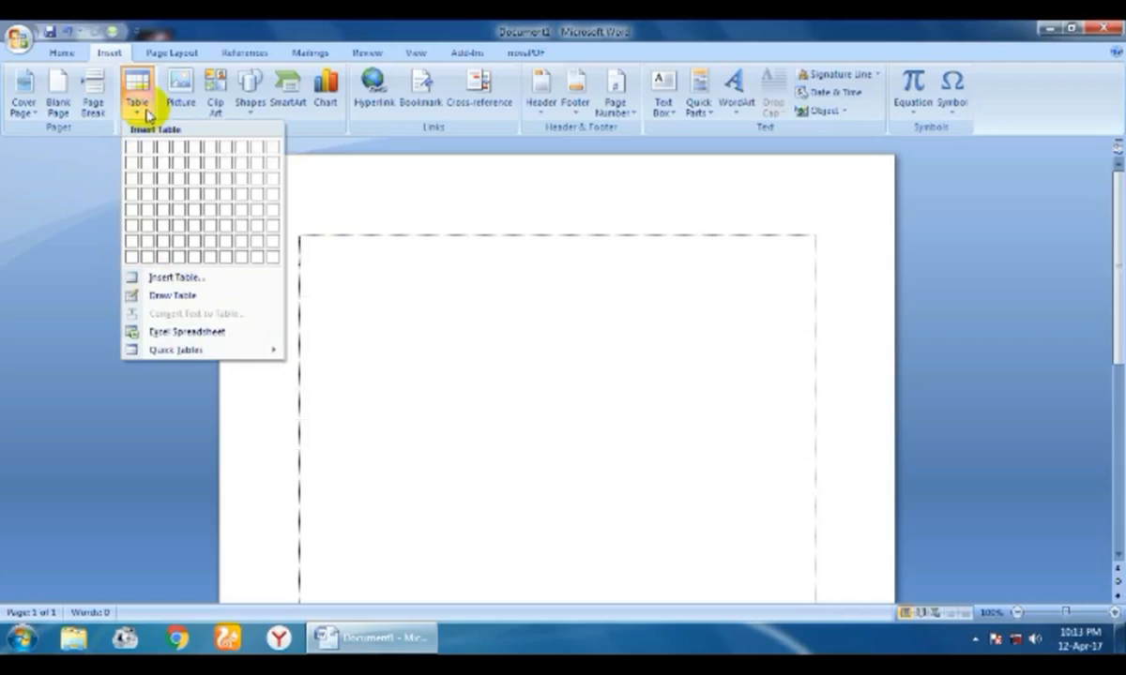
left_click(177, 279)
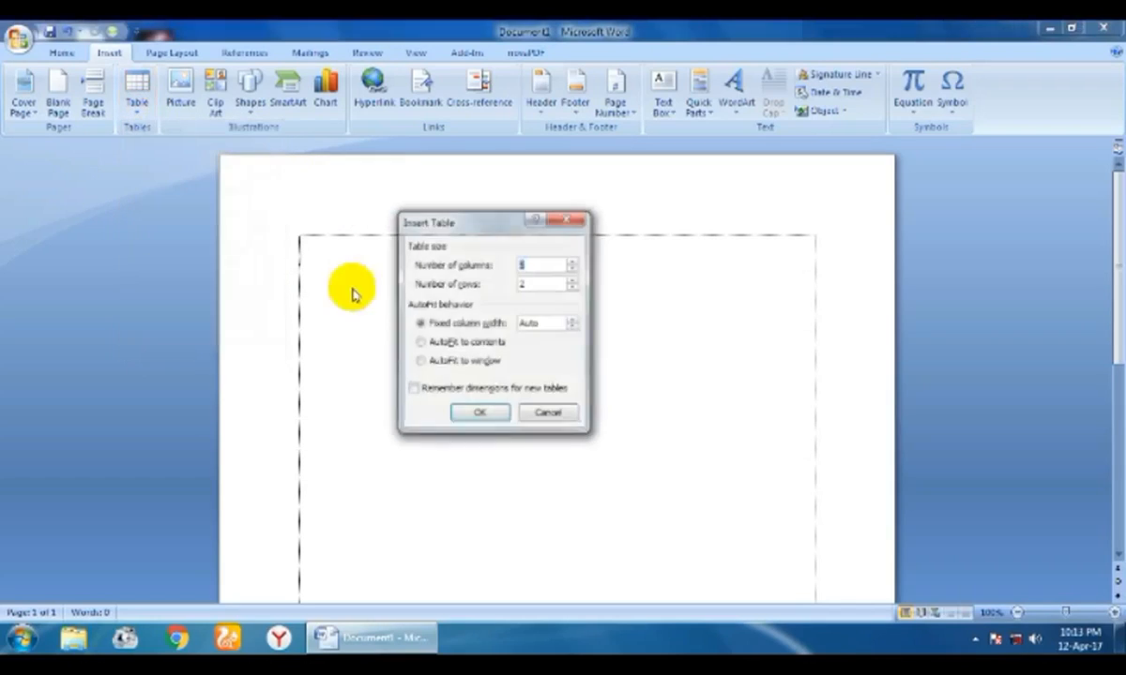
left_click_drag(498, 226, 509, 321)
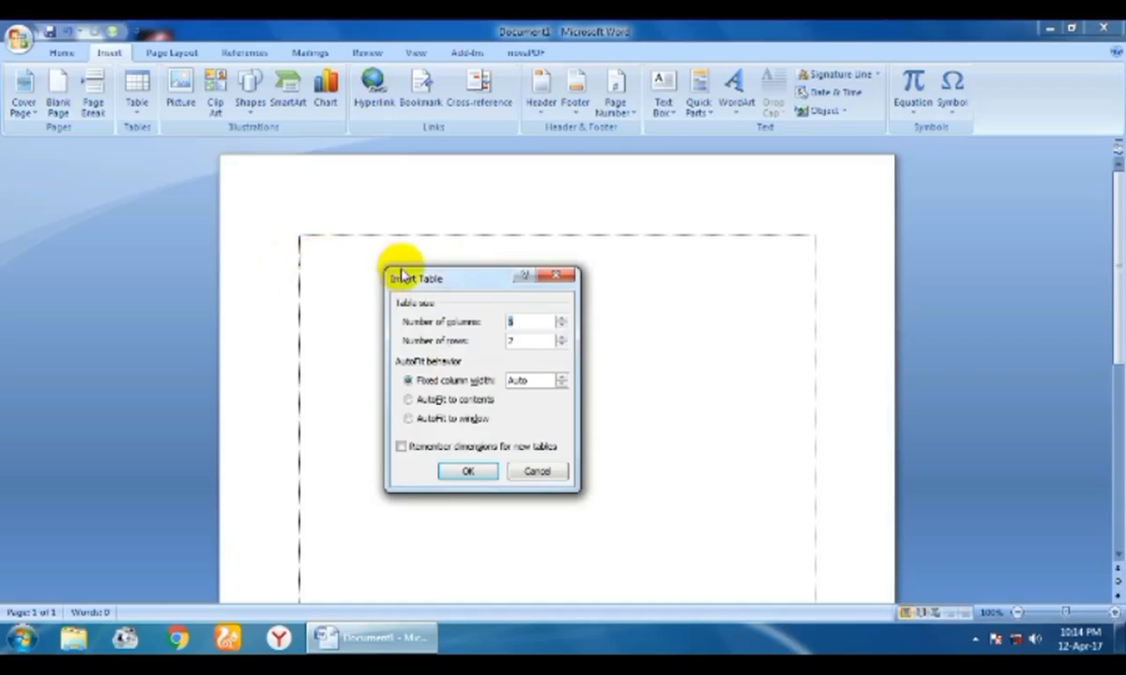
left_click(563, 337)
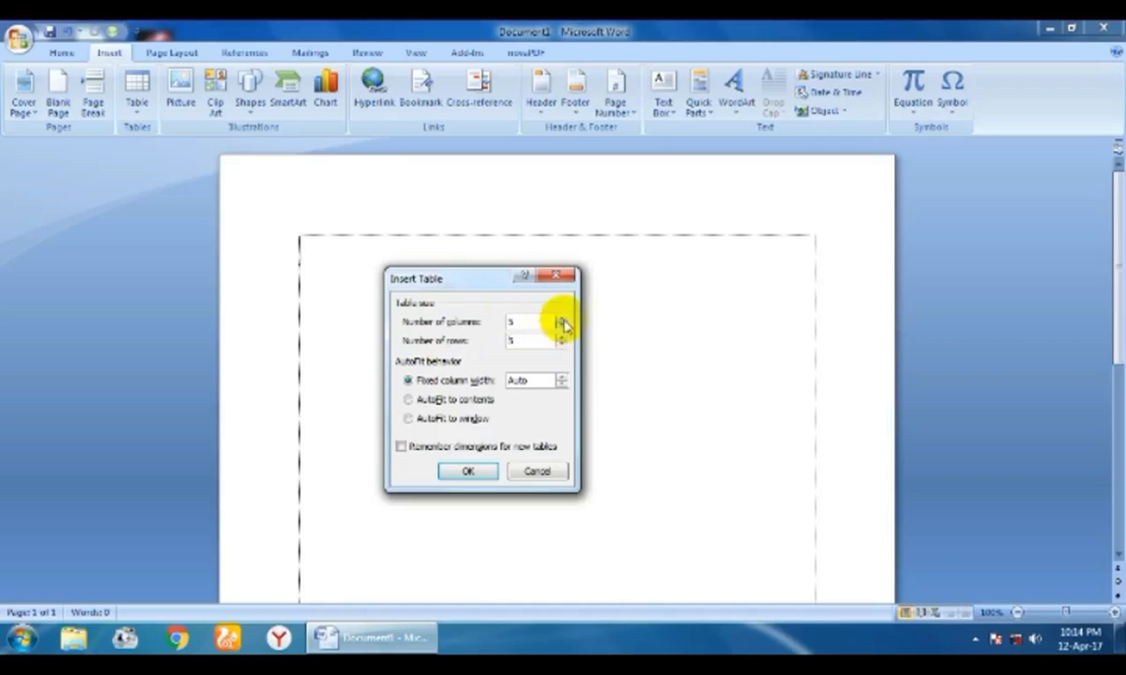
left_click(564, 327)
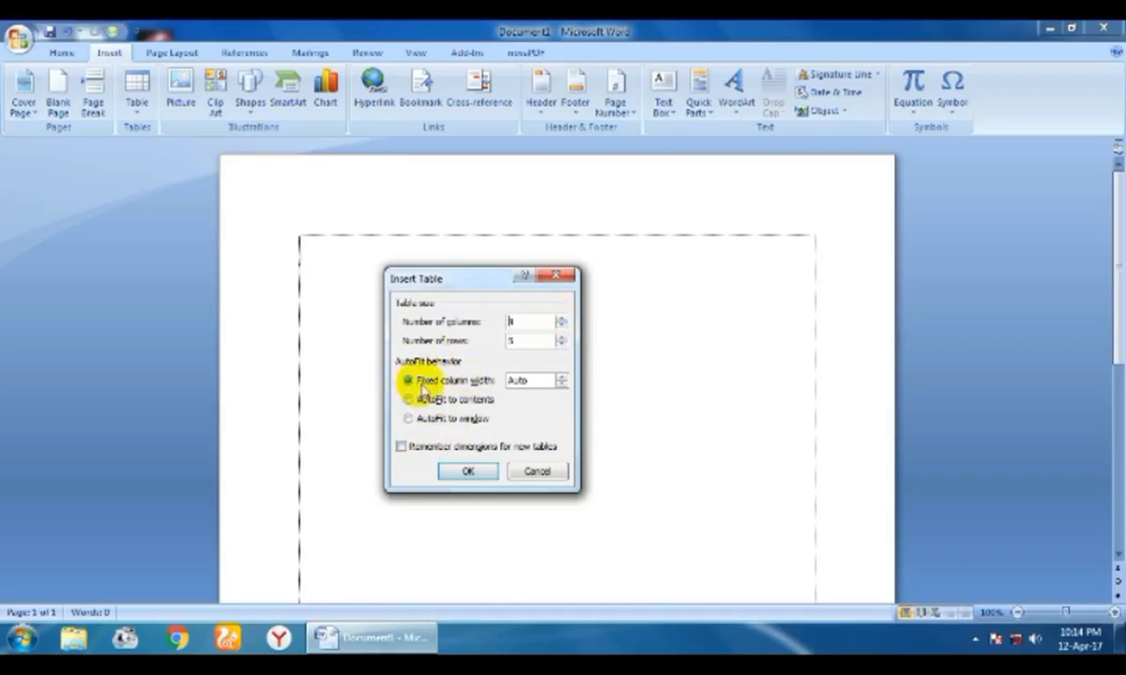
left_click(469, 473)
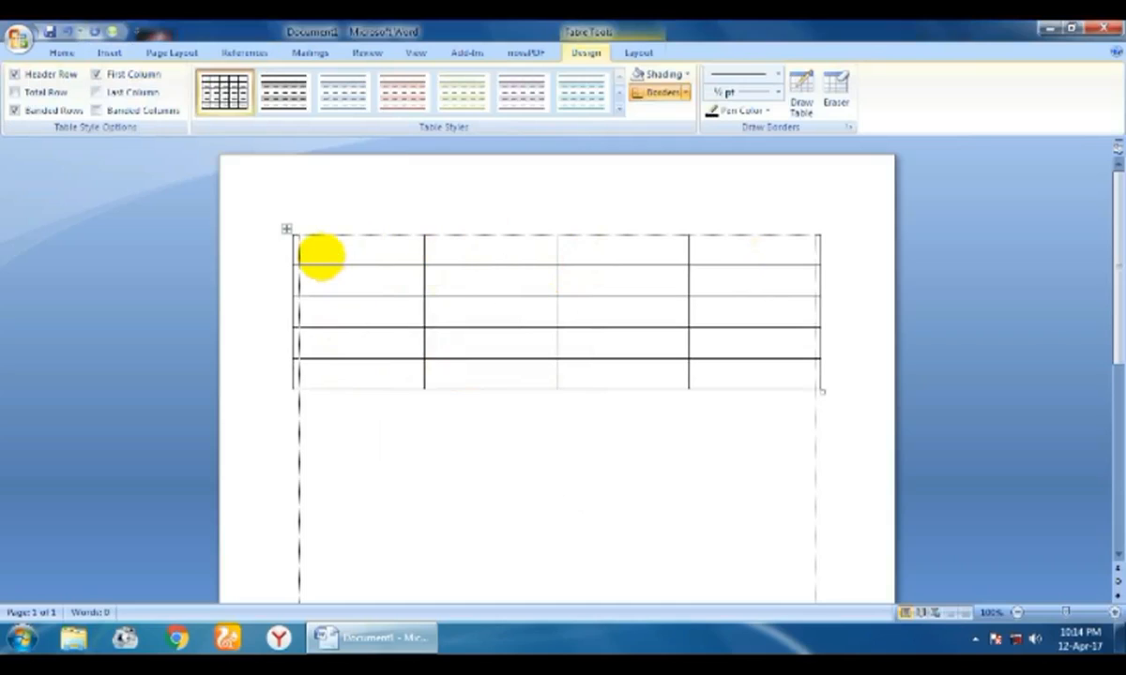
Fill the table's first row with the headings Name, Roll, Class and Address.
type("Name")
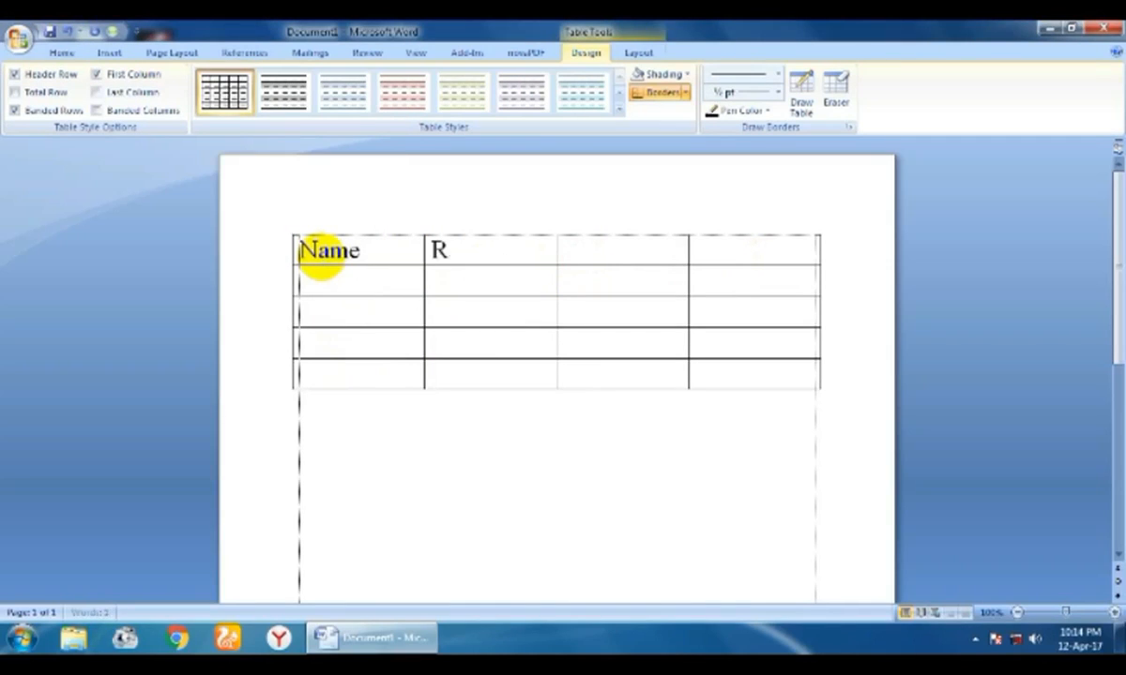
type("Class")
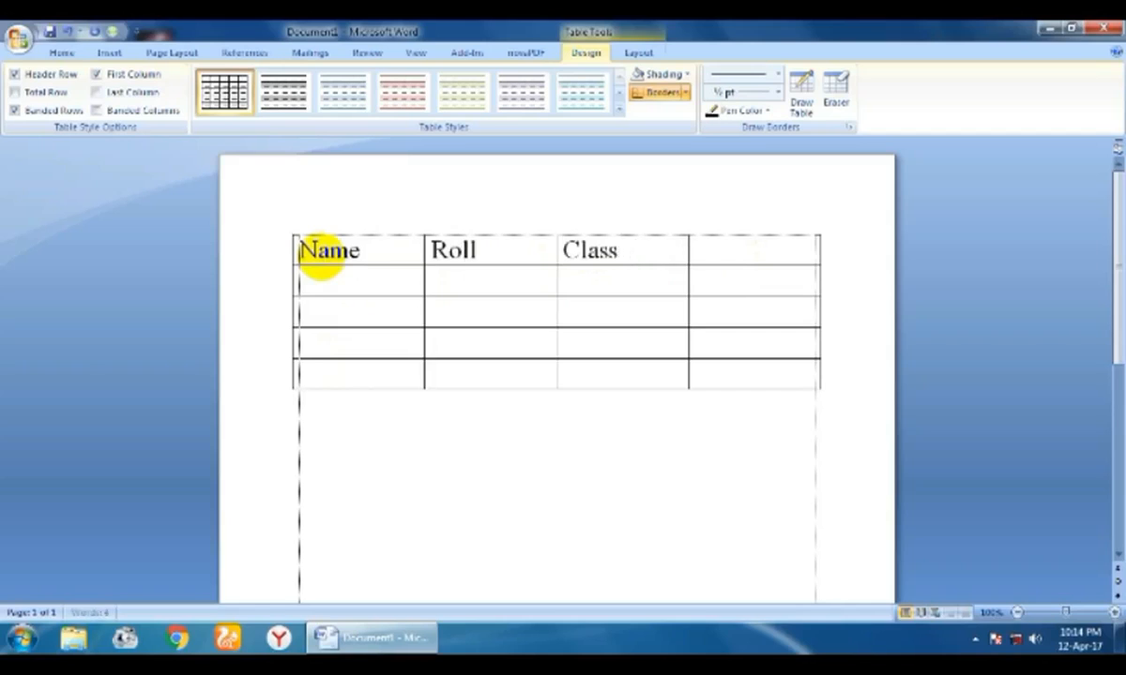
type("Address")
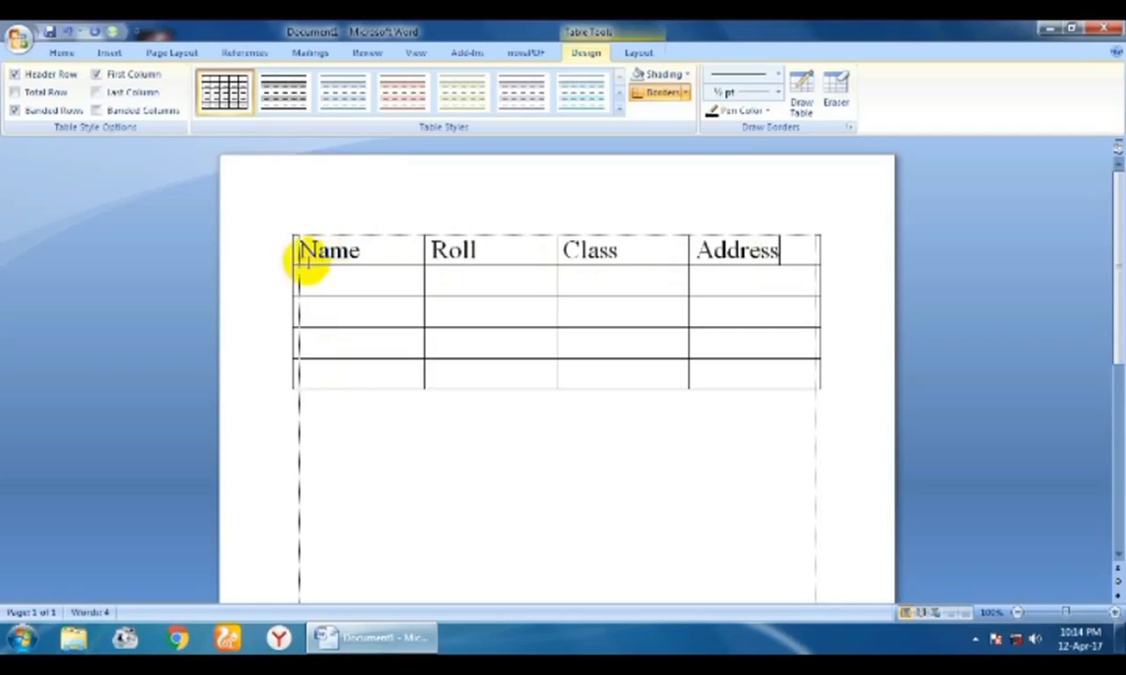
Fill the Name column with A, B, C, D and the Roll column with 1, 2, 3, 4.
left_click(340, 277)
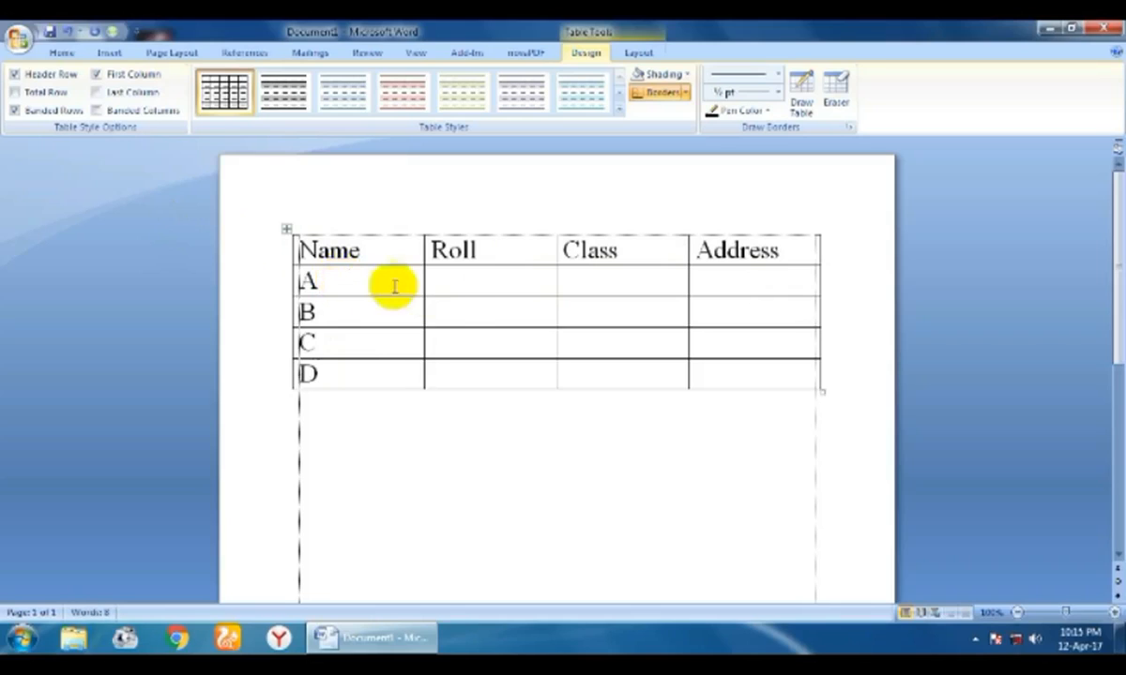
left_click(469, 281)
type("1")
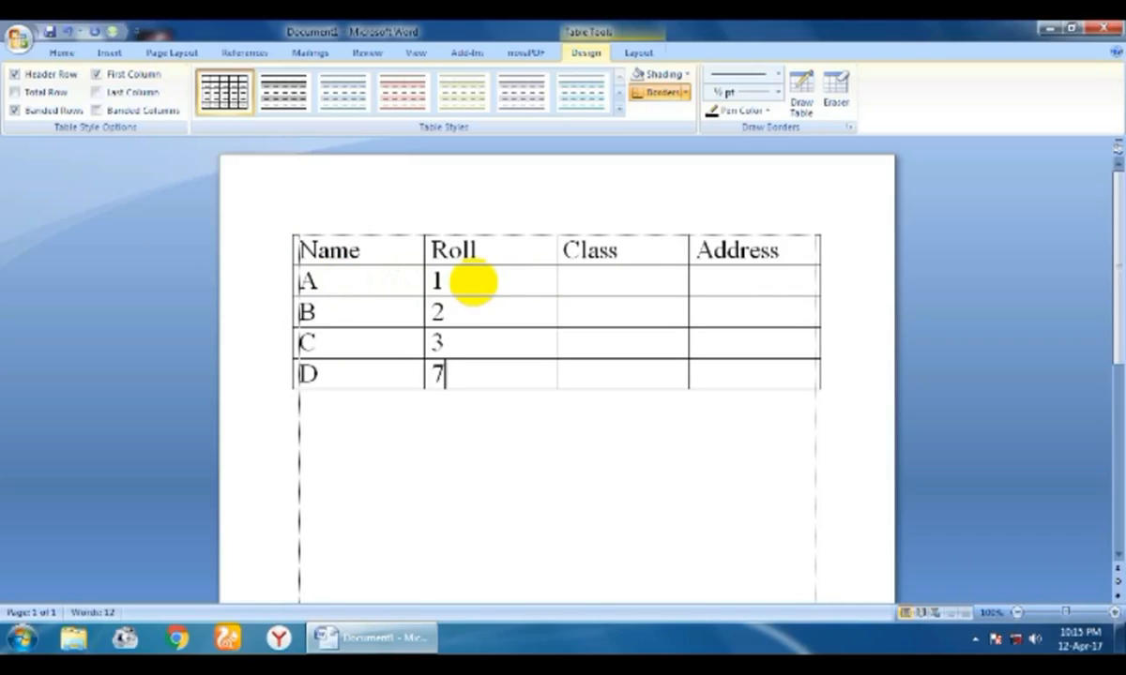
key("BackSpace")
type("4")
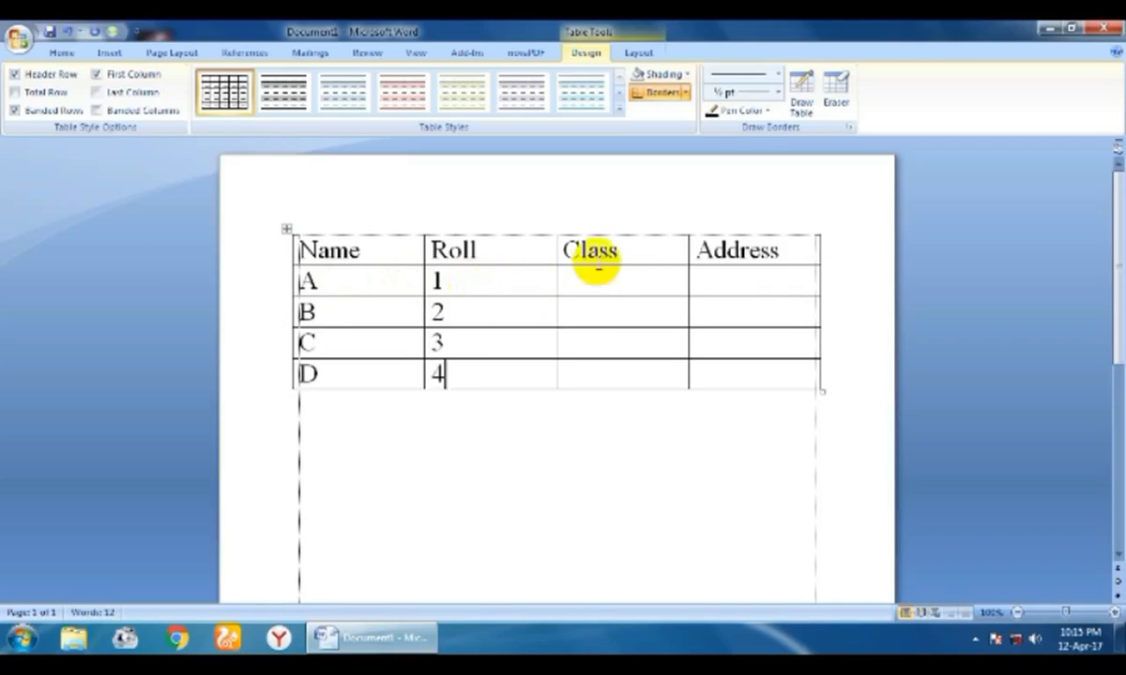
Fill the Class column with 10, 9, 8 and 7 from the first data row down.
left_click(608, 278)
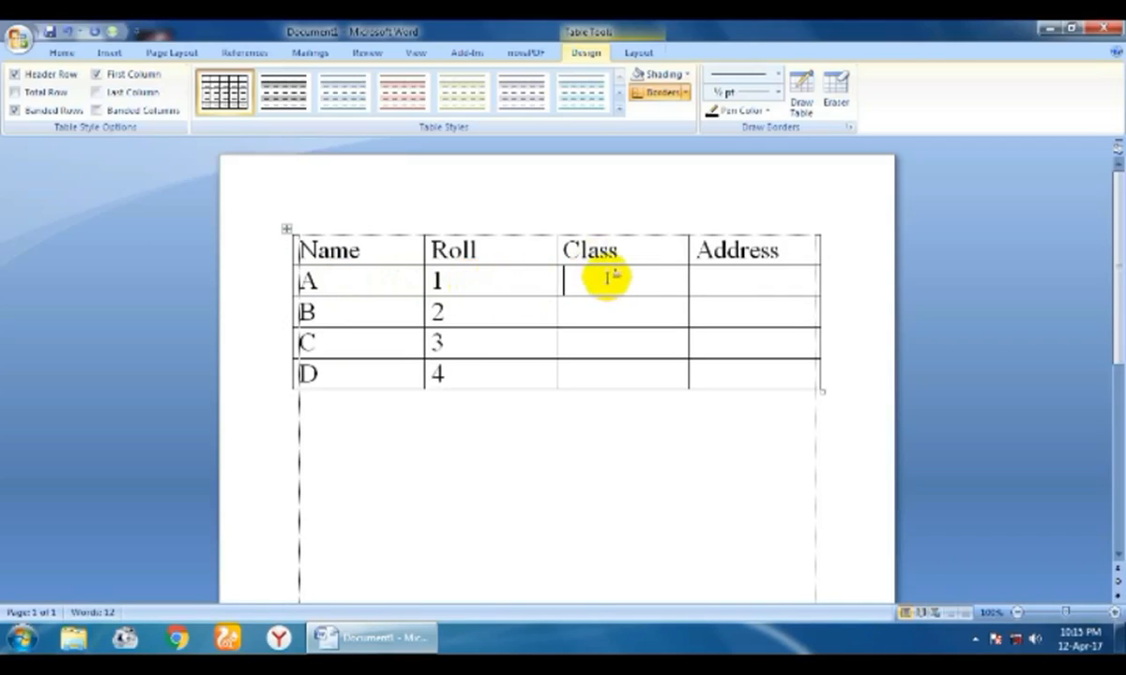
type("10")
key("Down")
type("9")
key("Down")
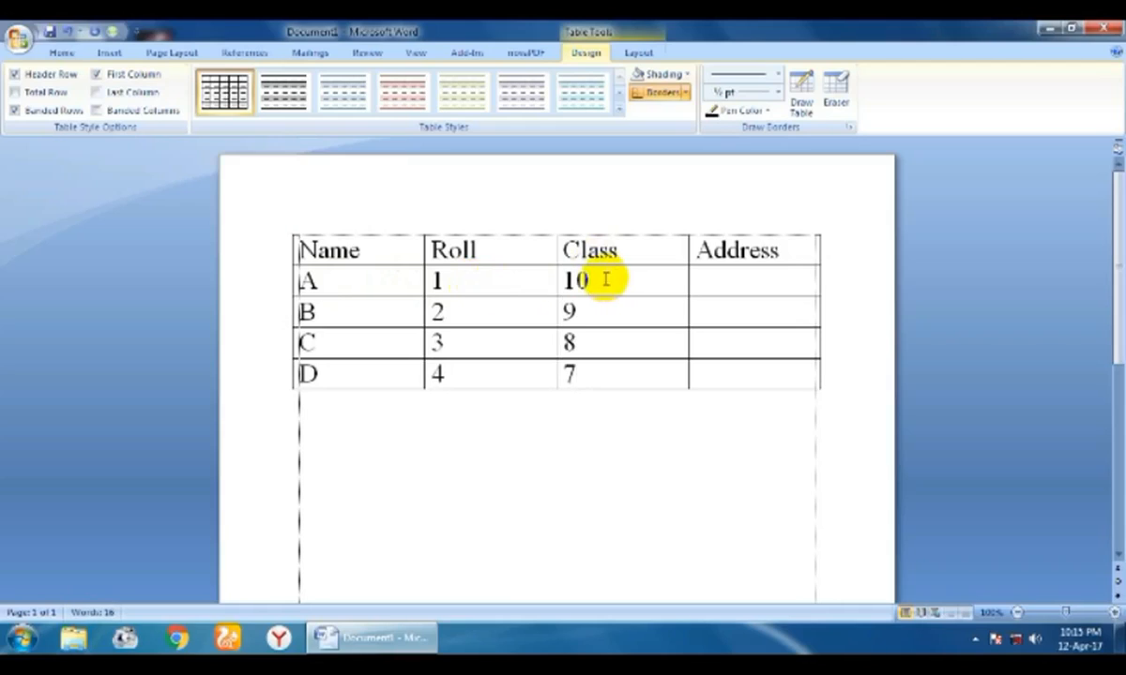
Fill the Address column with the sample entries dsad, asdas, dasa and asdas, and leave the table.
left_click(710, 283)
type("dsad")
key("Down")
type("asdas")
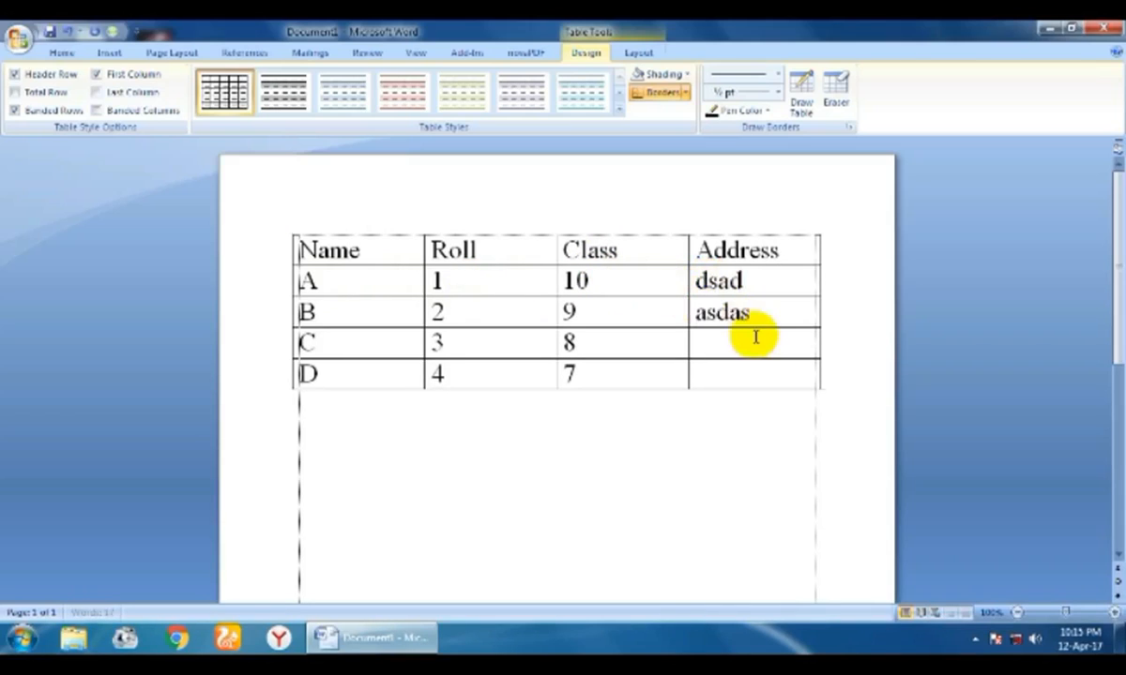
key("Down")
type("dasa")
key("Down")
type("asdas")
left_click(739, 425)
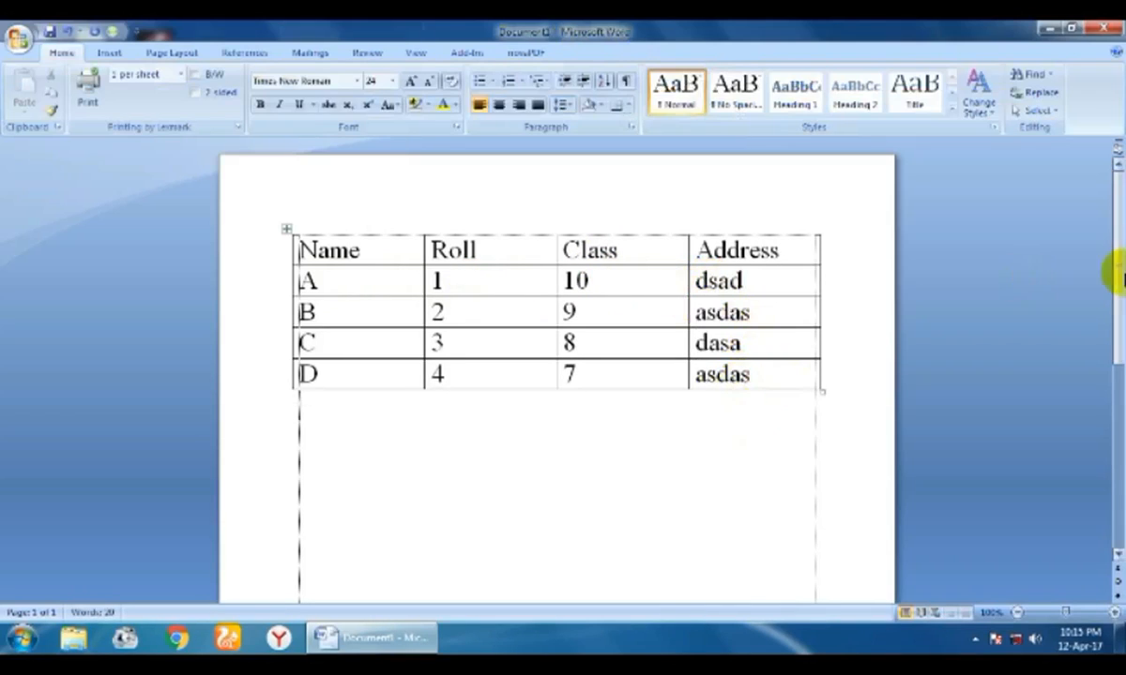
Adjust the table's outer left and right borders to line up with the page's text margins.
mouse_move(1118, 258)
left_mouse_down()
mouse_move(1121, 276)
mouse_move(1118, 255)
left_mouse_up()
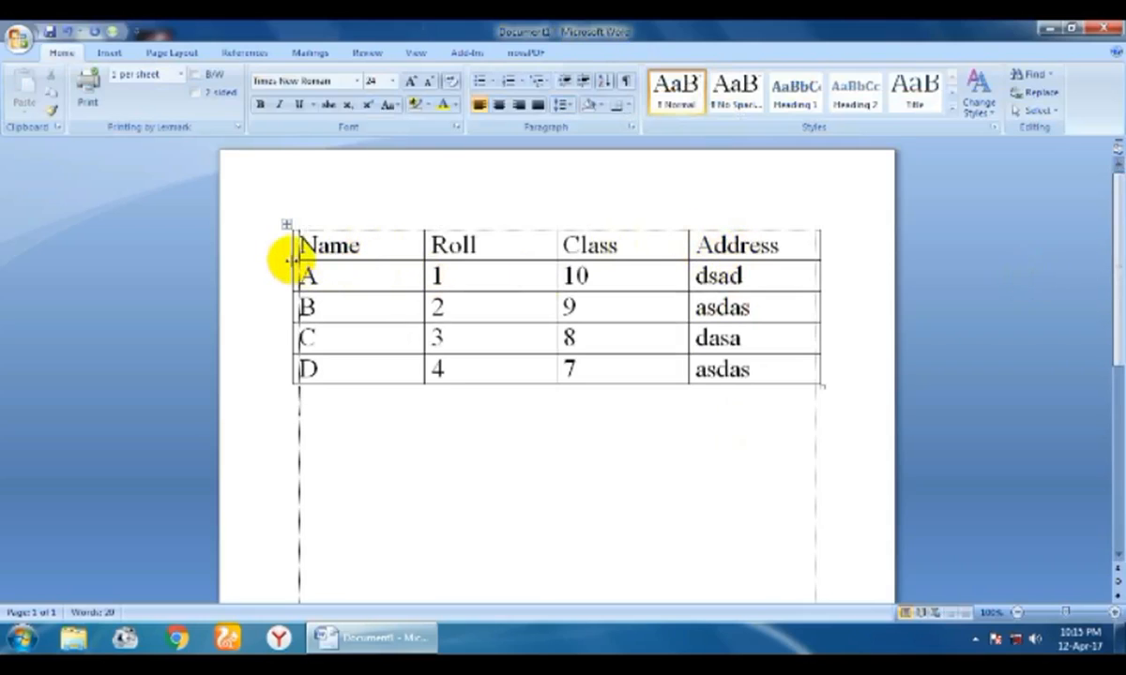
mouse_move(286, 260)
left_mouse_down()
mouse_move(289, 252)
mouse_move(294, 261)
left_mouse_up()
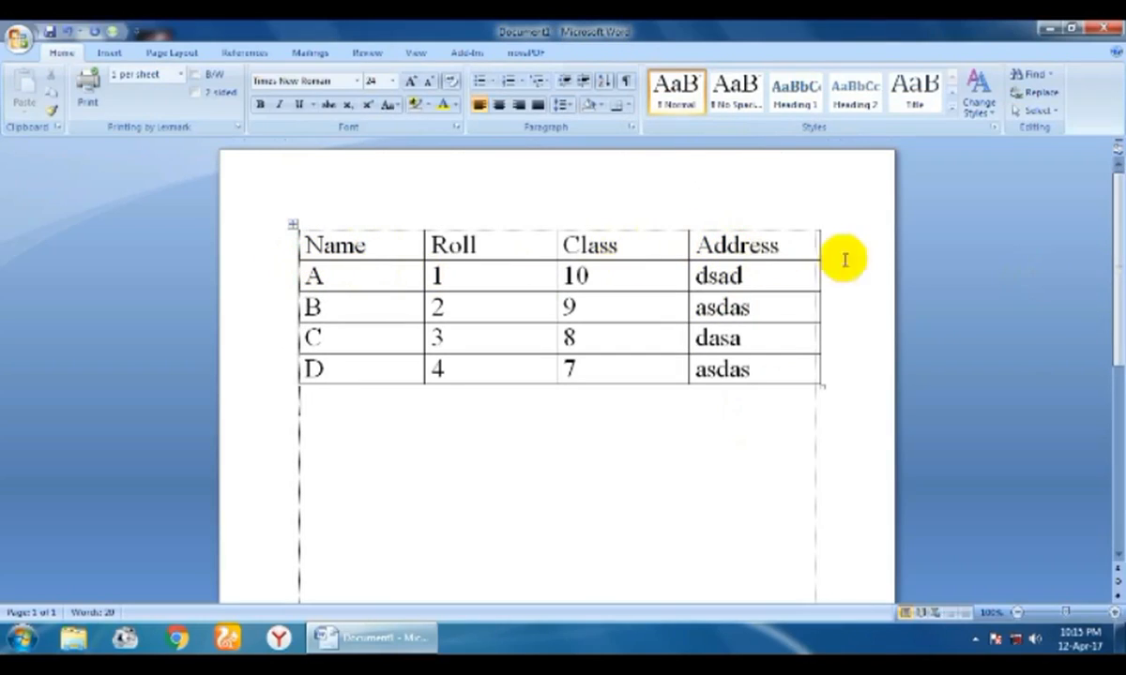
left_click_drag(817, 264, 813, 268)
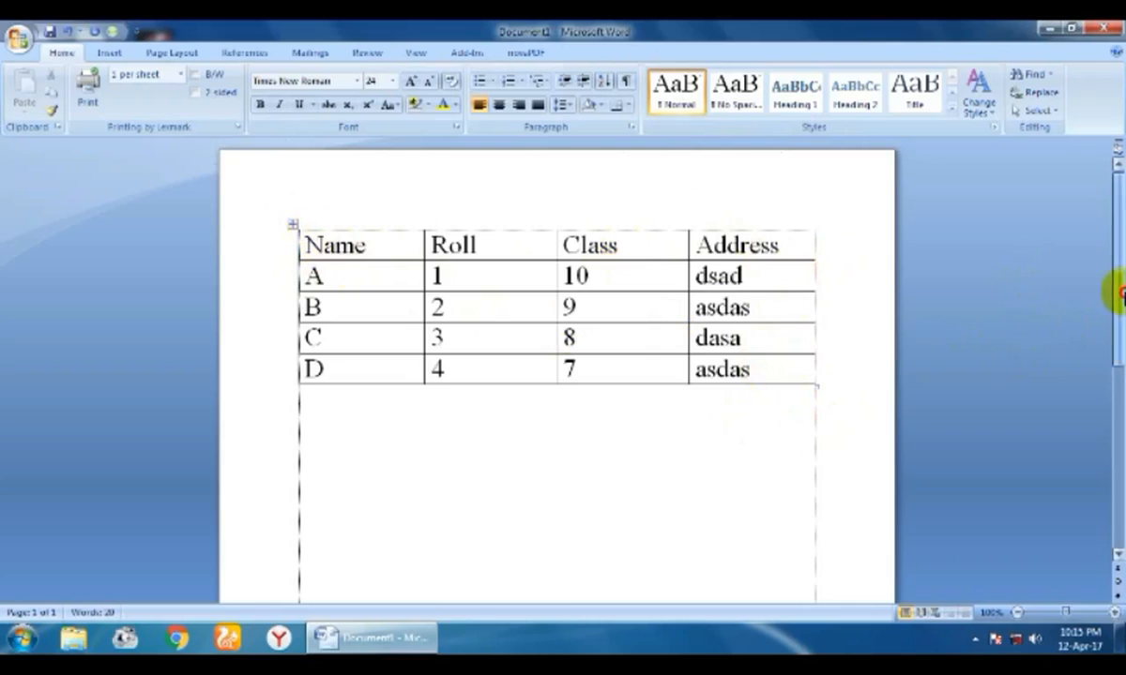
left_click_drag(1123, 295, 1121, 283)
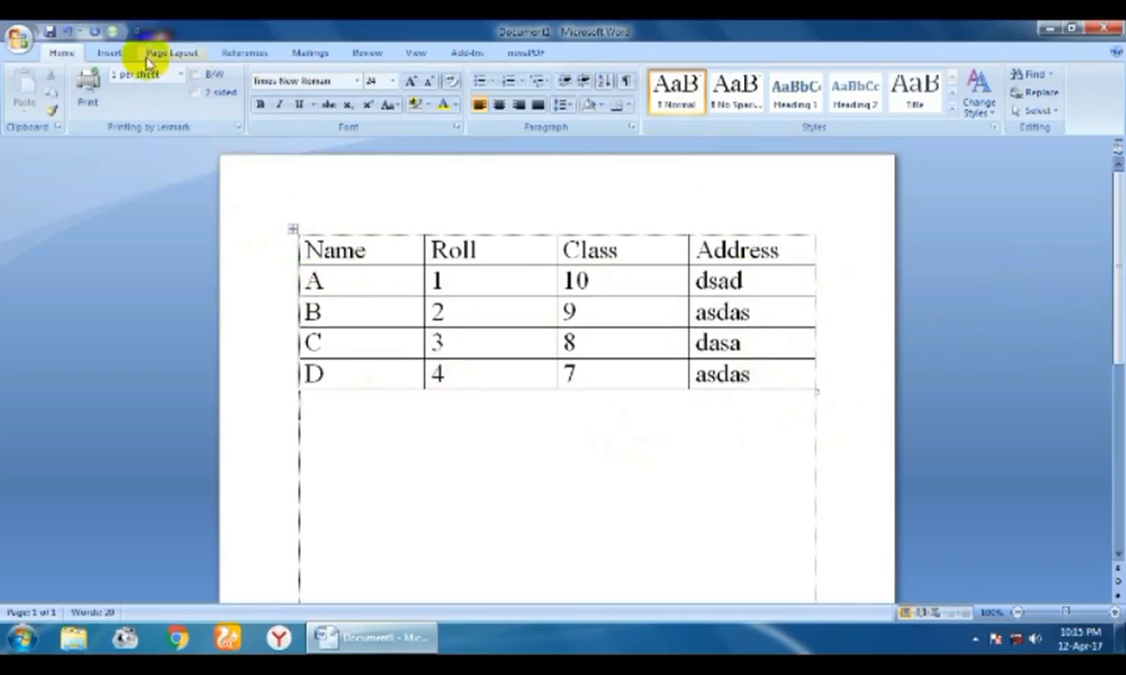
Enter the sample text "safafasfaffas" directly below the table and copy it.
left_click(110, 53)
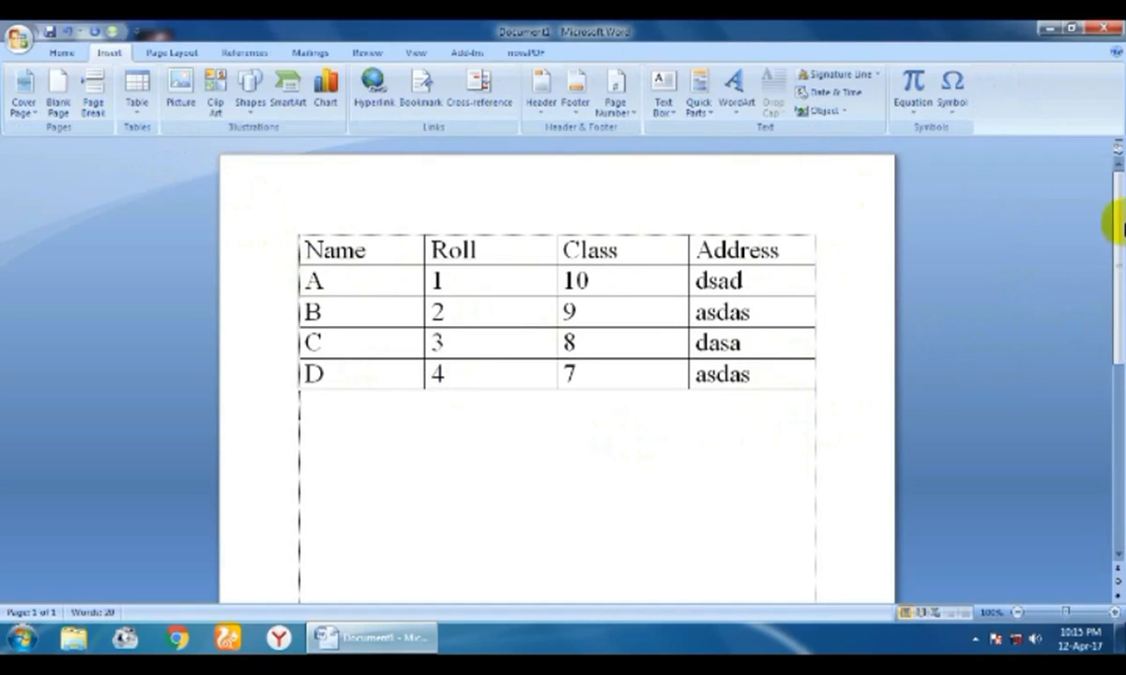
scroll(174, 314, "down", 2)
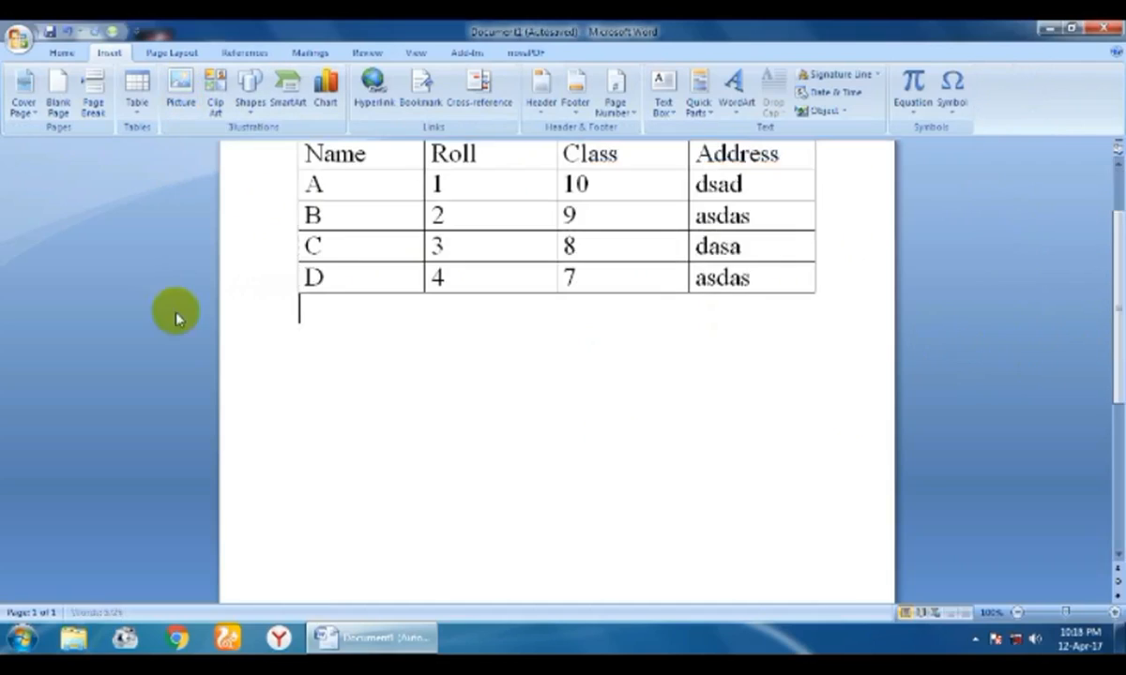
left_click(375, 330)
type("safafasfaffas")
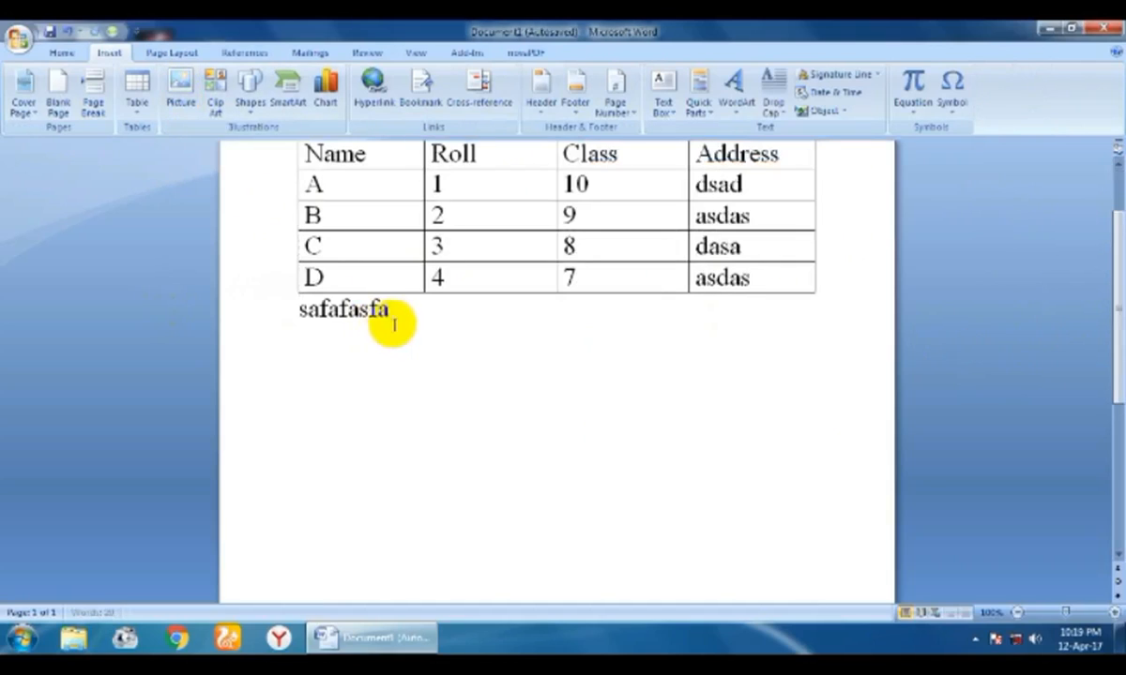
left_click_drag(430, 312, 150, 315)
left_click(456, 323)
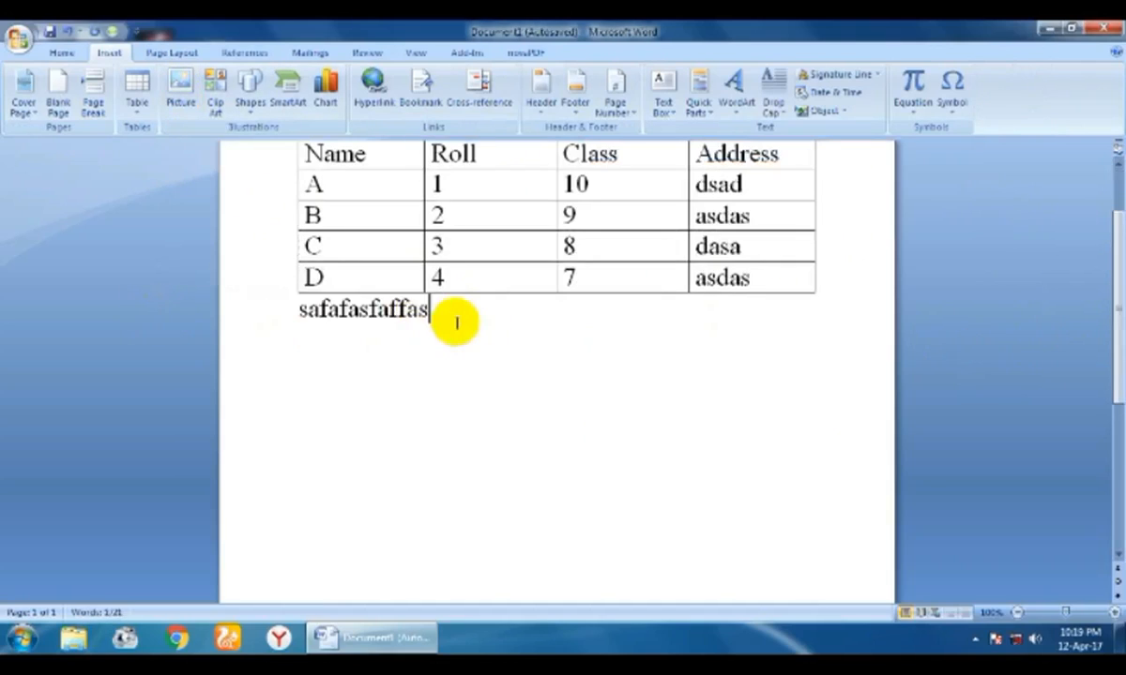
Paste "safafasfaffas" three times below the table, once beside the original and twice on separate lines.
key("ctrl+v")
key("Return")
key("ctrl+v")
key("Return")
key("ctrl+v")
key("Return")
Add three more lines of "safafasfaffas" beneath the existing sample text.
left_click_drag(497, 402, 229, 311)
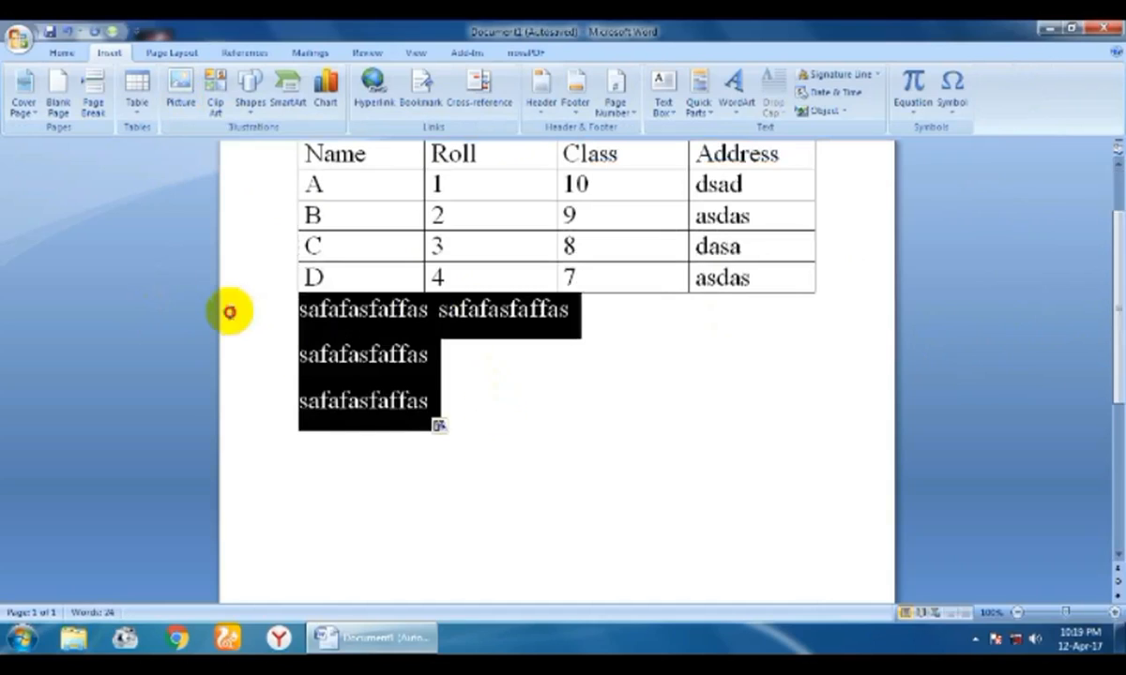
type("safafasfaffas")
key("Return")
left_click(478, 326)
key("ctrl+v")
key("Return")
key("ctrl+v")
key("Return")
key("ctrl+v")
key("Return")
key("ctrl+v")
key("Return")
key("ctrl+v")
key("Return")
key("ctrl+v")
key("Return")
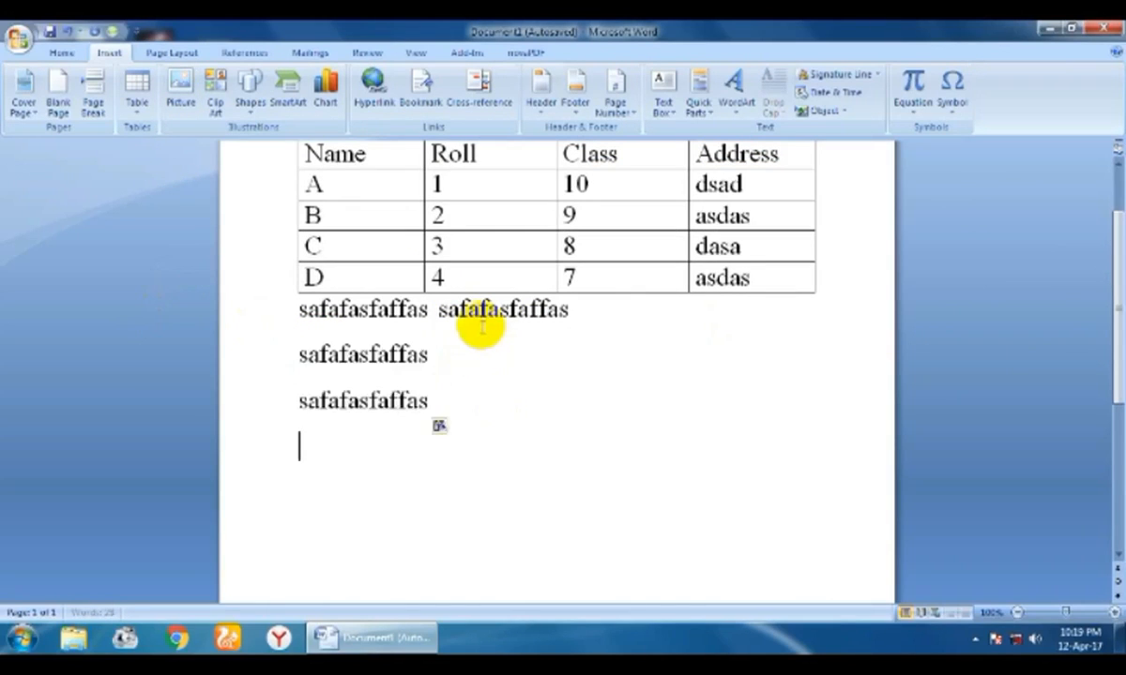
Join the separate "safafasfaffas" entries below the table into one continuous paragraph by removing the spaces and line breaks between them.
left_click(437, 311)
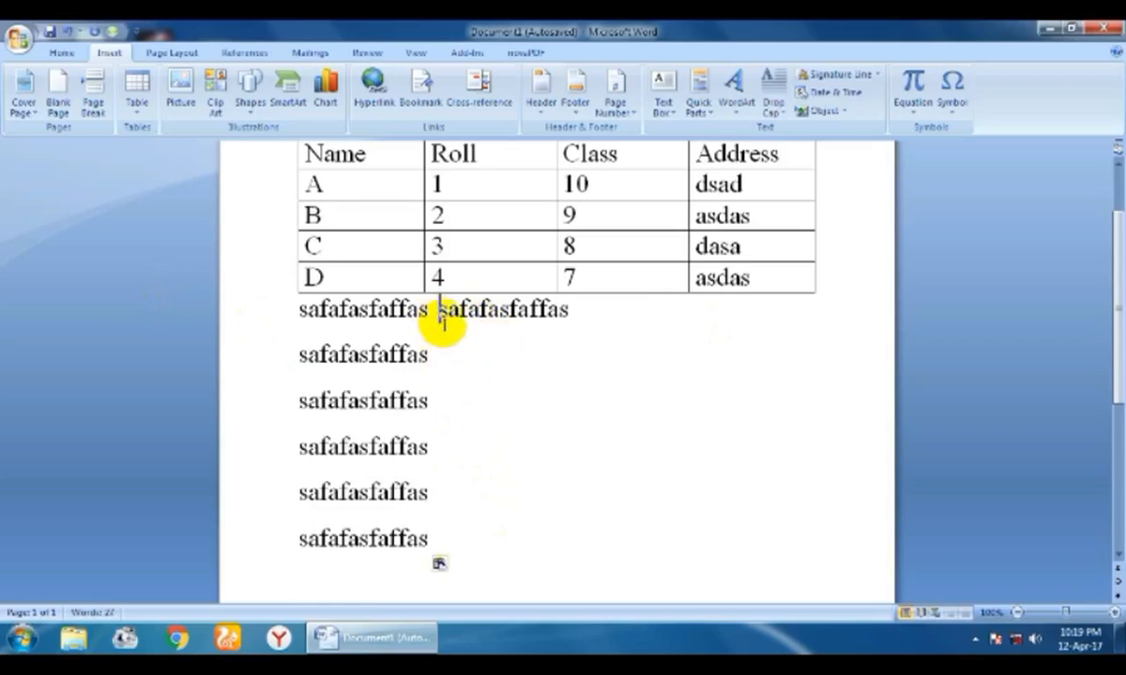
key("BackSpace")
left_click(296, 354)
key("BackSpace")
left_click(296, 359)
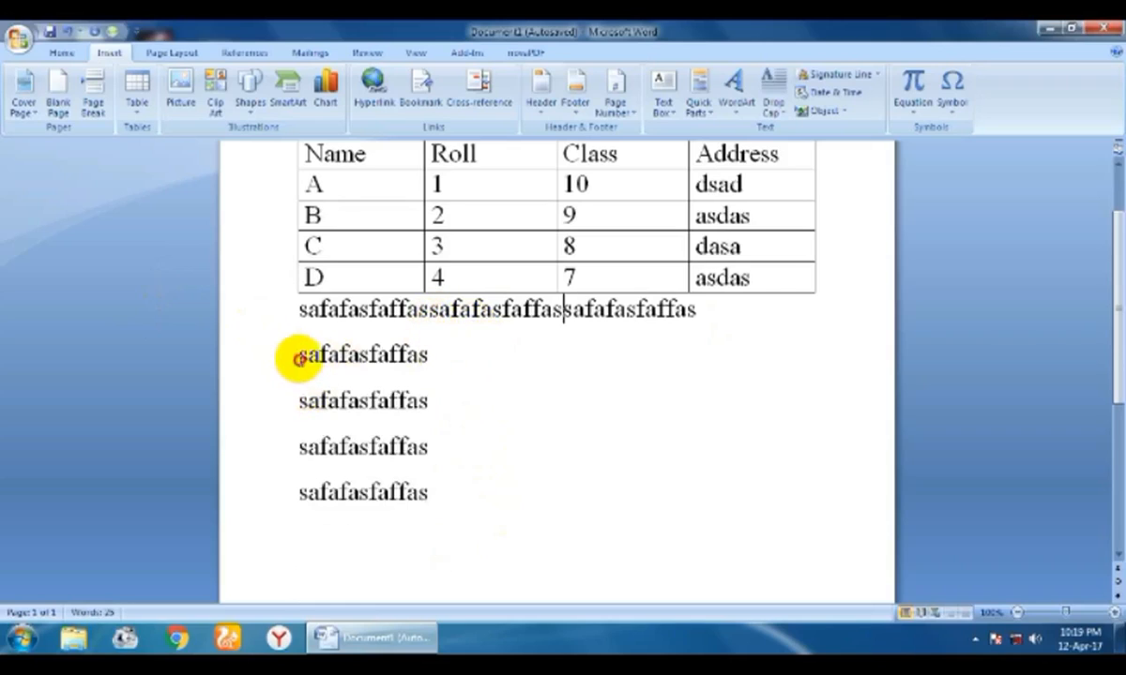
key("BackSpace")
key("BackSpace")
left_click(297, 389)
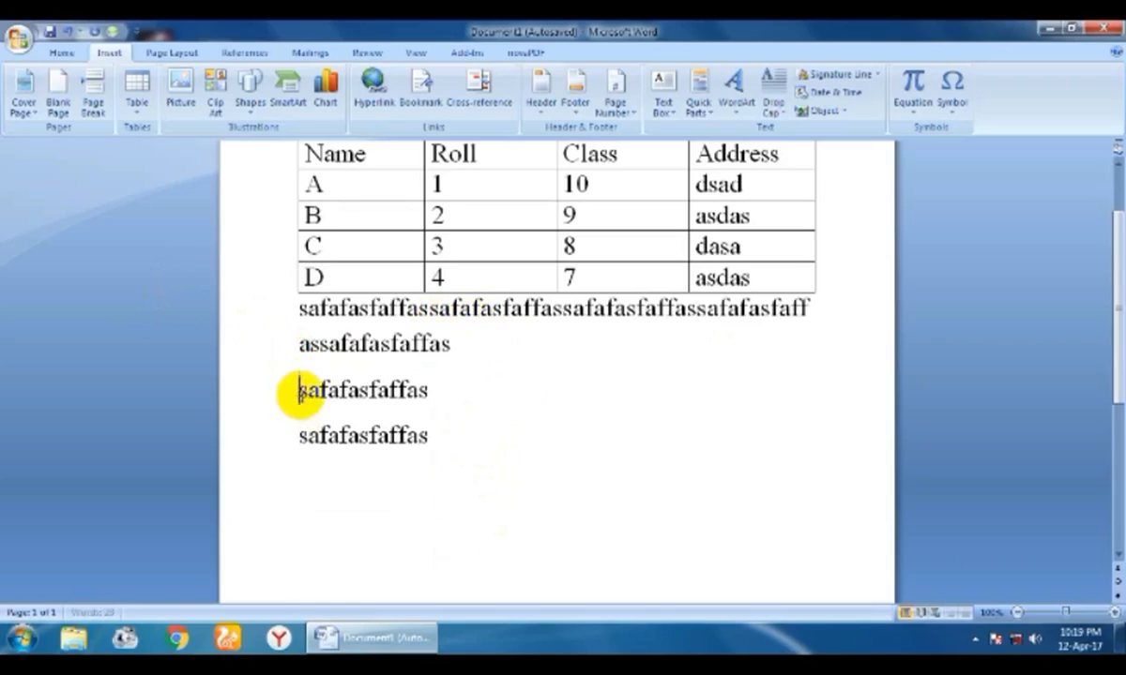
key("BackSpace")
left_click(298, 392)
key("BackSpace")
Copy the joined "safafasfaffas" paragraph and paste it twice directly beneath the original.
left_click_drag(789, 355, 7, 327)
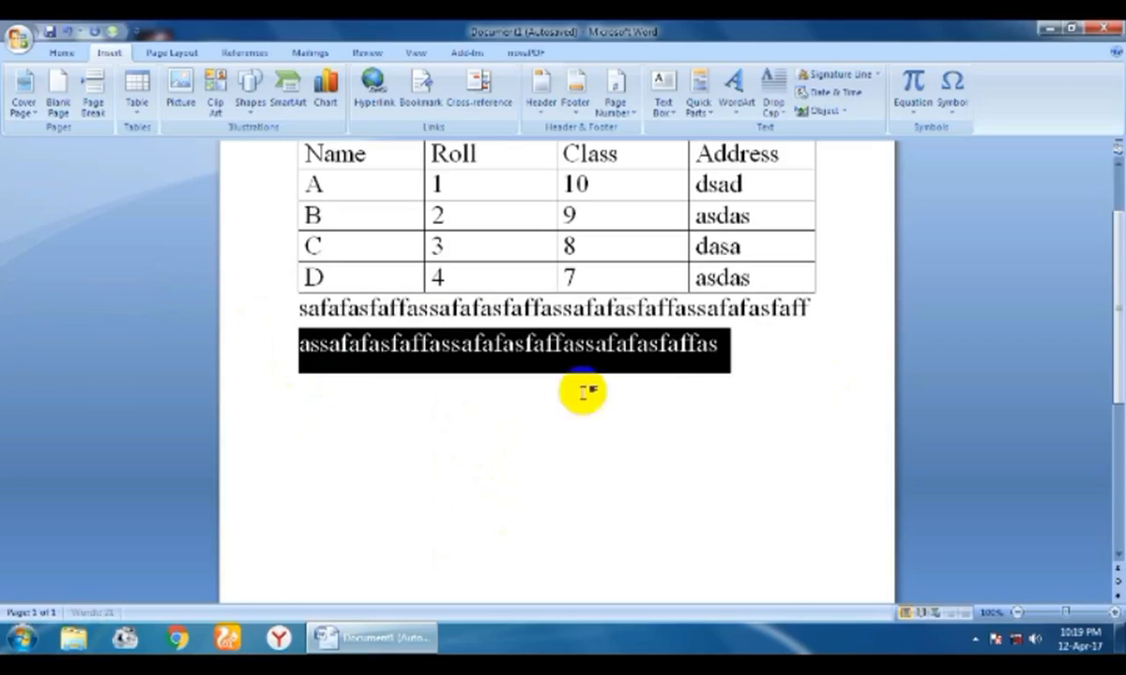
left_click_drag(729, 368, 337, 343)
left_click_drag(296, 307, 733, 360)
key("ctrl+c")
left_click(733, 359)
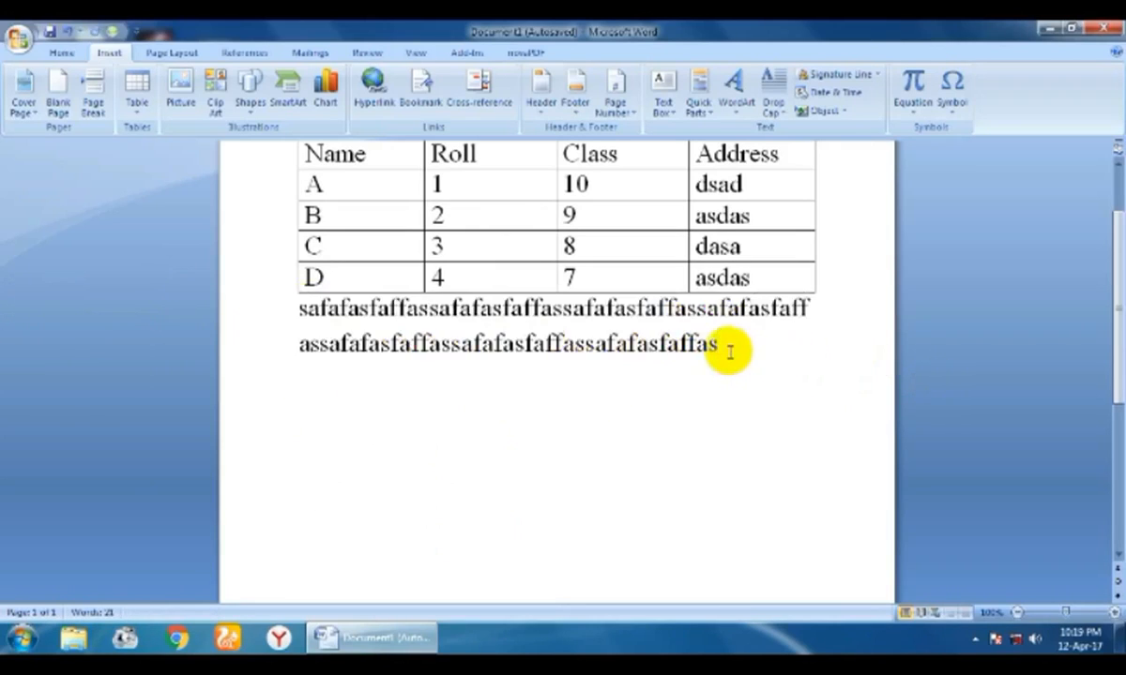
key("ctrl+v")
key("ctrl+v")
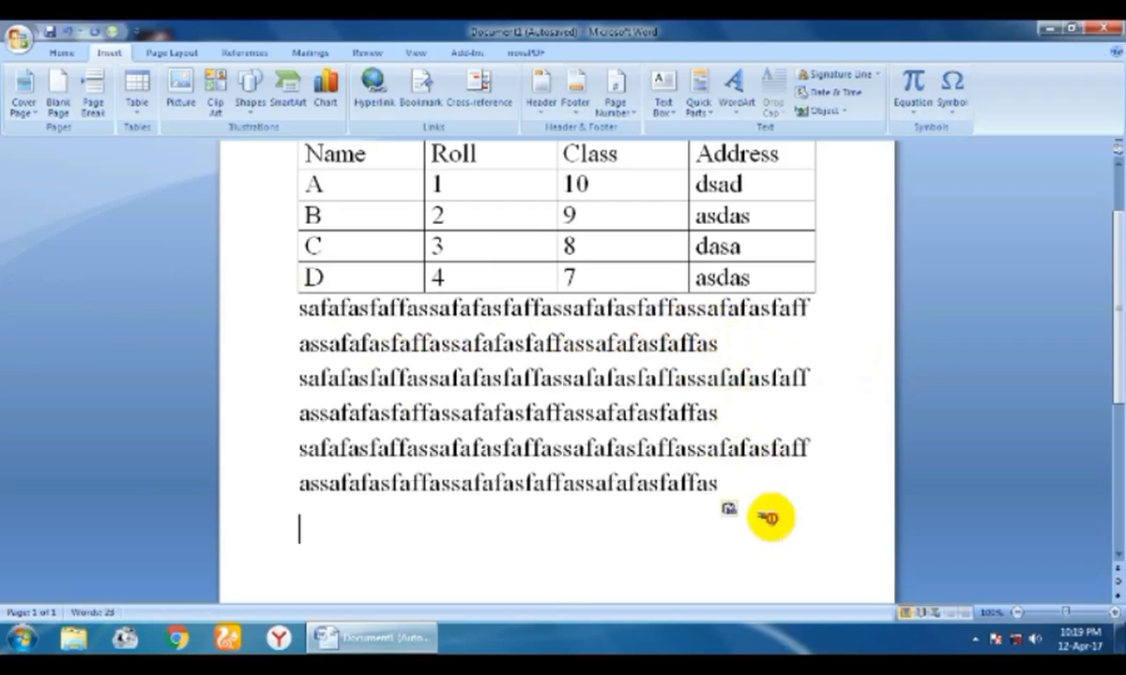
left_click_drag(766, 515, 209, 319)
left_click_drag(1119, 310, 1121, 366)
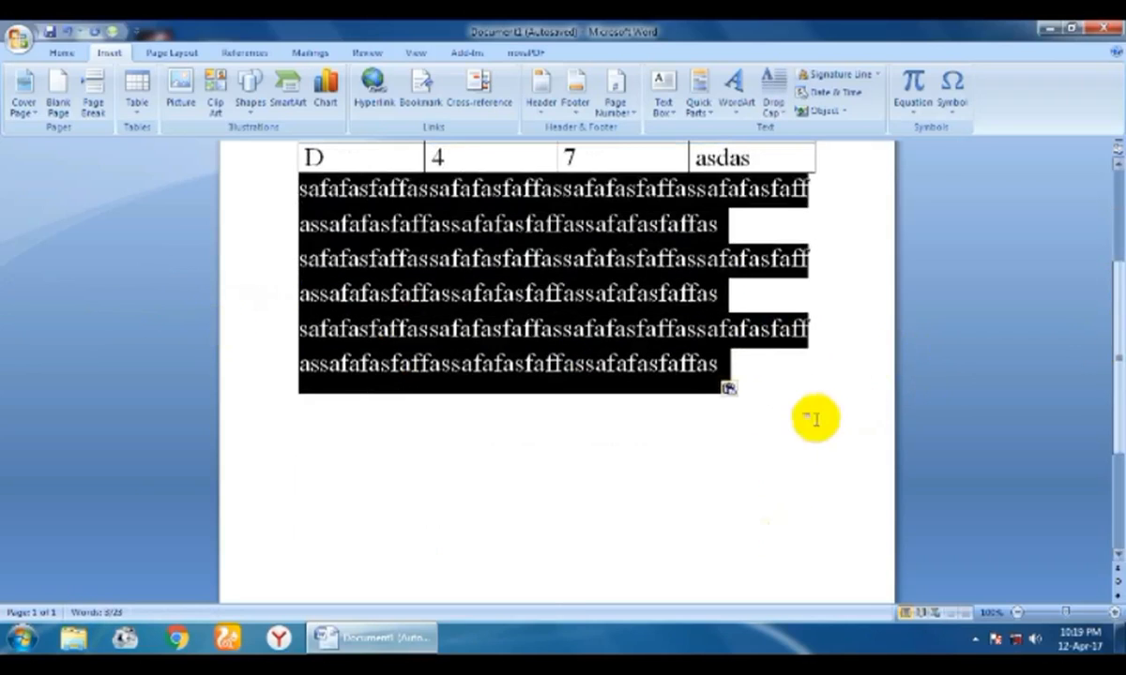
left_click(784, 403)
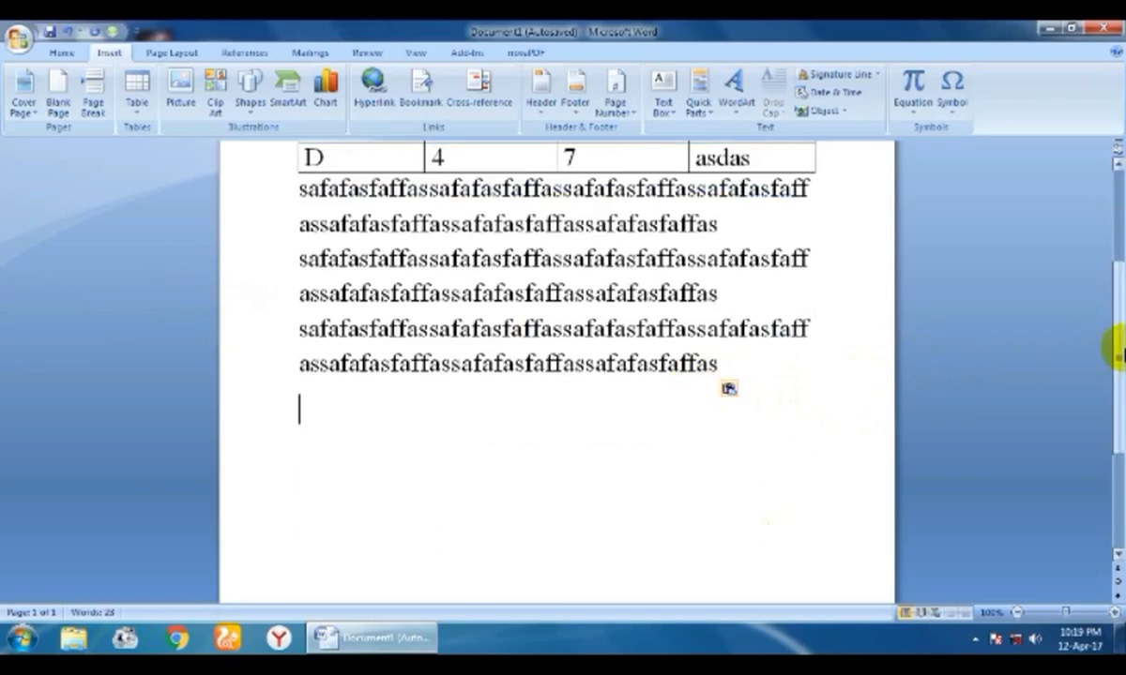
Insert the picture Desert.jpg from the Sample Pictures folder below the sample paragraphs.
left_click(179, 94)
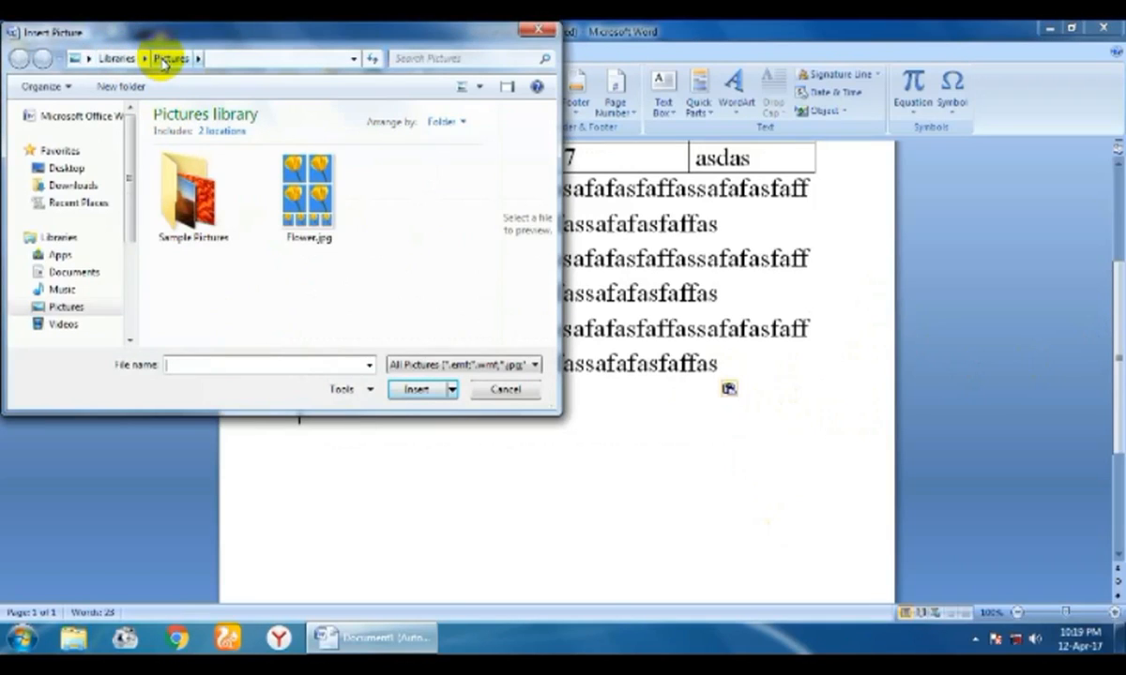
left_click(175, 221)
double_click(174, 222)
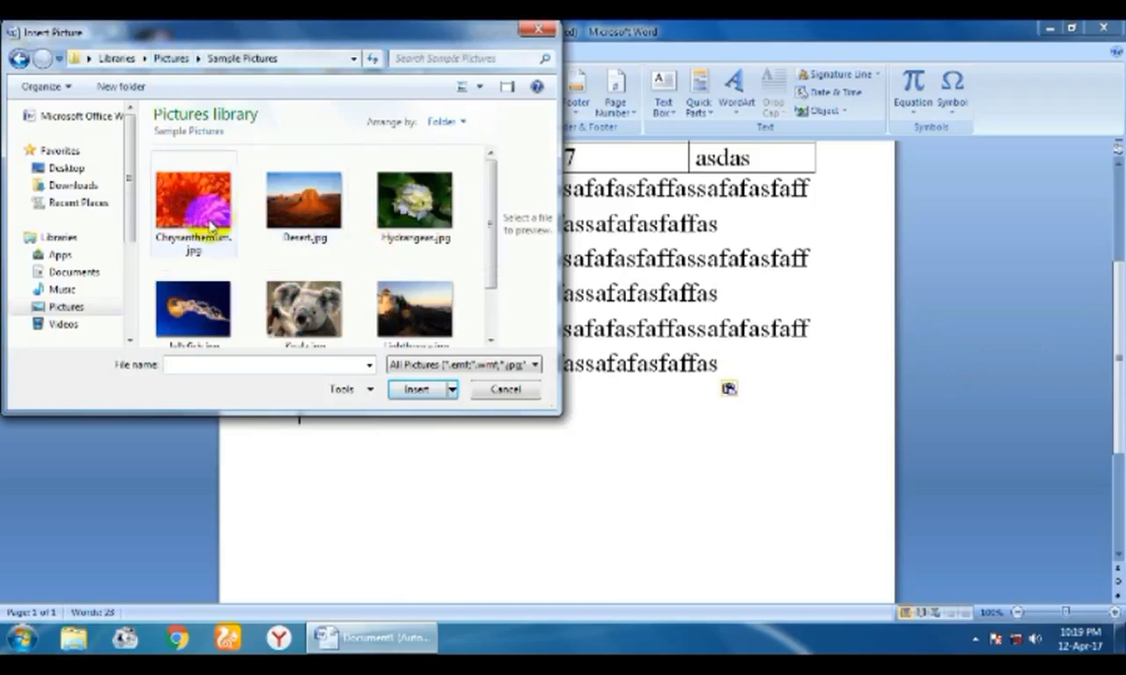
left_click(192, 202)
left_click(302, 201)
left_click(420, 392)
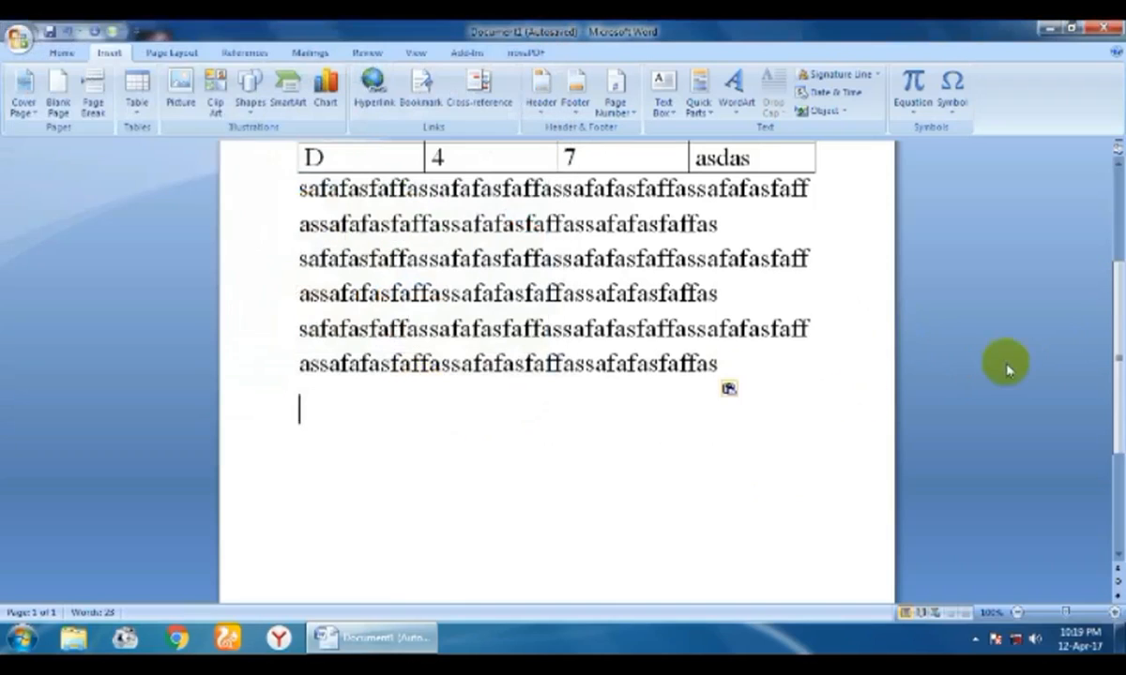
Set the desert picture's text wrapping so that it floats in front of the text.
mouse_move(1116, 389)
left_mouse_down()
mouse_move(1116, 371)
mouse_move(1116, 440)
mouse_move(1116, 200)
mouse_move(1120, 402)
mouse_move(1107, 357)
mouse_move(1115, 375)
left_mouse_up()
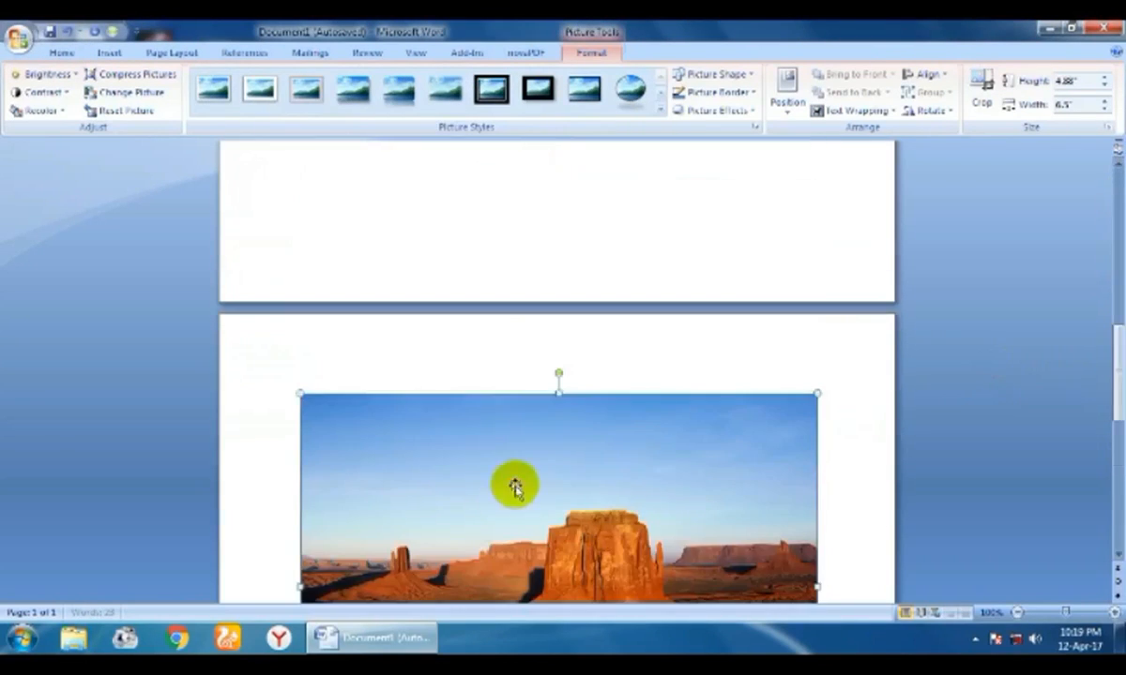
scroll(592, 522, "down", 4)
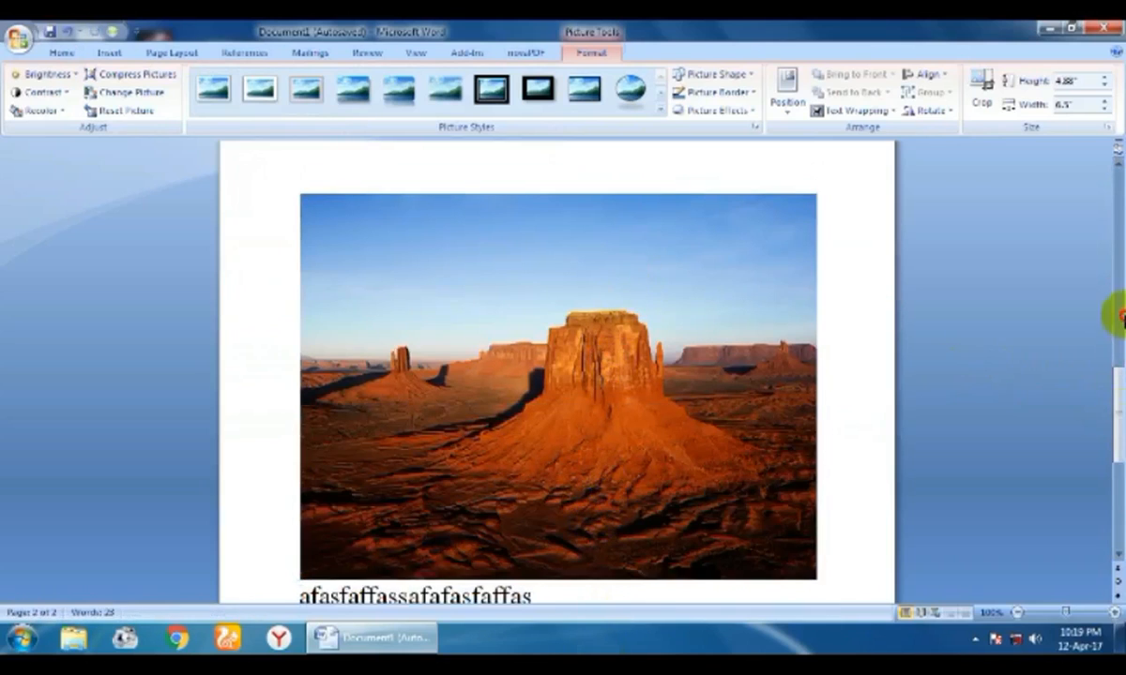
left_click_drag(1114, 314, 1118, 378)
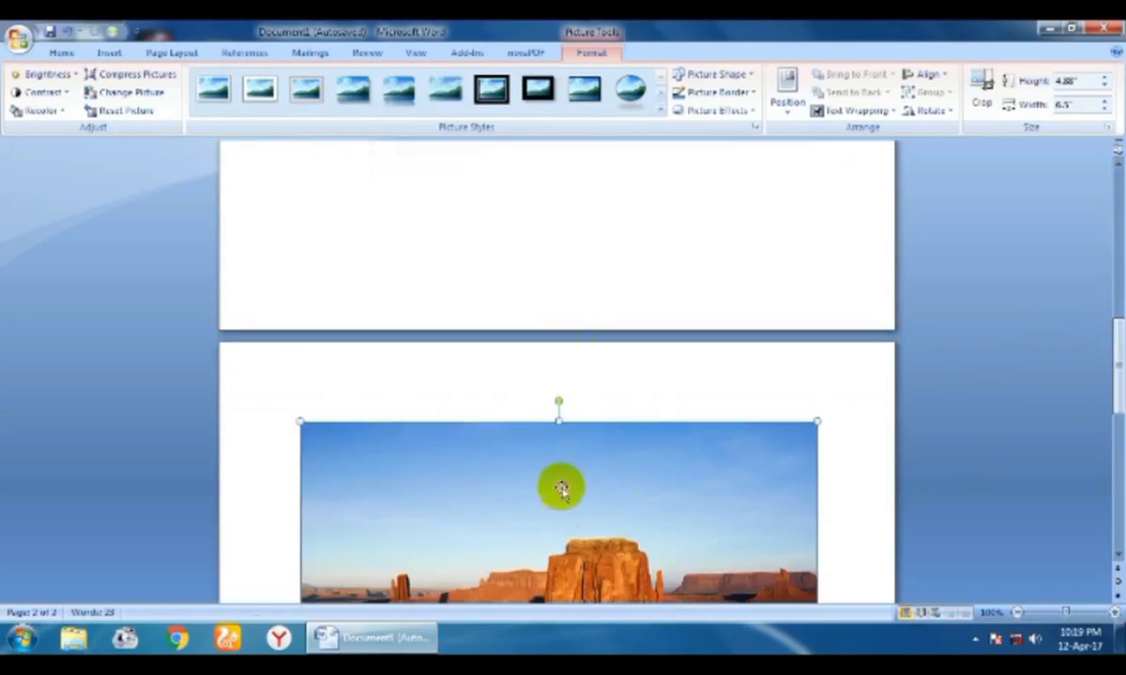
left_click_drag(605, 268, 927, 322)
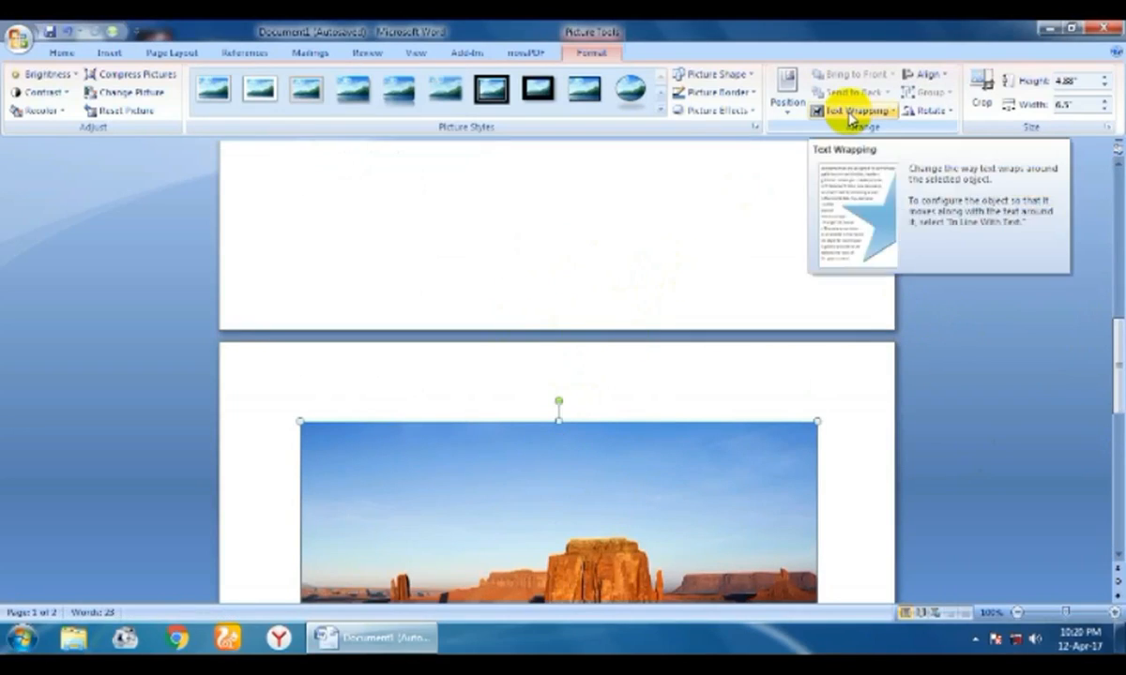
left_click(850, 113)
left_click(868, 207)
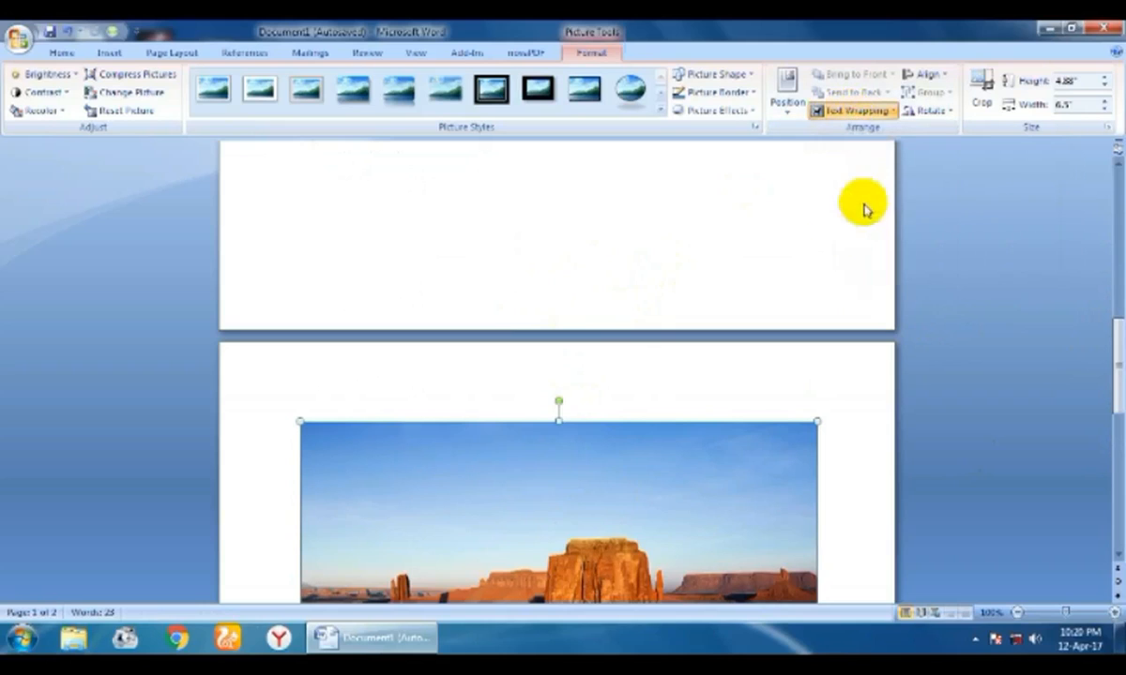
Shrink the desert picture to about 3.23 by 4.31 inches and position it over the end of the sample text.
left_click_drag(1120, 455, 1117, 185)
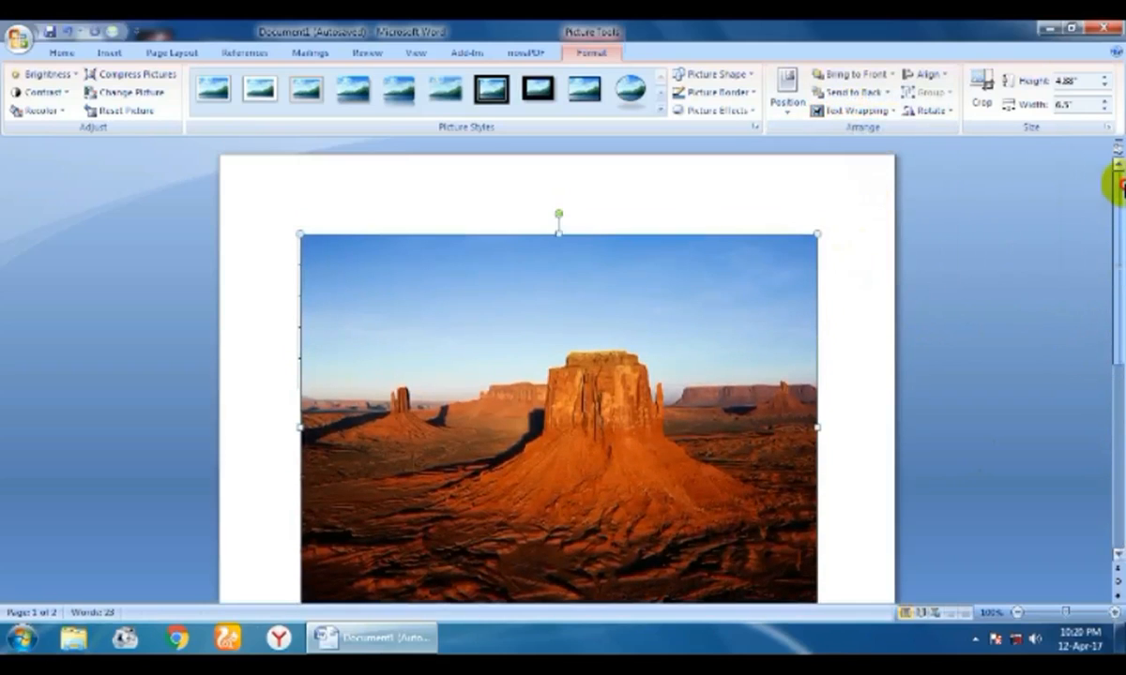
left_click_drag(642, 308, 640, 439)
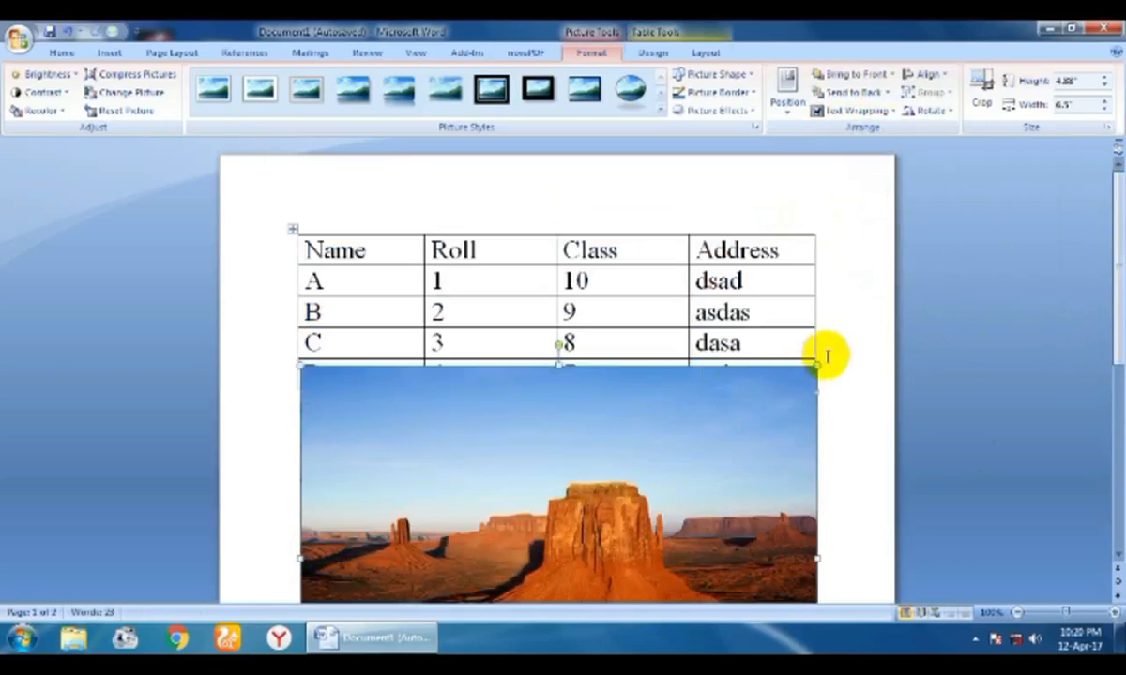
left_click_drag(816, 363, 642, 497)
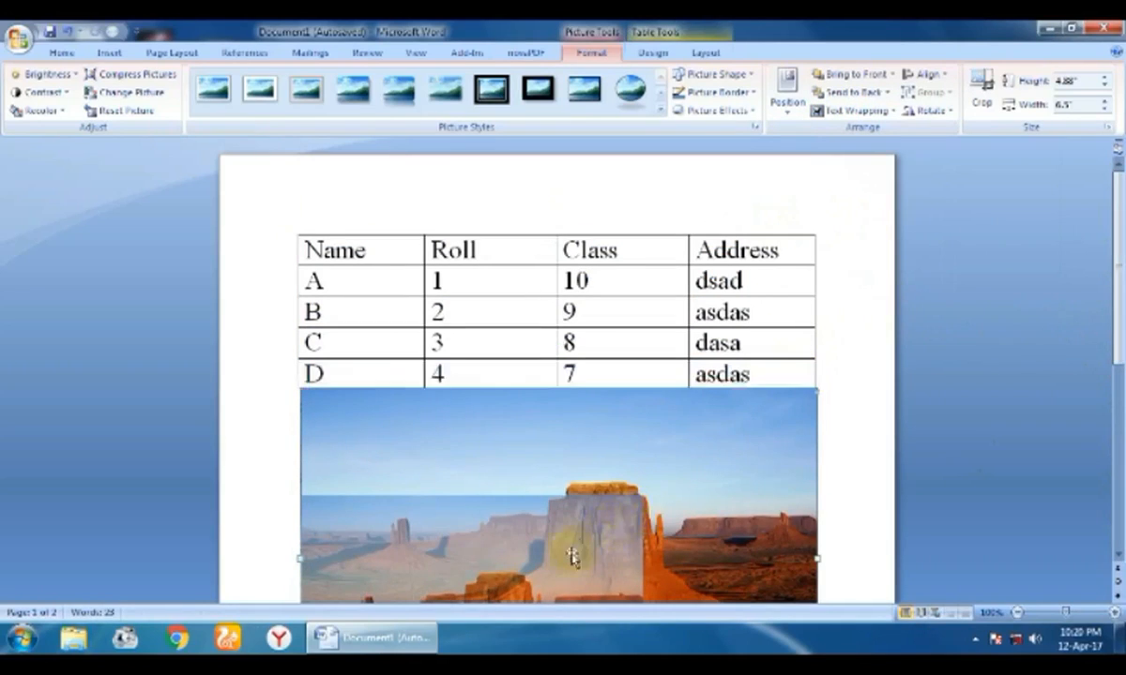
left_click_drag(1115, 273, 1115, 349)
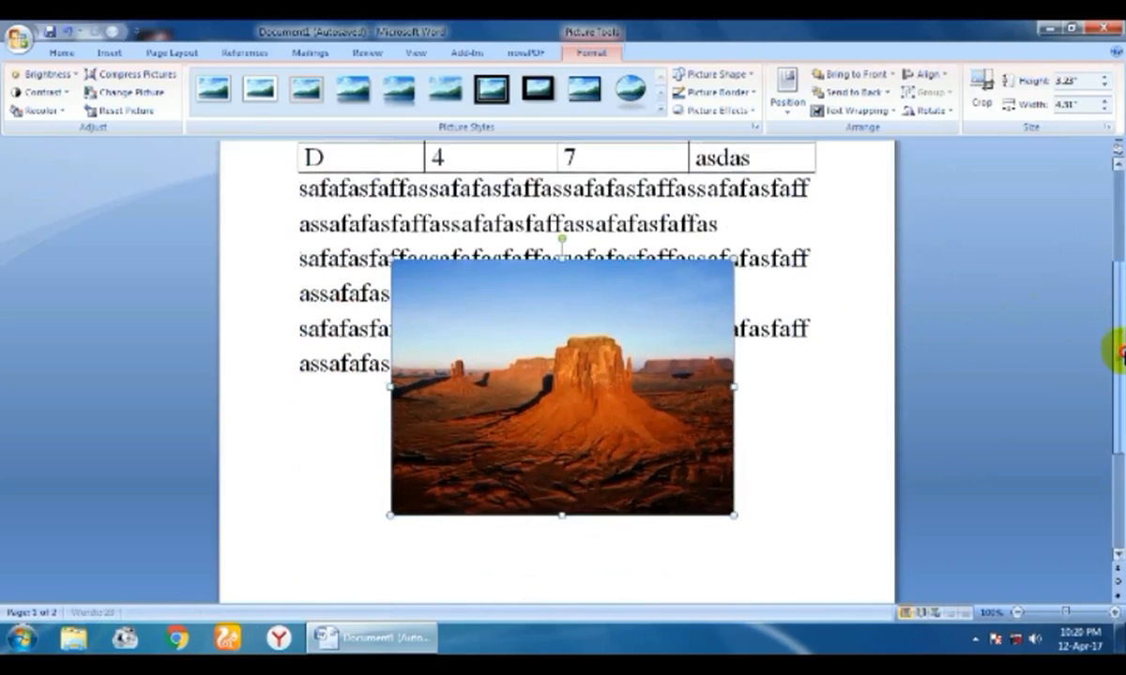
left_click_drag(580, 297, 565, 381)
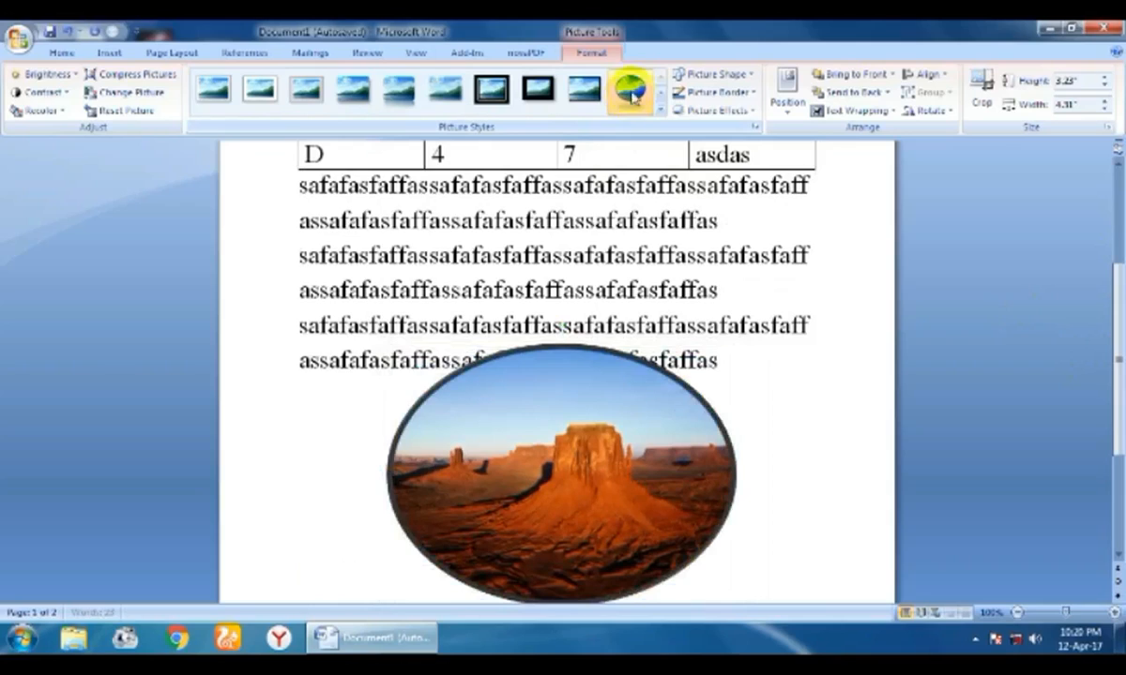
Apply the dark-framed oval picture style to the desert picture, and delete the picture from the document.
left_click(630, 106)
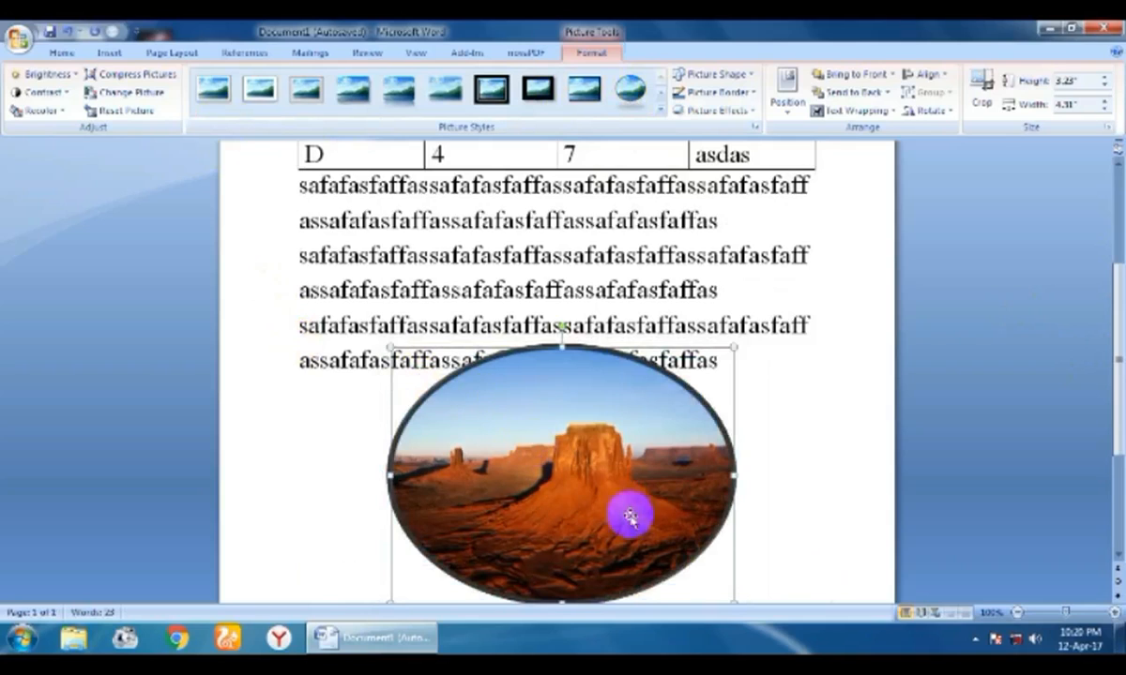
key("Delete")
Draw a rectangle below the sample text and size it to about 2.08 by 3.1 inches, placed just under the last line.
left_click(110, 53)
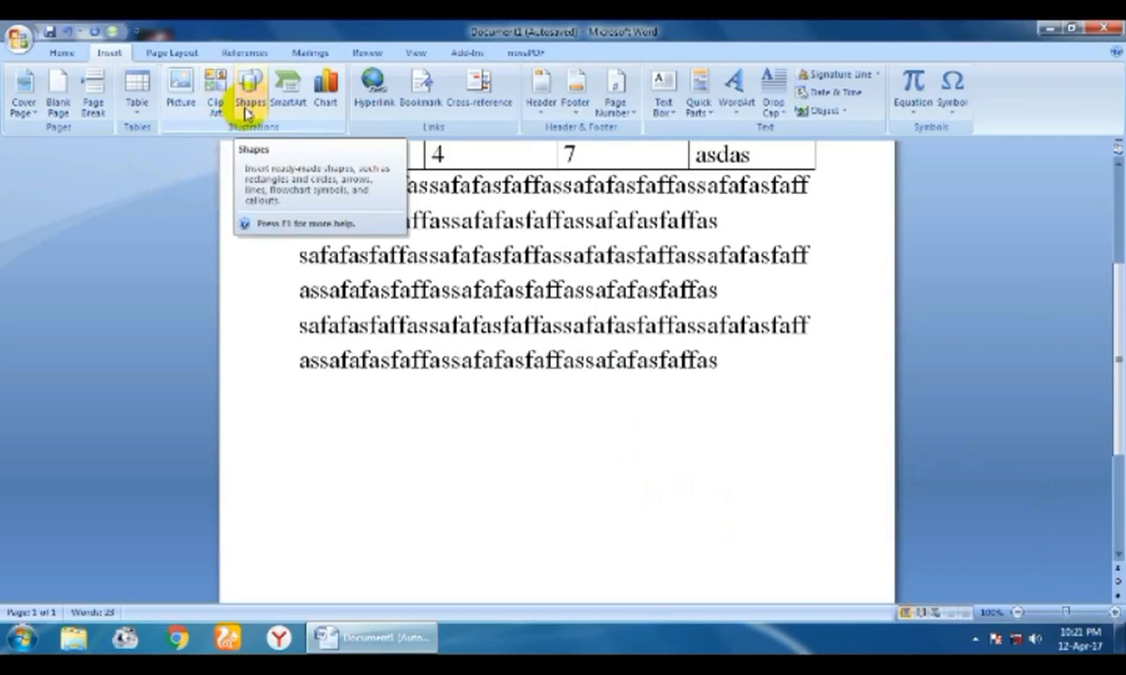
left_click(246, 112)
left_click(584, 459)
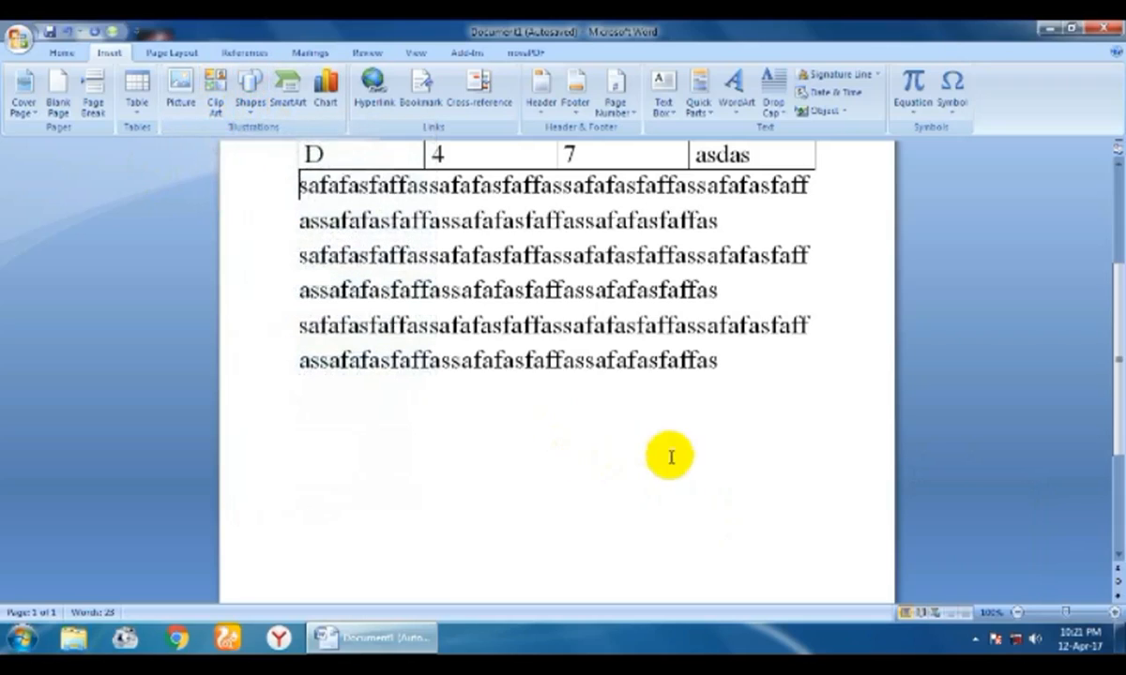
left_click_drag(1114, 384, 1118, 436)
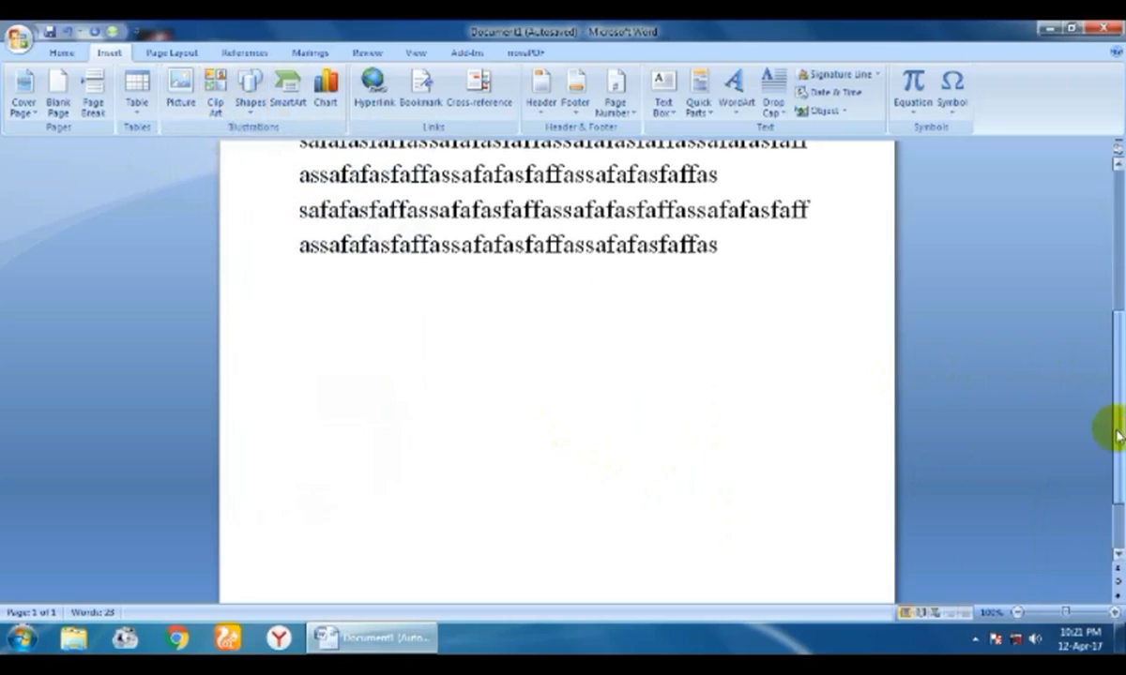
left_click_drag(1116, 367, 1118, 374)
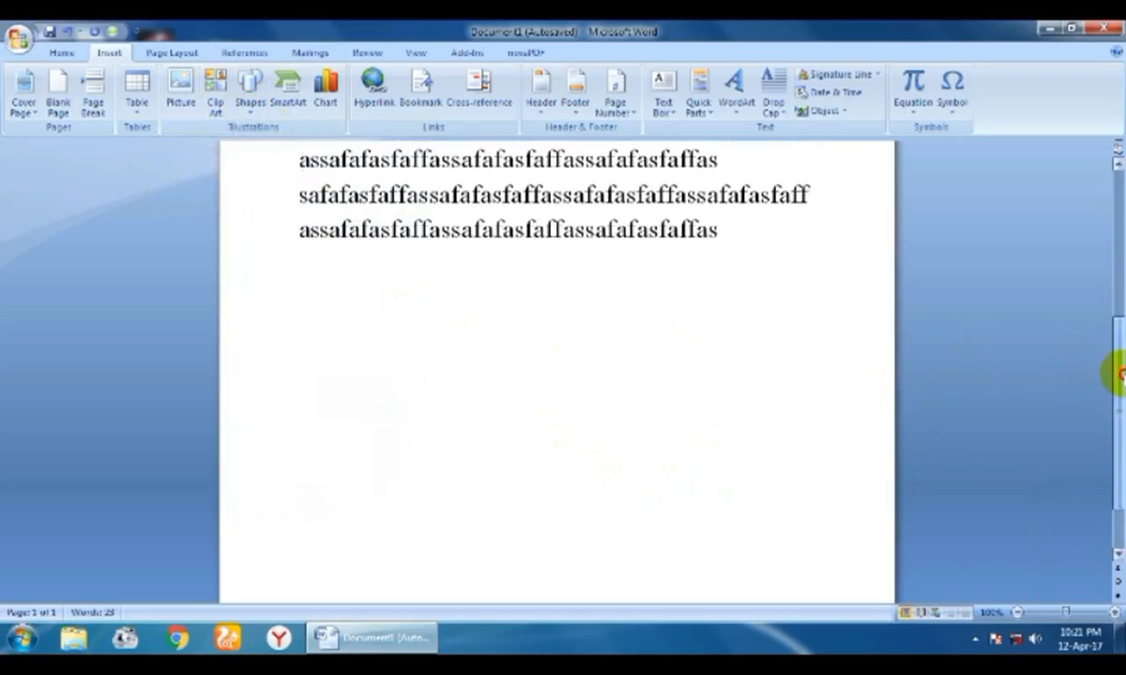
left_click(248, 96)
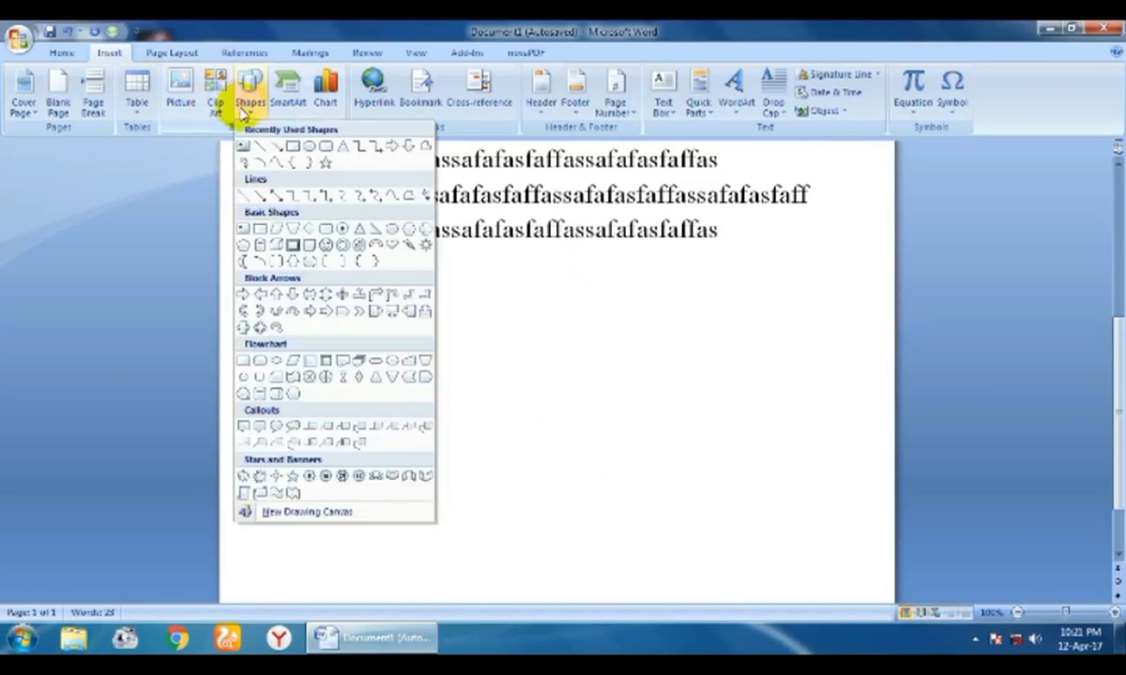
left_click(296, 153)
left_click_drag(342, 351, 590, 490)
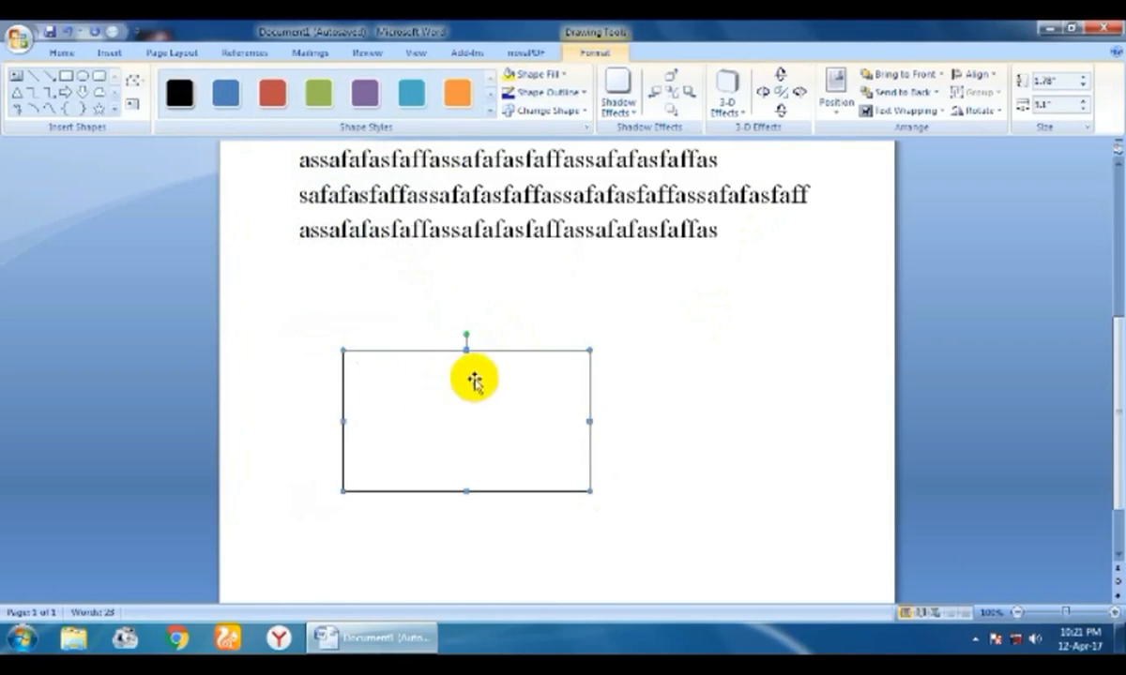
left_click_drag(462, 351, 476, 261)
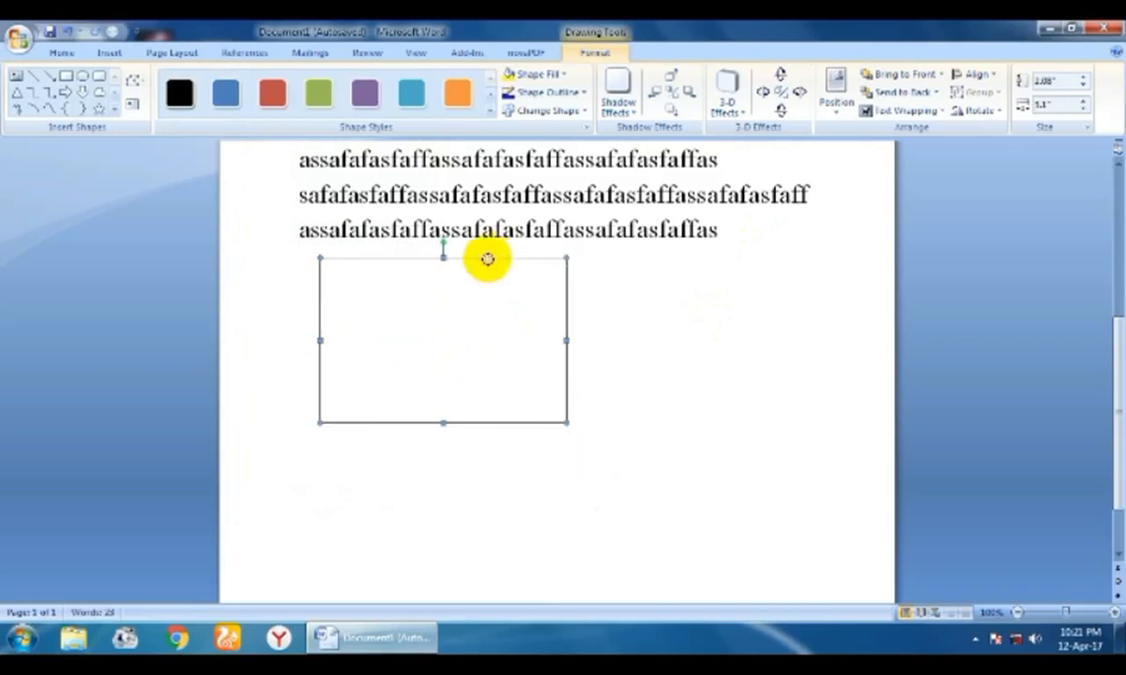
Add the text "fsadkfashifdsaiaskdn sakjdsa" inside the rectangle.
right_click(388, 298)
left_click(374, 320)
right_click(379, 321)
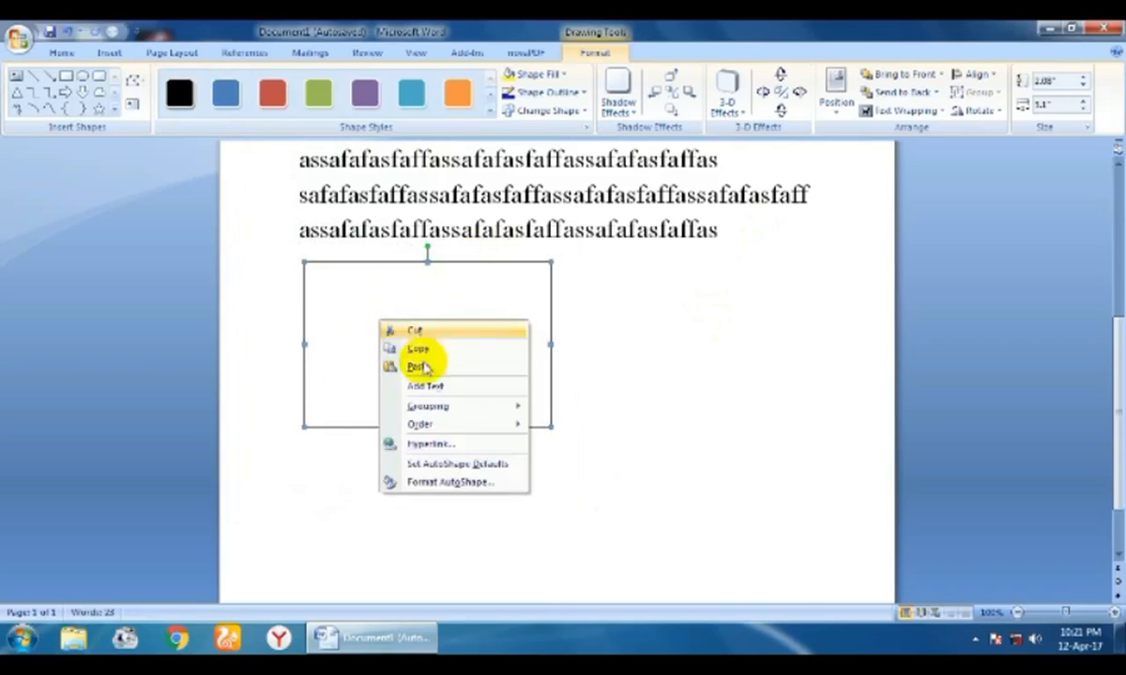
left_click(431, 386)
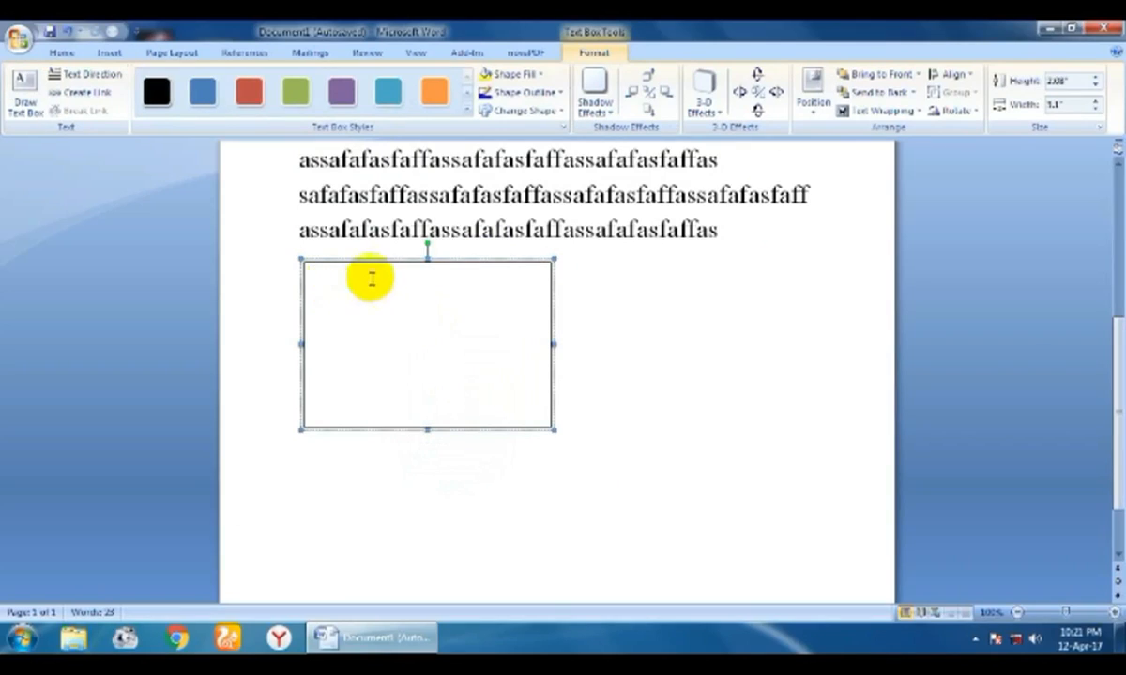
type("fsadkfashifdsaiaskdn sakjd")
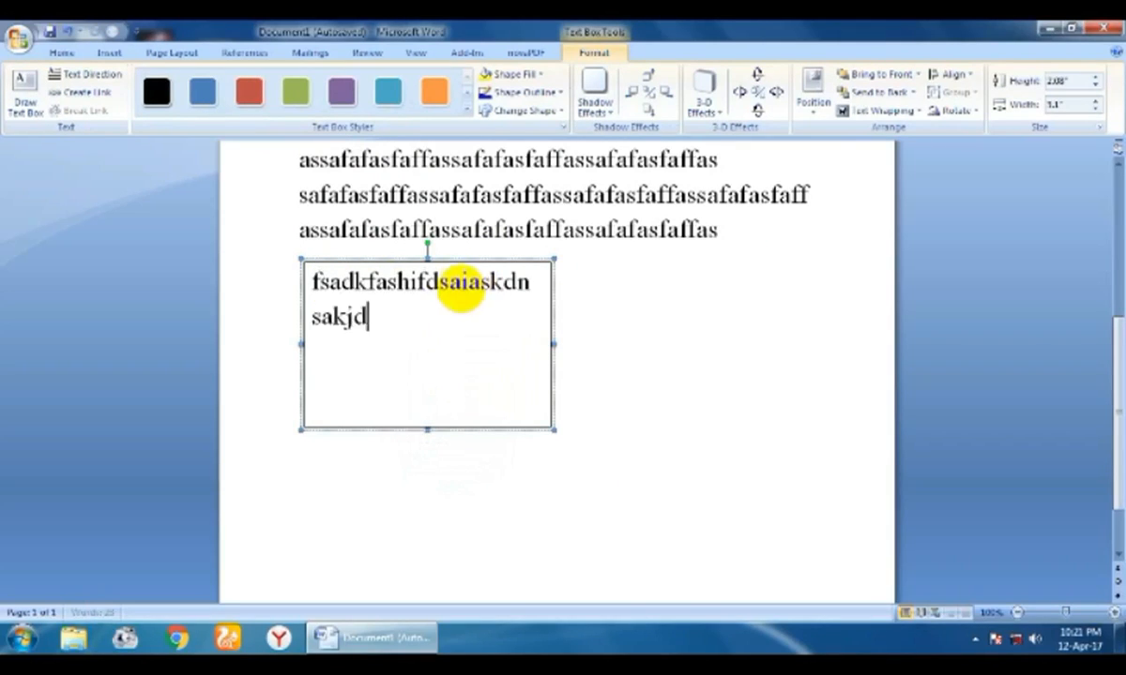
type("sa")
left_click(692, 385)
Examine the fill color, outline and shape-change options available for the rectangle text box.
left_click(496, 334)
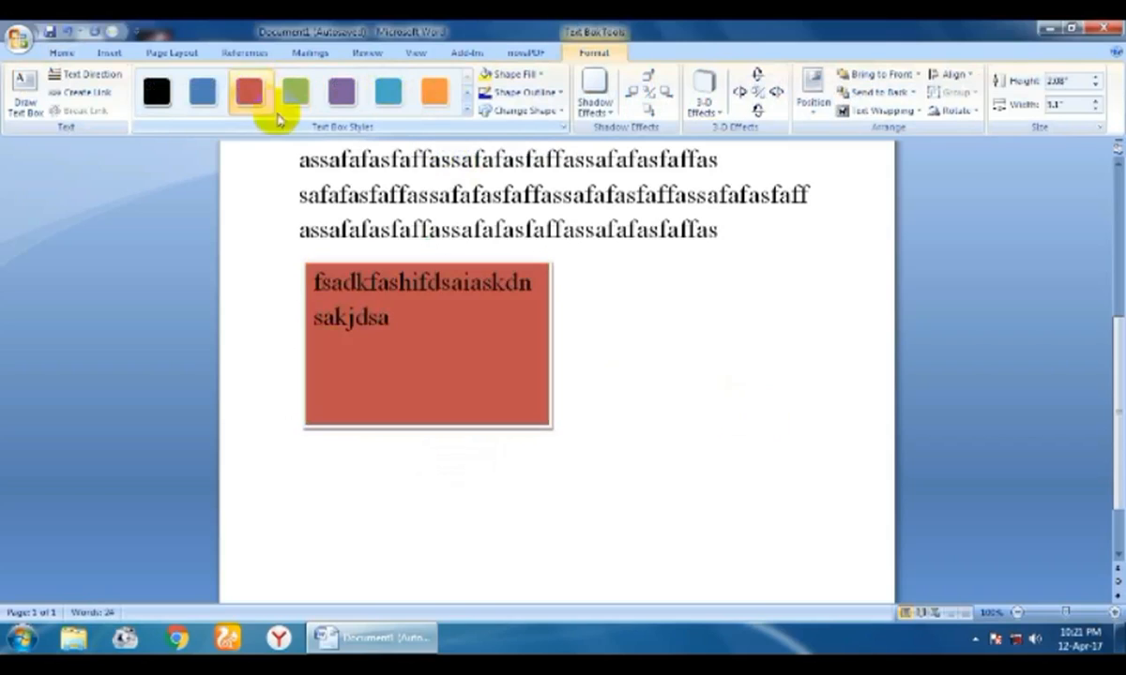
left_click(538, 75)
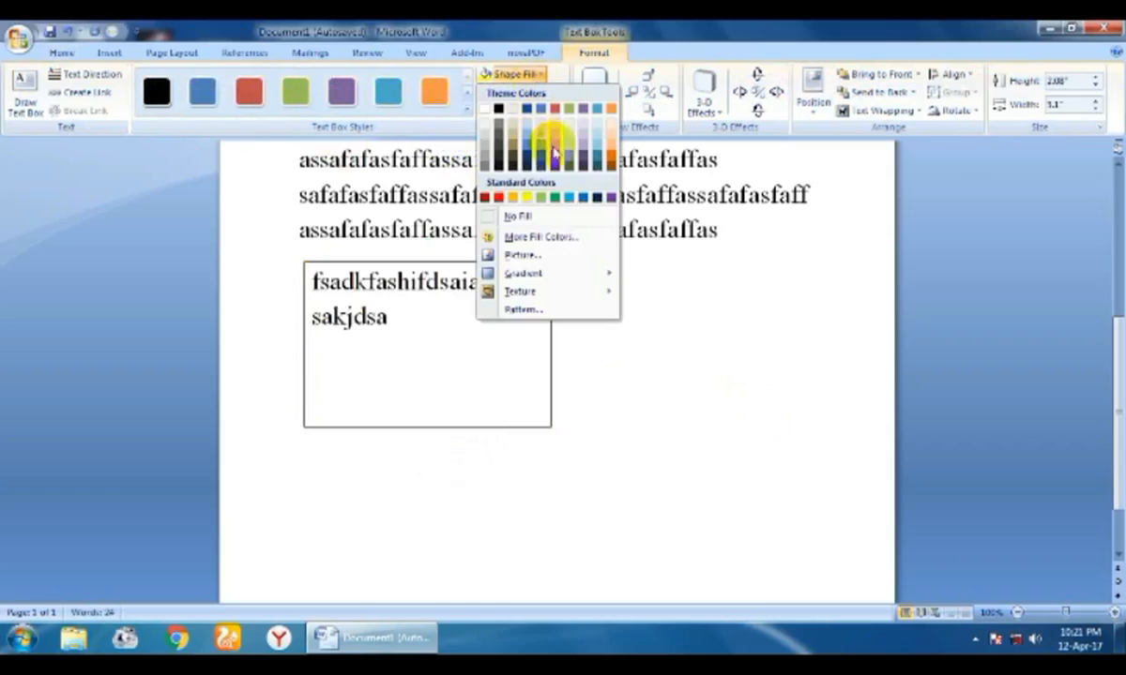
left_click(507, 92)
left_click(506, 92)
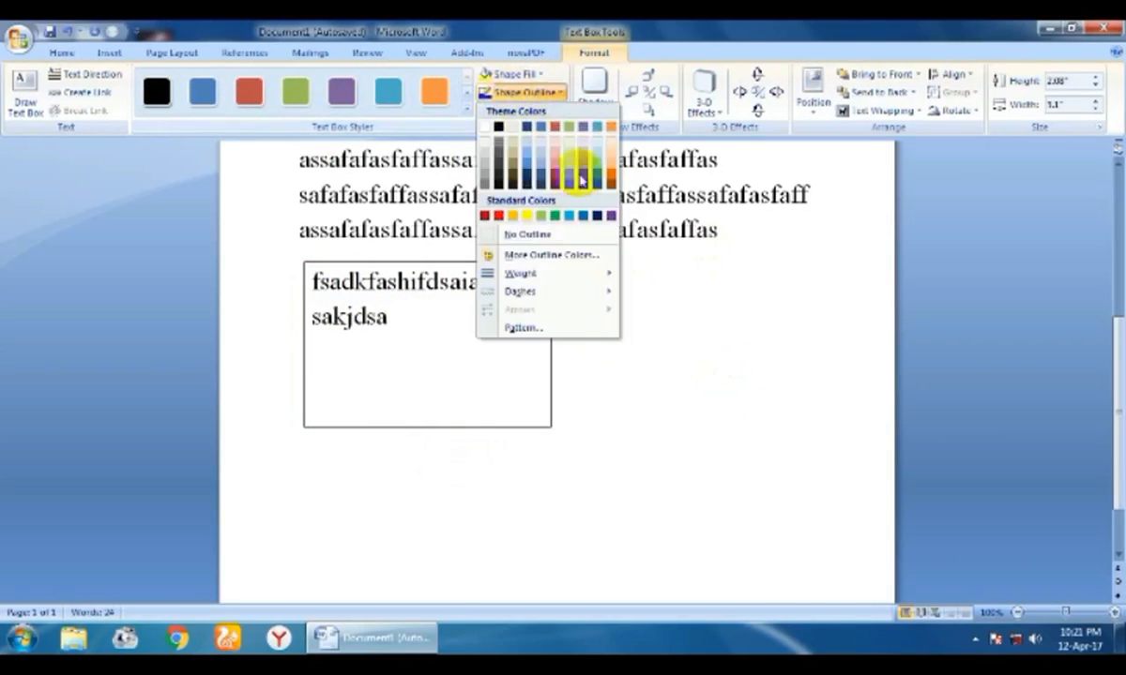
left_click(650, 324)
left_click(519, 111)
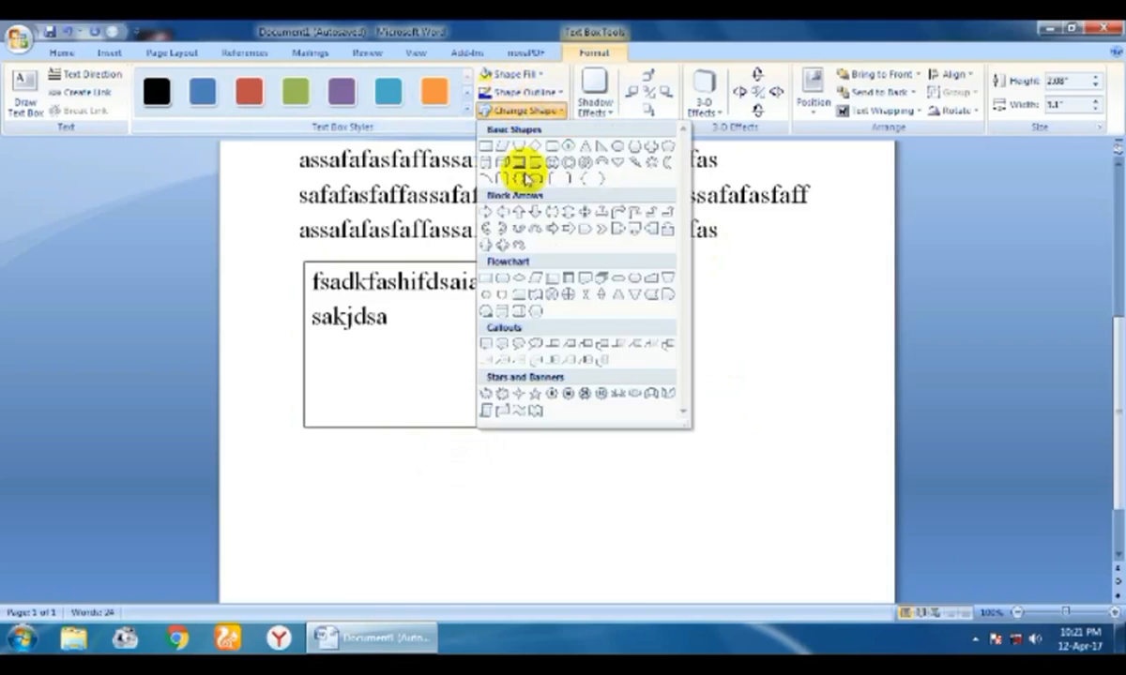
left_click(746, 344)
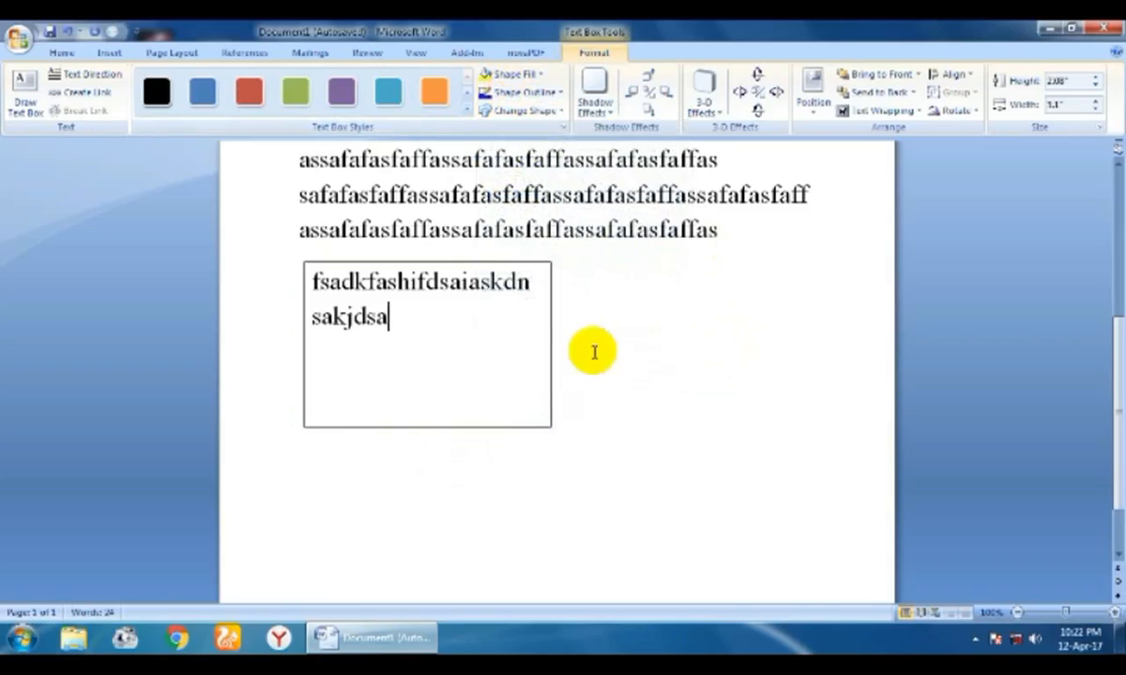
Shrink the rectangle containing text to about 1.3 by 2.8 inches.
left_click(551, 374)
left_click_drag(551, 426, 528, 365)
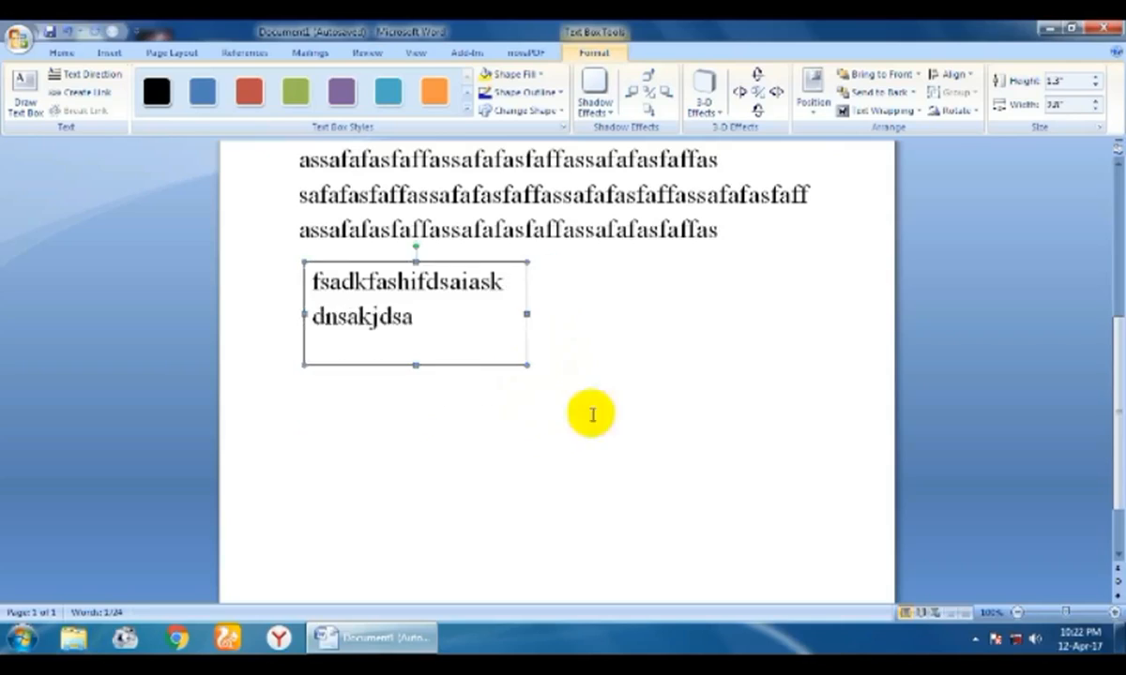
left_click(107, 53)
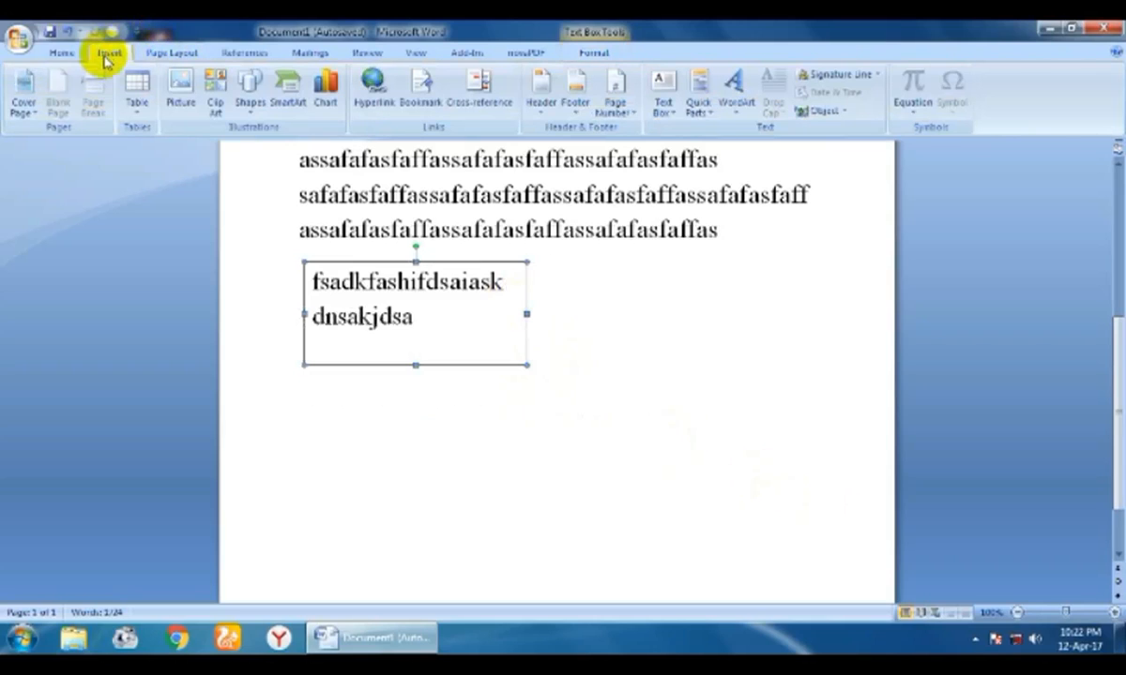
left_click(289, 103)
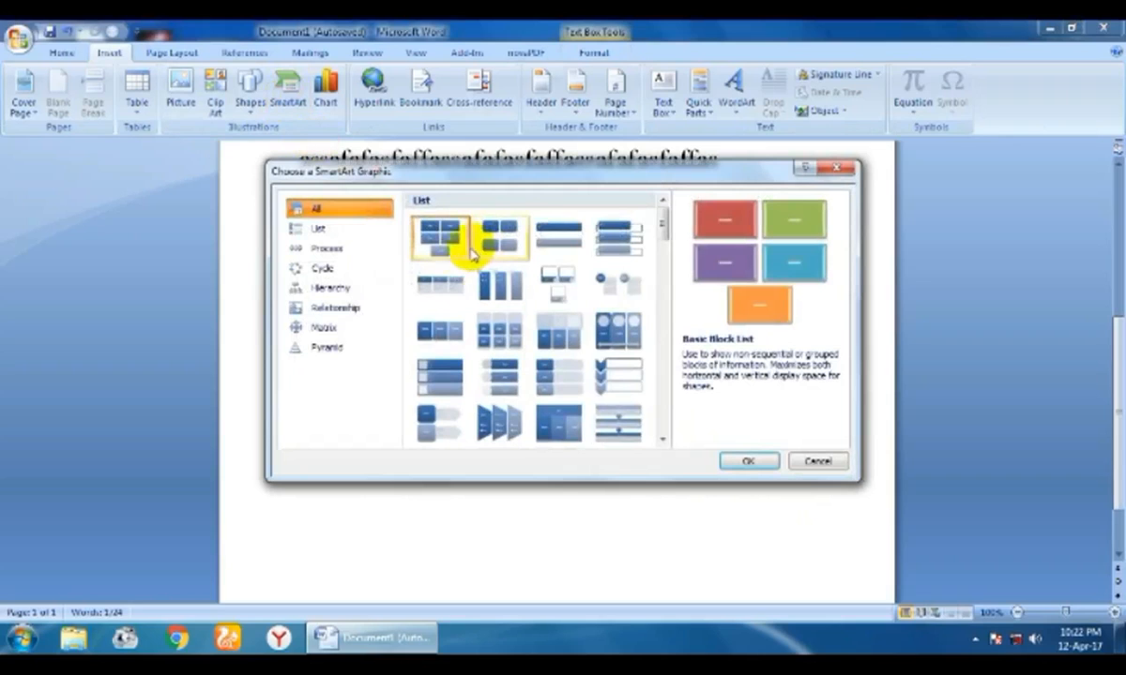
mouse_move(662, 221)
left_mouse_down()
mouse_move(674, 410)
mouse_move(658, 221)
left_mouse_up()
left_click(833, 168)
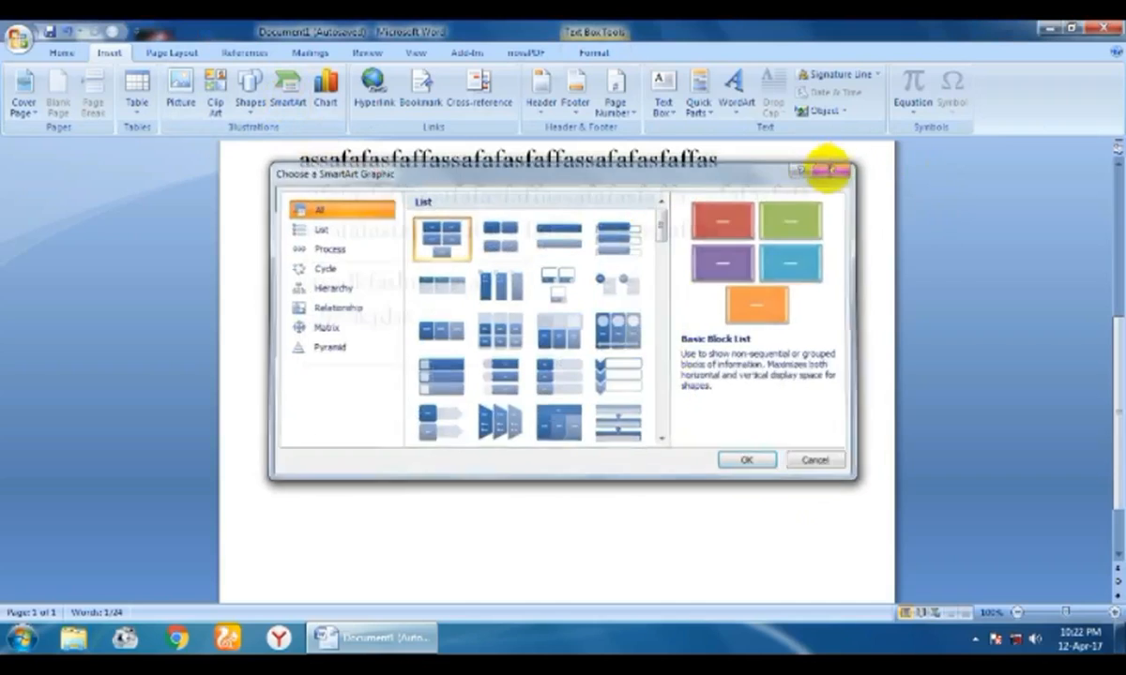
Delete the rectangle containing text from below the sample text.
left_click_drag(489, 337, 352, 282)
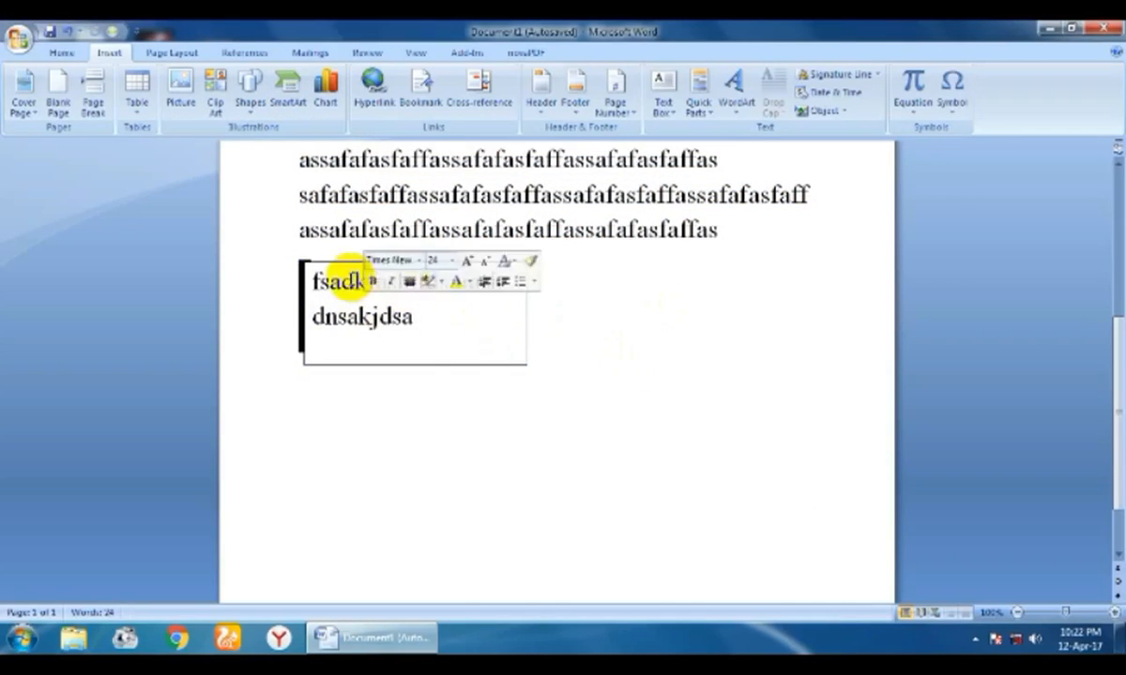
left_click(354, 282)
left_click(305, 258)
left_click(434, 260)
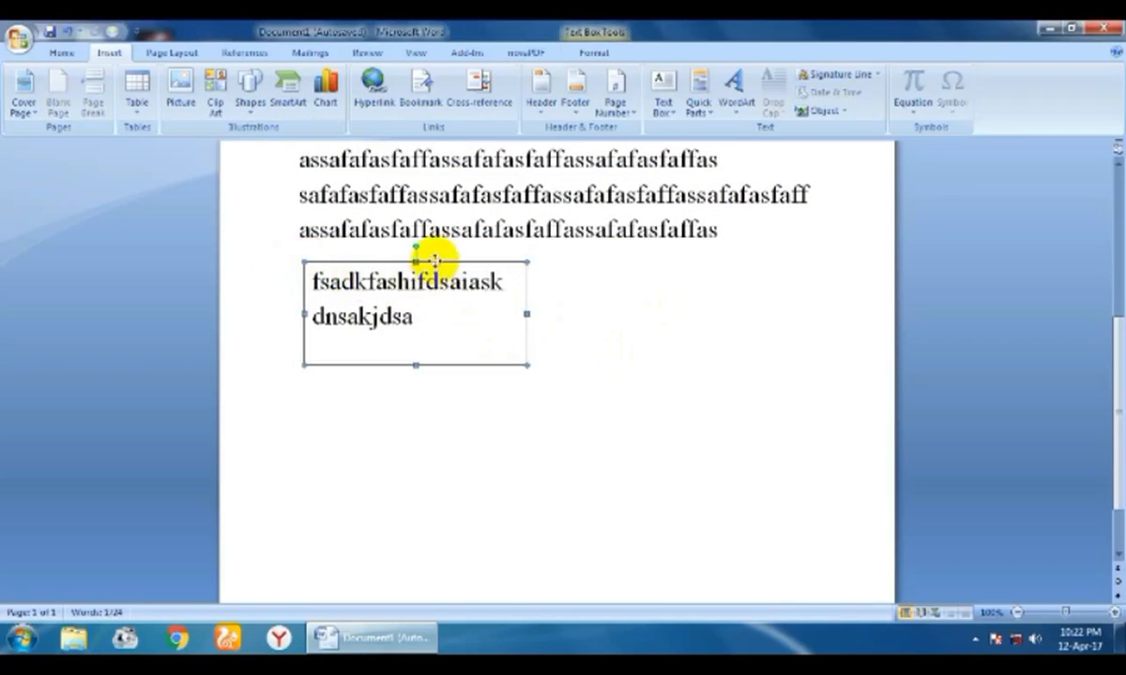
key("Delete")
Draw a rounded rectangle about 1.2 by 1.83 inches below the last line of sample text.
left_click(253, 98)
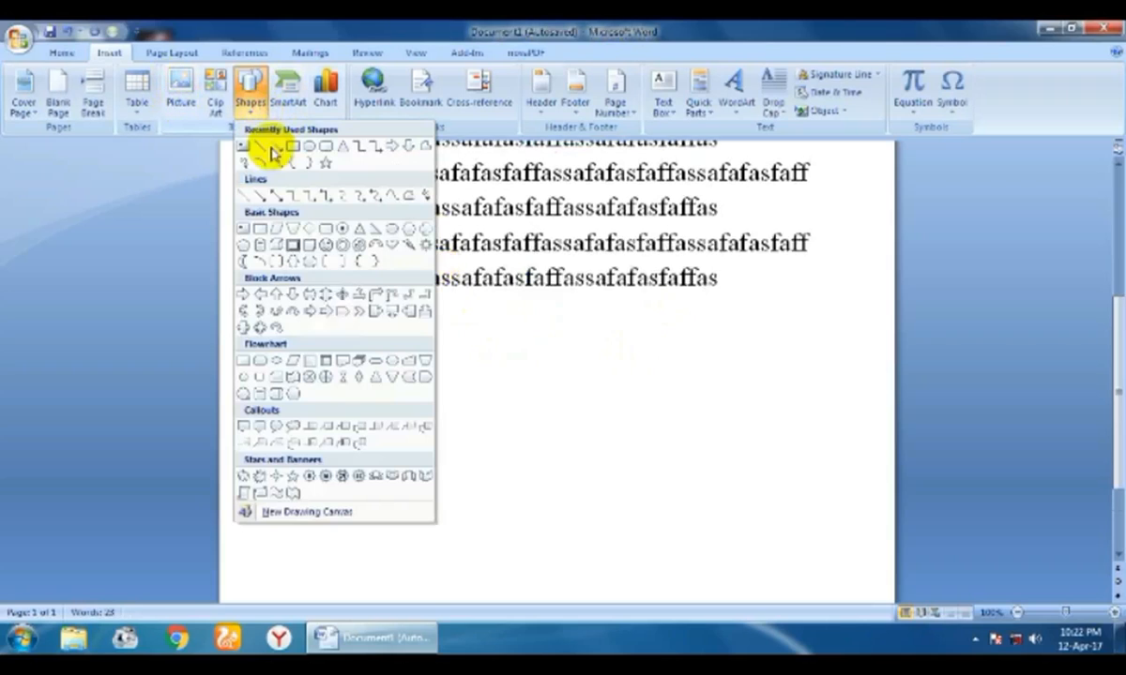
left_click(326, 229)
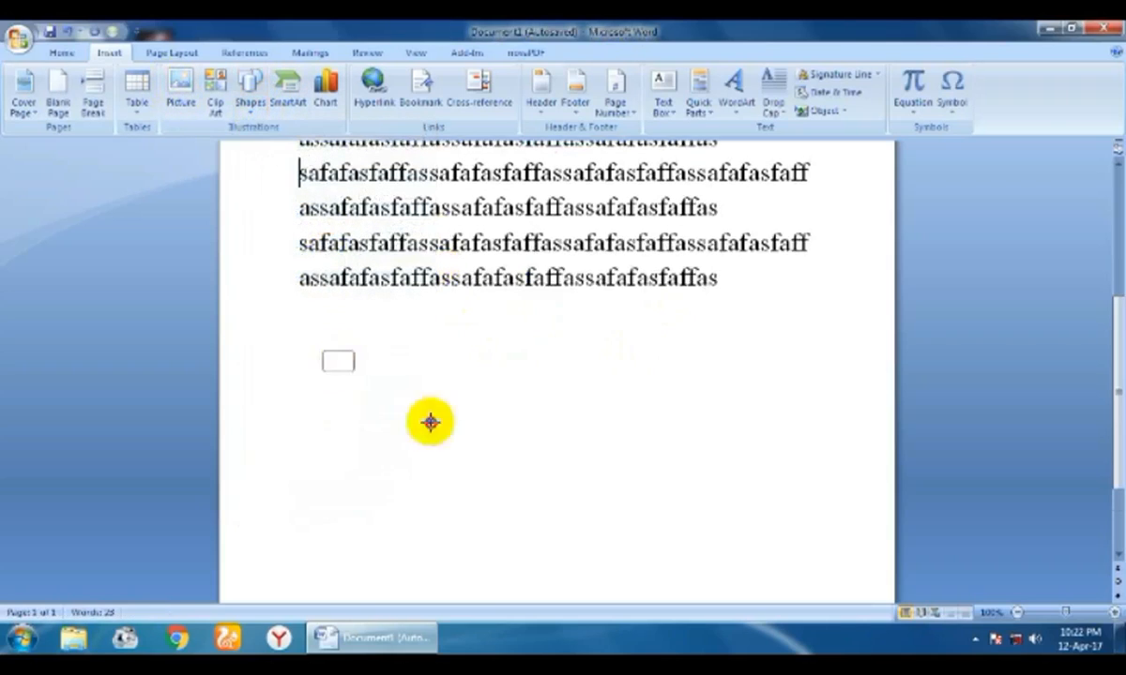
left_click_drag(429, 422, 467, 444)
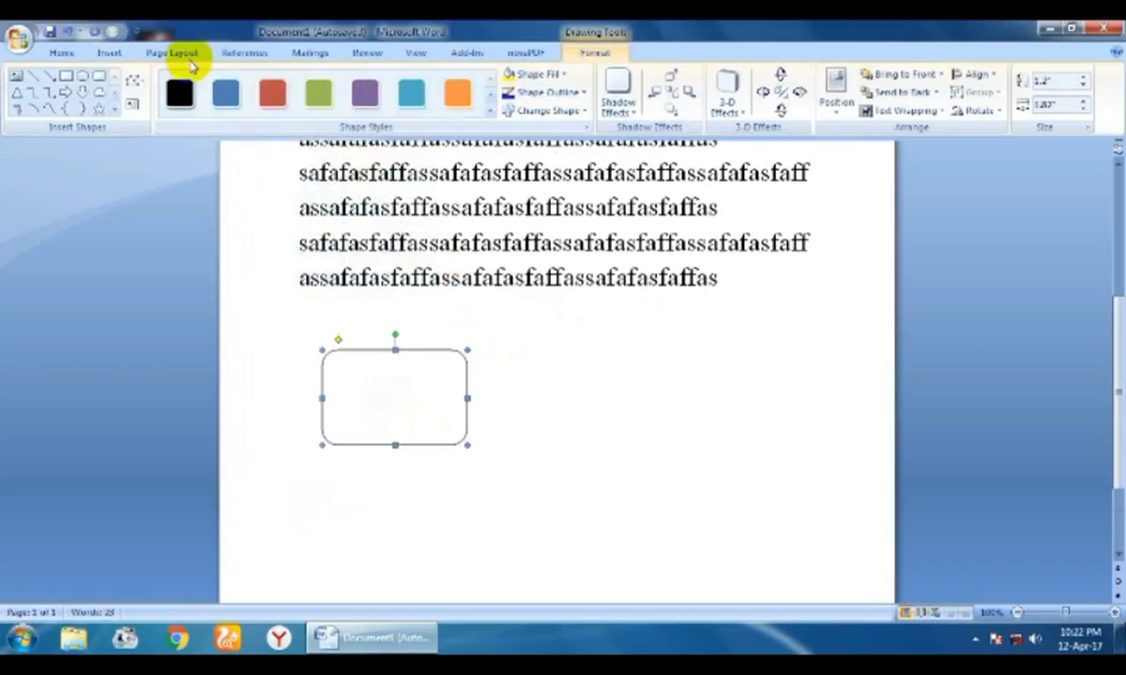
Draw a second, slightly larger rounded rectangle to the right of the first one, and delete both shapes.
left_click(109, 52)
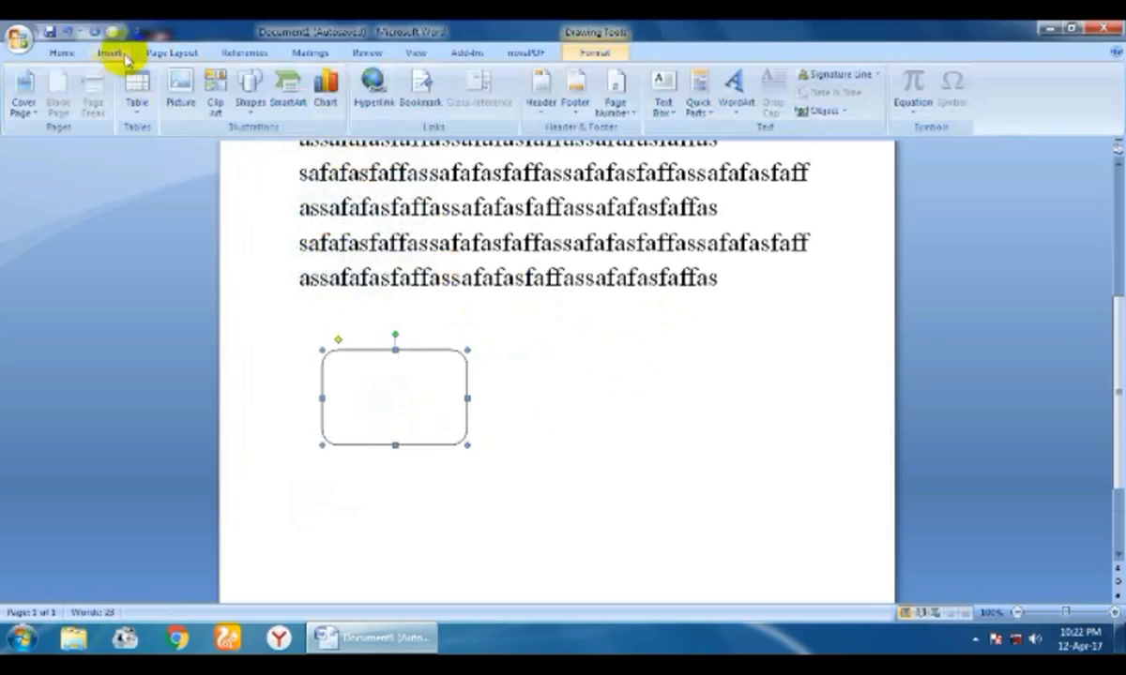
left_click(250, 89)
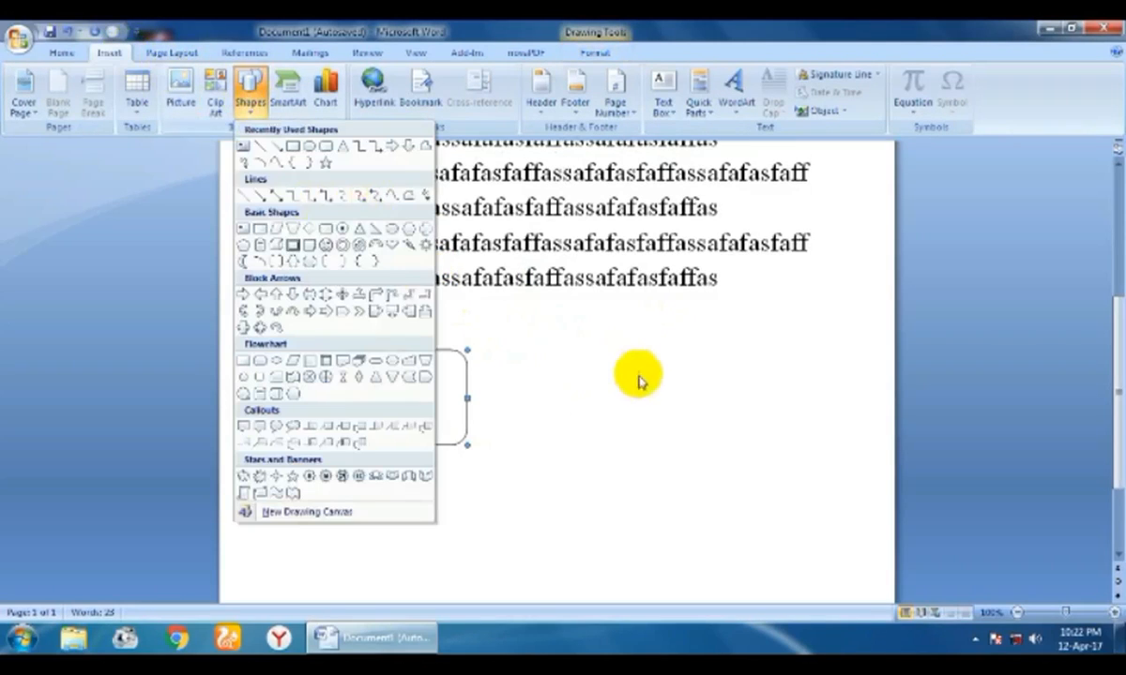
left_click(323, 150)
left_click_drag(568, 354, 728, 460)
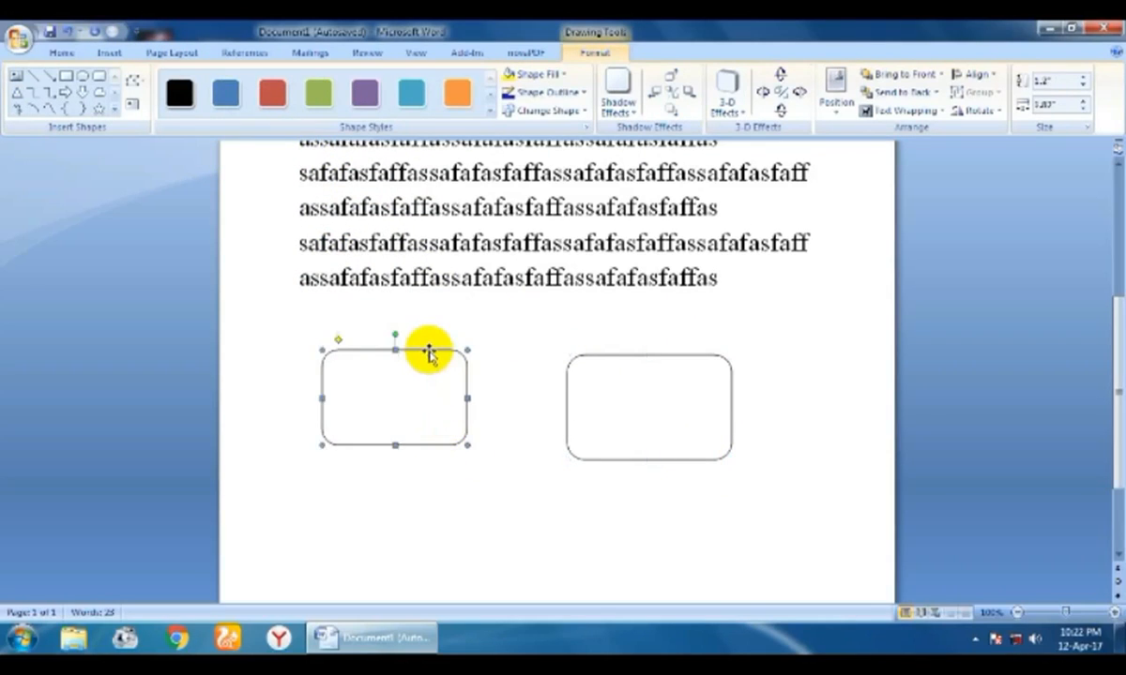
key("Delete")
key("Delete")
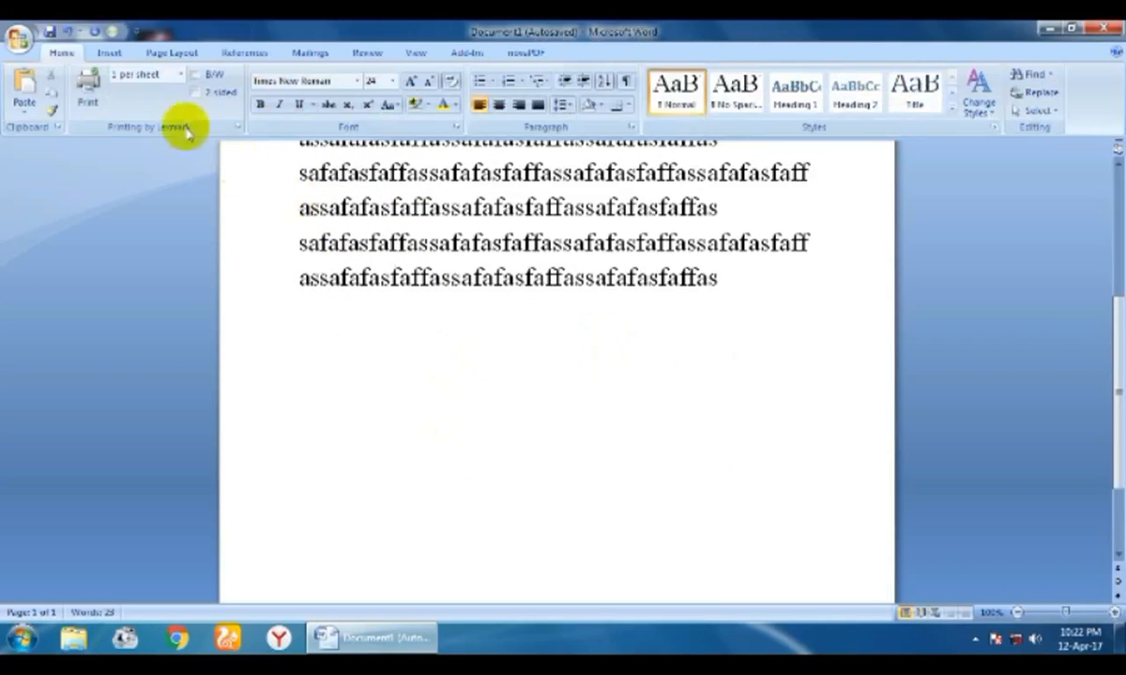
Insert a Block Cycle SmartArt graphic below the sample text.
left_click(114, 54)
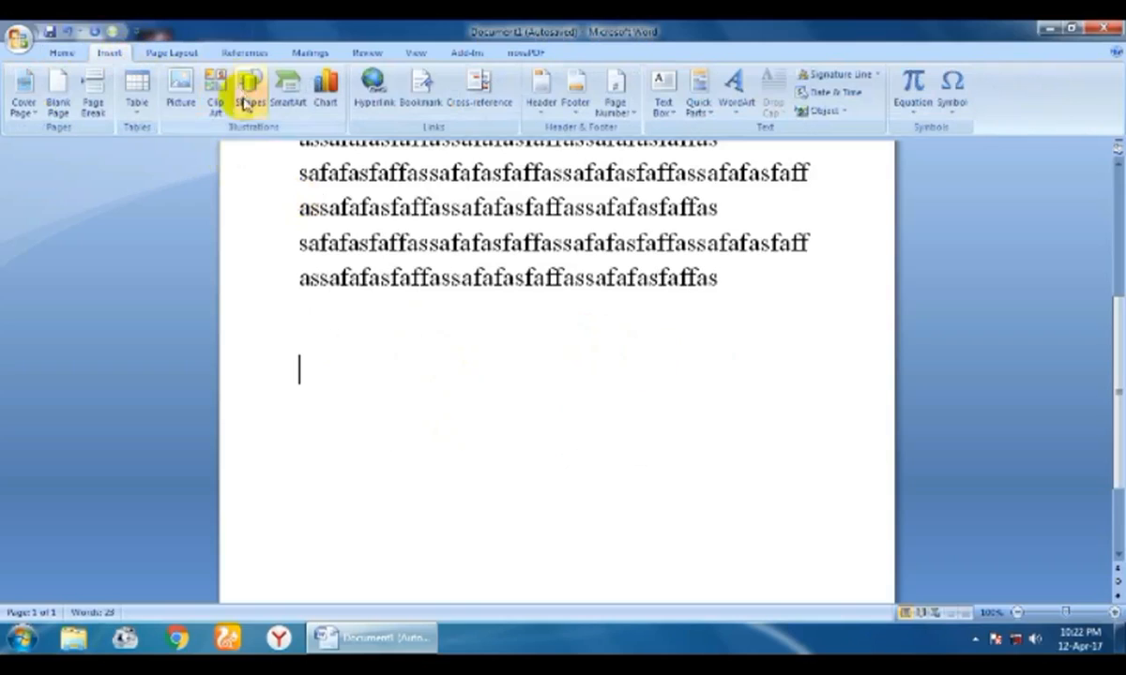
left_click(274, 101)
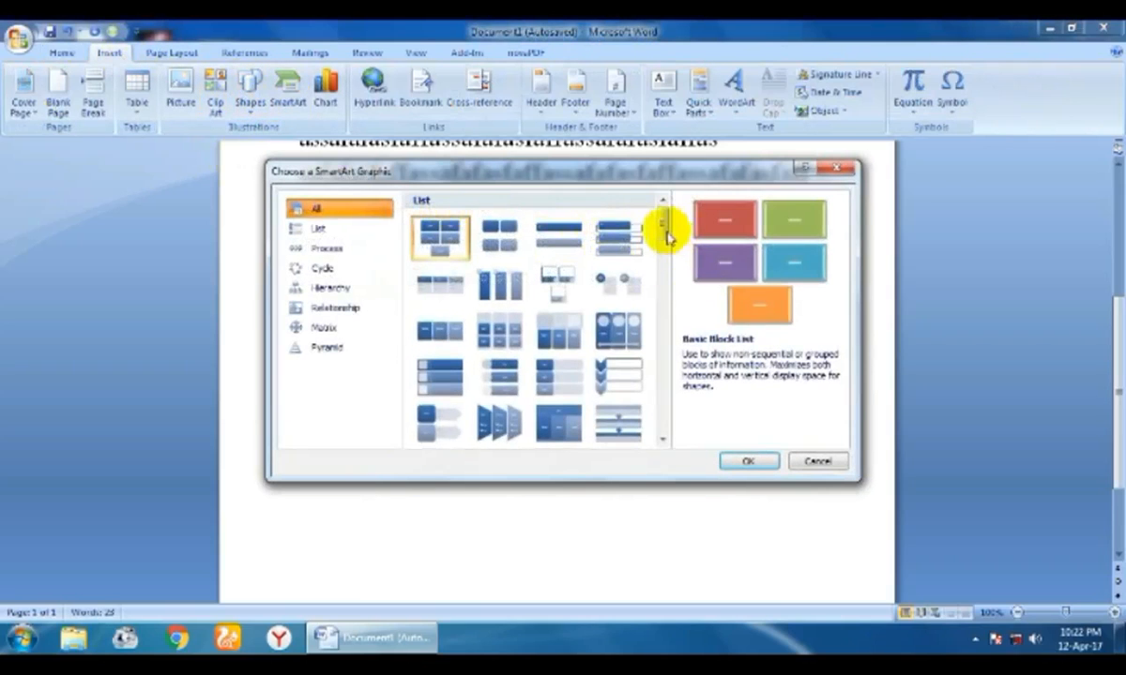
left_click_drag(666, 230, 664, 334)
left_click(559, 231)
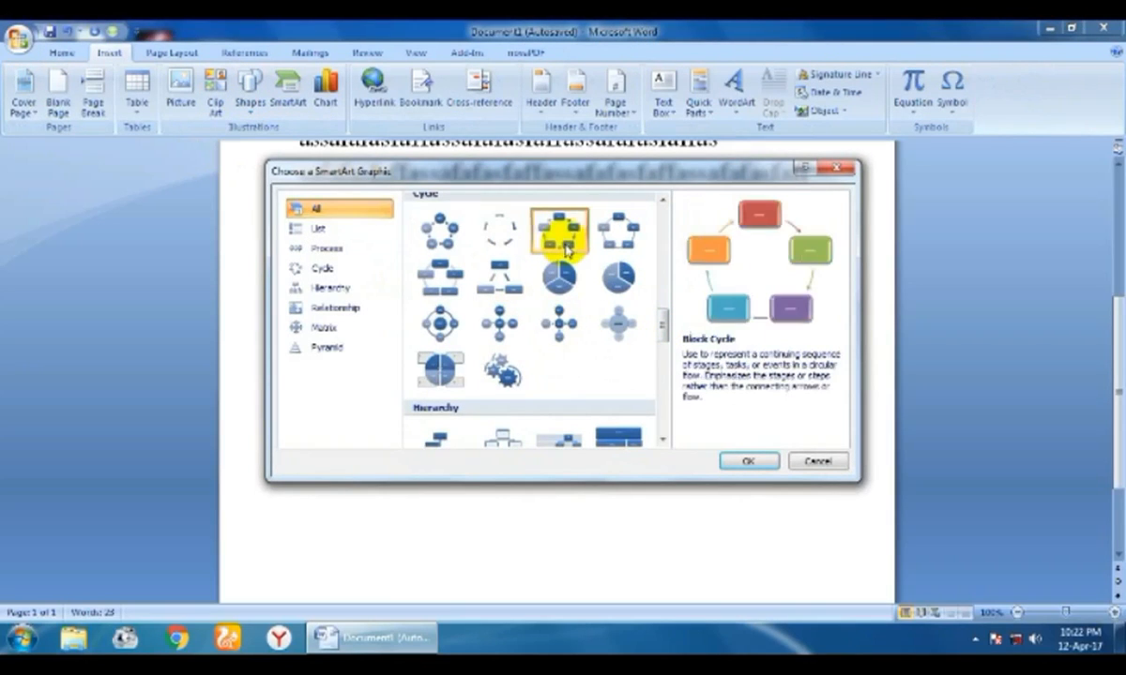
left_click(748, 461)
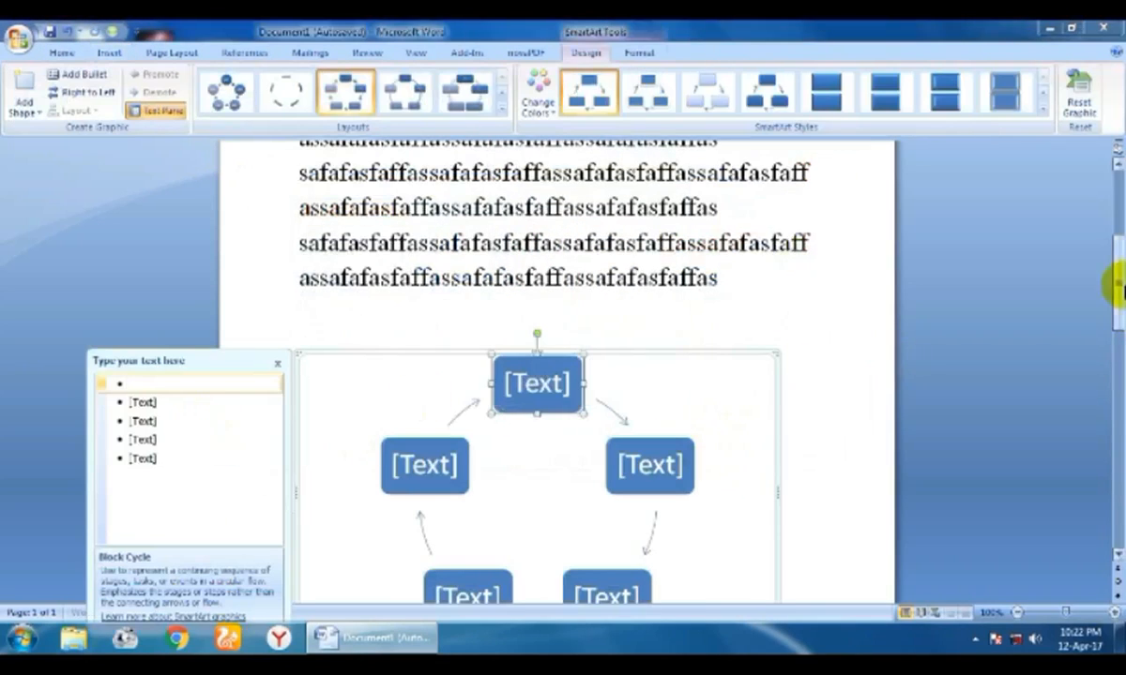
Fill the five SmartArt blocks in order with "asdas", "adsa", "asdsa", "adsa" and "asdasd", and close the text entry pane.
left_click_drag(1116, 285, 1115, 325)
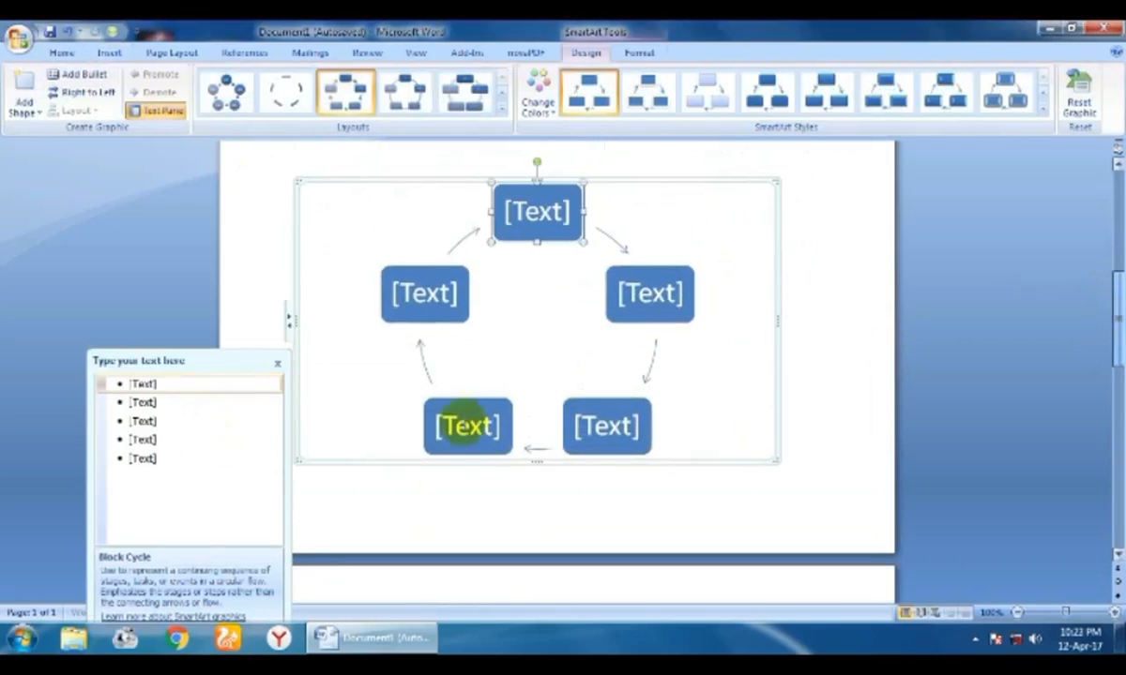
left_click(176, 382)
type("asdas")
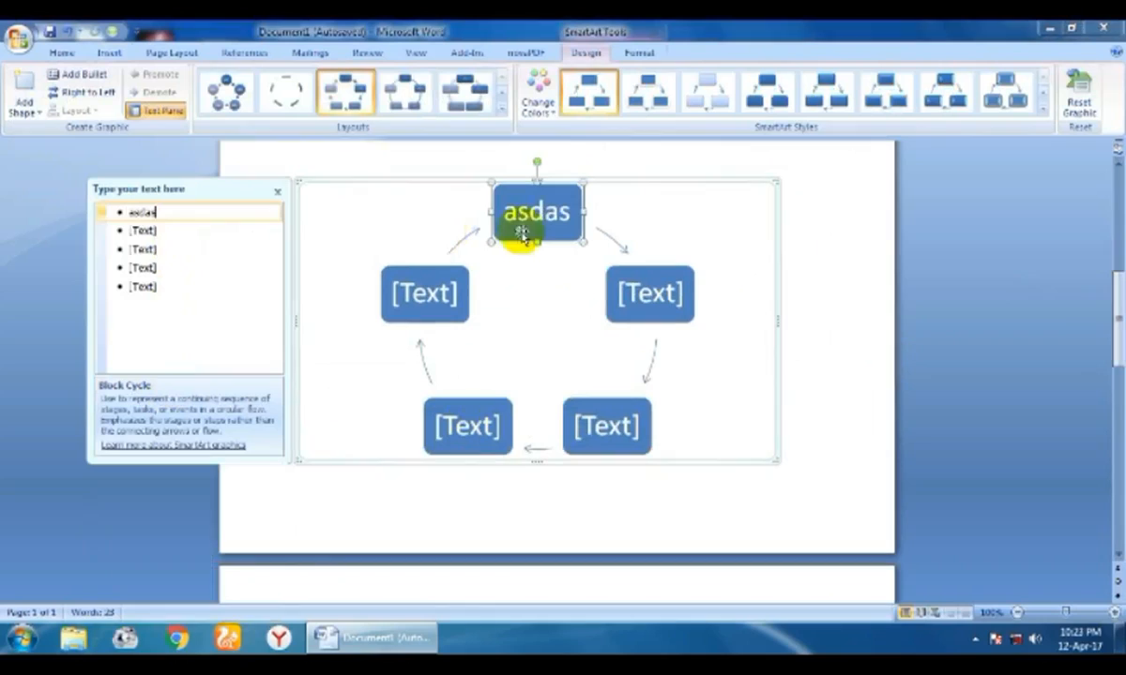
left_click(122, 231)
type("adsa")
left_click(154, 250)
type("asds")
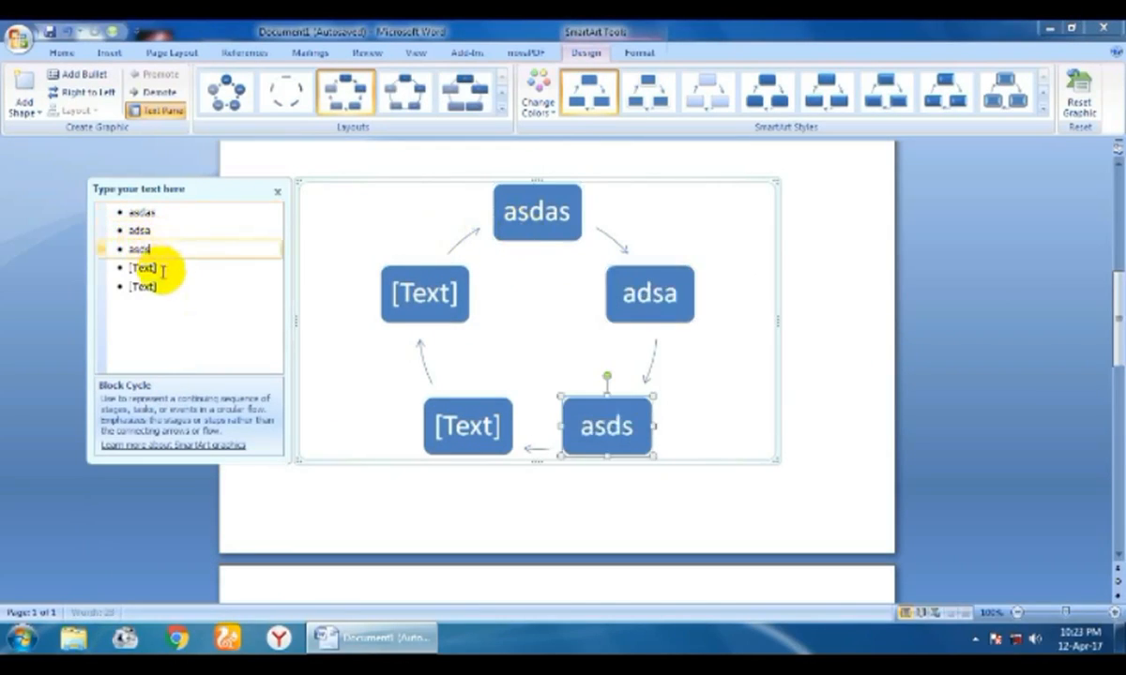
type("a")
left_click(162, 271)
type("a")
left_click(150, 287)
type("asdasd")
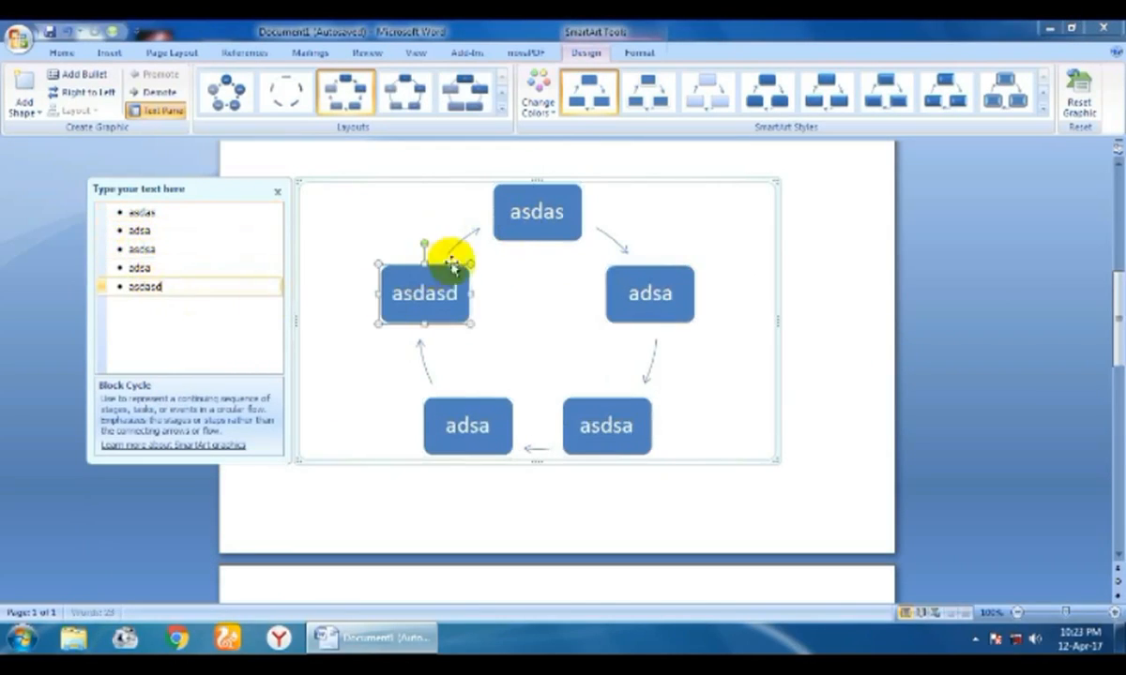
left_click(276, 191)
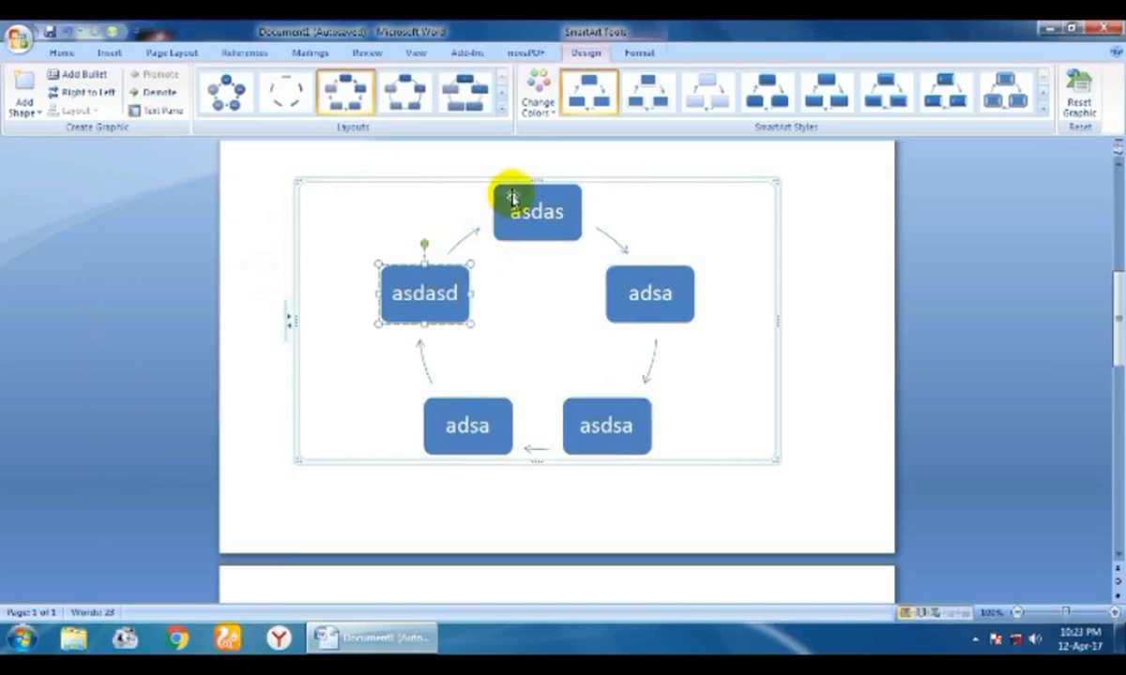
Apply the last 3-D style, with dark tilted blocks, to the whole SmartArt graphic, and switch its layout to circles connected by block arrows.
left_click(537, 212)
left_click(713, 223)
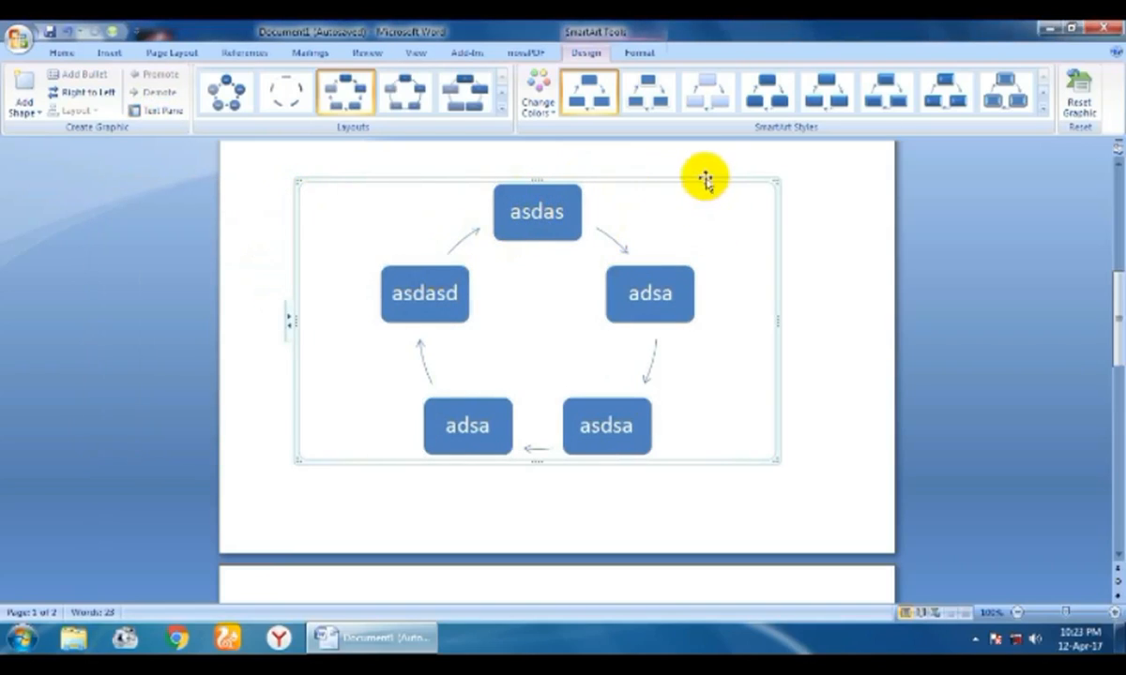
left_click(648, 95)
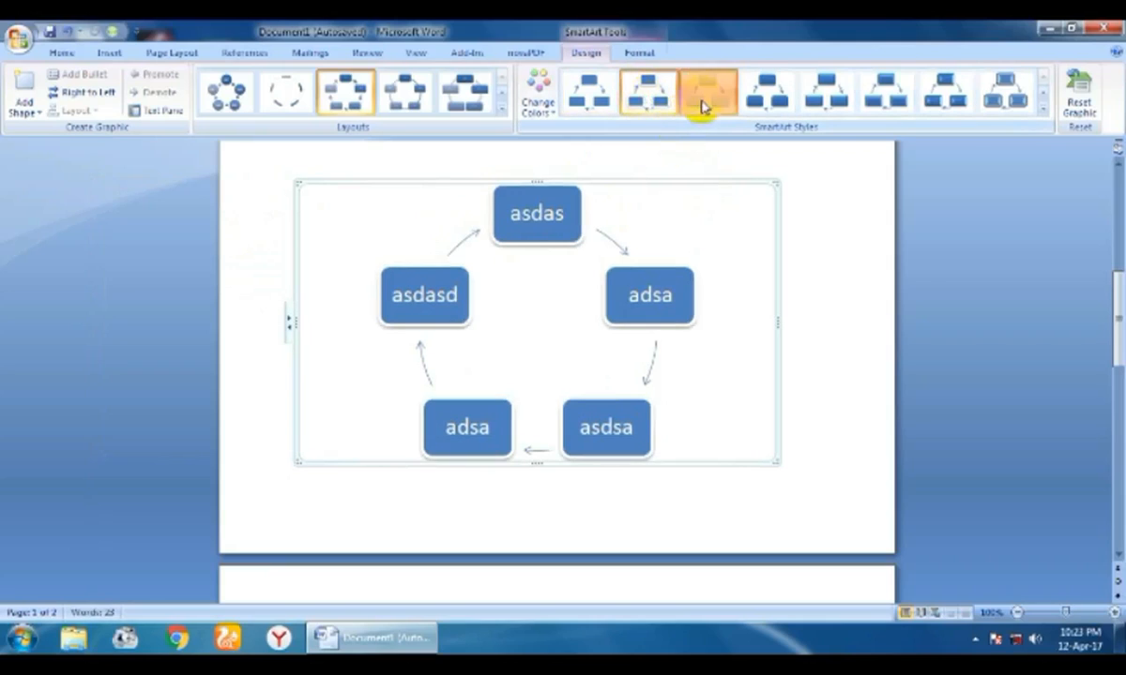
left_click(1043, 110)
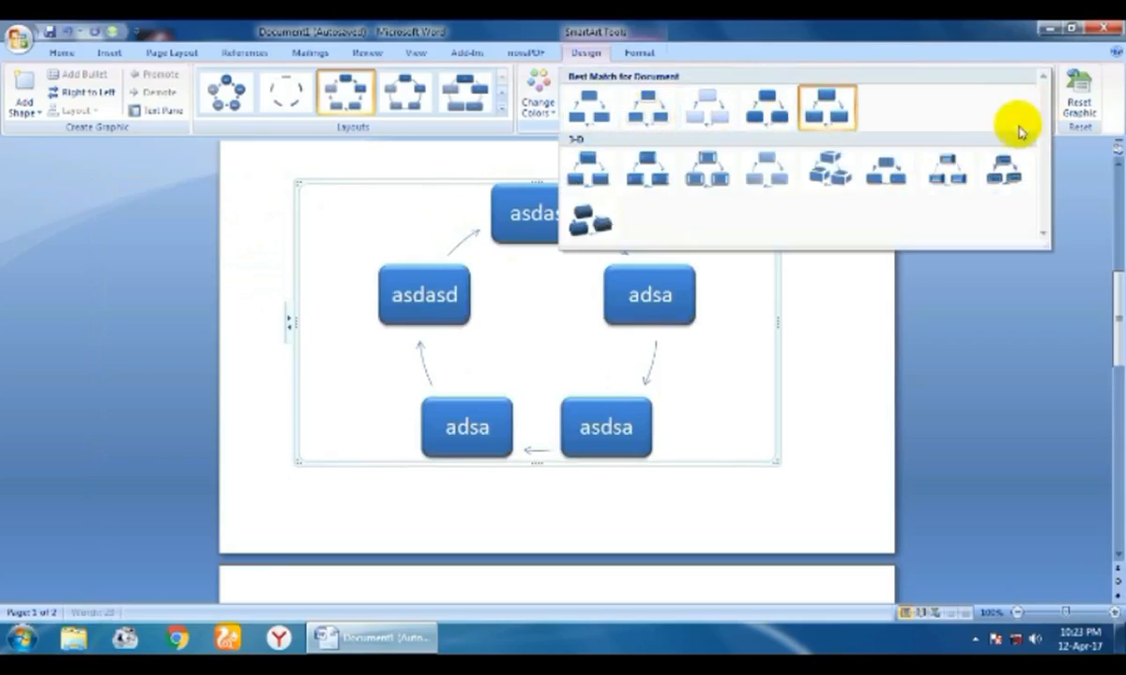
left_click(593, 232)
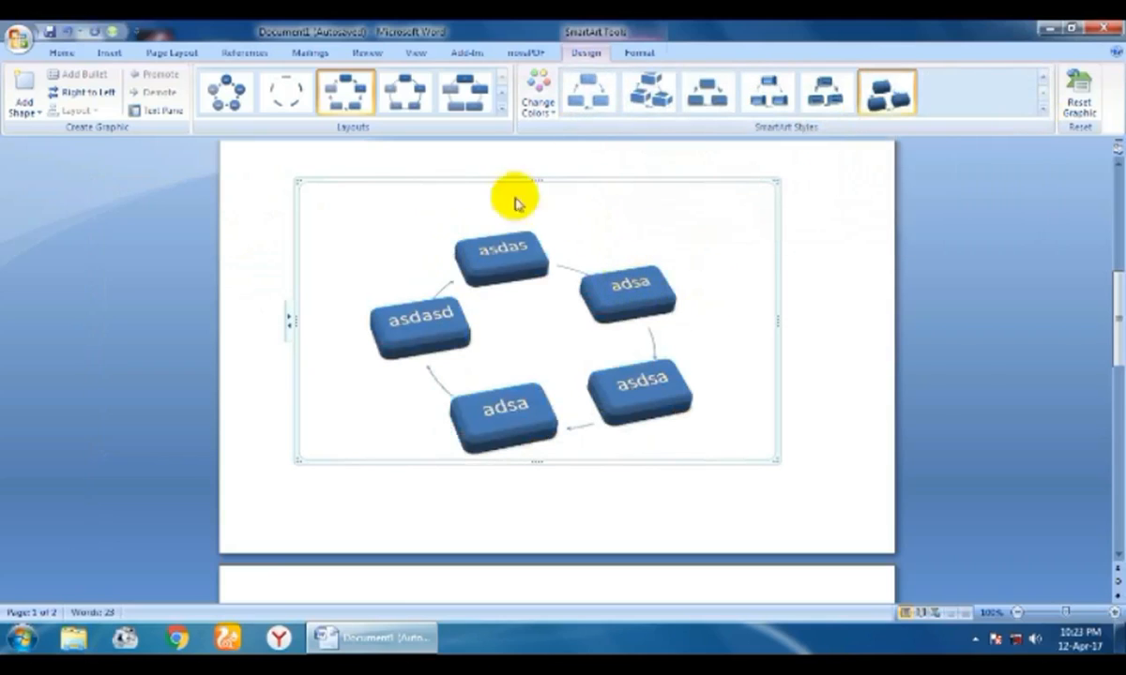
left_click(228, 105)
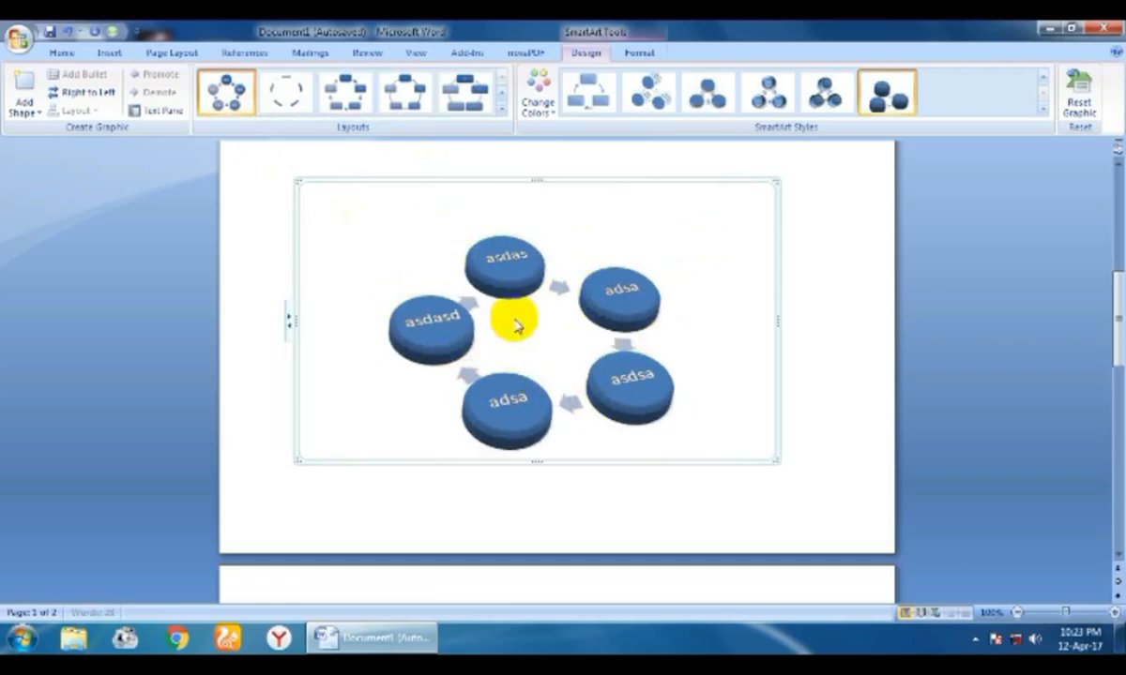
Add a new shape after the "asdas" circle in the SmartArt cycle.
right_click(507, 280)
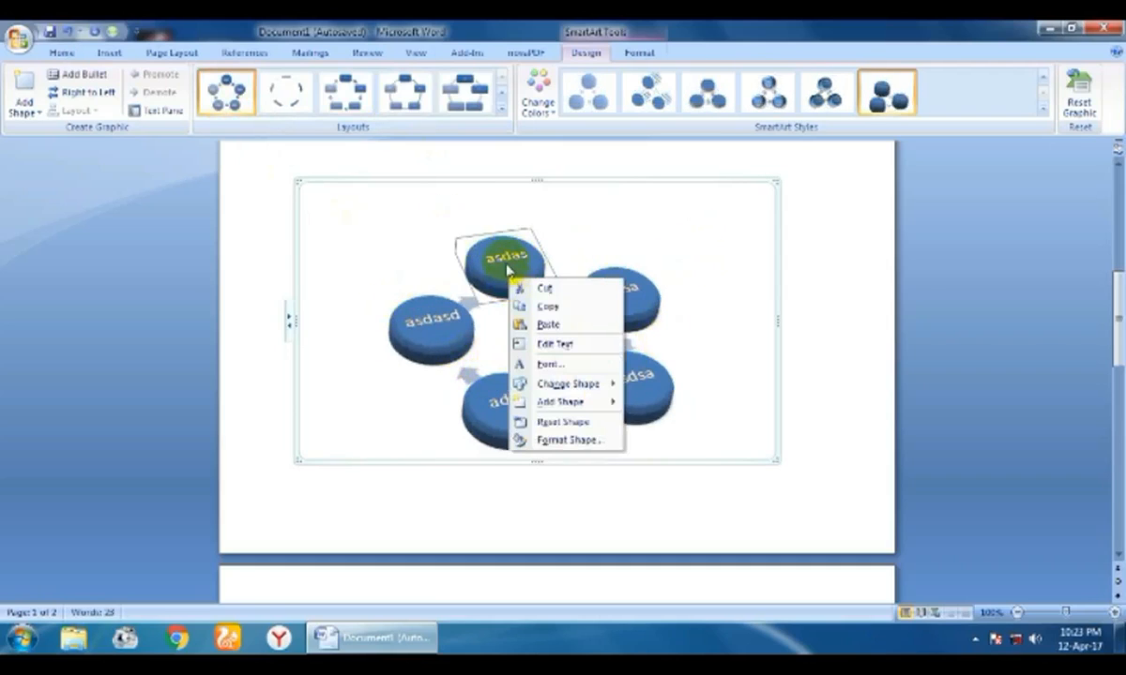
left_click(507, 268)
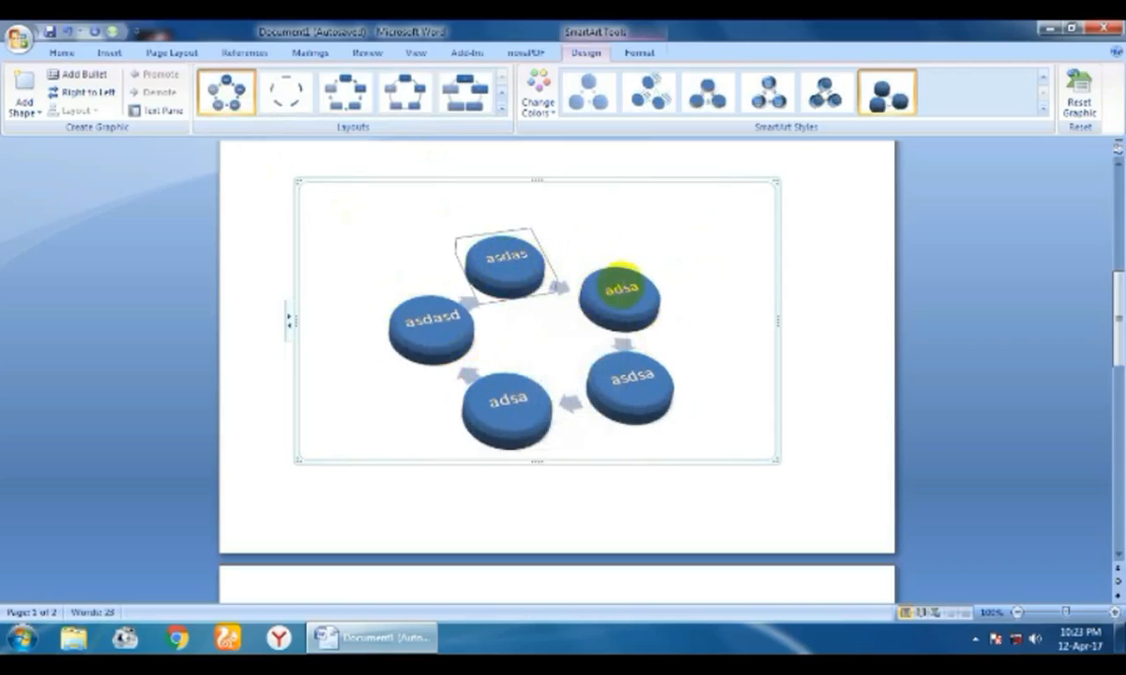
right_click(514, 266)
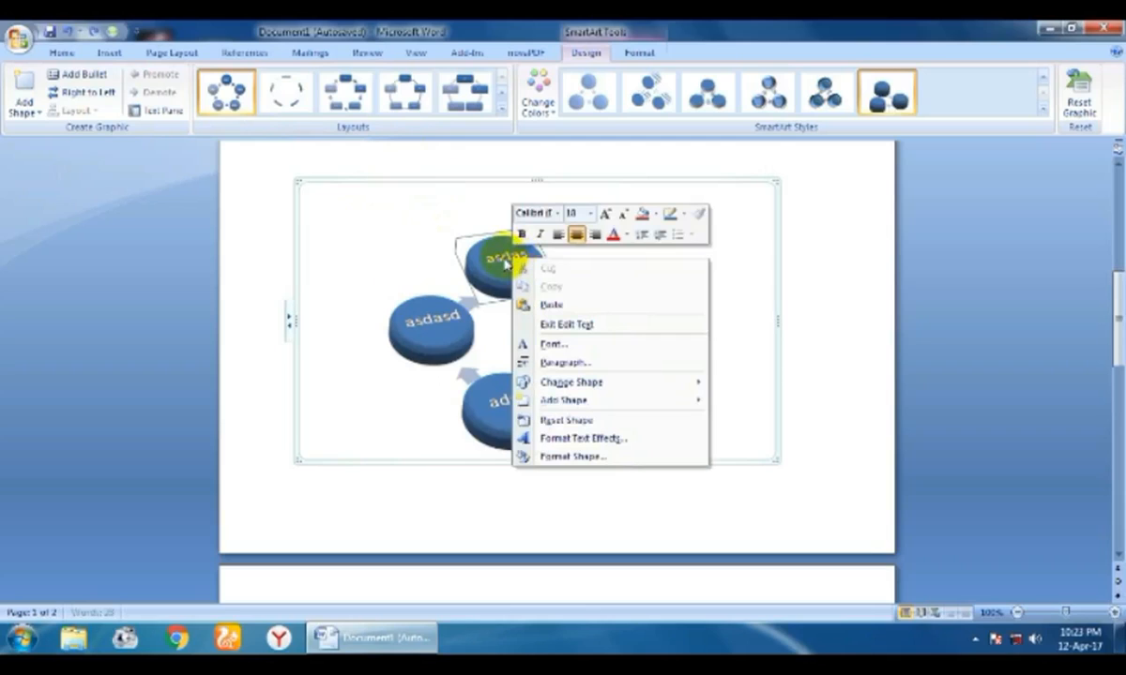
left_click(487, 262)
right_click(491, 261)
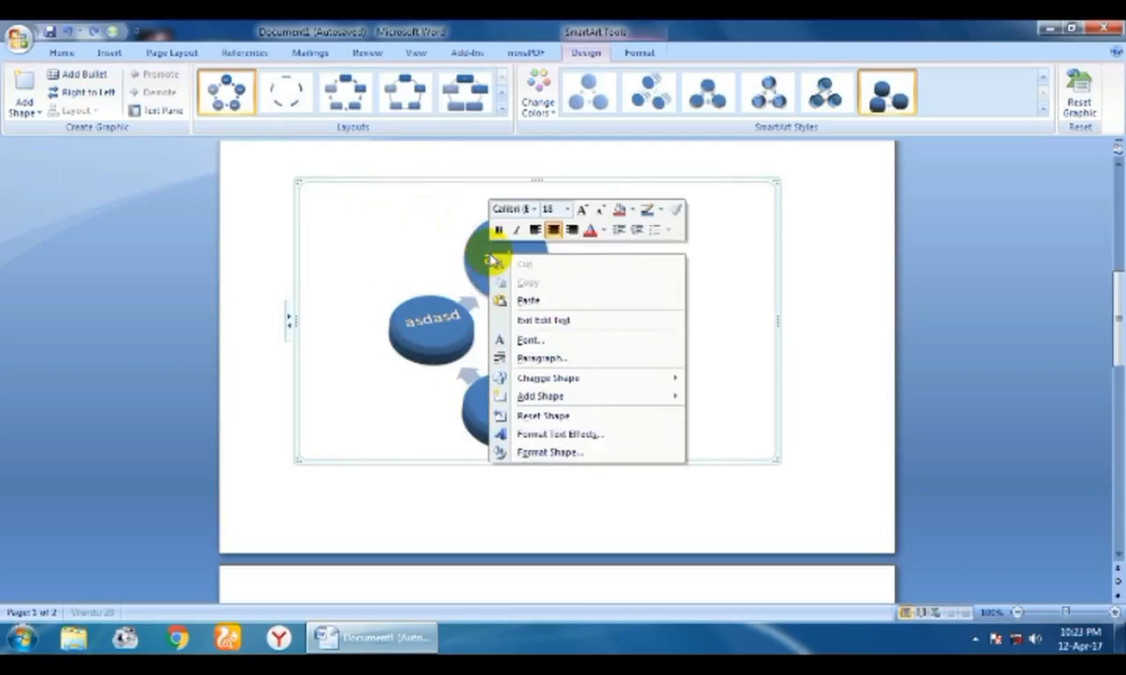
mouse_move(575, 405)
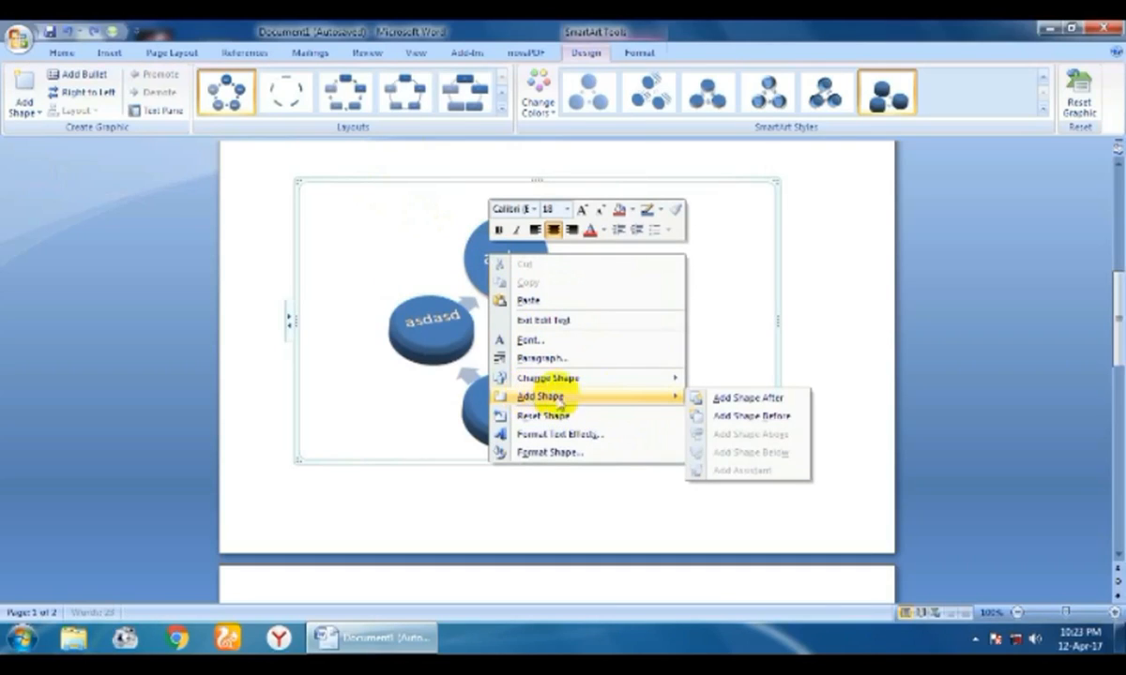
left_click(731, 398)
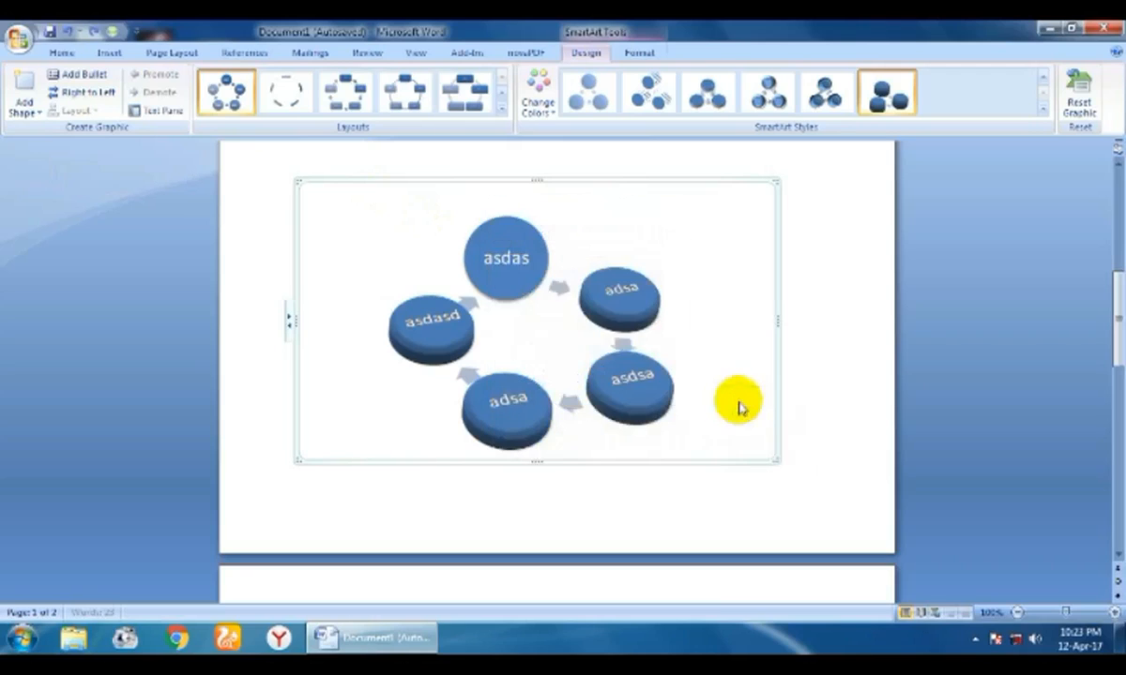
Add another shape before the "asdas" circle in the SmartArt cycle.
right_click(493, 265)
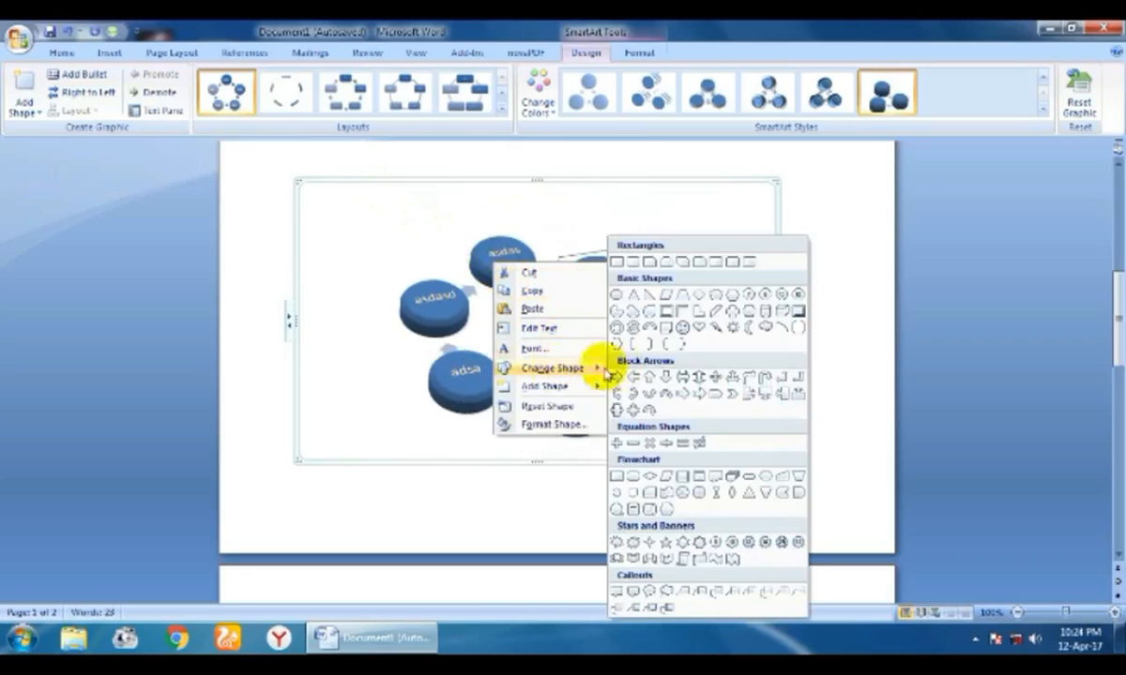
mouse_move(550, 386)
left_click(637, 409)
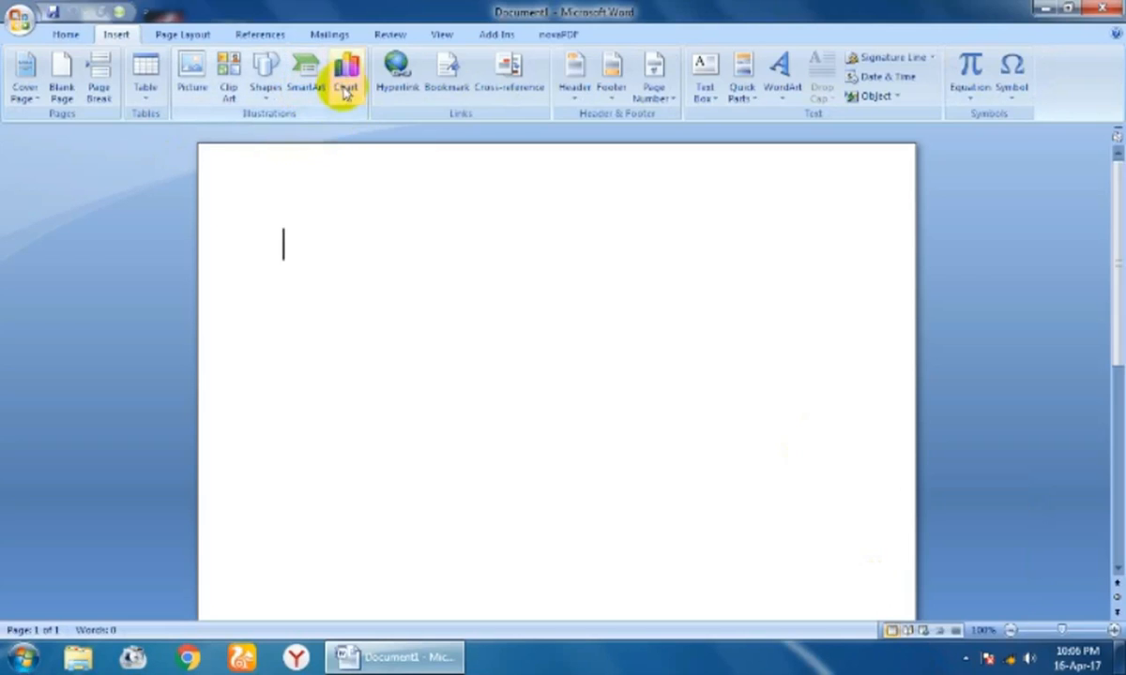
Insert a clustered column chart, the first column type, into the blank document.
left_click(345, 89)
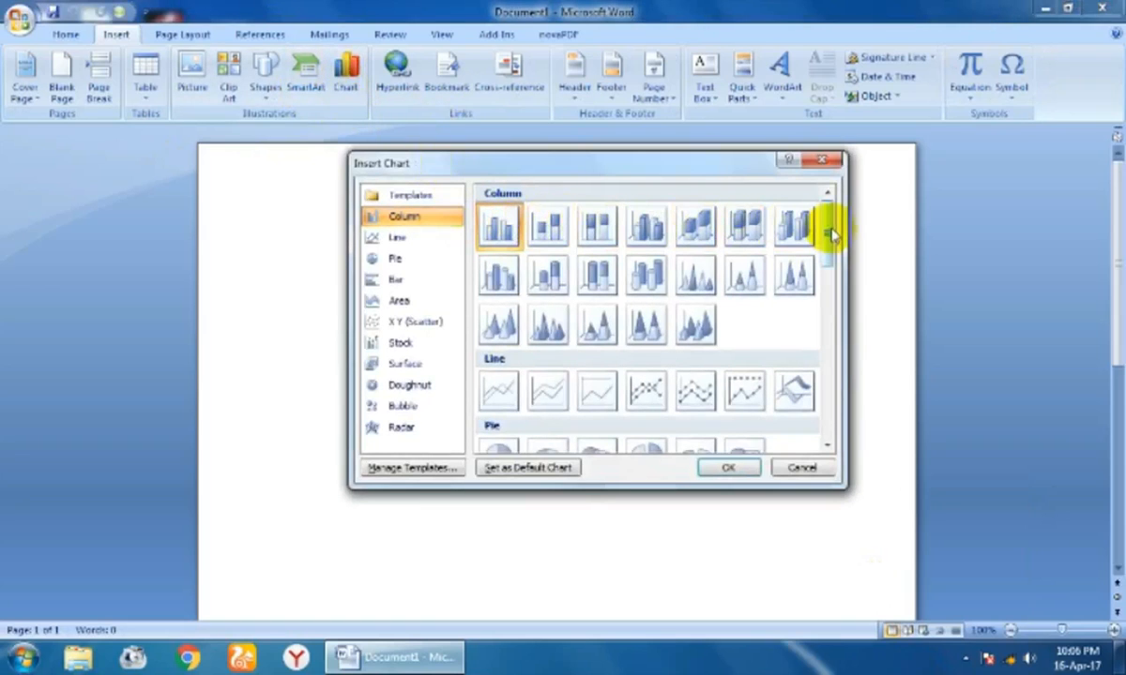
left_click_drag(831, 235, 829, 201)
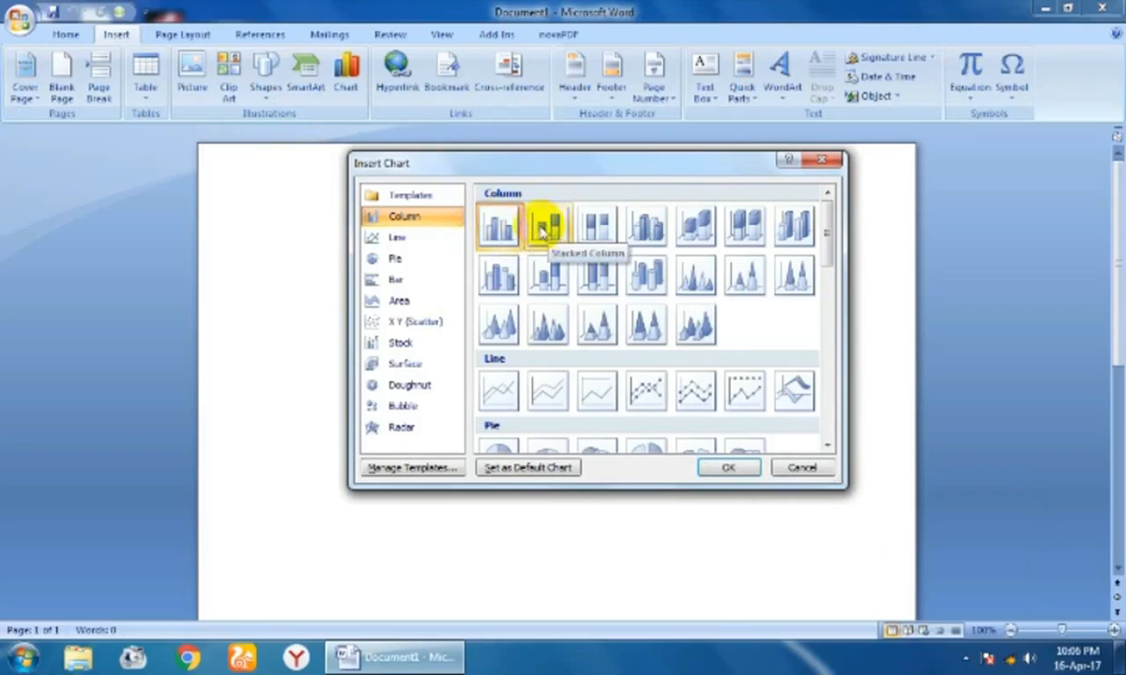
left_click(731, 468)
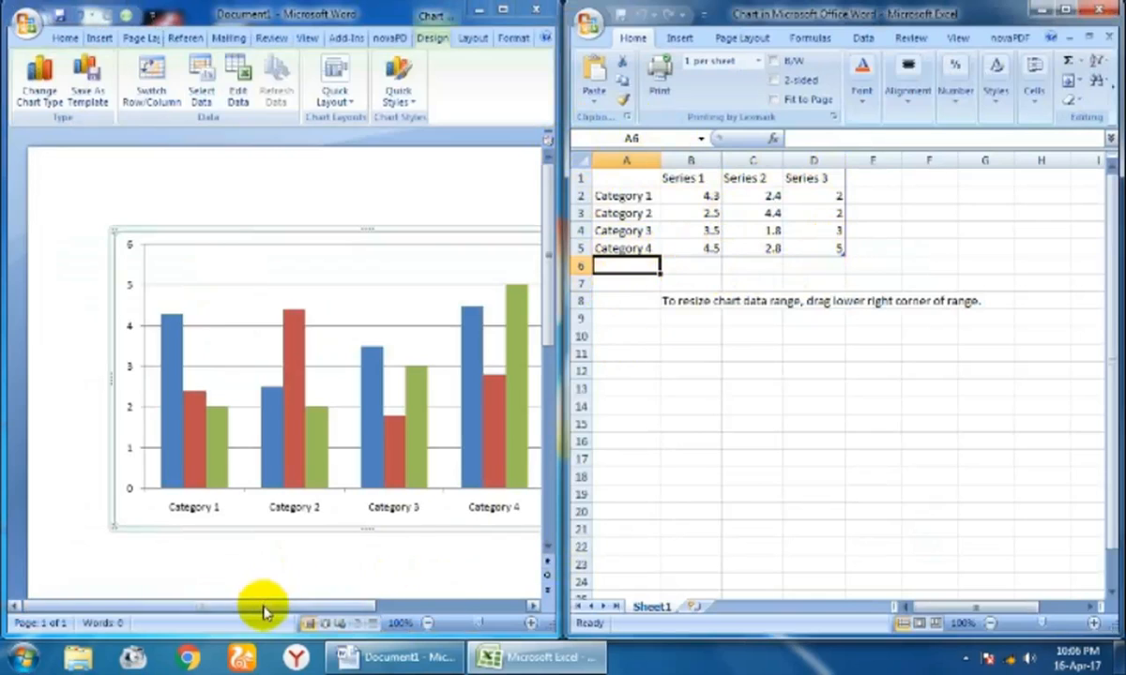
Examine how the Category 1 and Series 1 cells in the data sheet correspond to the labels and bars in the chart.
left_click_drag(264, 608, 307, 610)
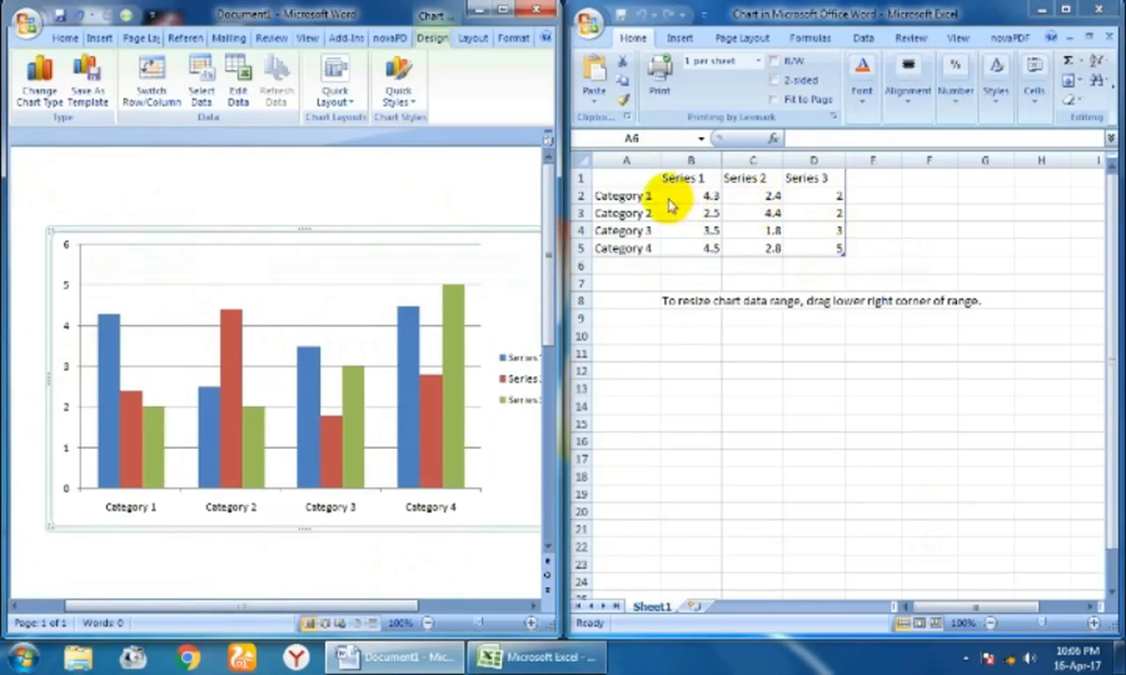
left_click(145, 613)
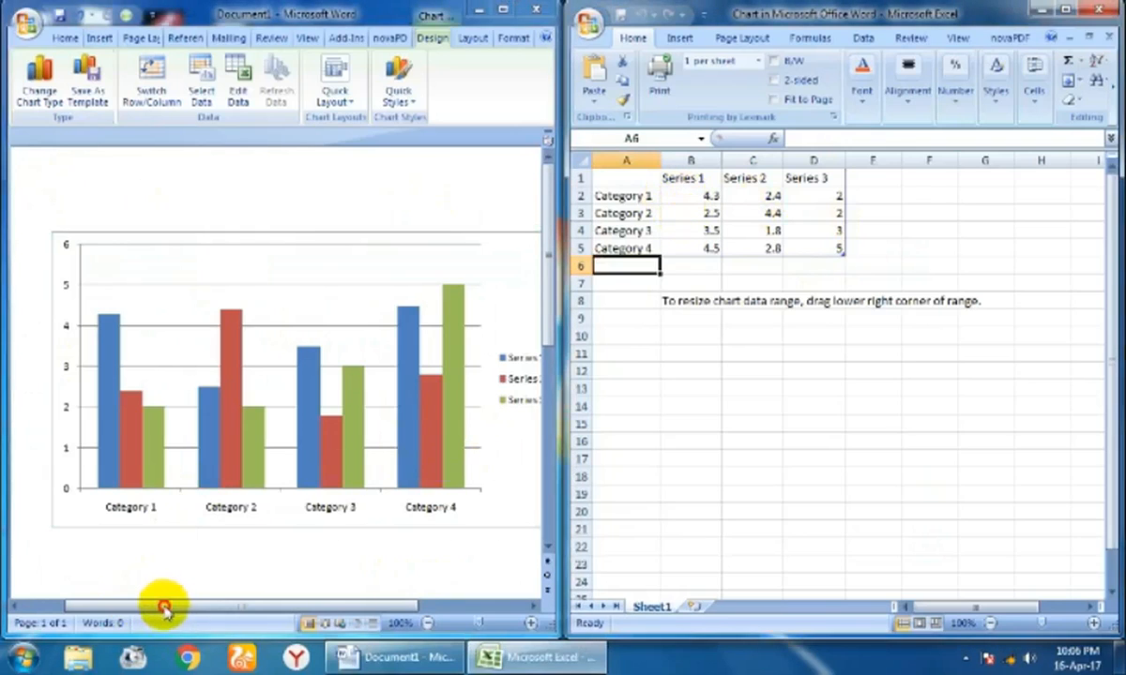
left_click_drag(164, 610, 166, 611)
left_click(710, 195)
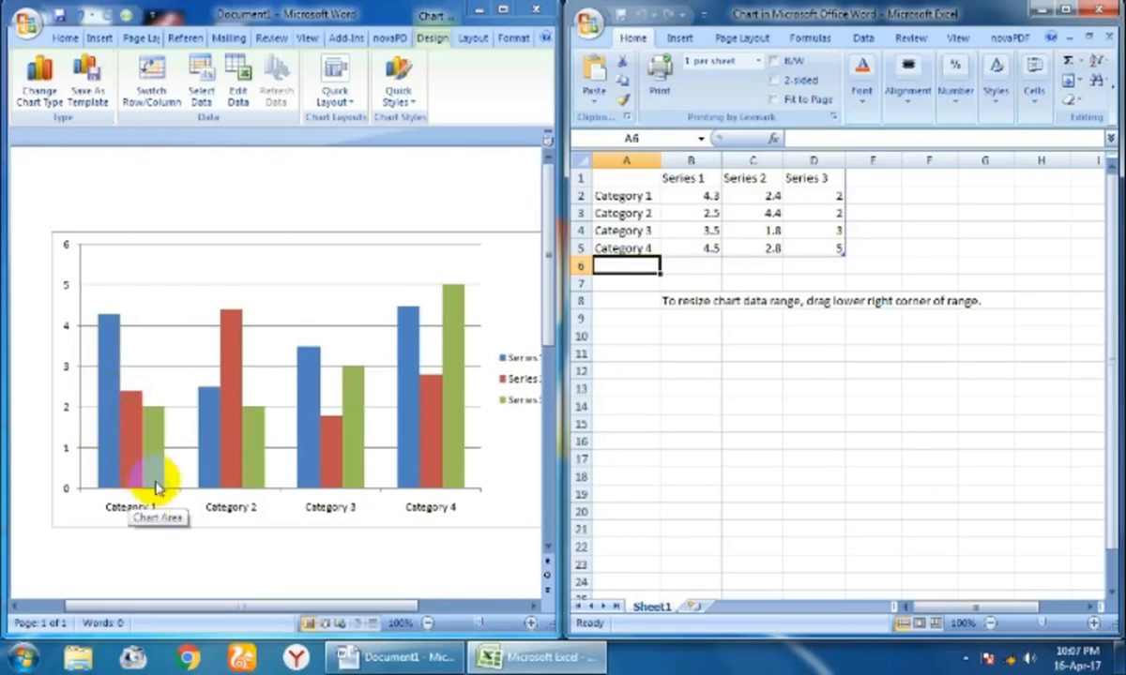
left_click(648, 198)
left_click(678, 180)
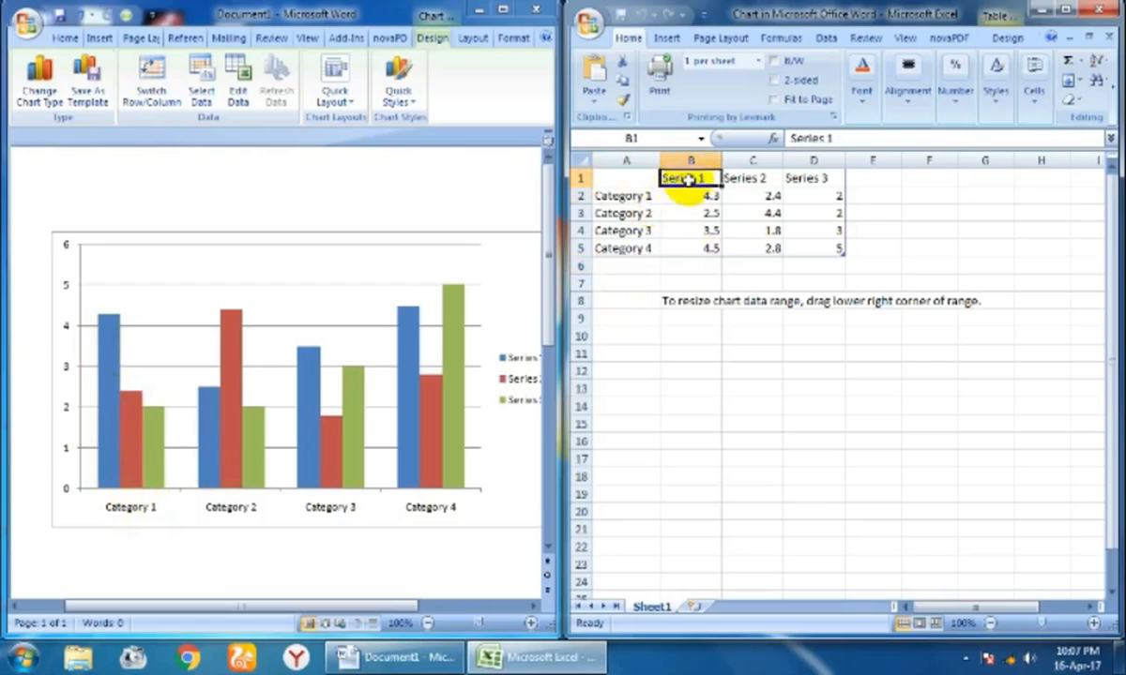
left_click(620, 197)
left_click(118, 503)
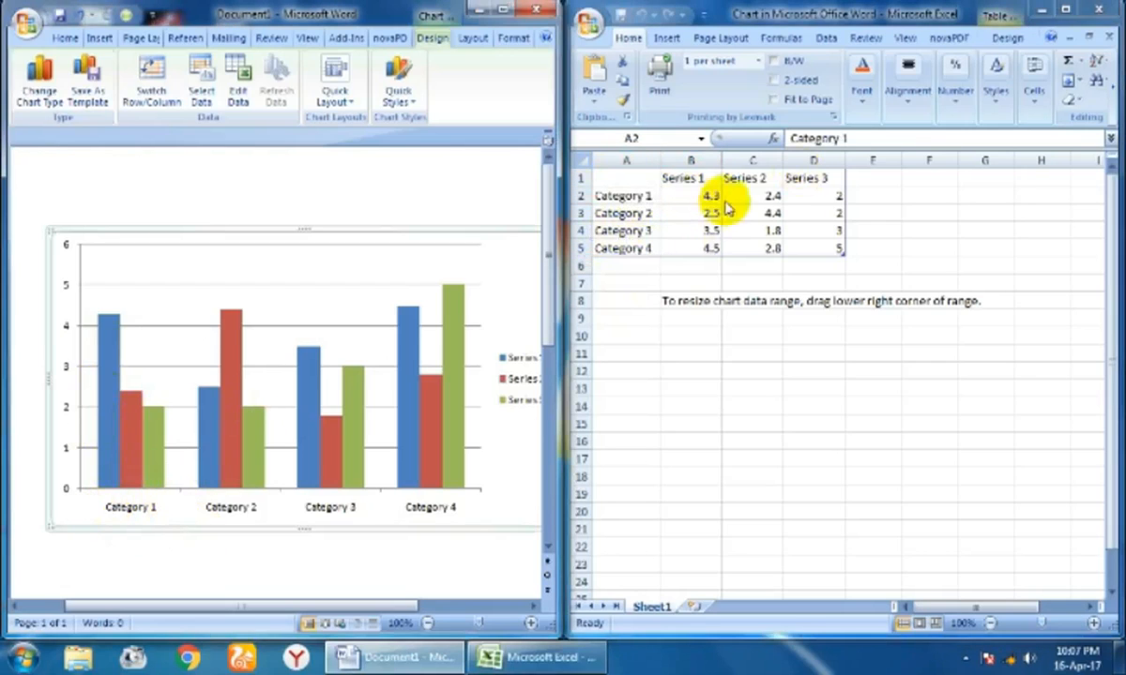
left_click(692, 178)
left_click(117, 449)
left_click(636, 211)
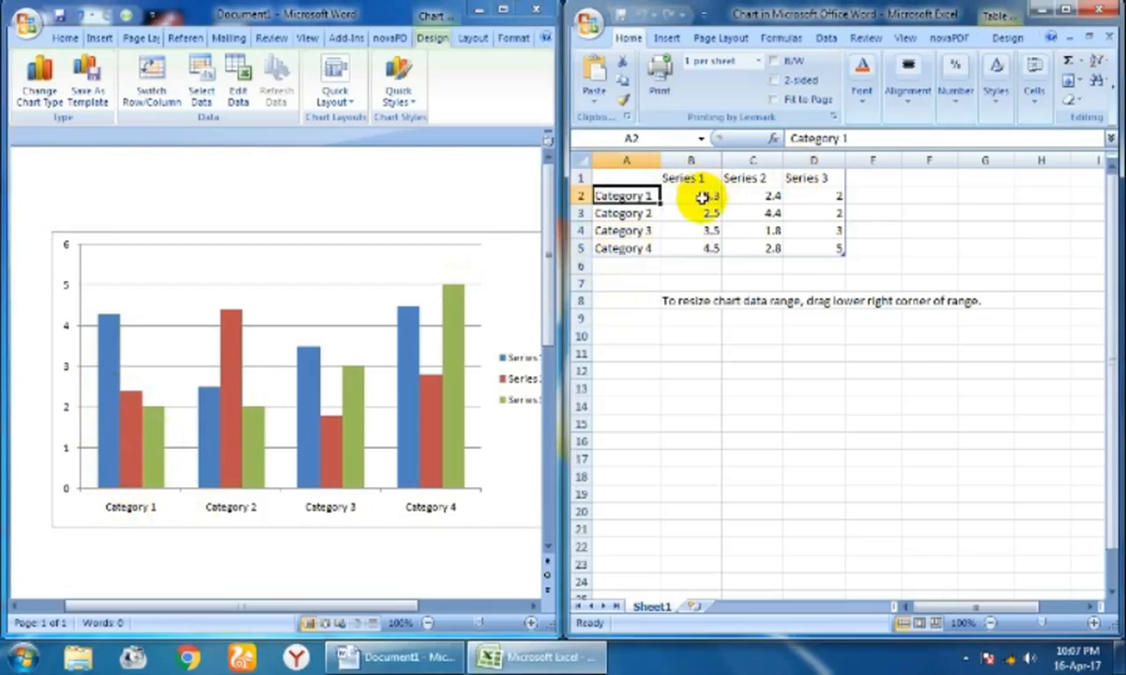
Set the Category 1 values in the chart data to 5.3 for Series 1 and 6 for Series 2.
left_click(701, 197)
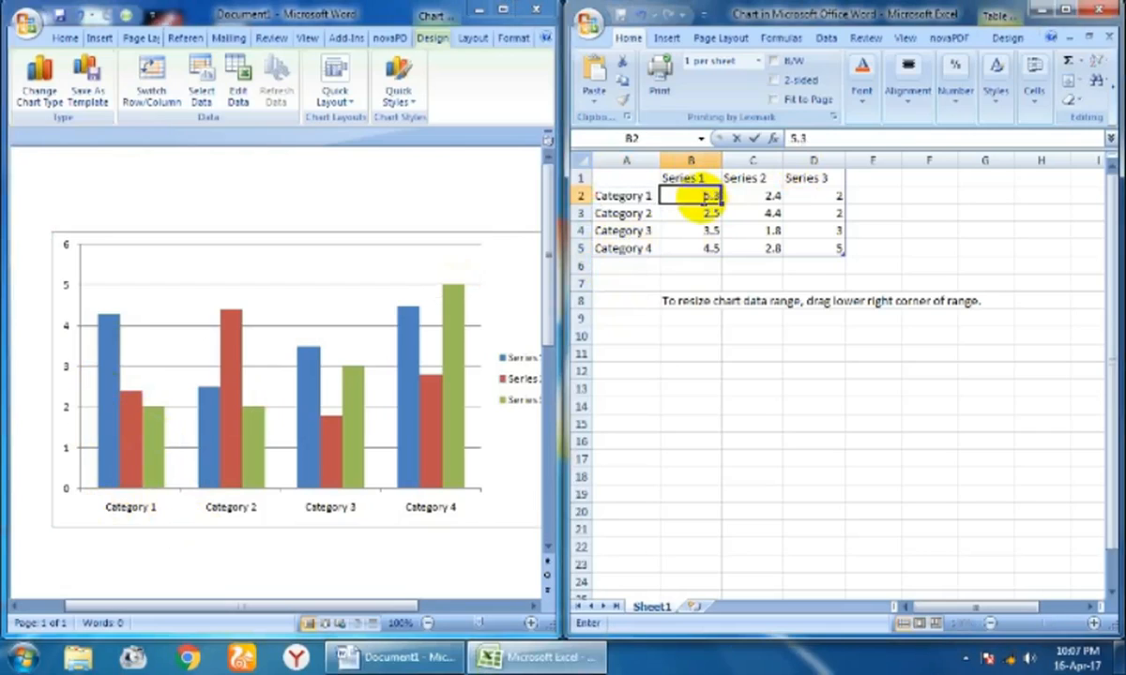
left_click(751, 387)
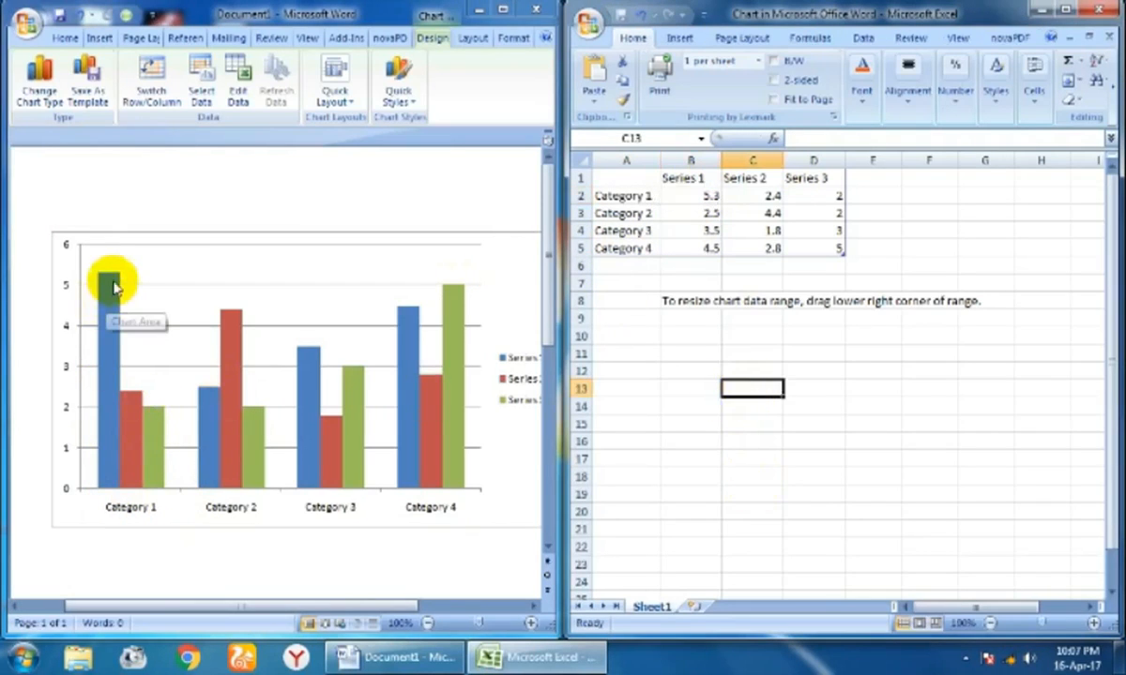
left_click(752, 199)
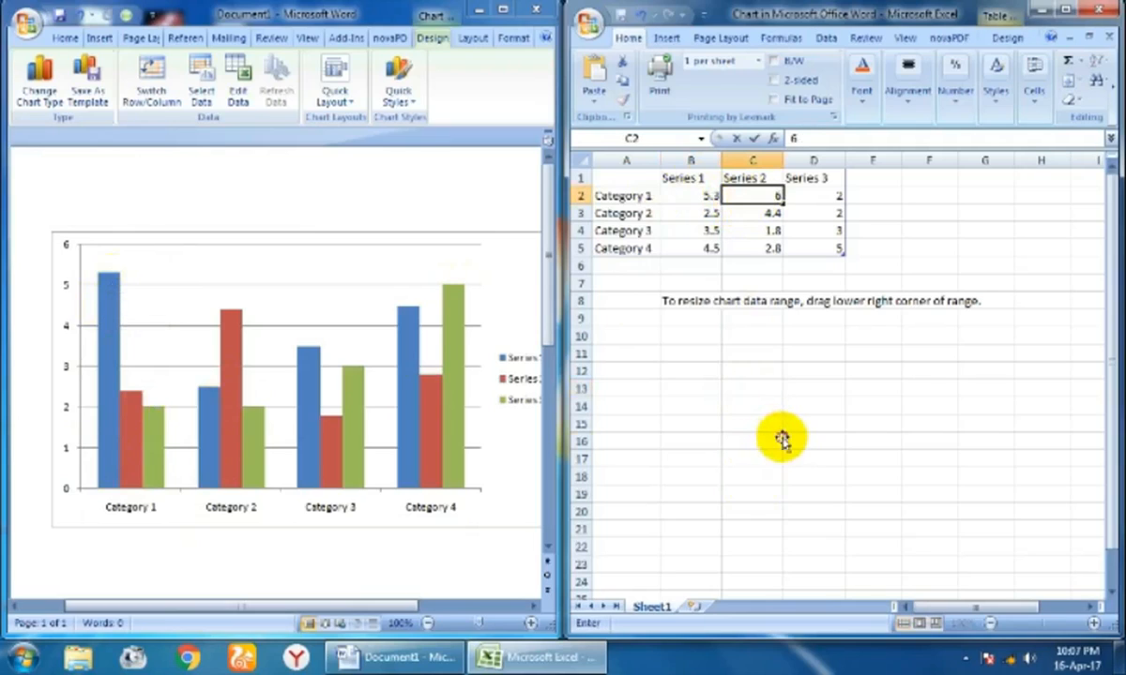
type("6")
left_click(781, 438)
left_click(150, 454)
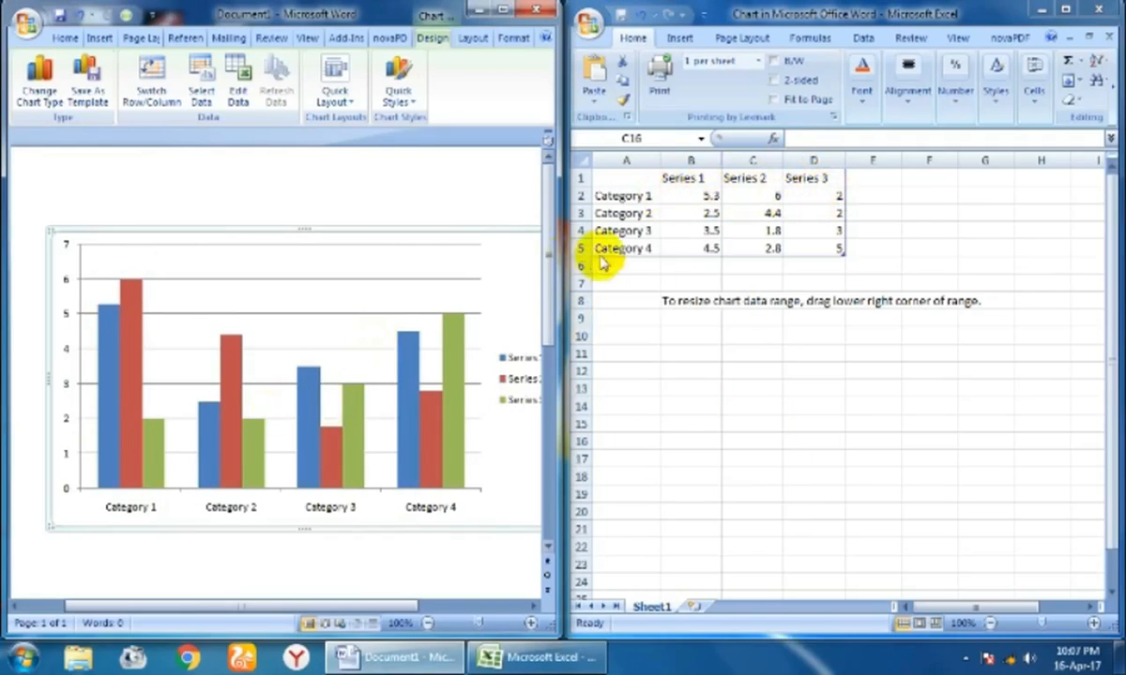
mouse_move(152, 608)
left_mouse_down()
mouse_move(175, 602)
mouse_move(165, 605)
left_mouse_up()
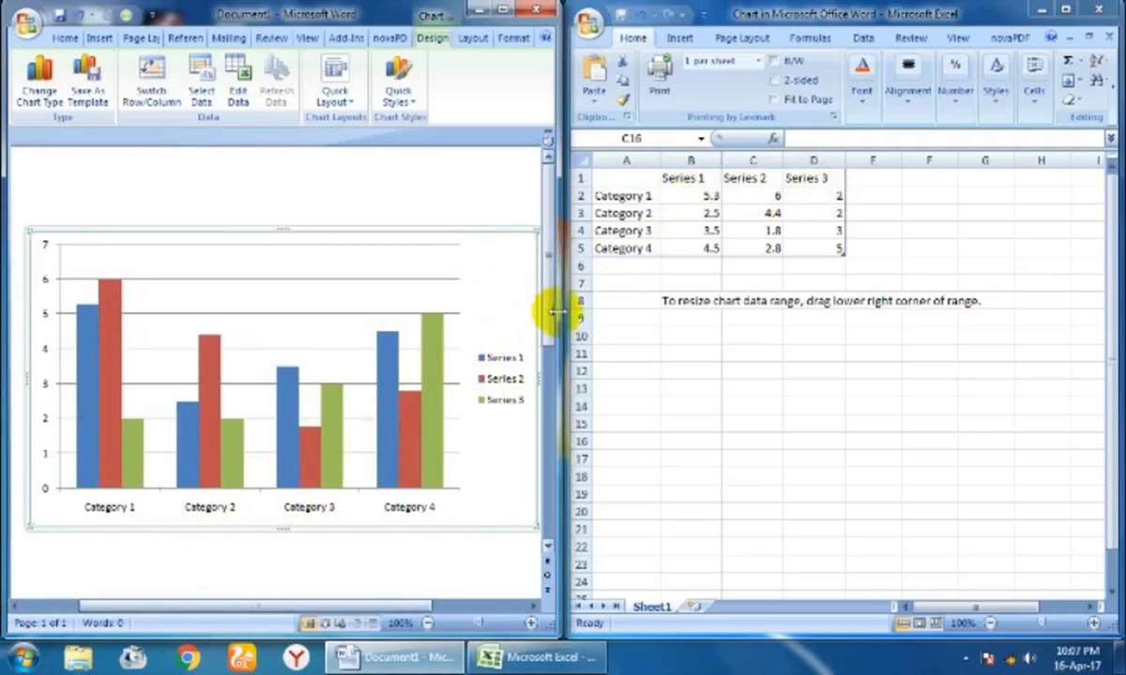
Add a "Category 5" row below Category 4 in the chart data with the values 5.5, 3.5 and 4.
left_click(615, 273)
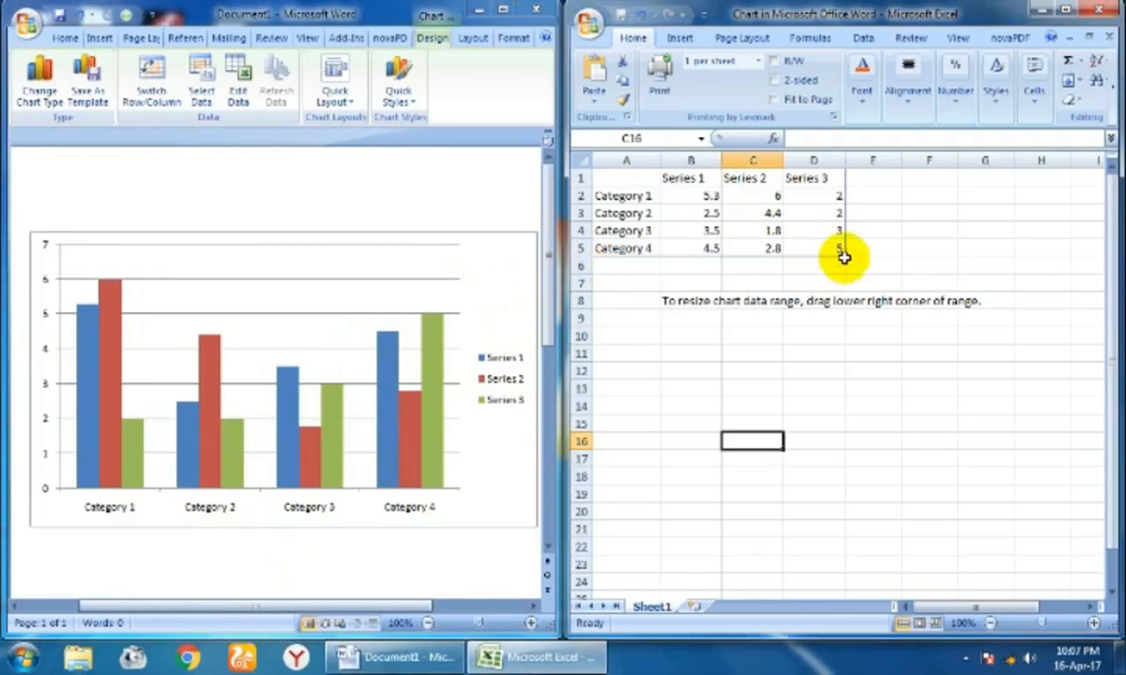
left_click(639, 271)
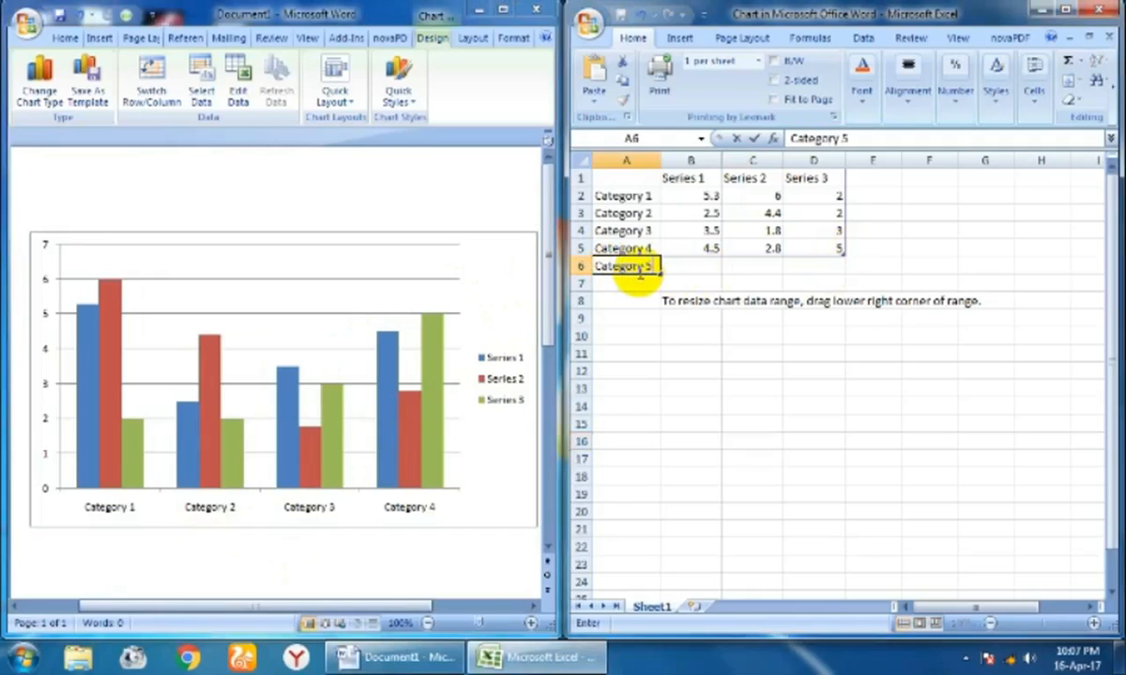
key("Tab")
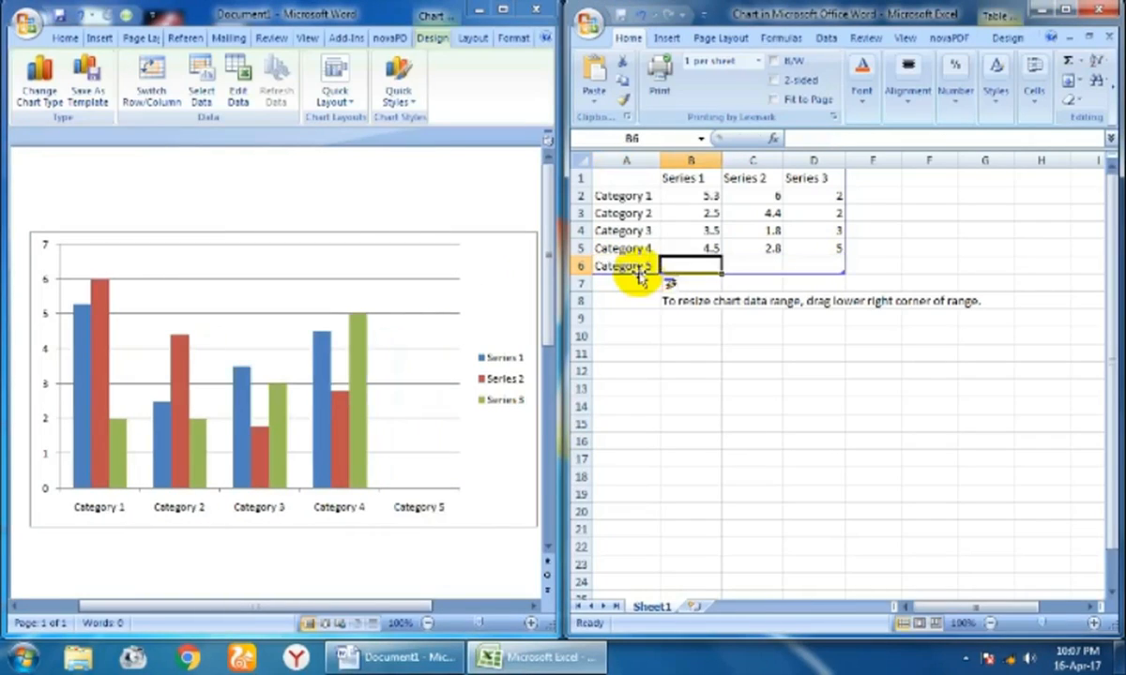
key("Tab")
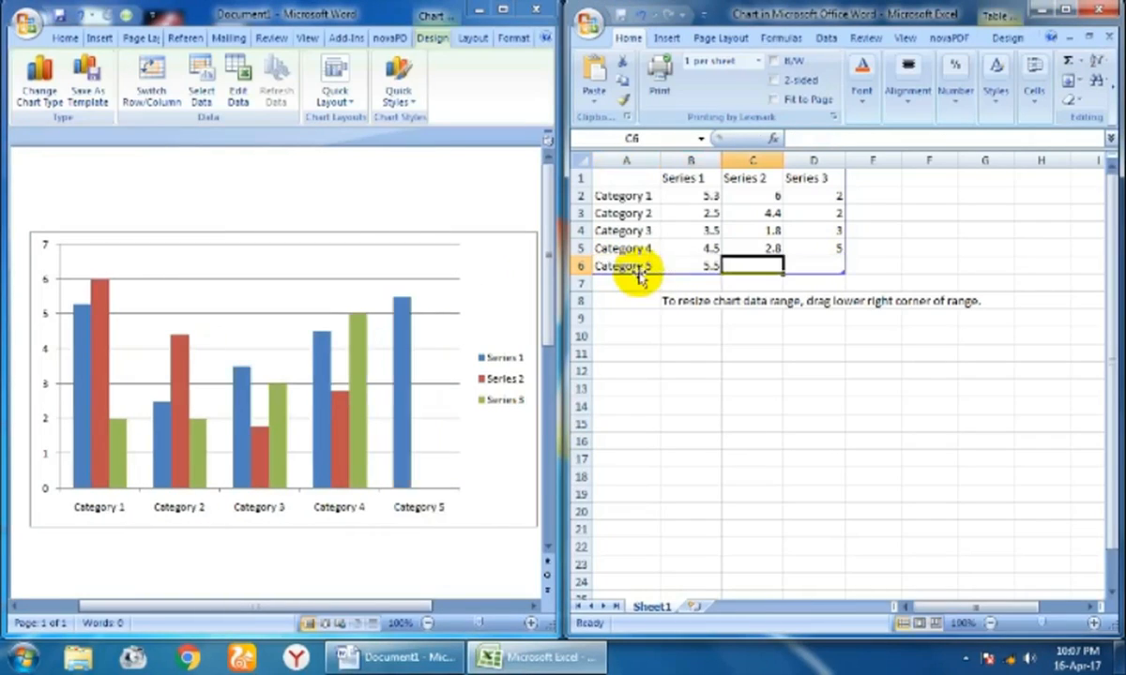
key("Tab")
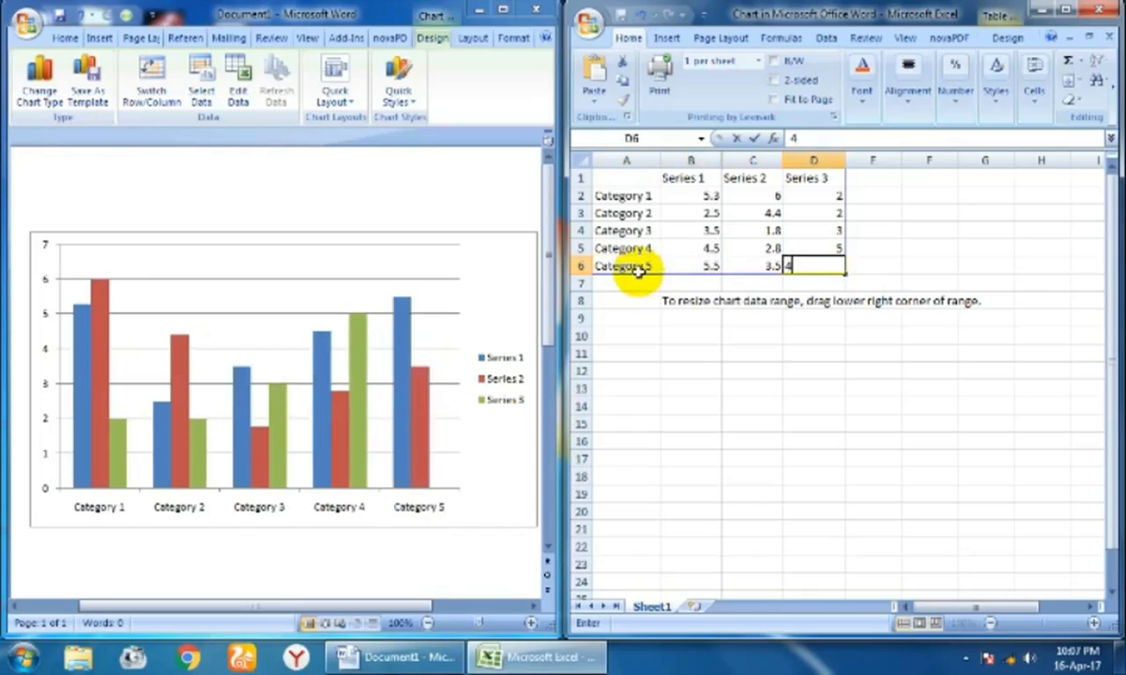
type("4")
key("Return")
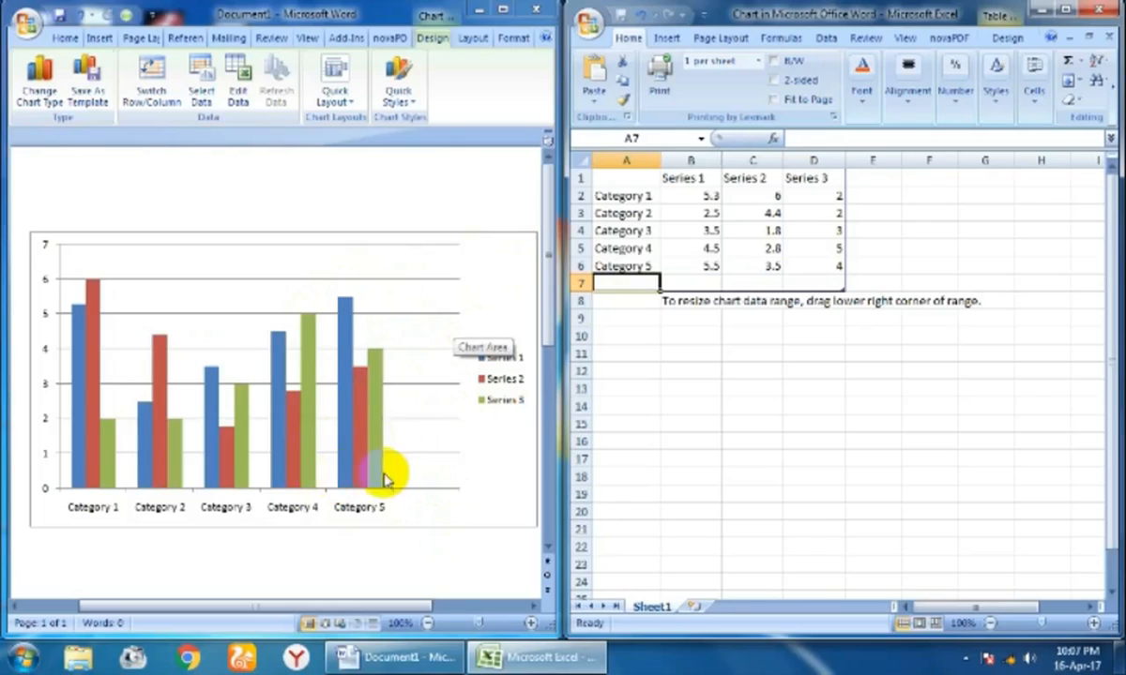
left_click(355, 422)
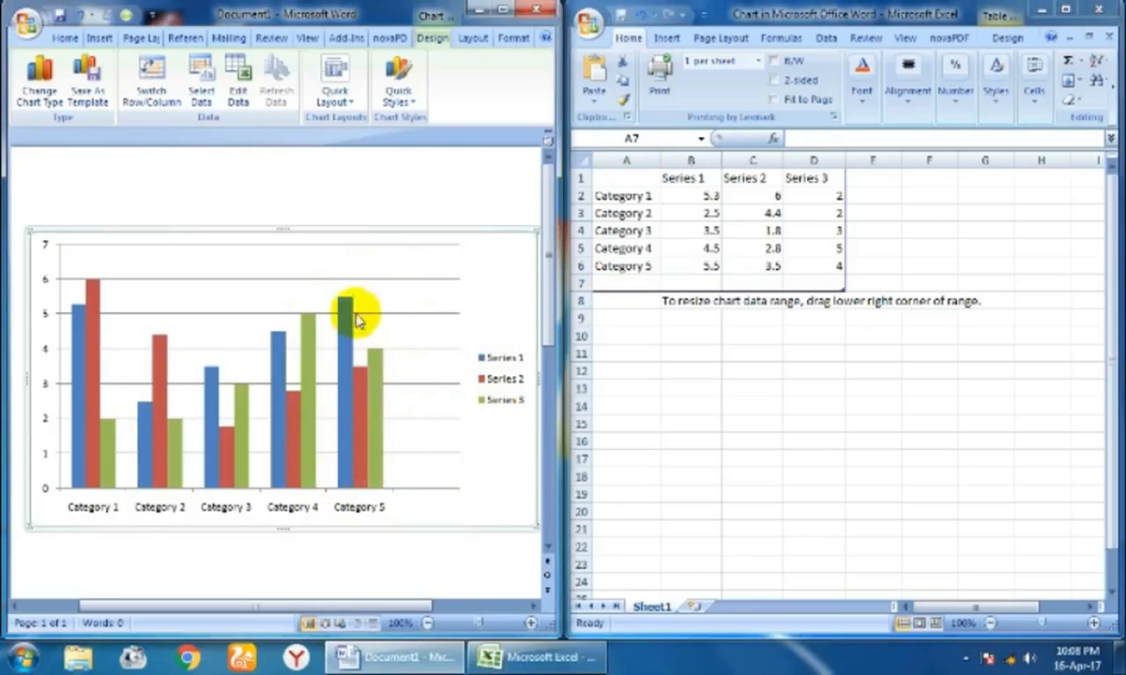
Shrink the chart data range to end at row 5, leaving out the Category 5 row.
left_click(842, 288)
left_click_drag(842, 288, 851, 256)
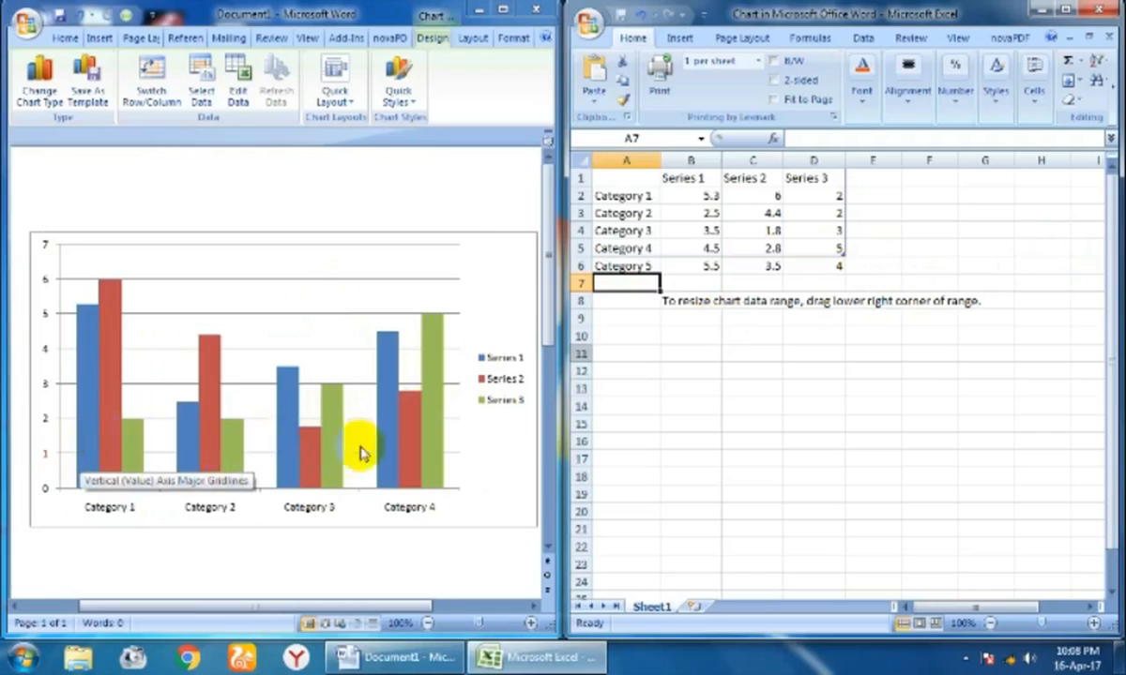
left_click(572, 267)
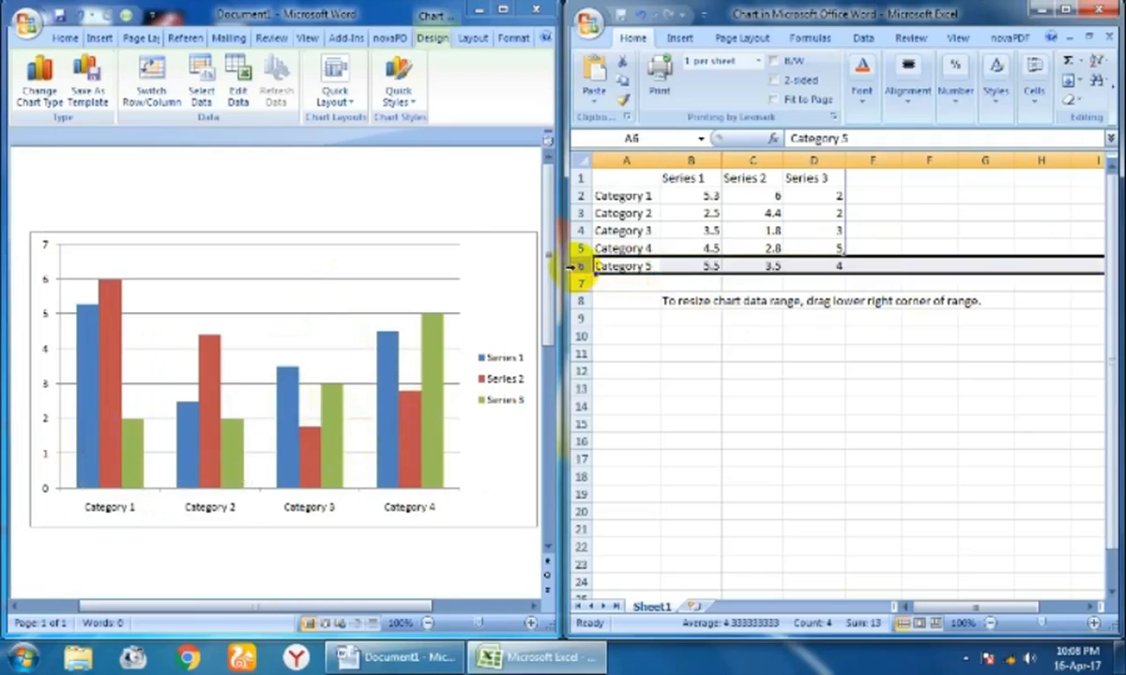
left_click(929, 282)
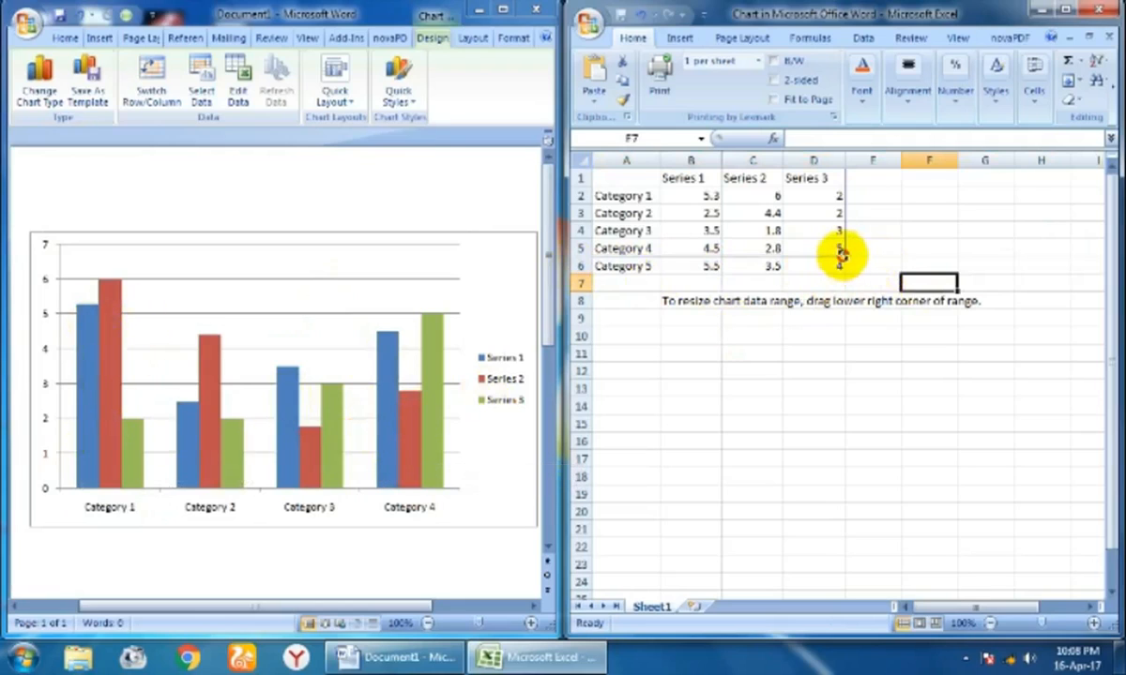
Extend the chart data range down through the Category 5 row, and close the chart's data workbook.
left_click_drag(841, 253, 845, 271)
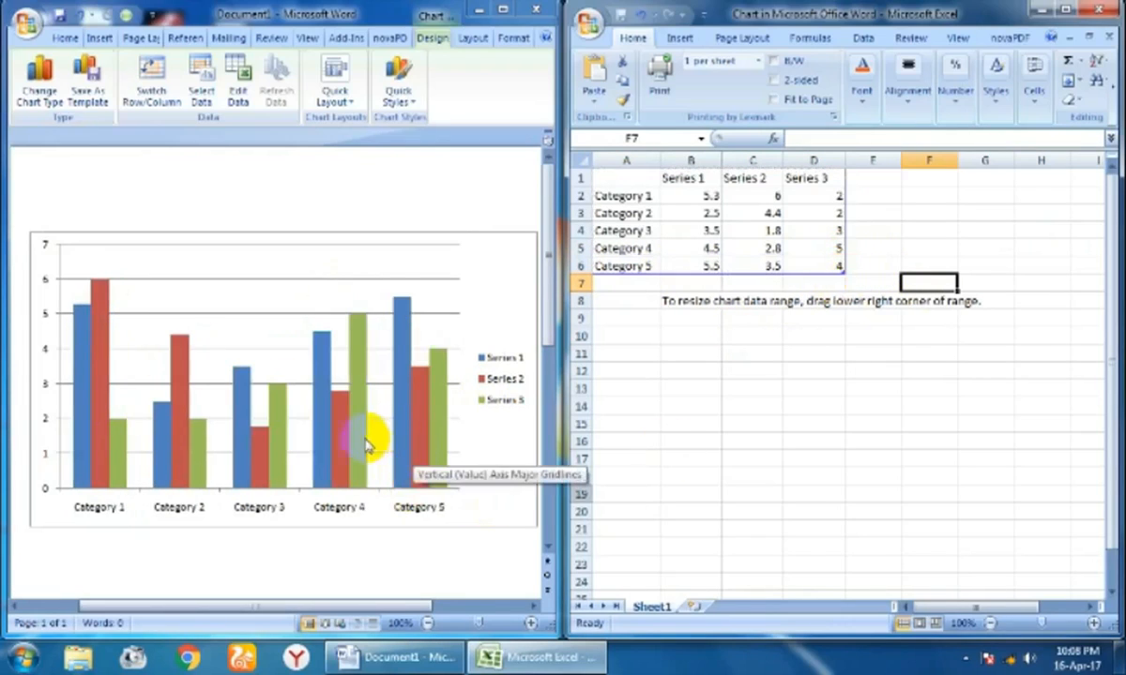
left_click(1098, 9)
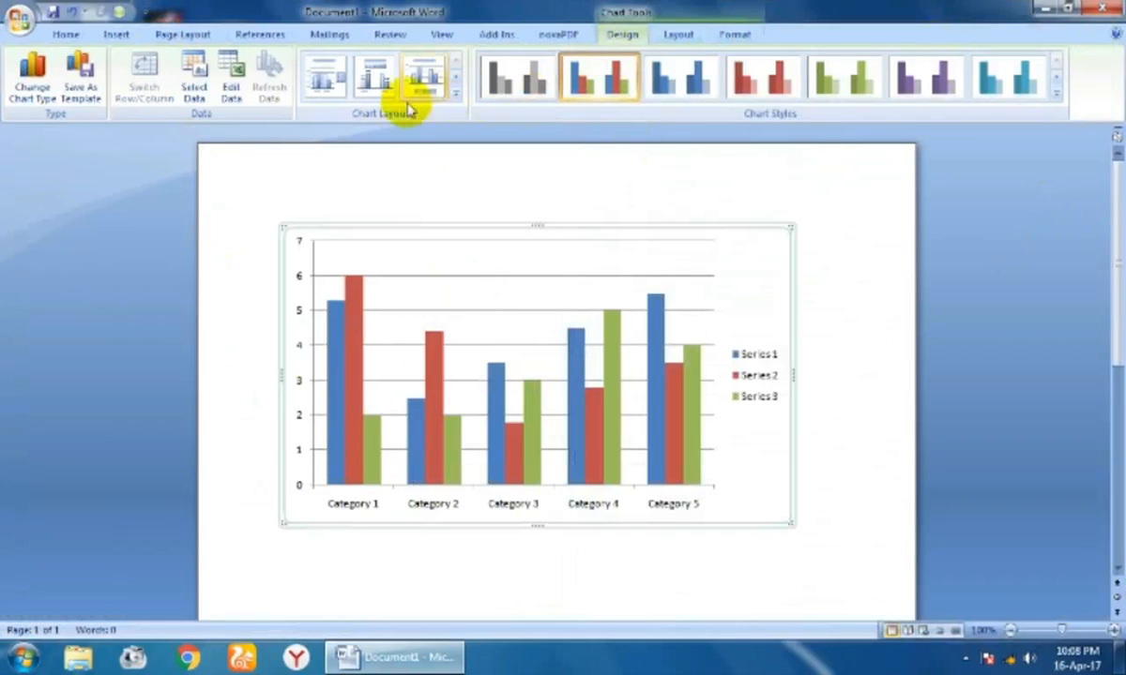
Restyle the chart, trying a purple style first and then applying the aqua chart style with a black background.
left_click(455, 97)
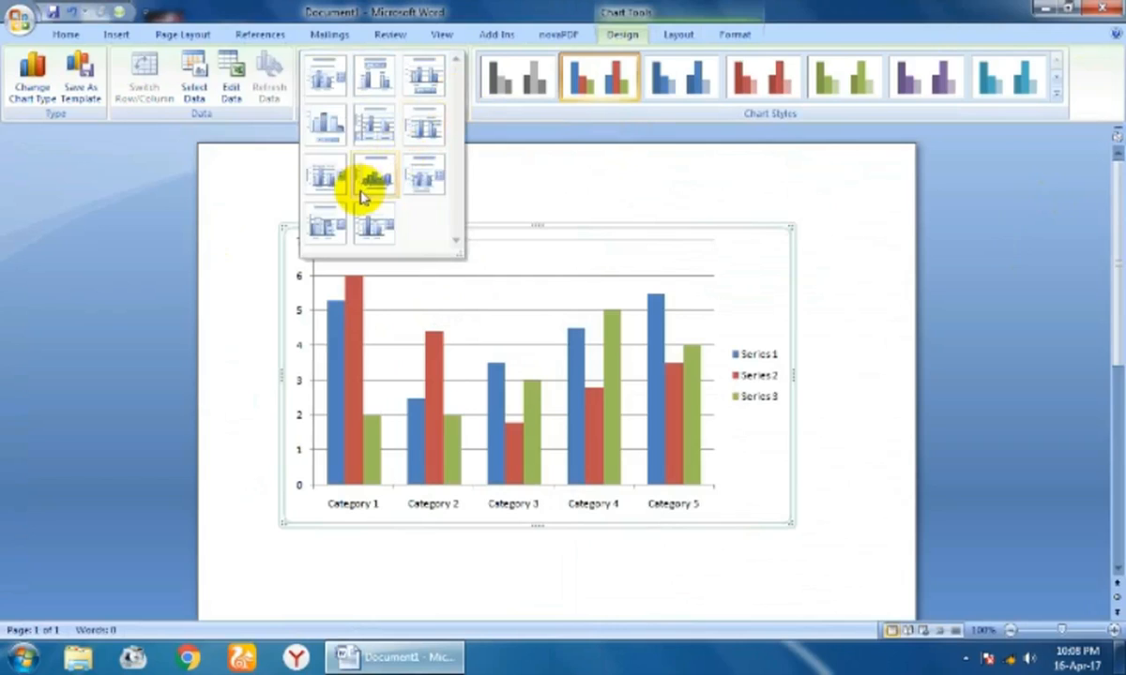
left_click(1055, 98)
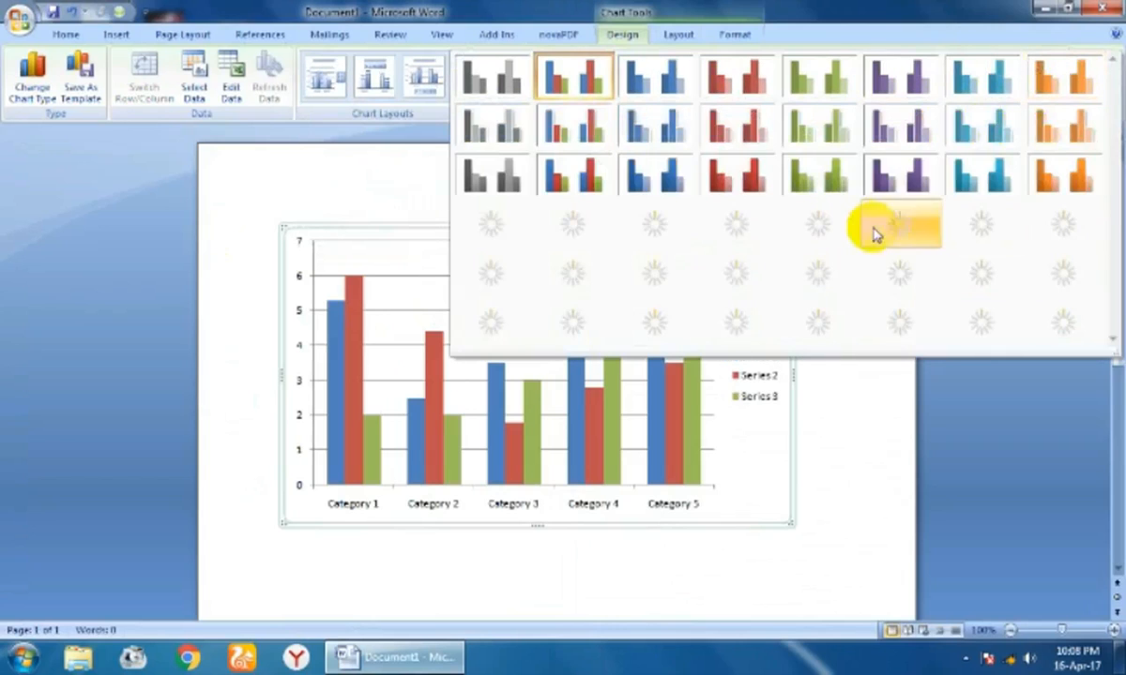
left_click(891, 173)
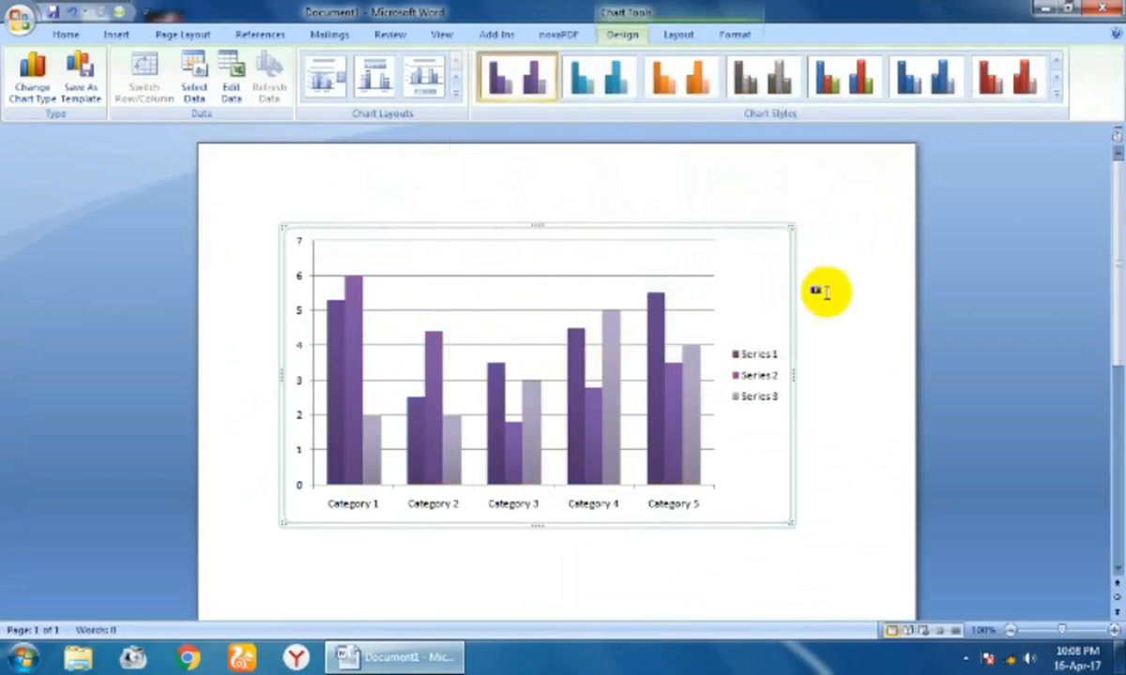
left_click(1057, 97)
left_click(1009, 315)
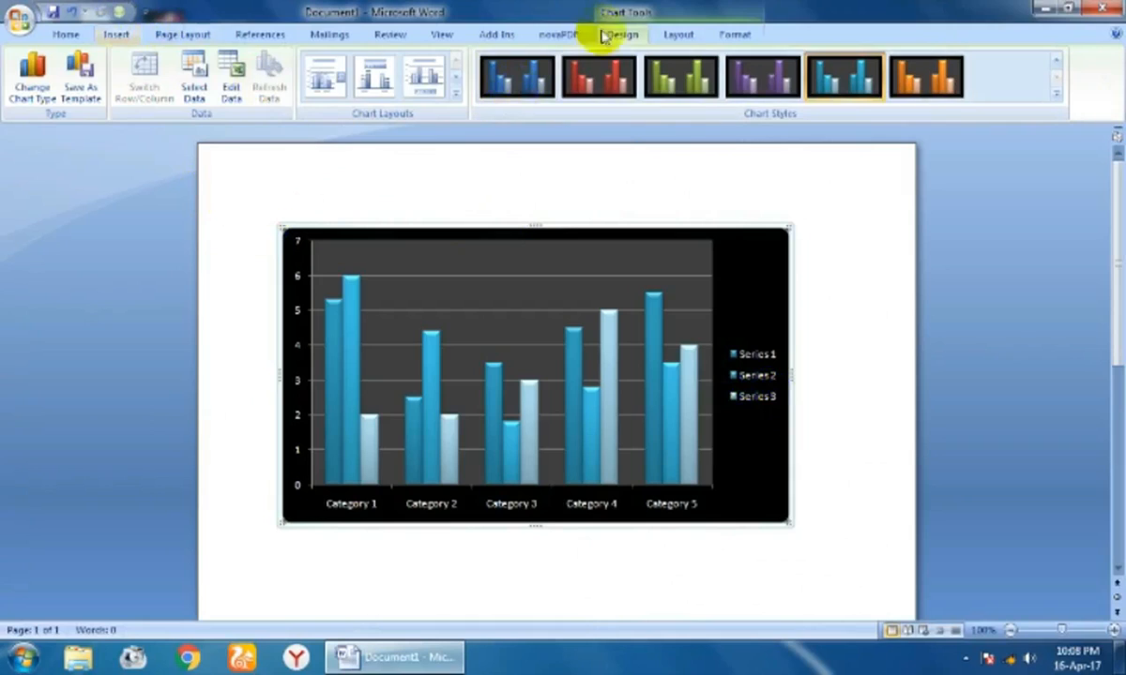
Fill the Series 1 columns of the chart with the standard red color.
left_click(683, 38)
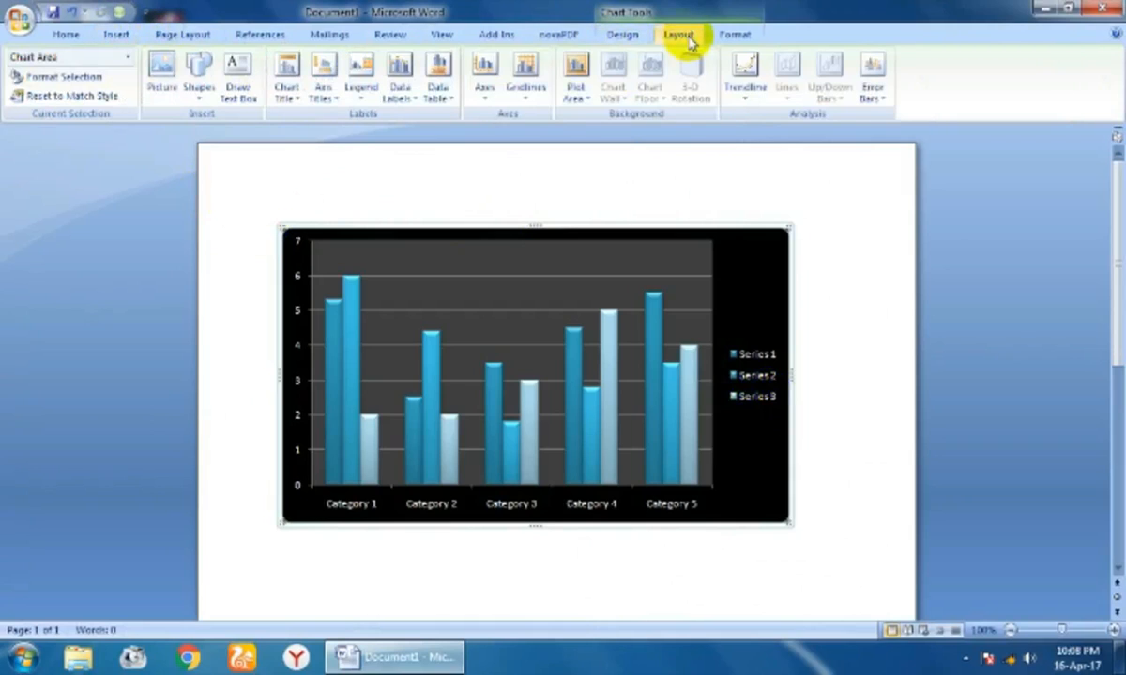
left_click(746, 40)
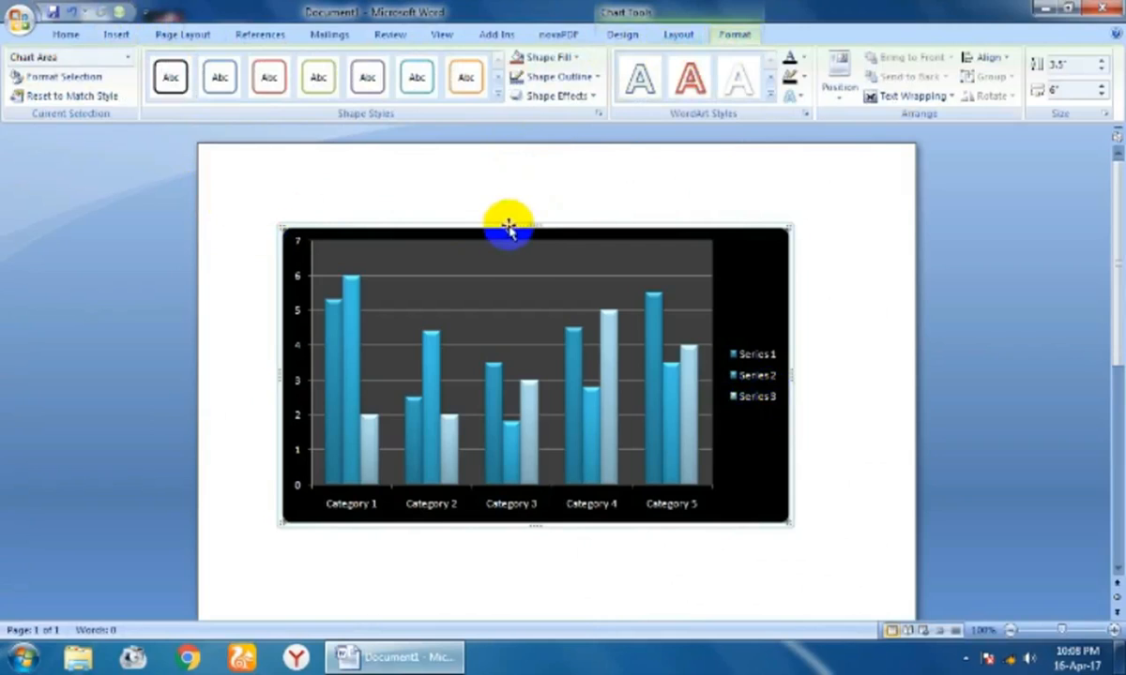
left_click(539, 57)
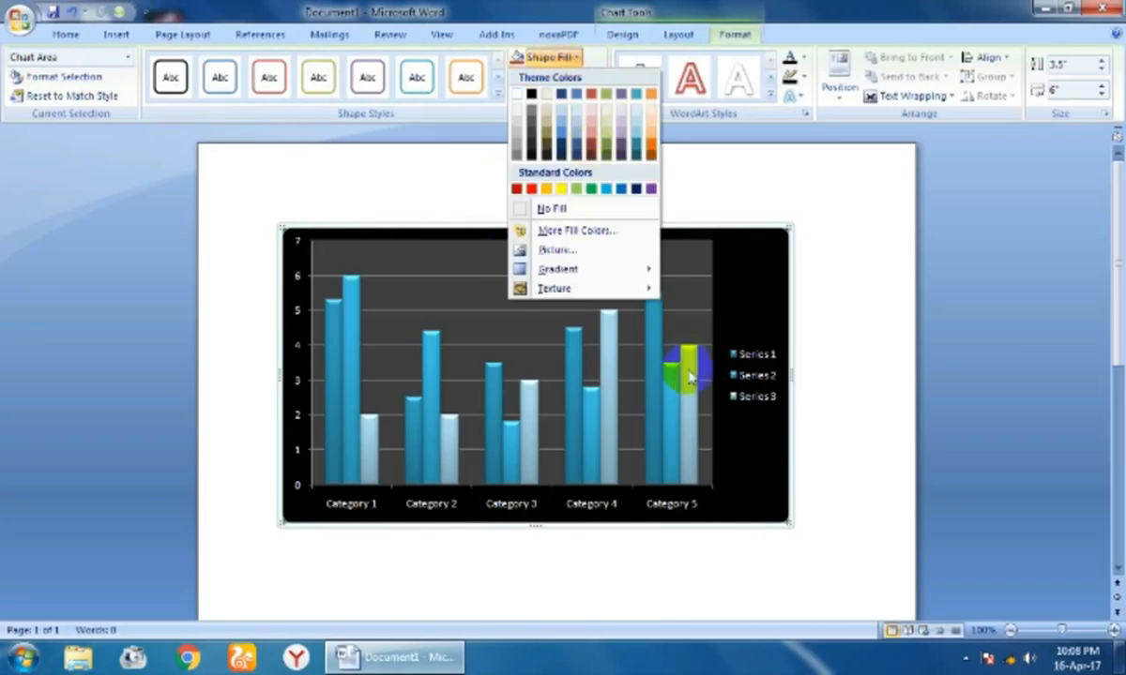
left_click(634, 362)
left_click(653, 334)
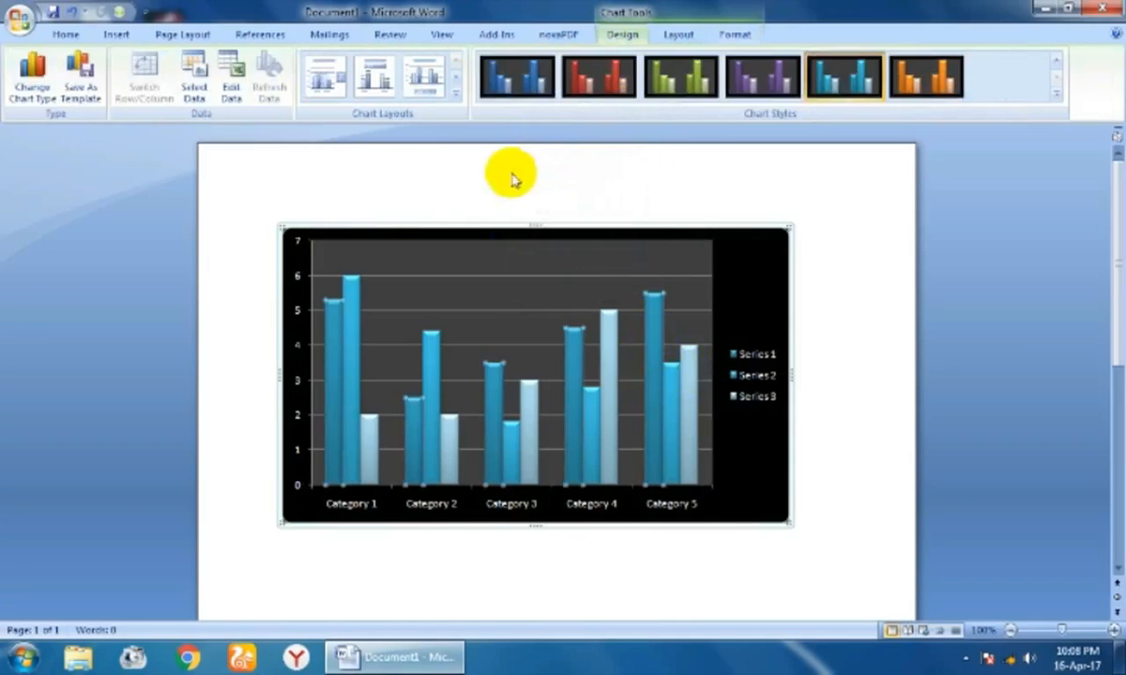
left_click(737, 37)
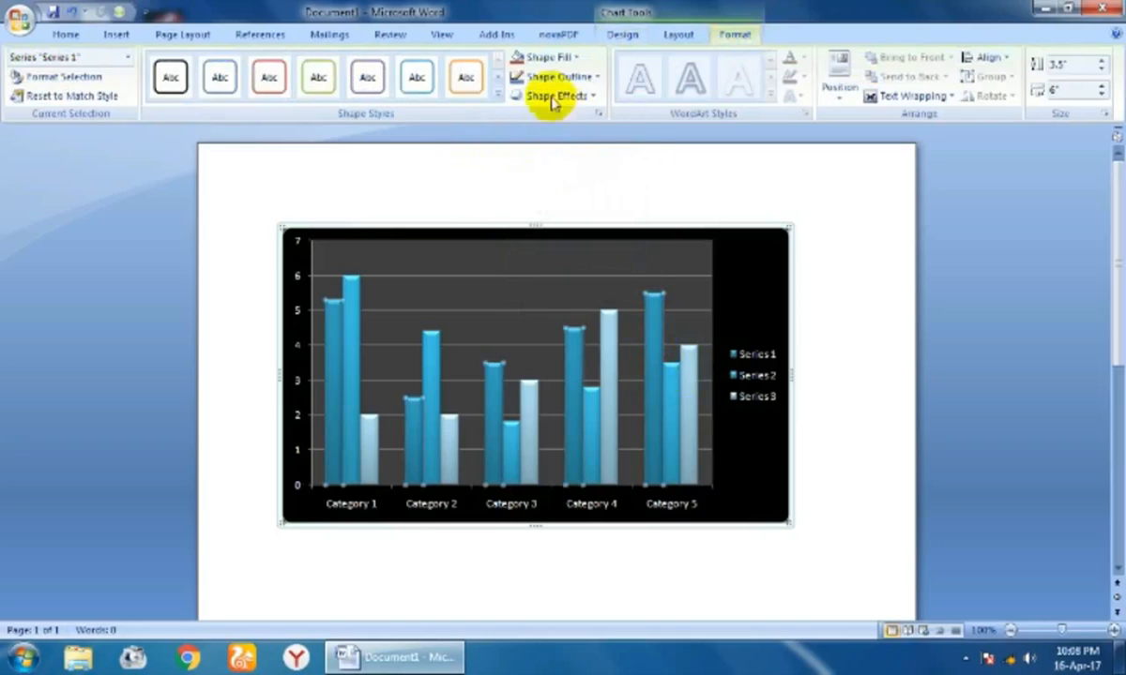
left_click(558, 58)
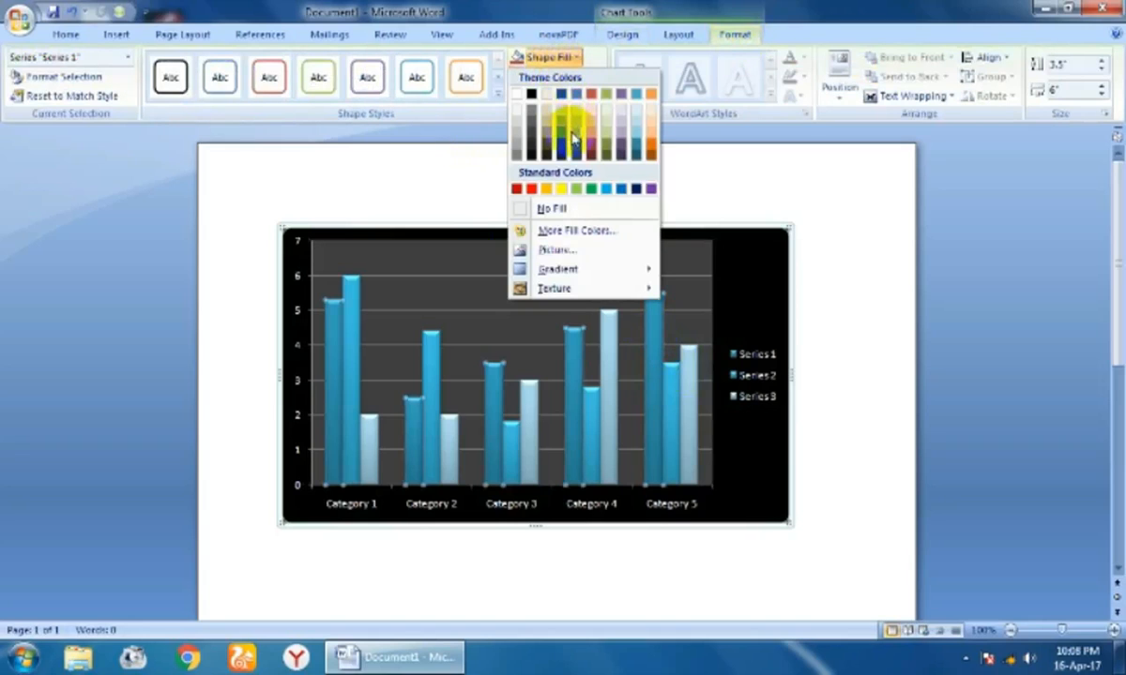
left_click(573, 139)
left_click(566, 57)
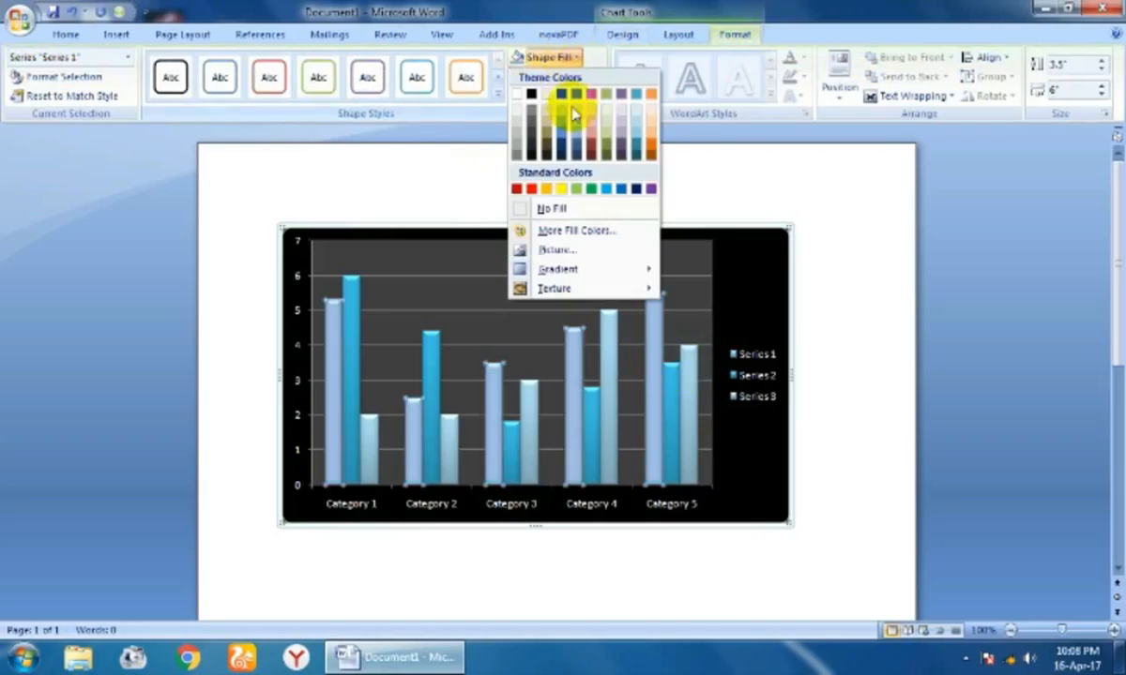
left_click(530, 189)
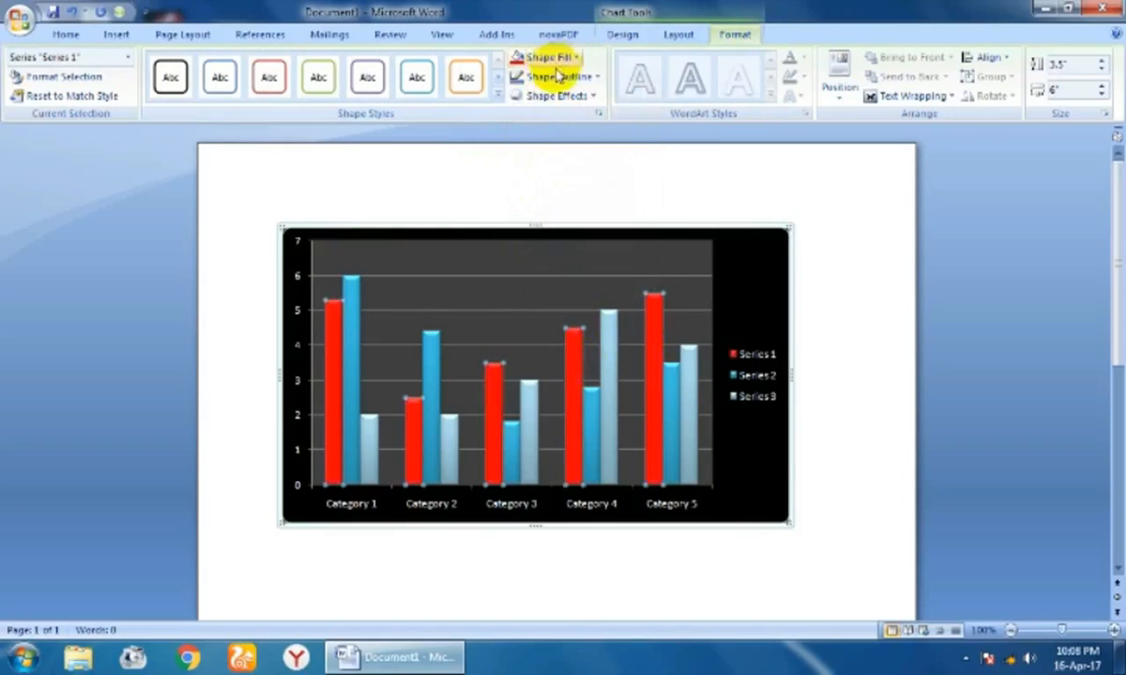
Fill the Series 2 columns with the black theme color, and select the Series 3 columns.
left_click(667, 386)
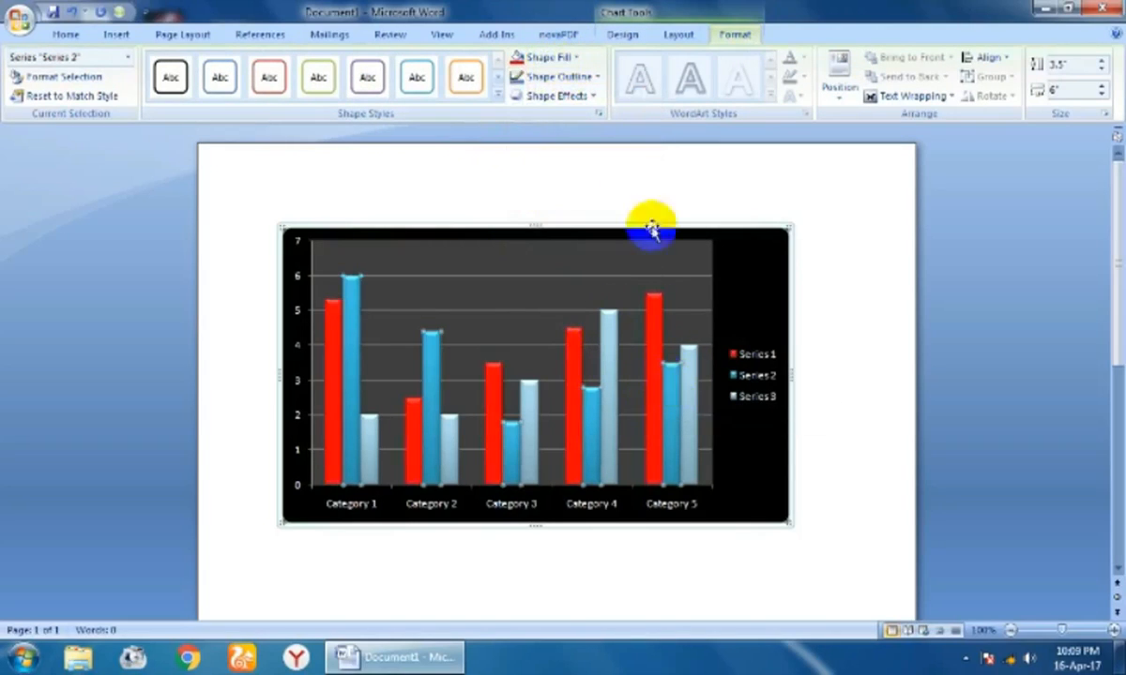
left_click(566, 74)
left_click(567, 58)
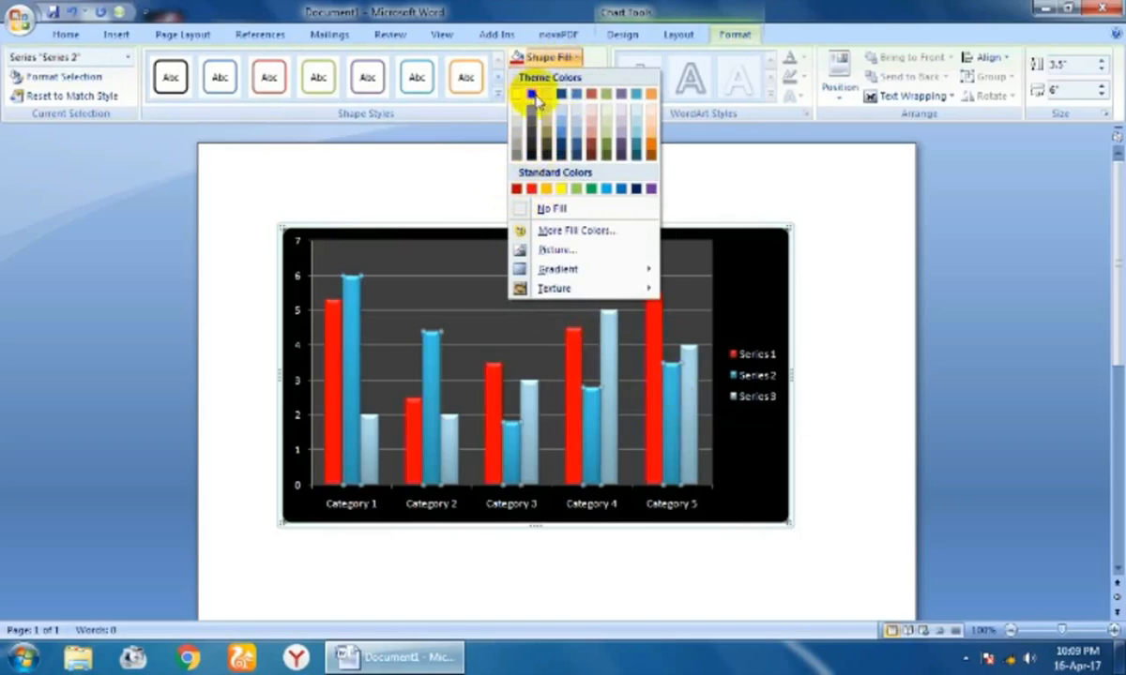
left_click(533, 94)
left_click(690, 413)
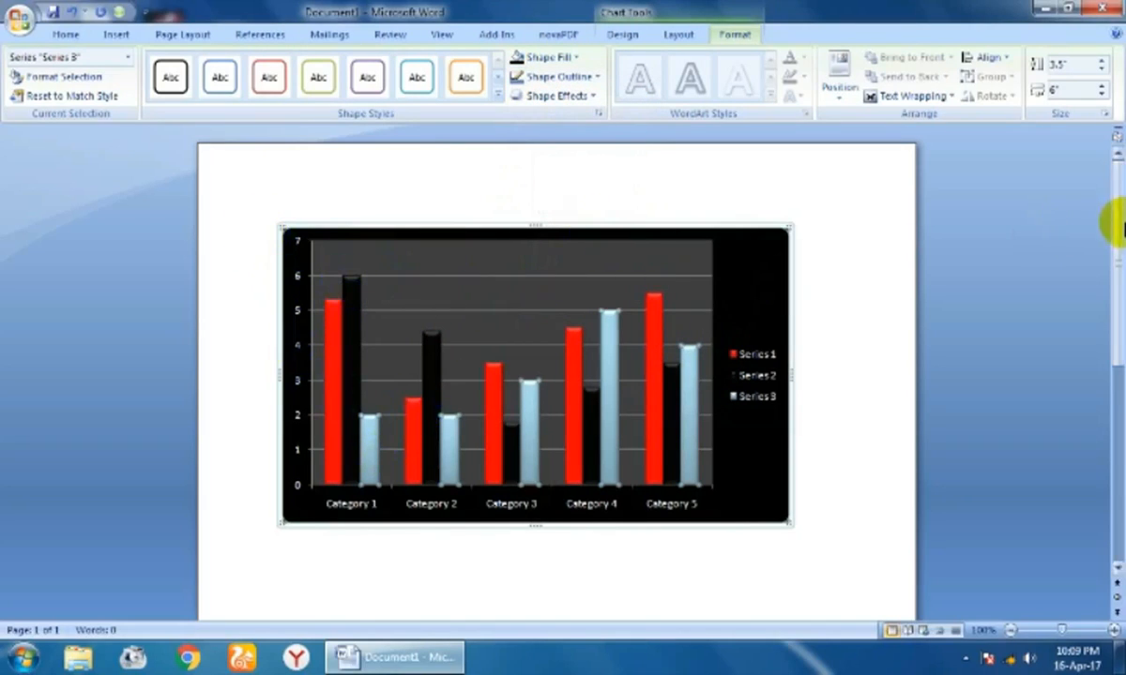
Delete the column chart's plot area background and gridlines, and remove the whole chart from the page.
left_click_drag(1118, 230, 1118, 231)
left_click(116, 34)
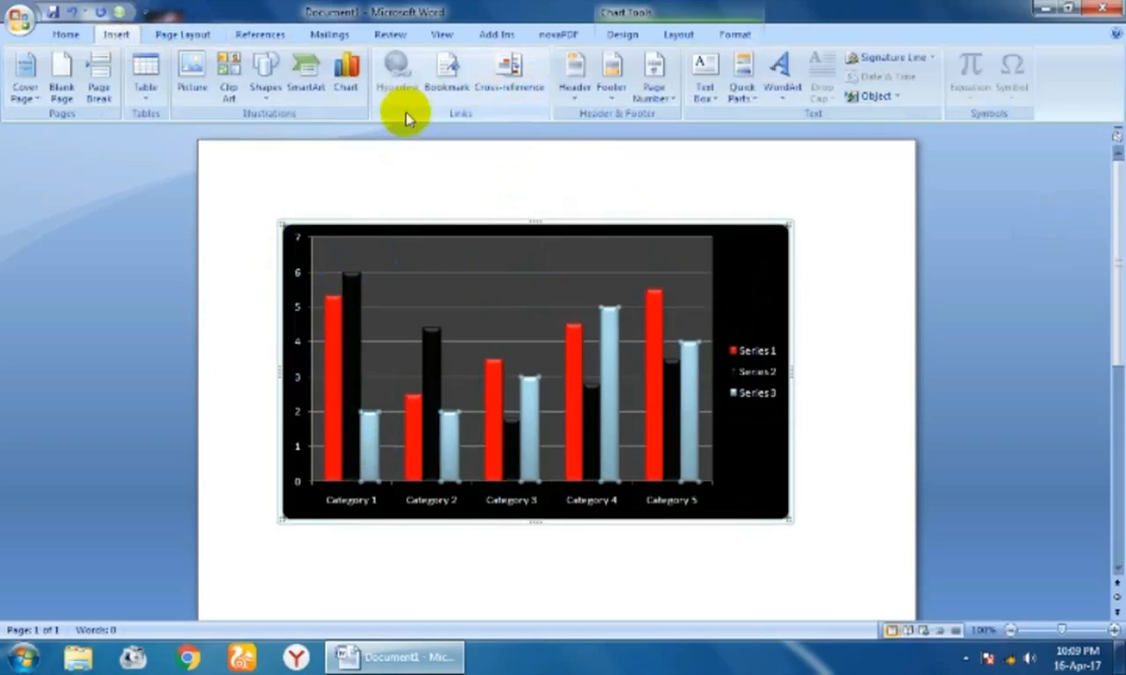
left_click(568, 302)
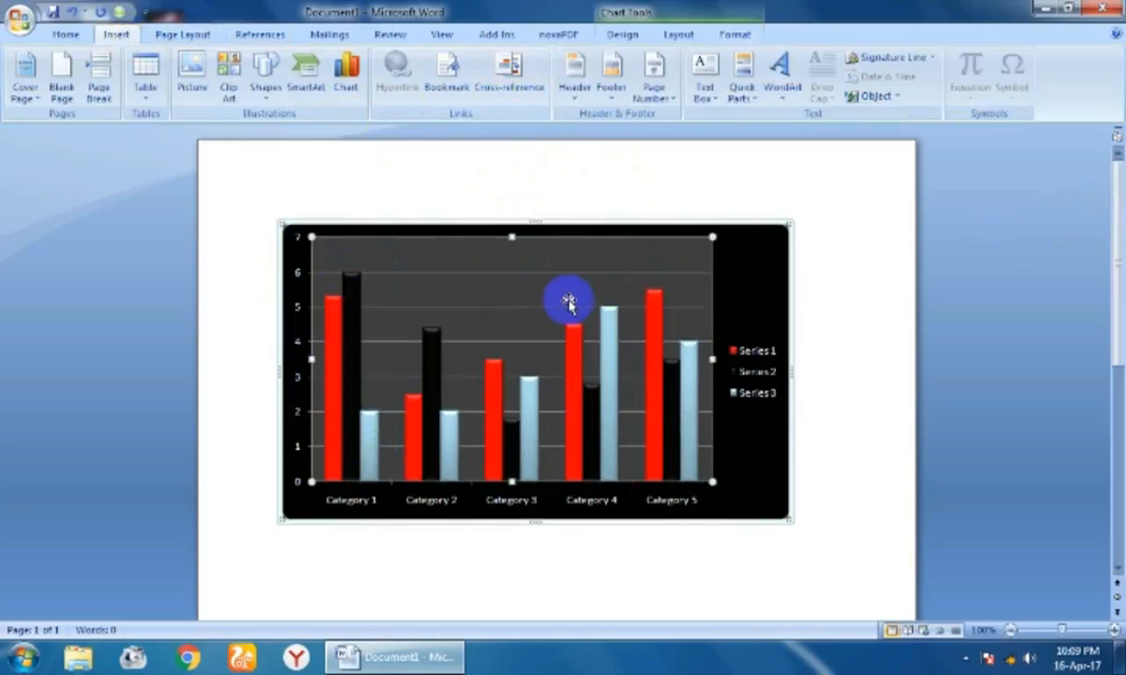
key("Delete")
left_click(542, 342)
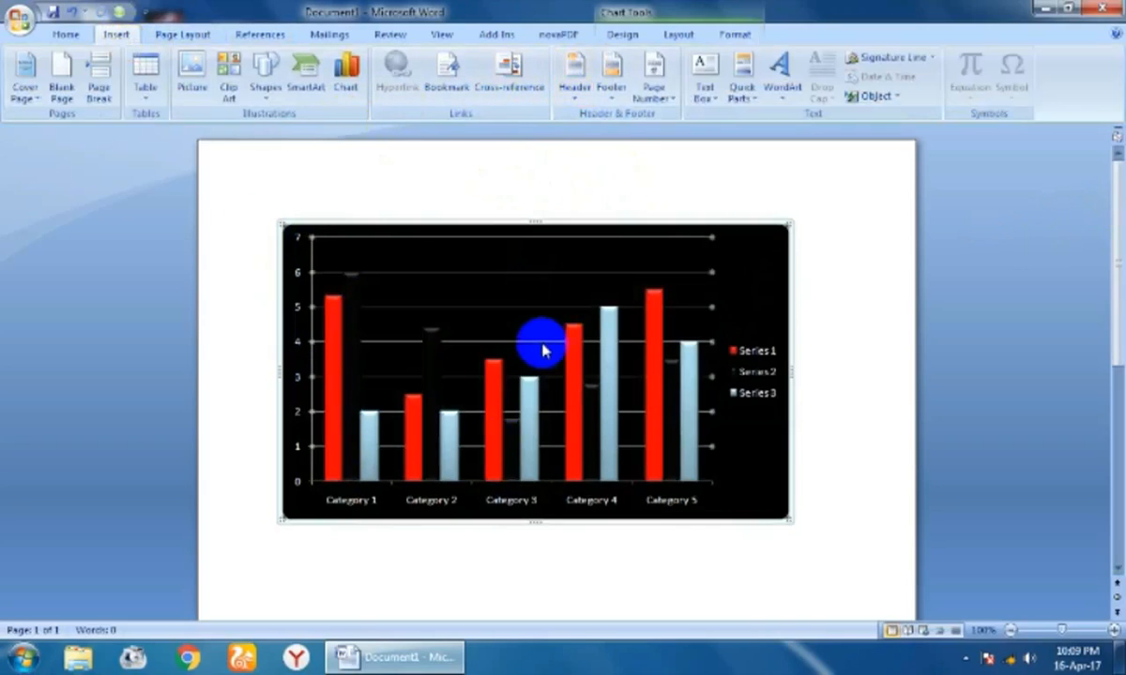
key("Delete")
left_click(595, 431)
key("Delete")
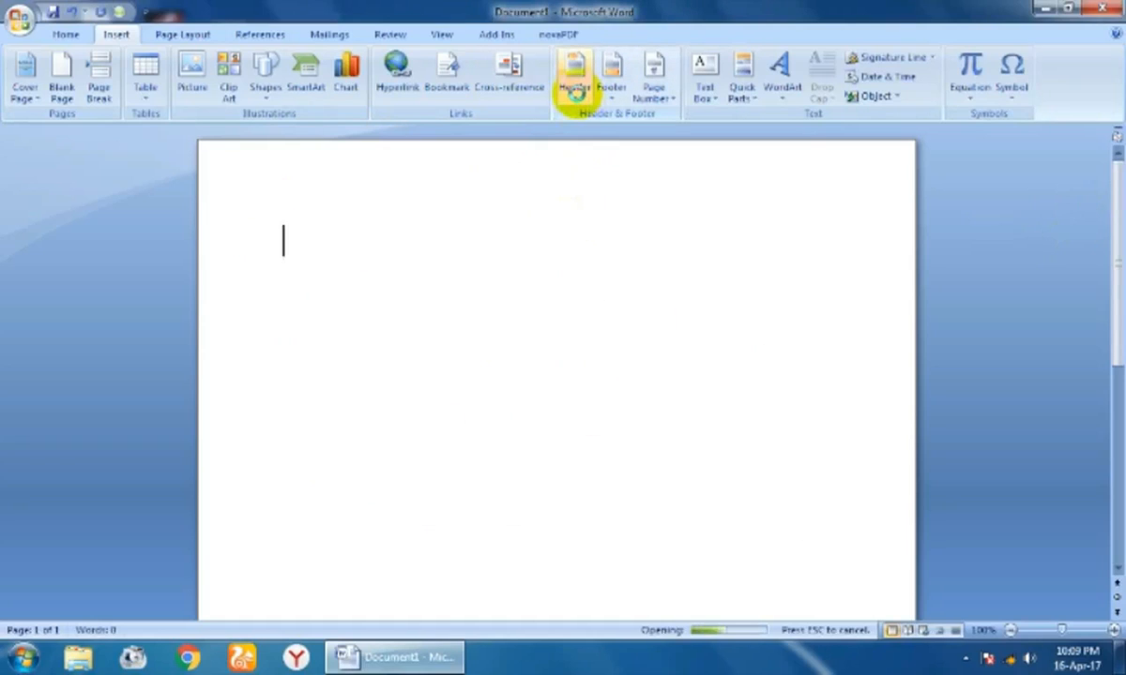
Insert a Blank header, replace its placeholder with the text "Information BANK", and return to the document body.
left_click(401, 220)
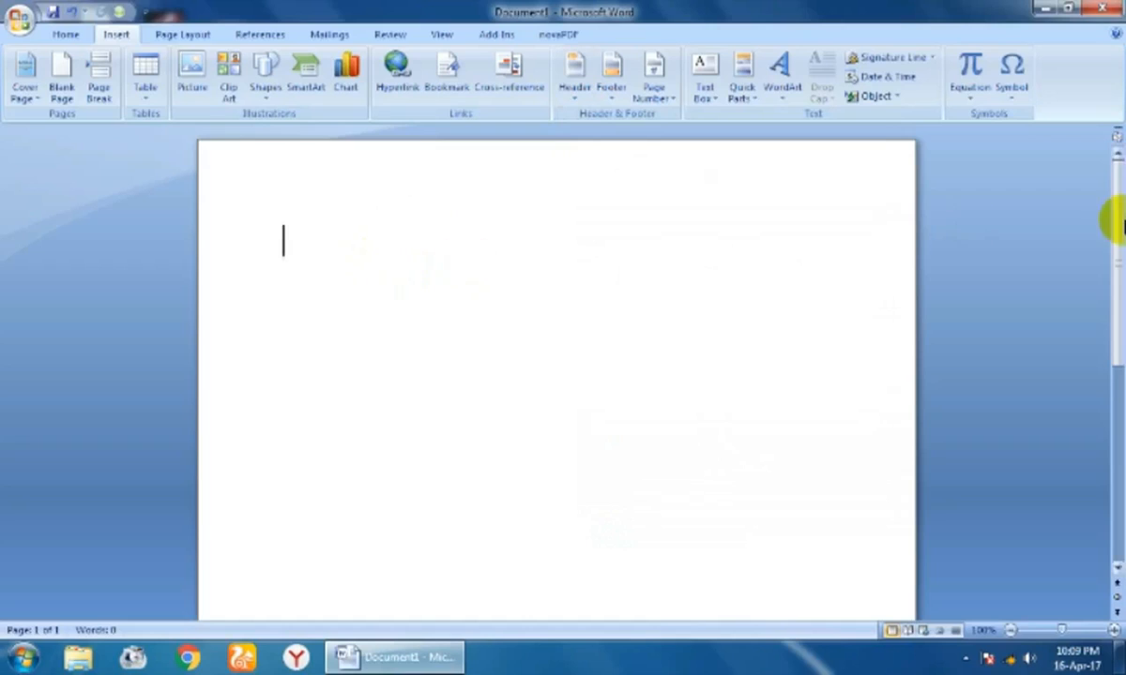
mouse_move(1108, 221)
left_mouse_down()
mouse_move(1101, 441)
mouse_move(1118, 202)
left_mouse_up()
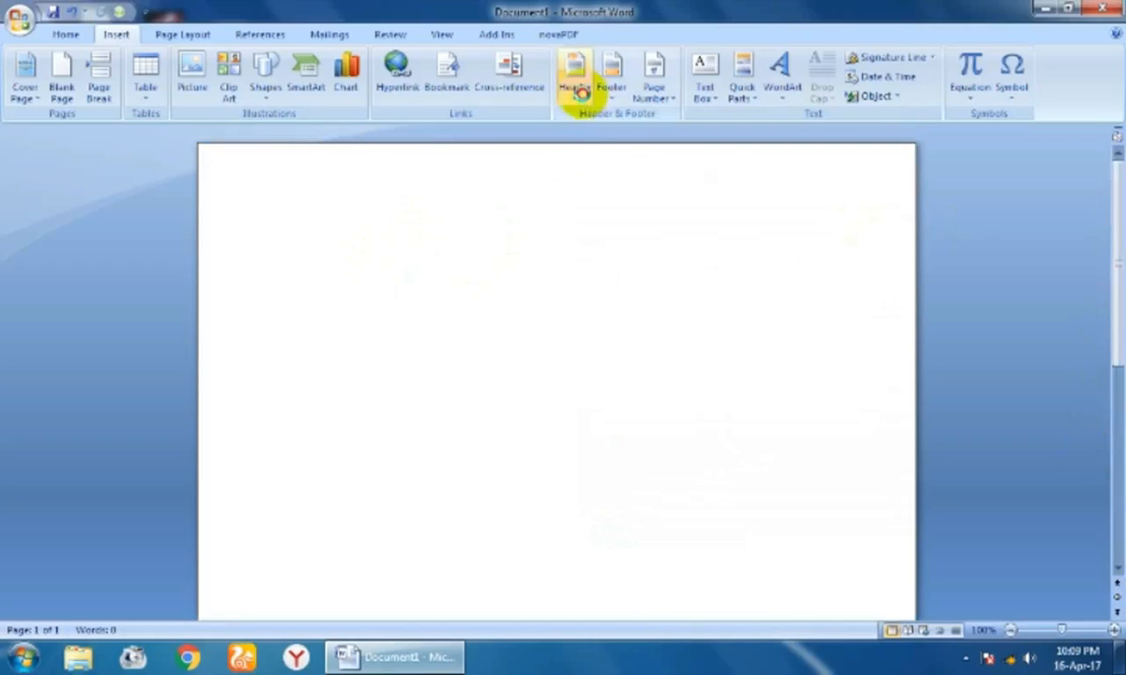
left_click(576, 91)
left_click(623, 171)
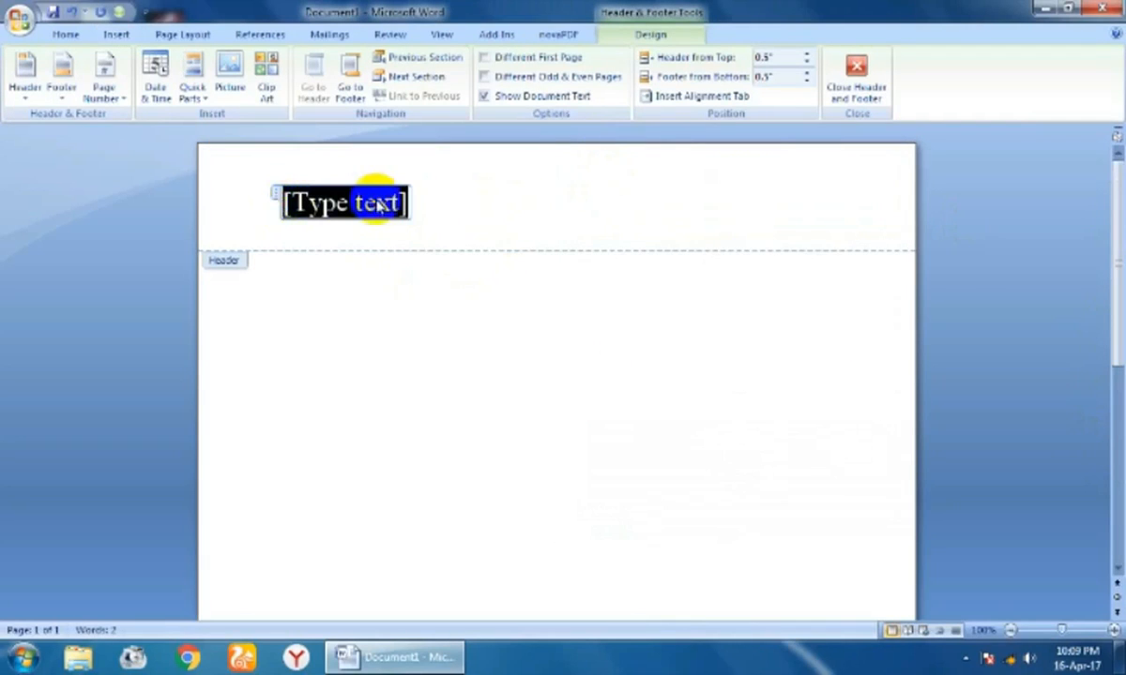
key("Delete")
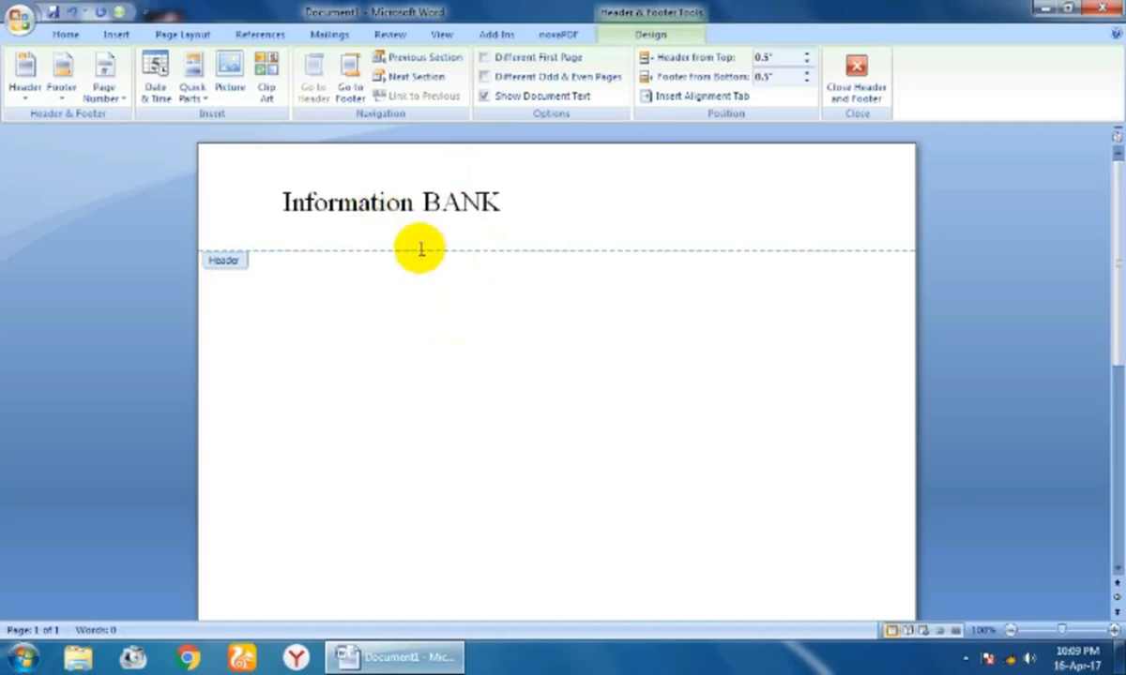
double_click(455, 317)
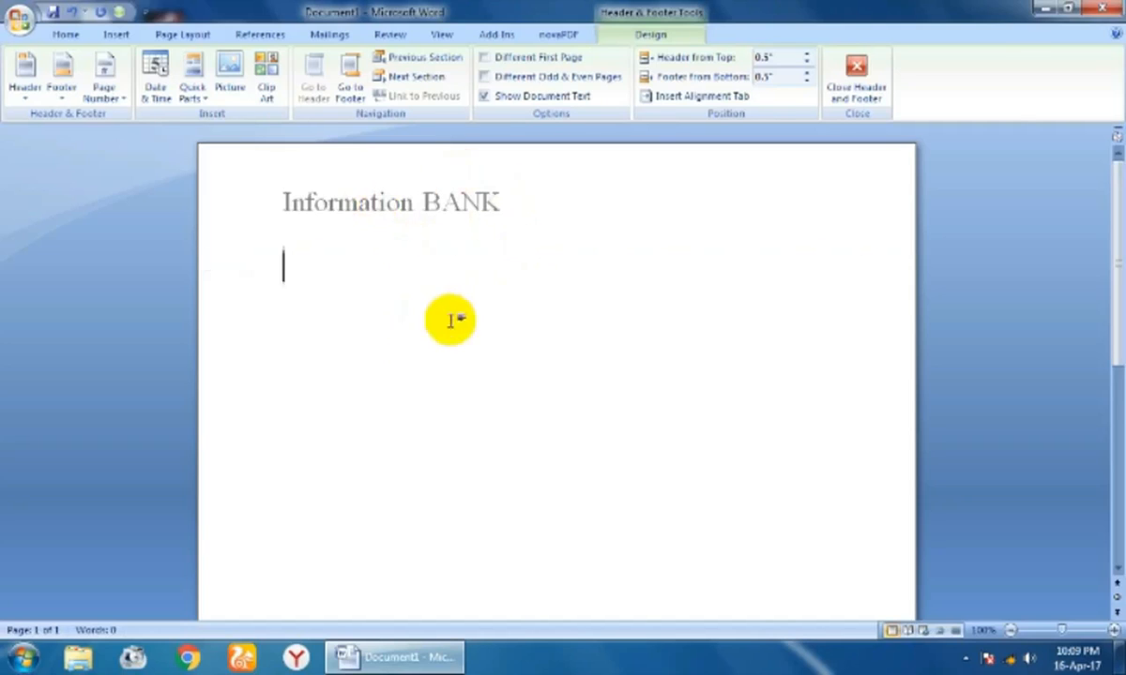
Center the "Information BANK" text in the header and return to the document body.
triple_click(410, 200)
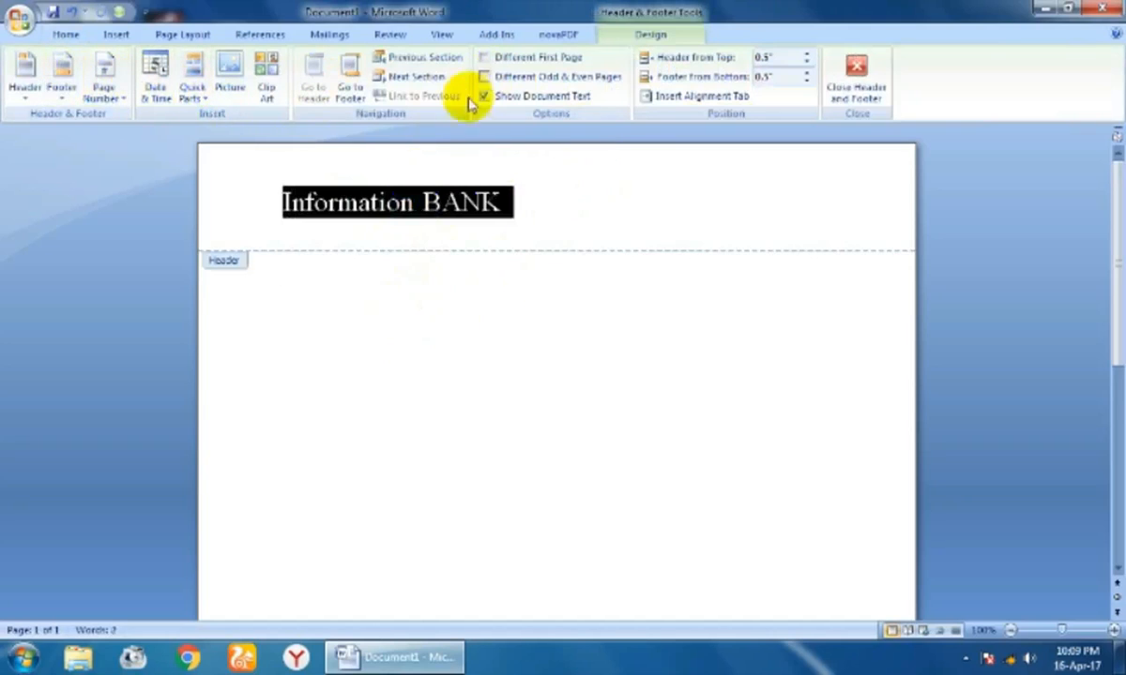
left_click(283, 204)
key("ctrl+e")
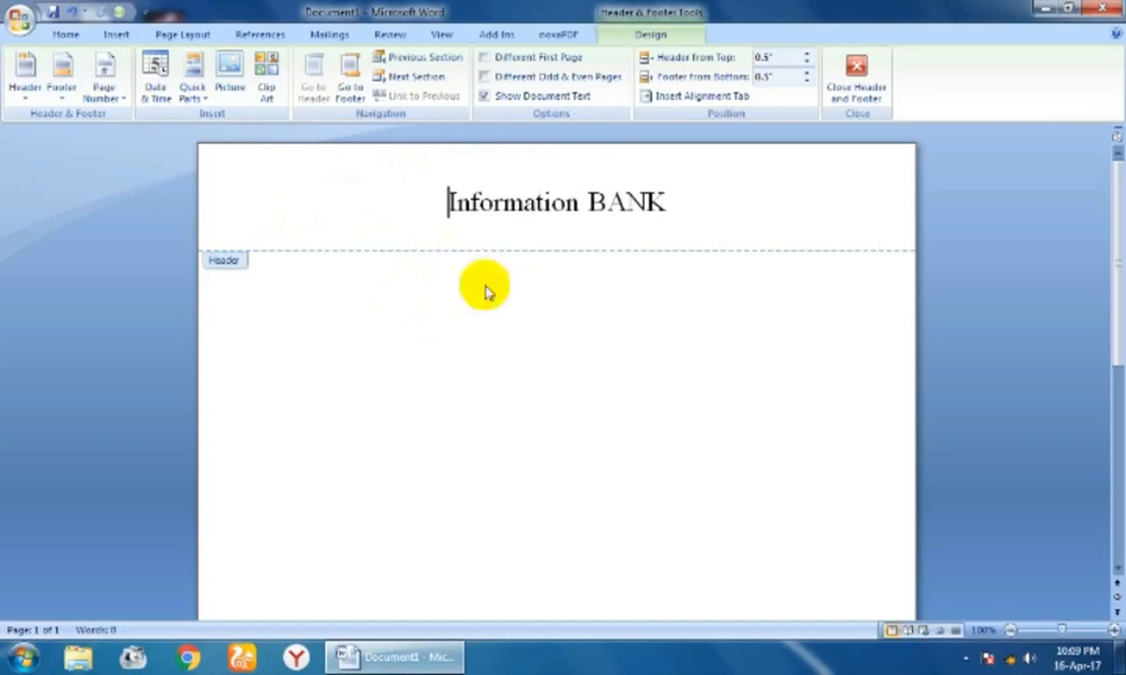
double_click(566, 312)
Extend the document with blank pages to five pages and check the header on each page.
left_click_drag(1119, 333, 1119, 533)
double_click(531, 537)
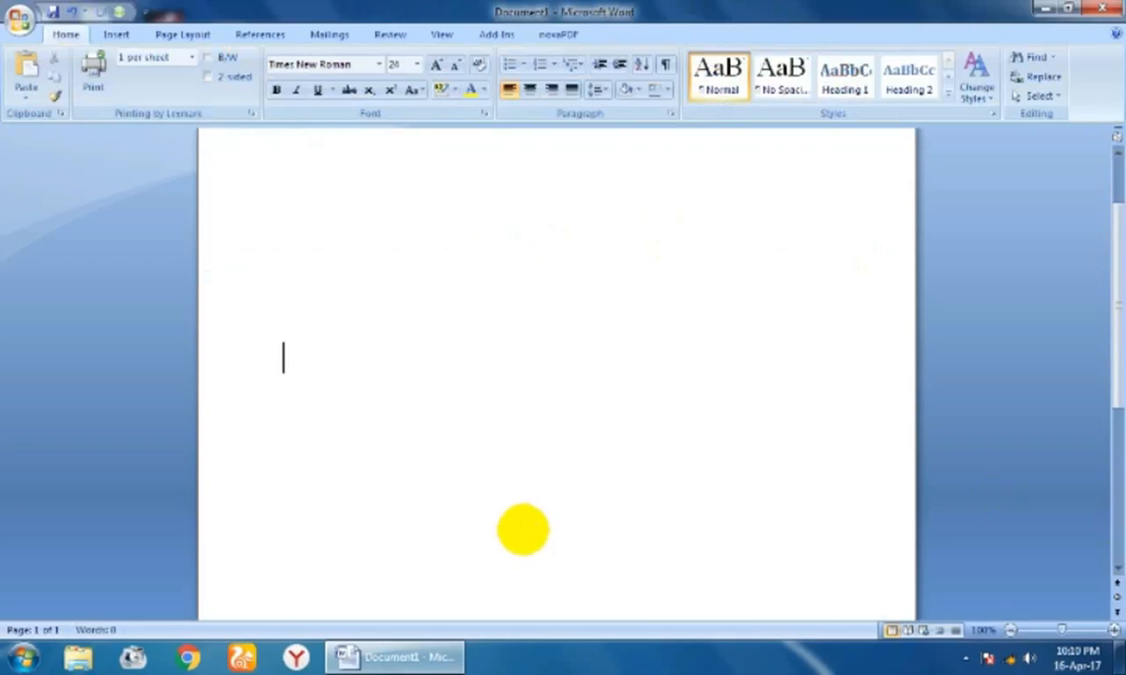
scroll(509, 522, "down", 3)
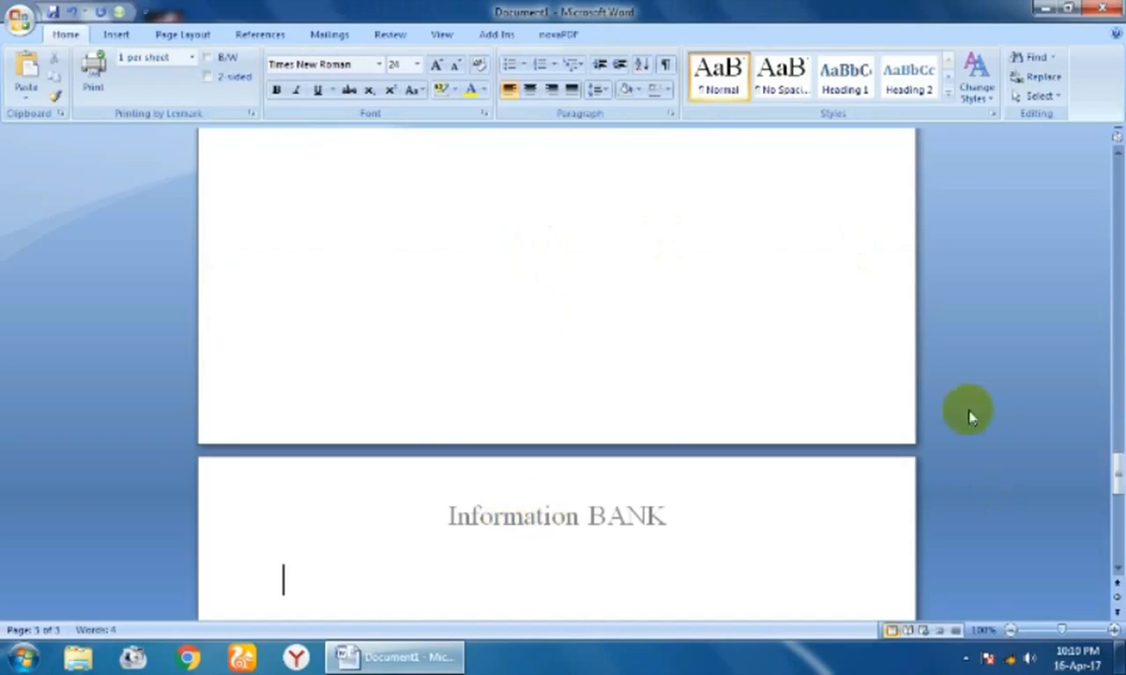
left_click_drag(1118, 476, 1118, 514)
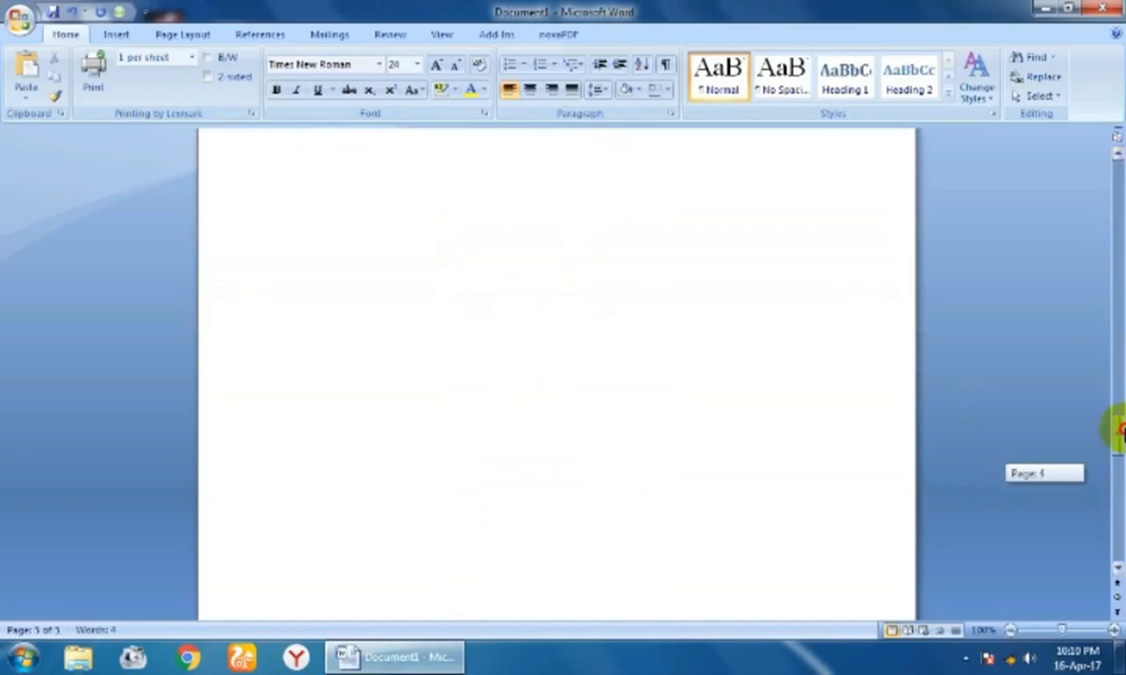
left_click_drag(1120, 430, 1121, 170)
left_click(1119, 182)
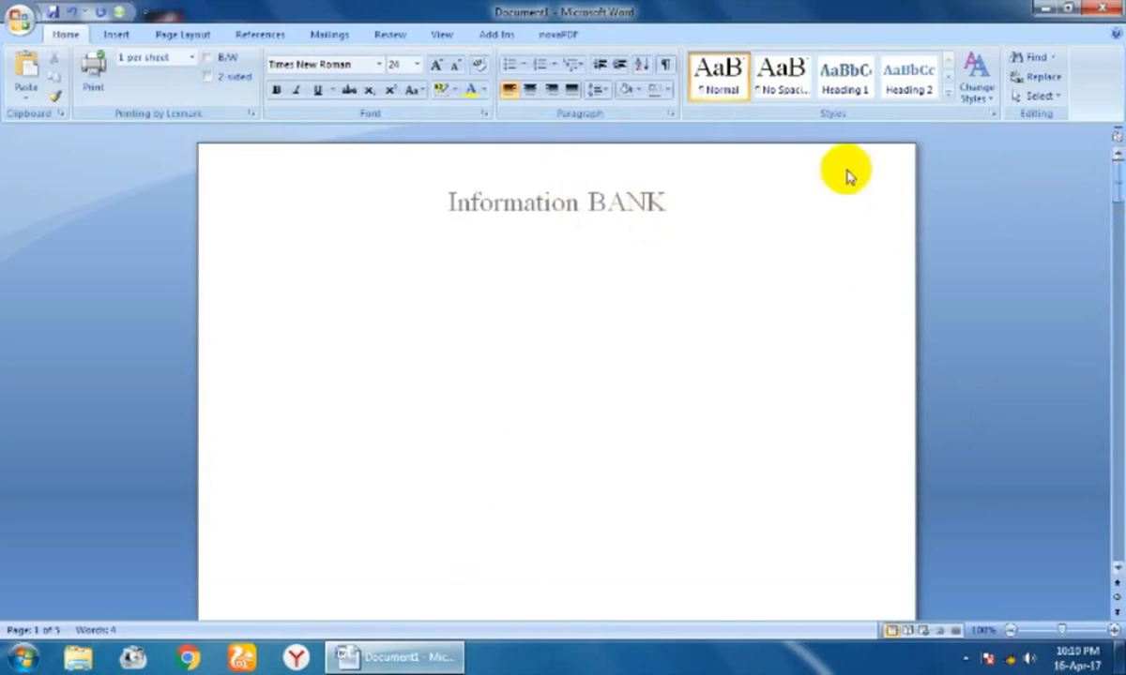
left_click(110, 35)
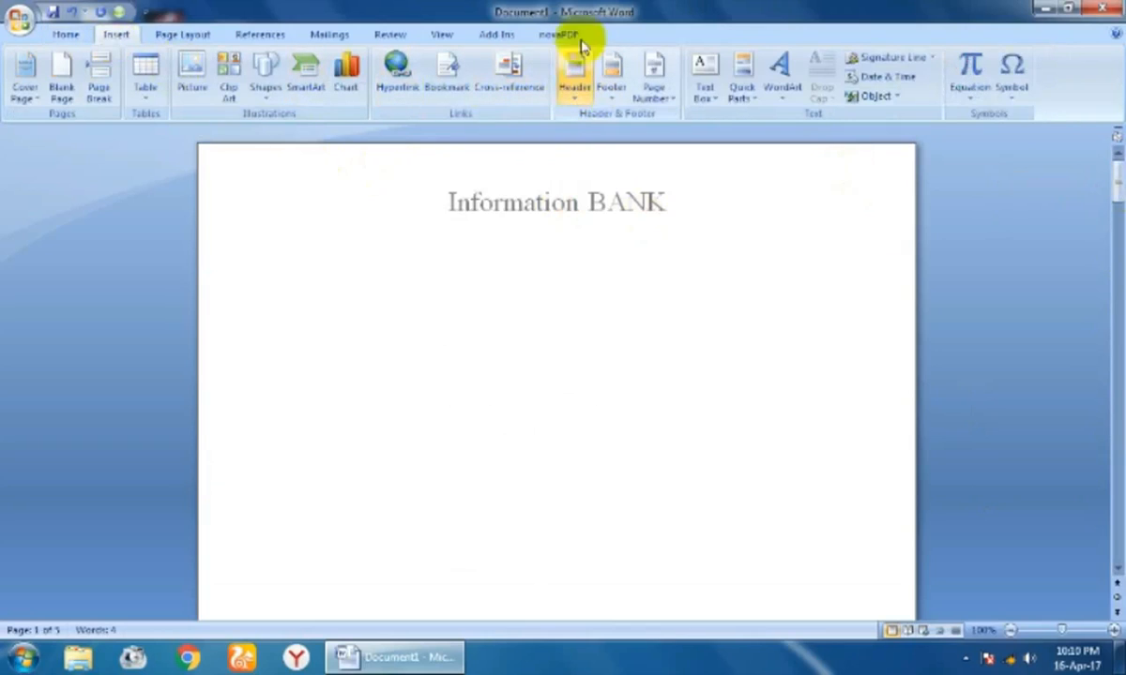
left_click(598, 91)
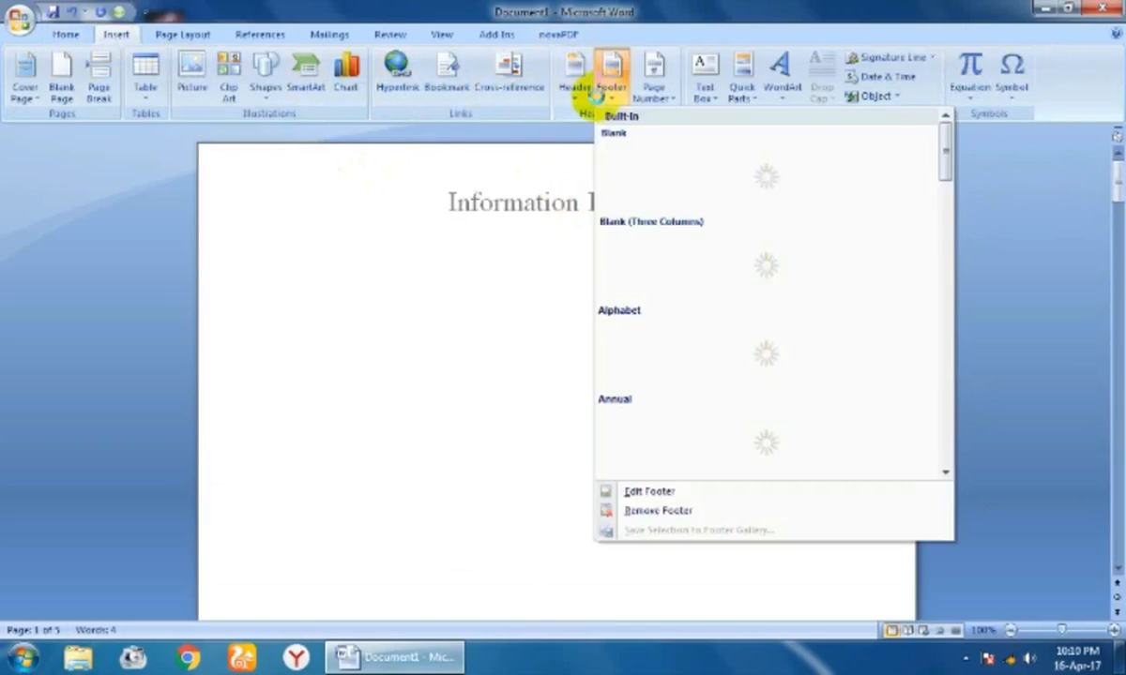
left_click(555, 209)
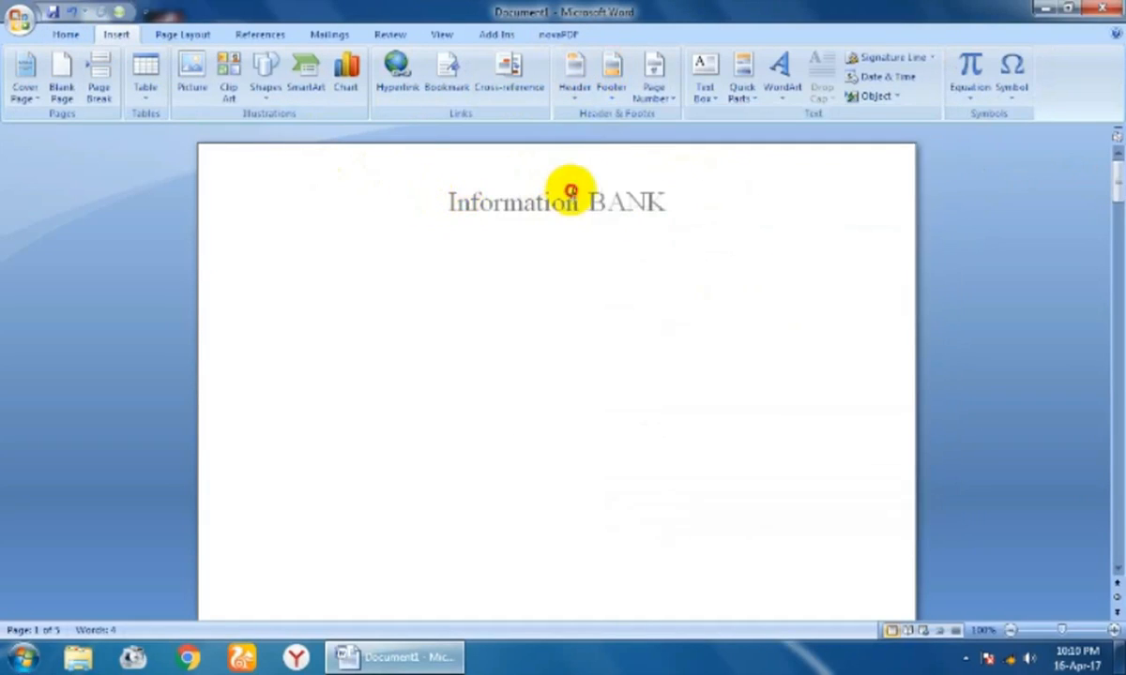
double_click(570, 190)
left_click(868, 75)
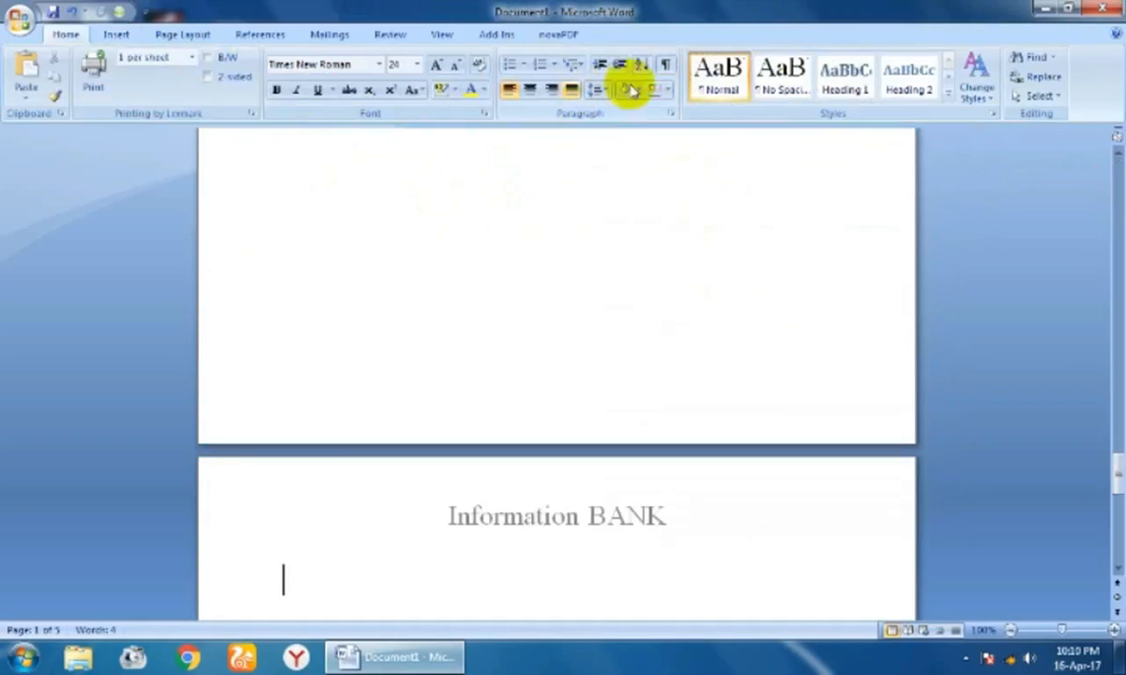
Insert a Blank footer, replace its placeholder with "Information BANK", center the text, and return to the document body.
left_click(116, 35)
left_click(610, 94)
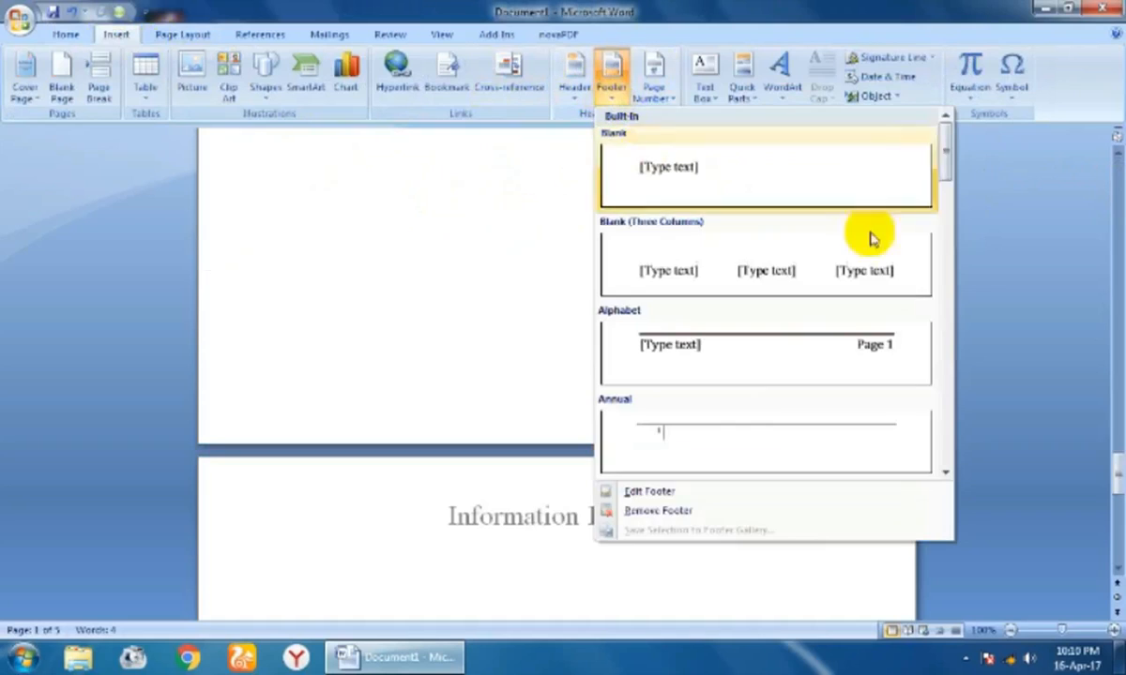
left_click(768, 176)
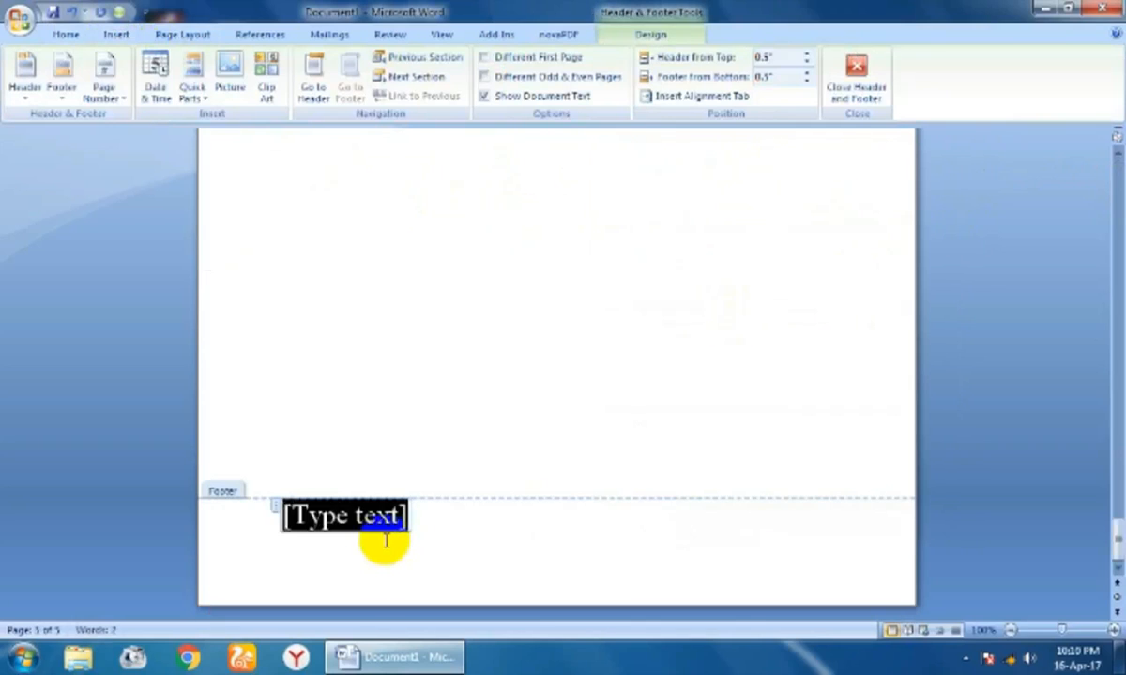
type("Information BANK")
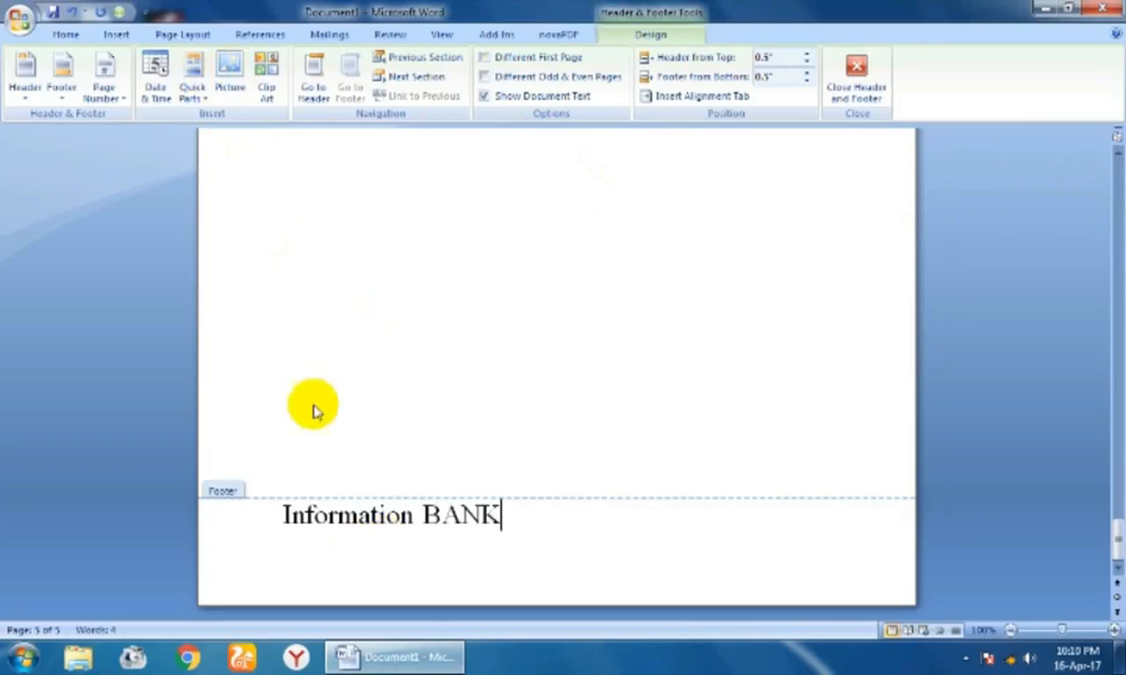
key("ctrl+e")
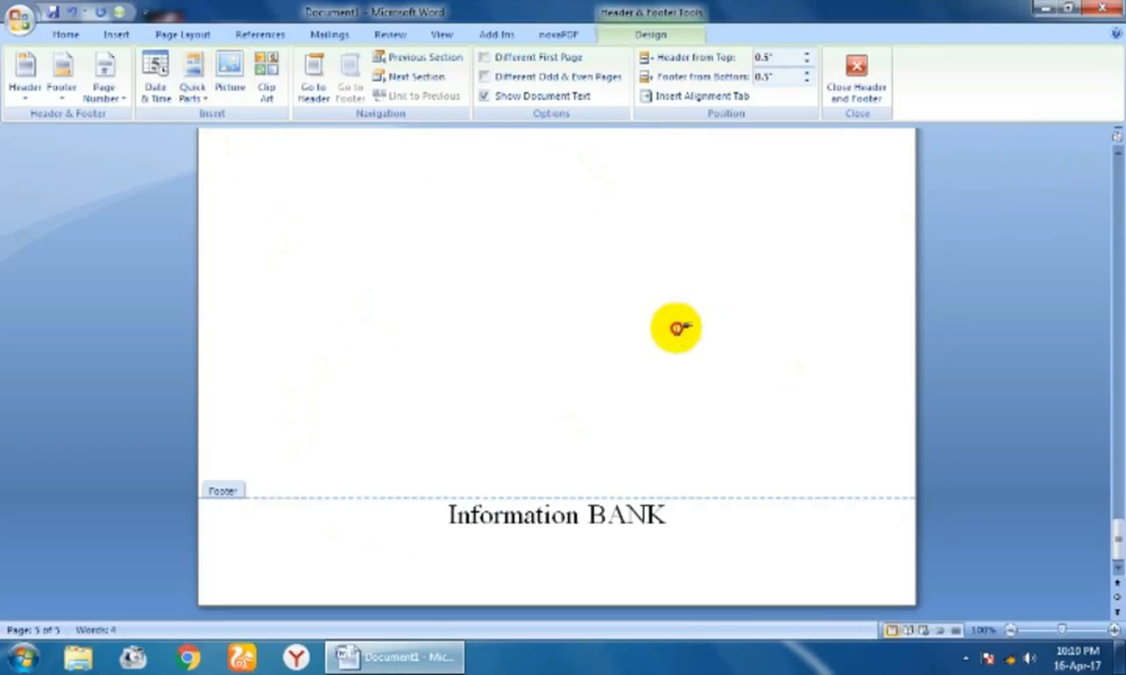
double_click(674, 325)
Extend the document with blank pages to eleven pages and check the header and footer on them.
left_click_drag(1117, 517, 1116, 548)
left_click(569, 343)
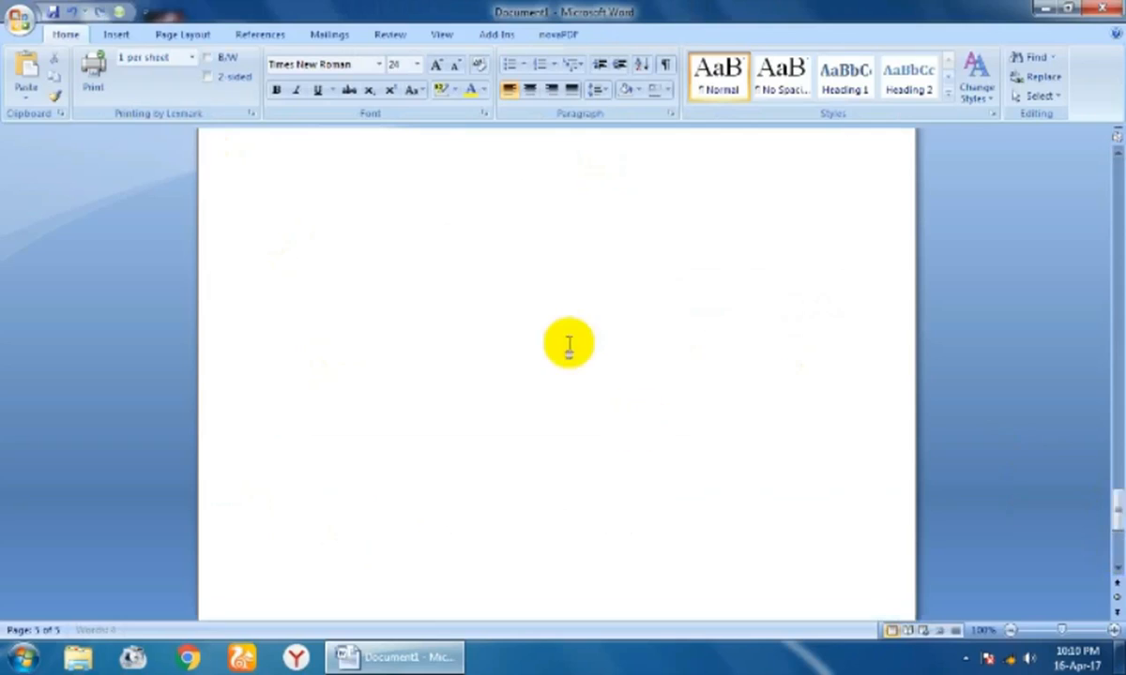
scroll(568, 349, "up", 5)
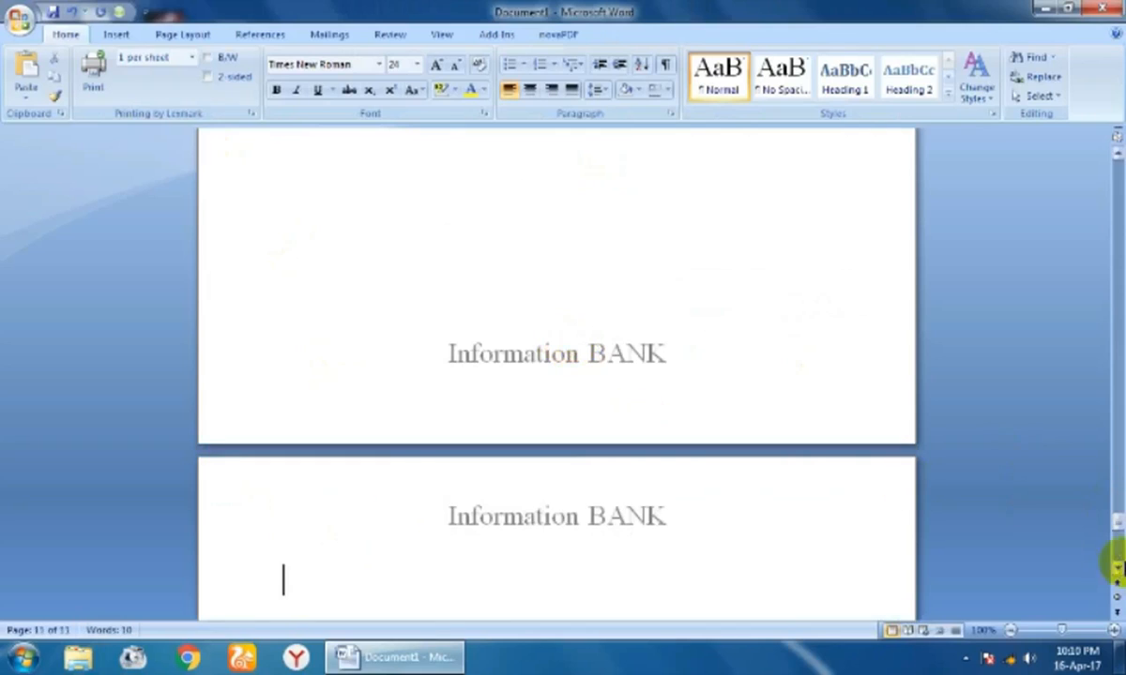
mouse_move(1117, 530)
left_mouse_down()
mouse_move(1113, 151)
mouse_move(1113, 385)
mouse_move(1098, 517)
left_mouse_up()
left_click(630, 294)
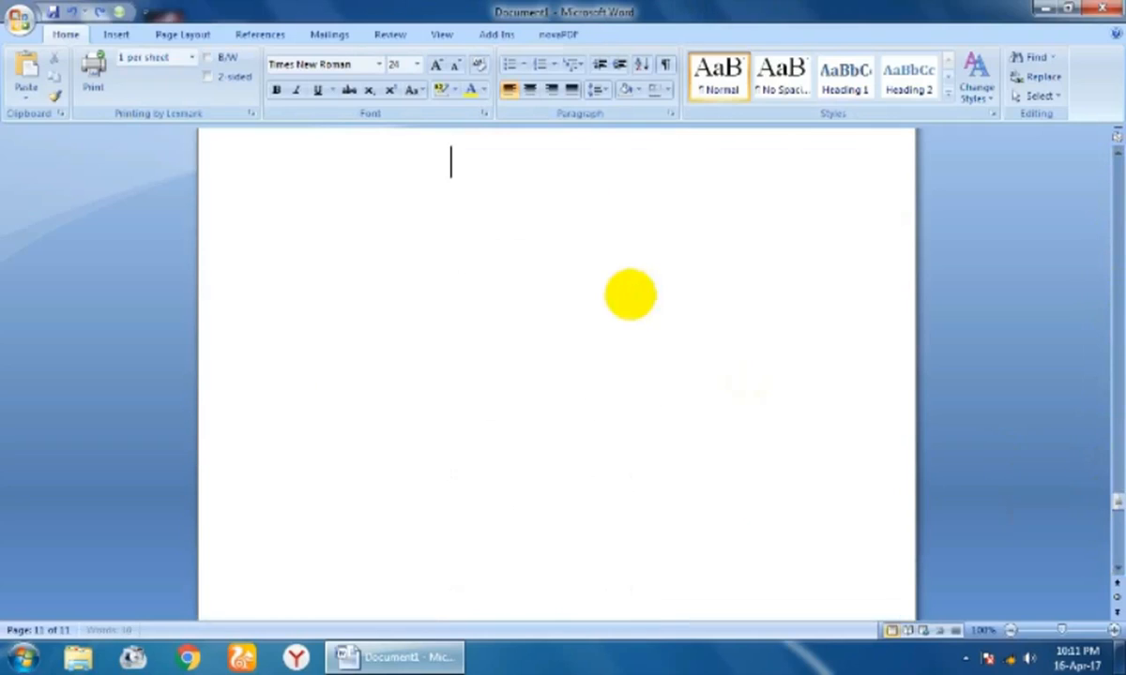
Enter "sasasasasassa" on the last page and centered filler beginning "dsadasdasdas" just above the footer, continuing until the text flows onto another page.
type("sasasasasassa")
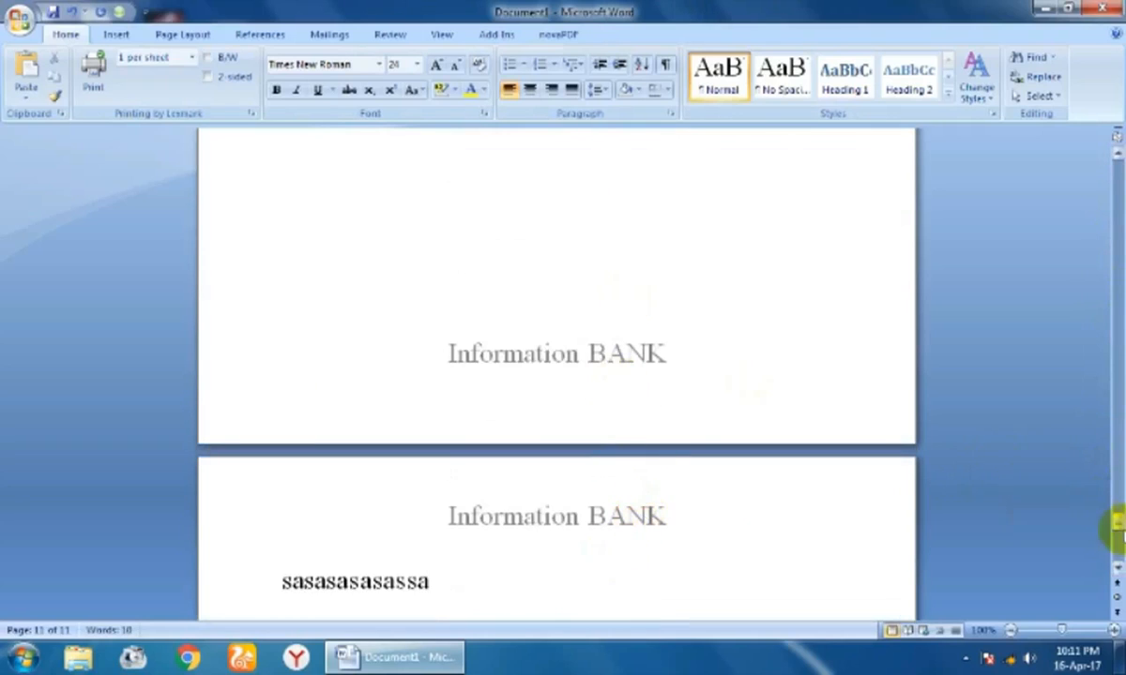
left_click_drag(1123, 527, 1121, 561)
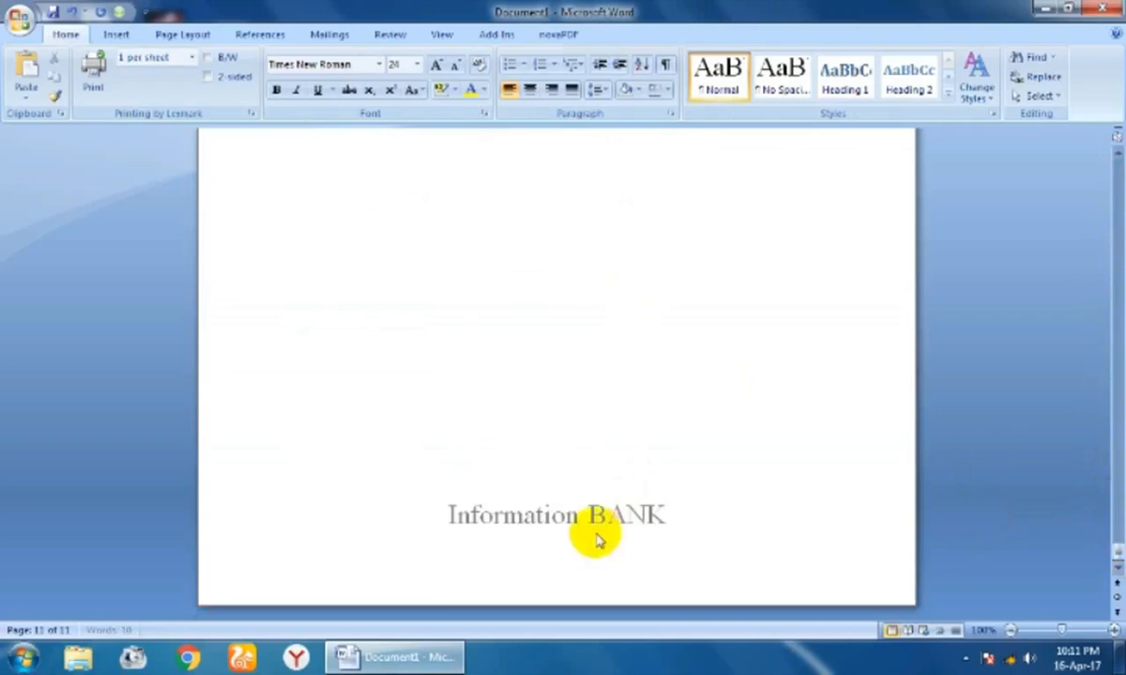
double_click(542, 439)
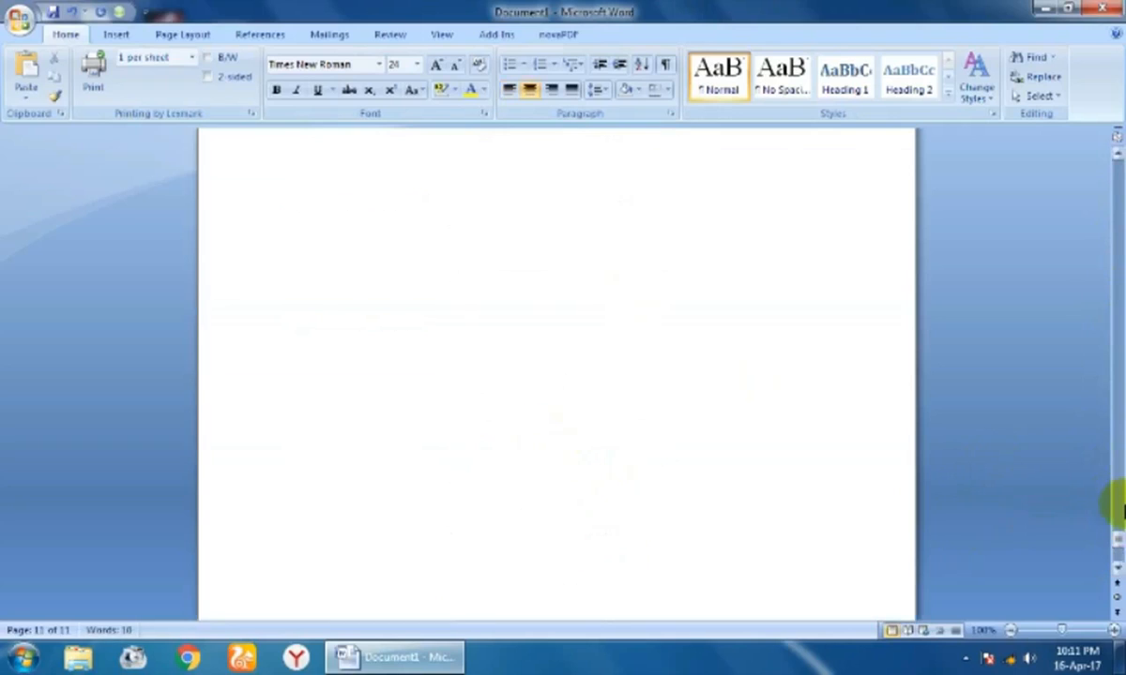
left_click_drag(1121, 537, 1121, 553)
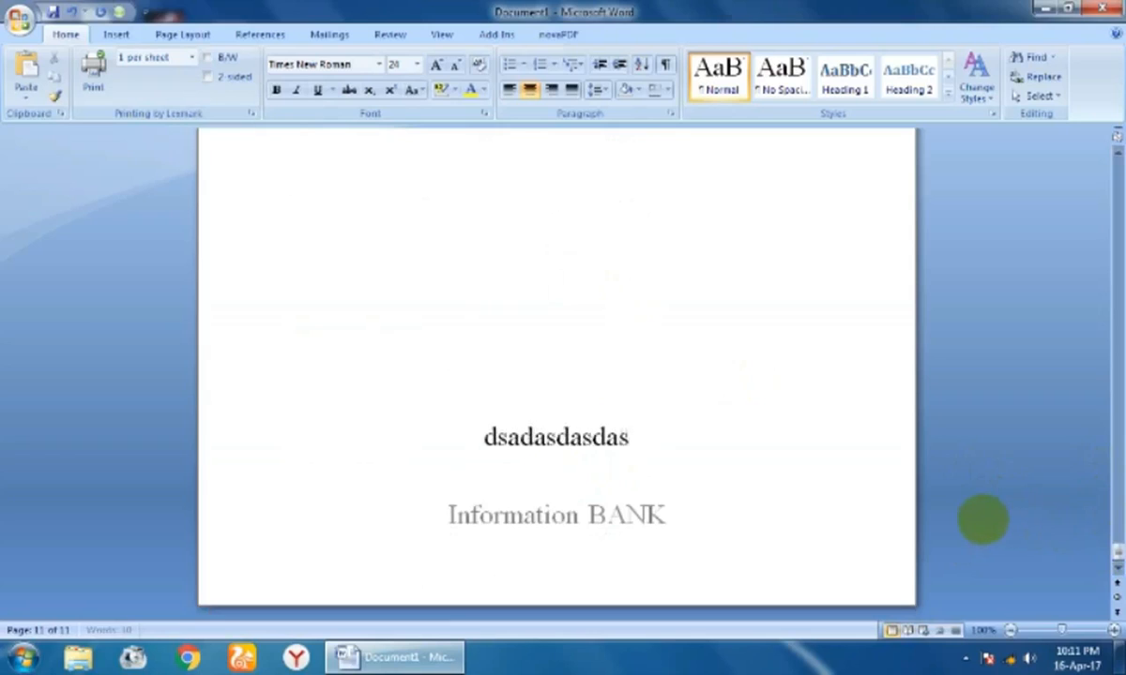
type("dddddddddddddddddddddddddddddddddddddd")
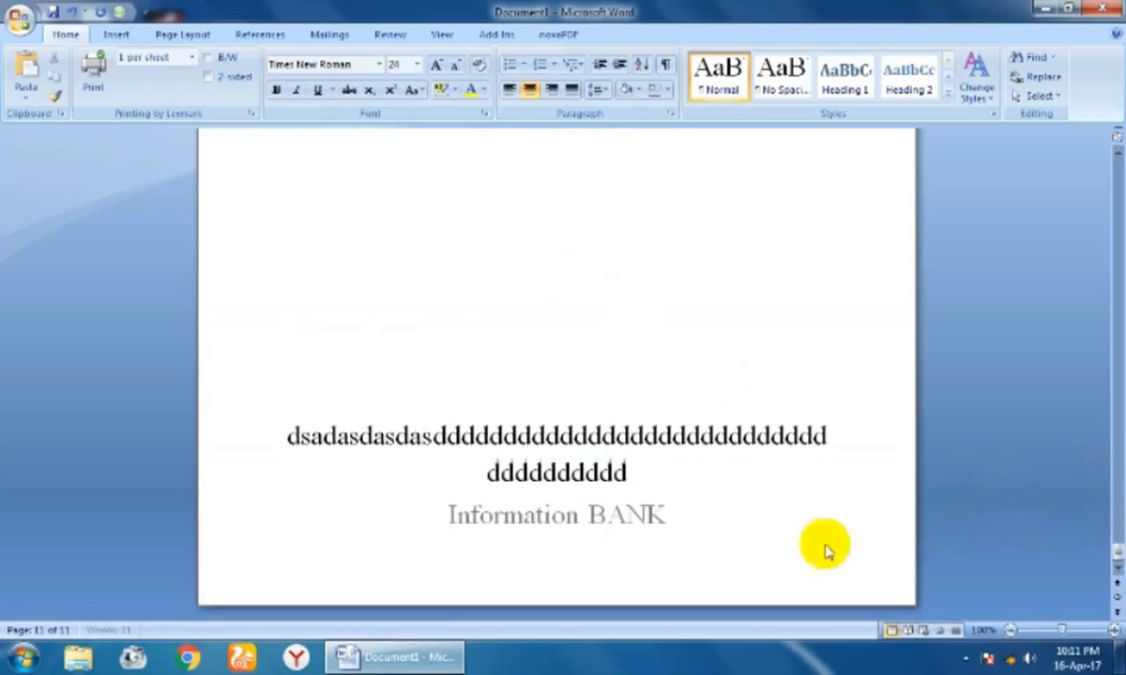
type("dddddddddddddddddddddddddddddddddddddddddddddddddddd")
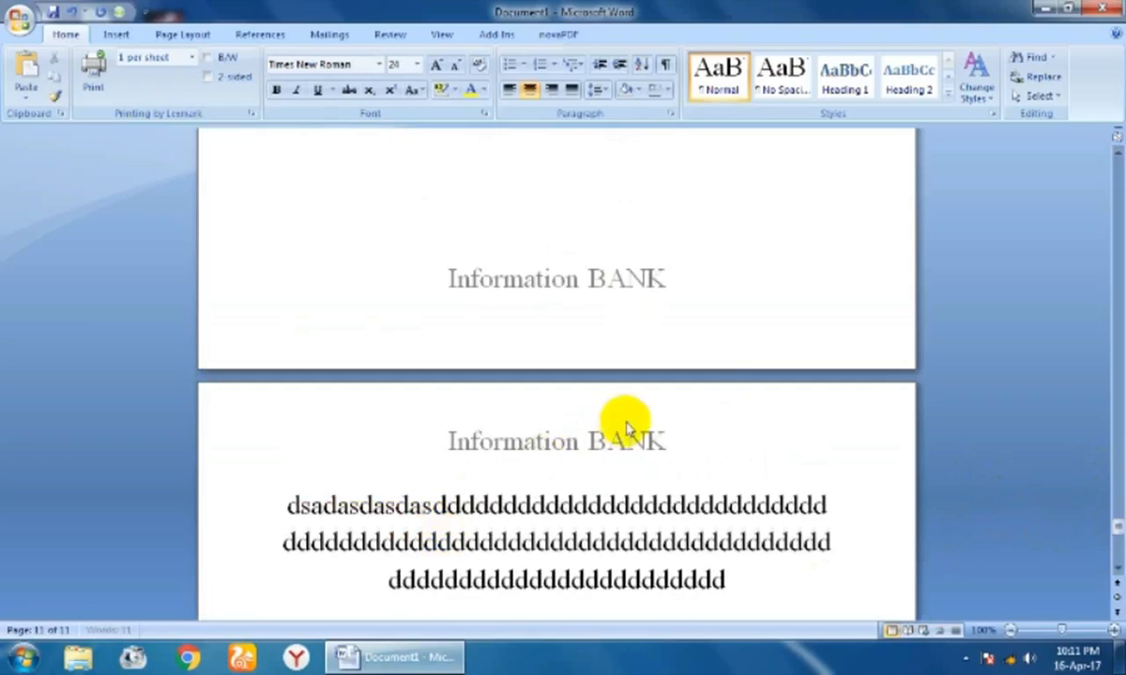
left_click_drag(1118, 523, 1113, 156)
left_click(117, 35)
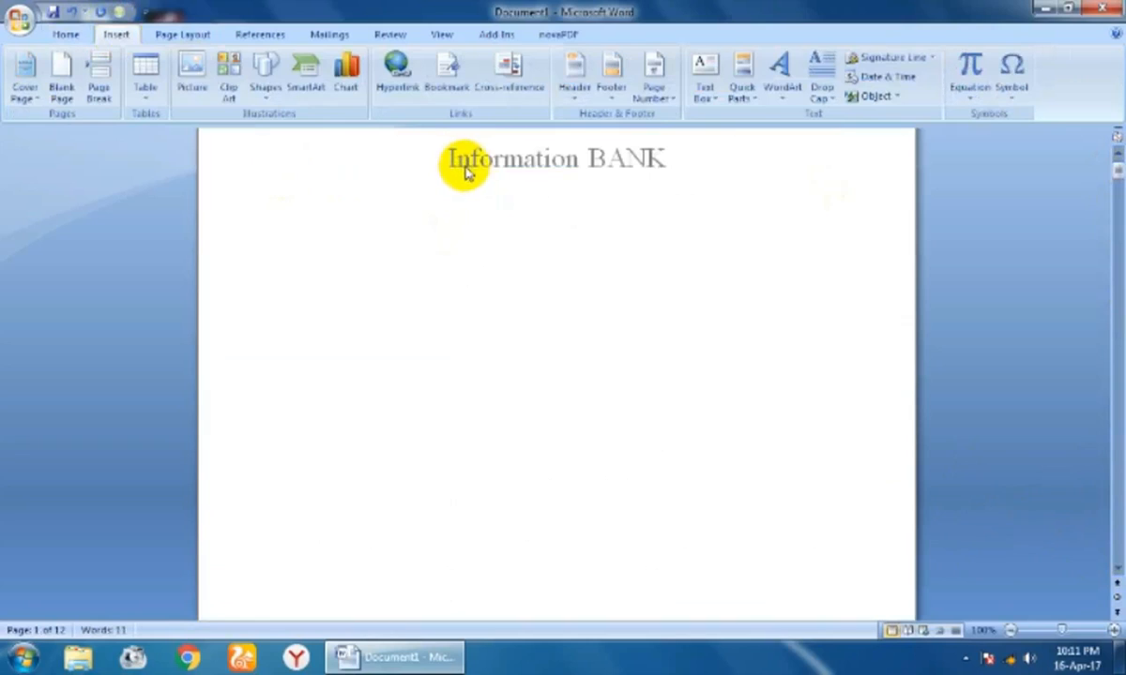
left_click(656, 94)
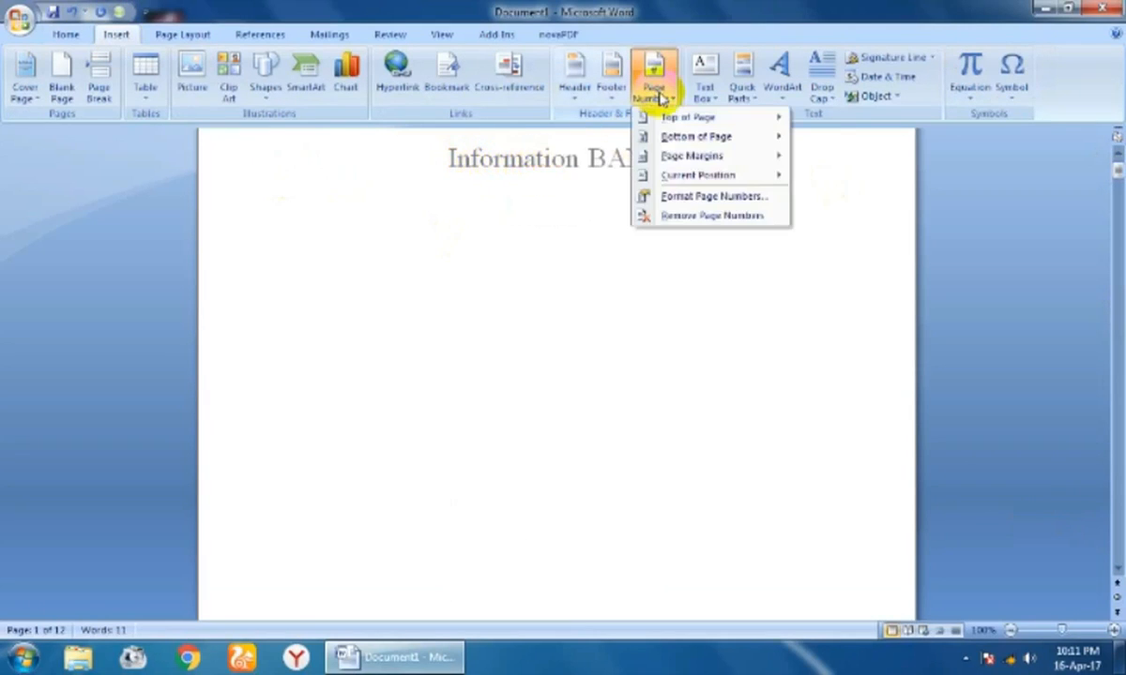
left_click(474, 159)
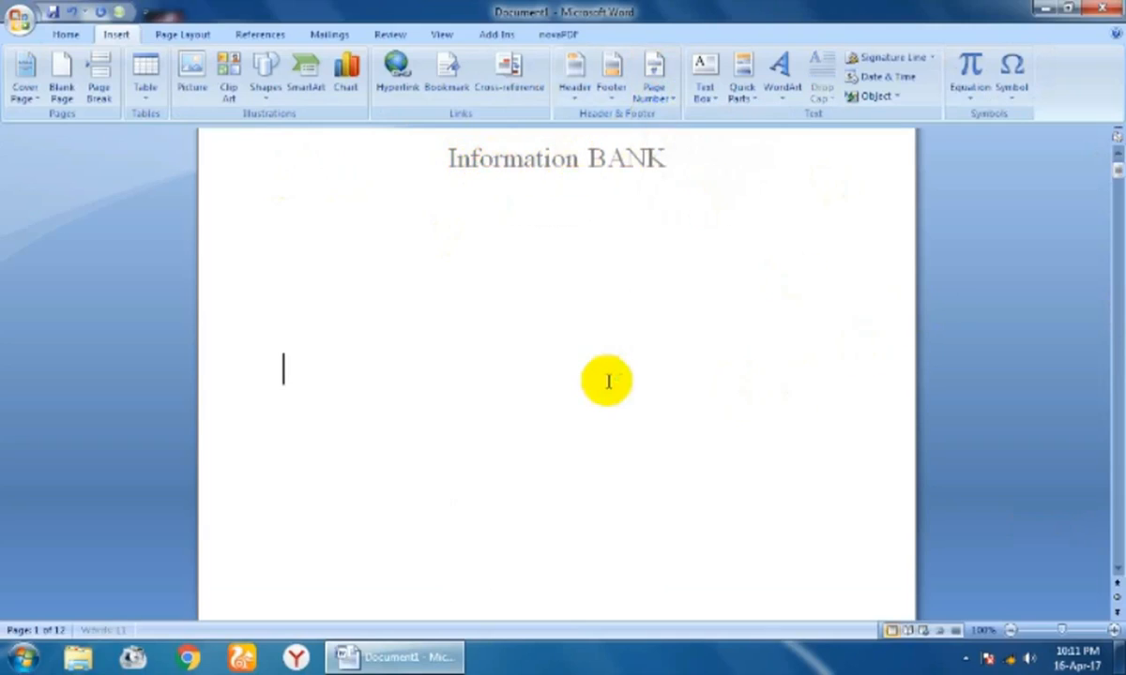
Delete the filler text and extra pages so that only one blank page with the header and footer remains.
left_click_drag(1116, 170, 1122, 569)
left_click(594, 431)
key("Delete")
key("Delete")
key("Delete")
key("Delete")
key("Delete")
key("Delete")
key("Delete")
key("Delete")
key("Delete")
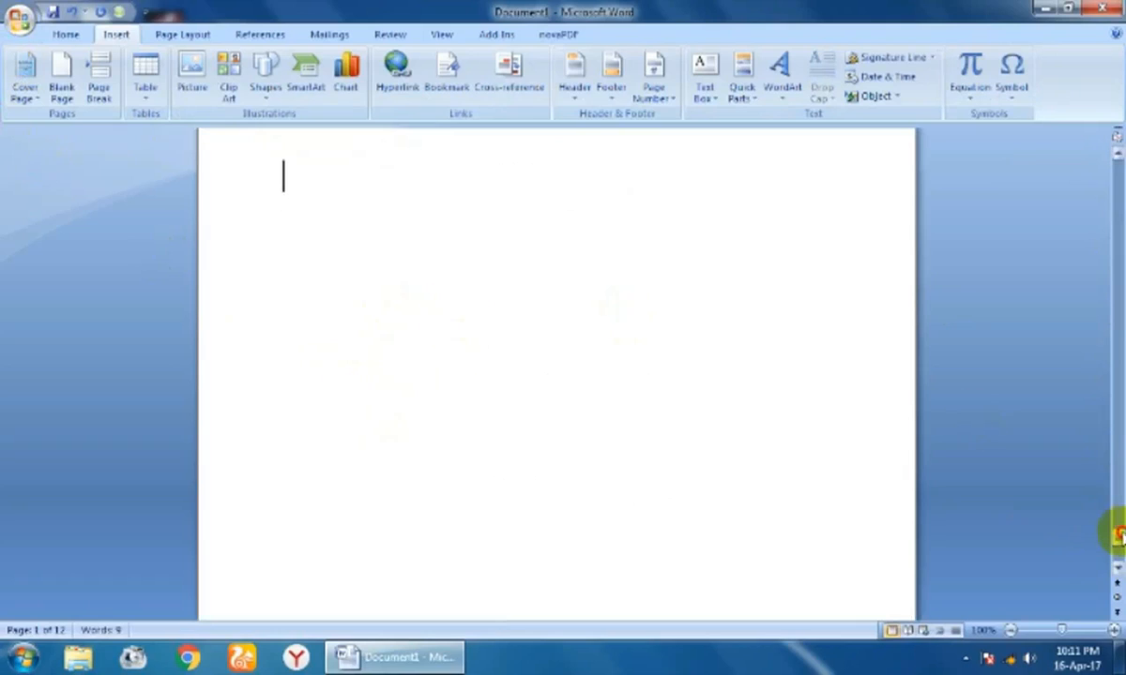
left_click_drag(1119, 535, 1121, 490)
scroll(312, 244, "up", 8)
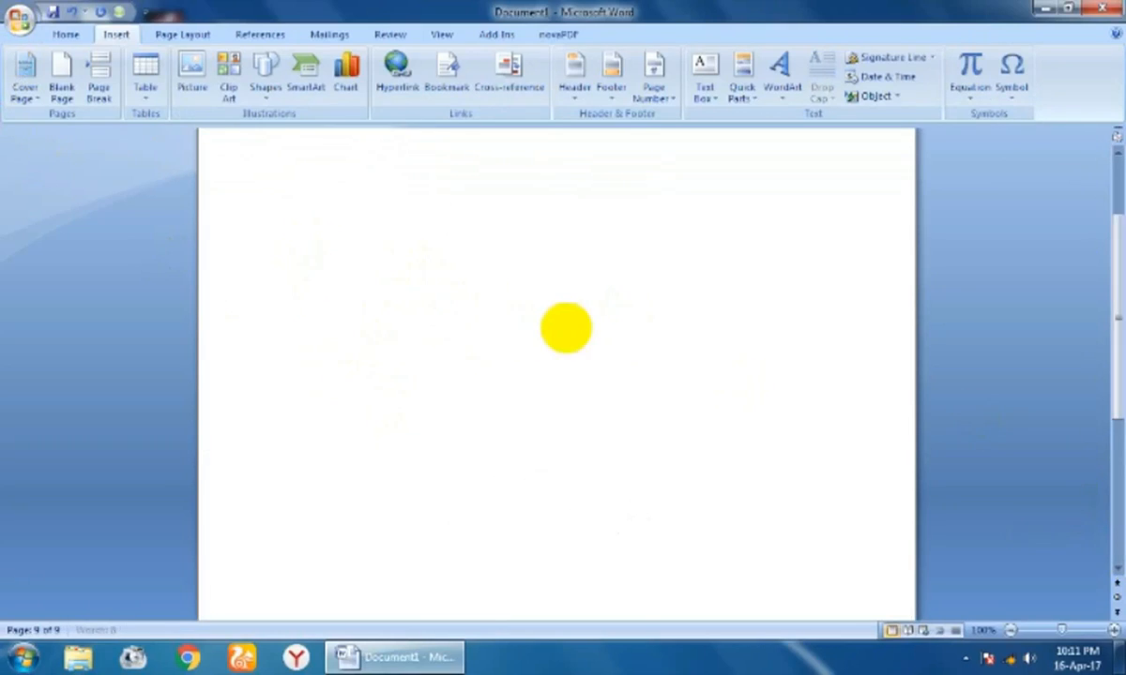
left_click_drag(1121, 288, 1120, 214)
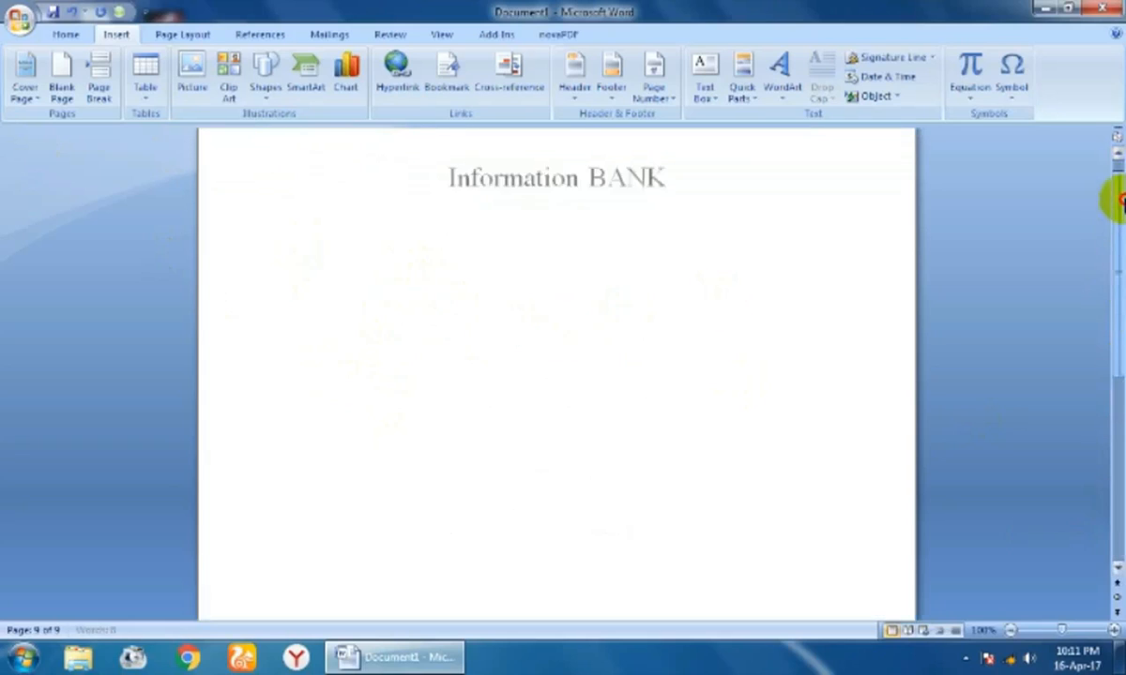
left_click(658, 369)
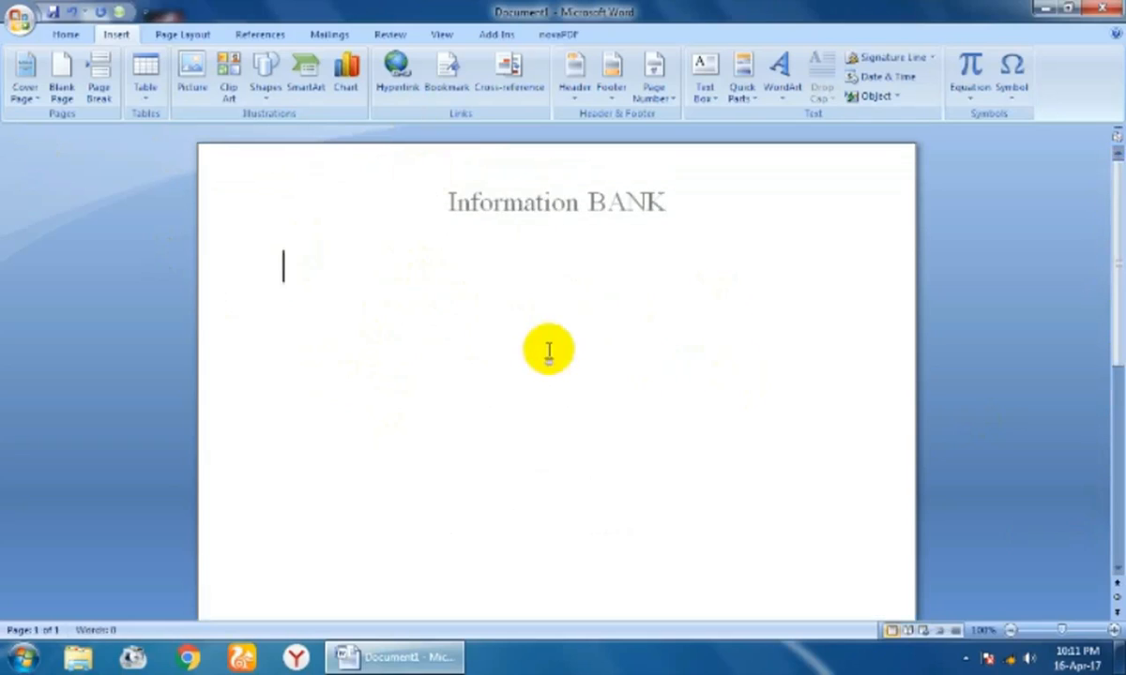
Extend the document with blank pages to seven pages and insert Plain Number 1 page numbers at the top of the pages.
scroll(549, 350, "down", 10)
left_click(61, 68)
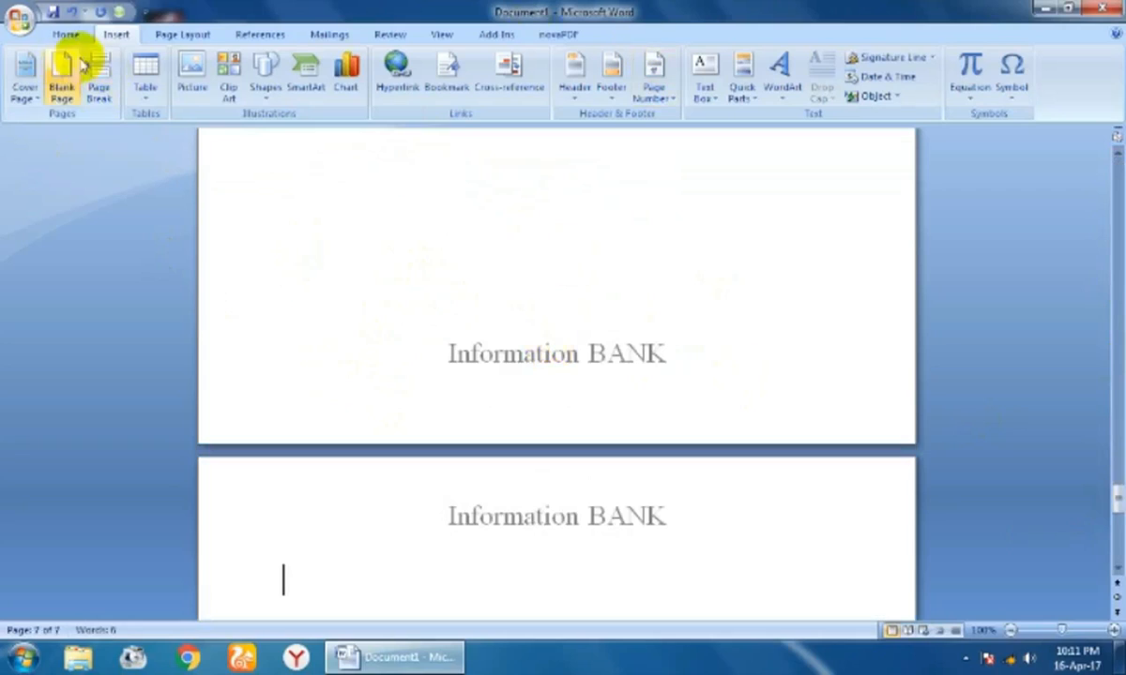
left_click(649, 100)
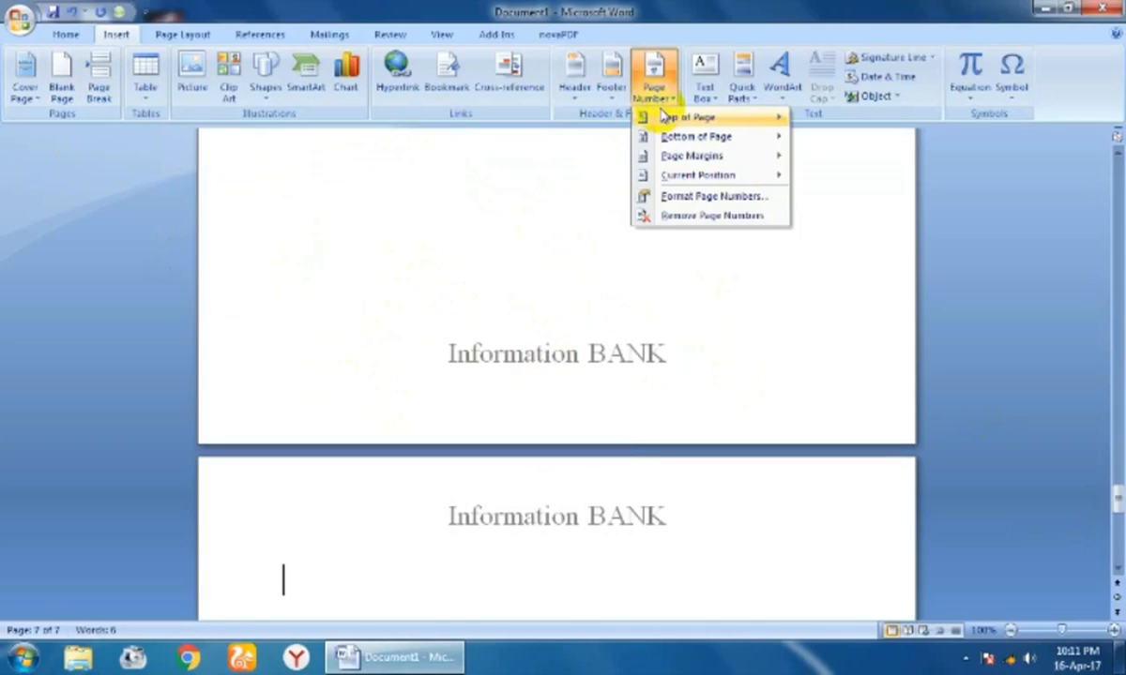
mouse_move(664, 115)
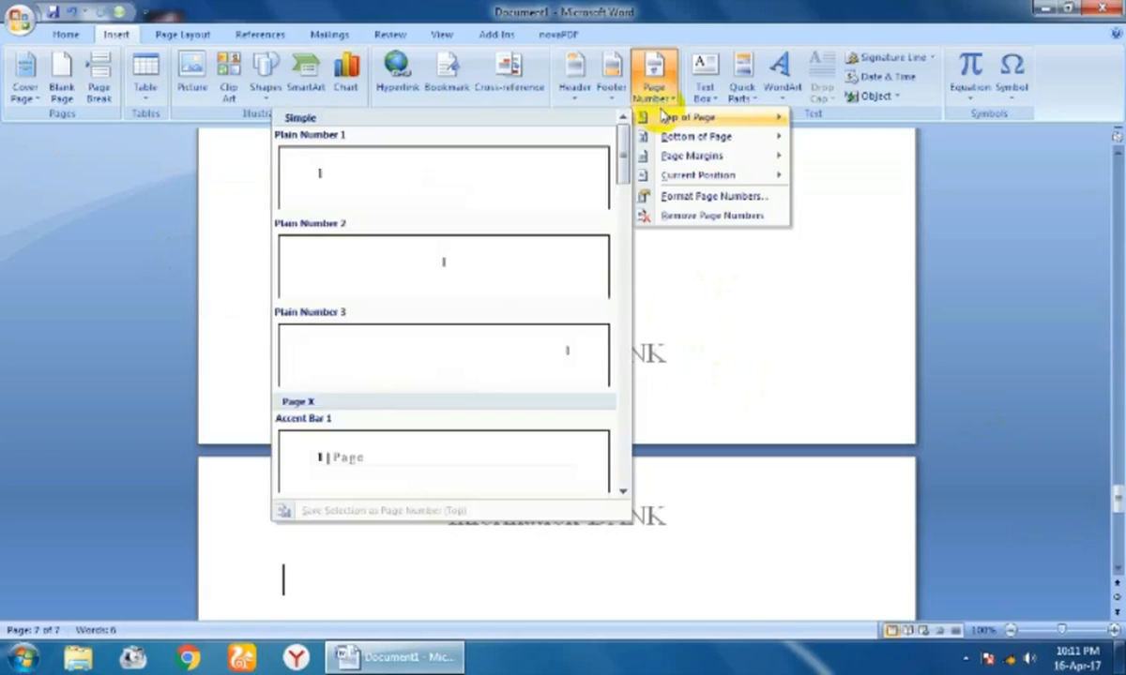
left_click(462, 188)
left_click_drag(1118, 511, 1112, 282)
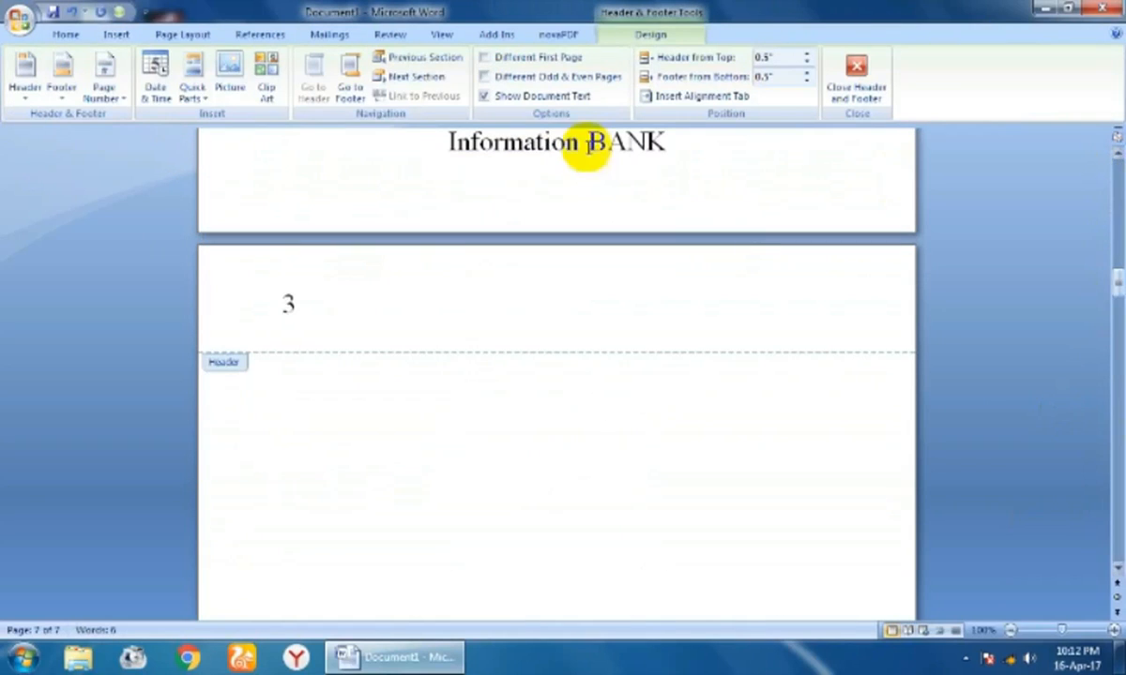
Insert Plain Number 1 page numbers at the bottom of the pages and check them on the preceding pages.
left_click(116, 34)
left_click(651, 92)
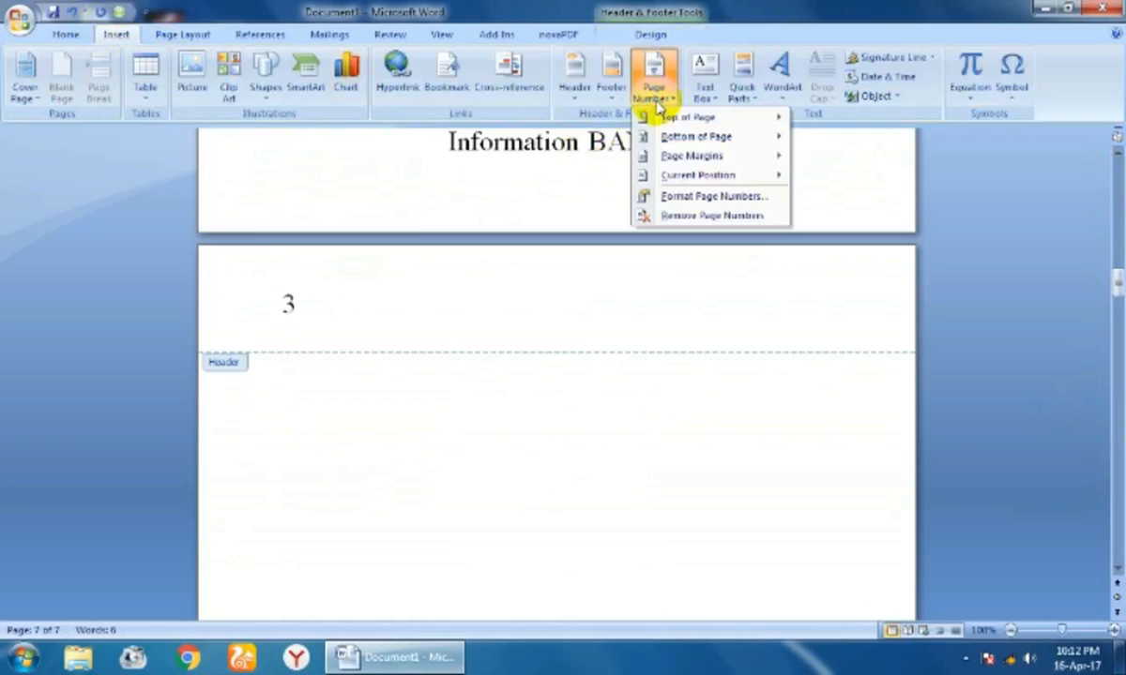
mouse_move(655, 138)
left_click(422, 174)
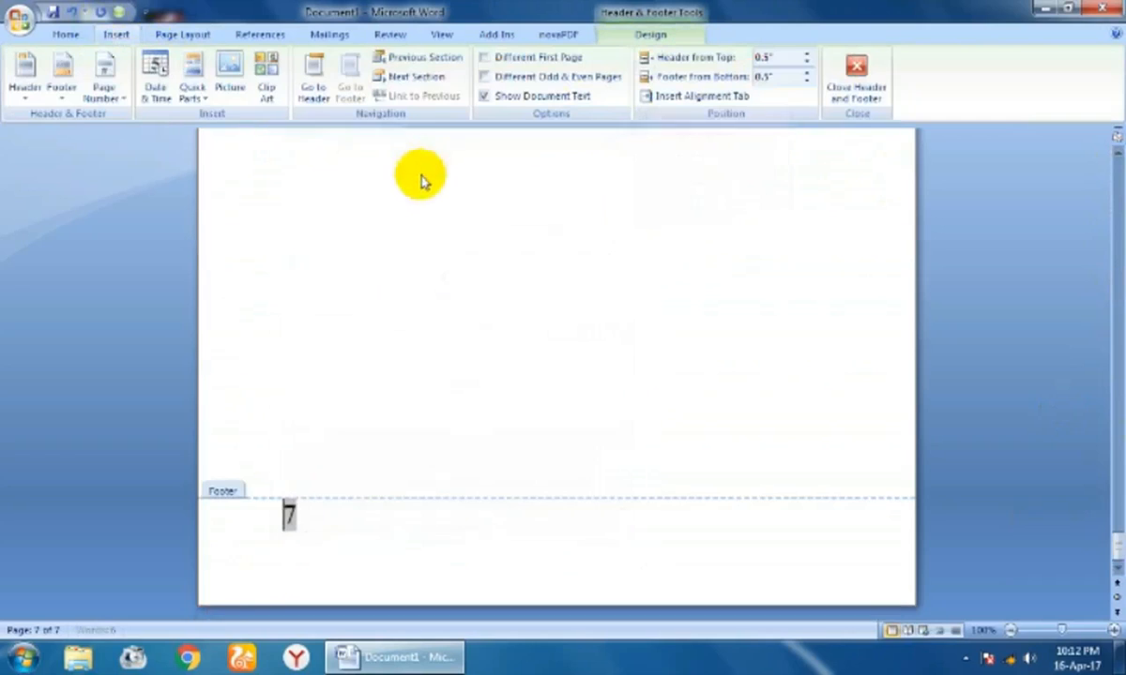
left_click_drag(1119, 542, 1123, 452)
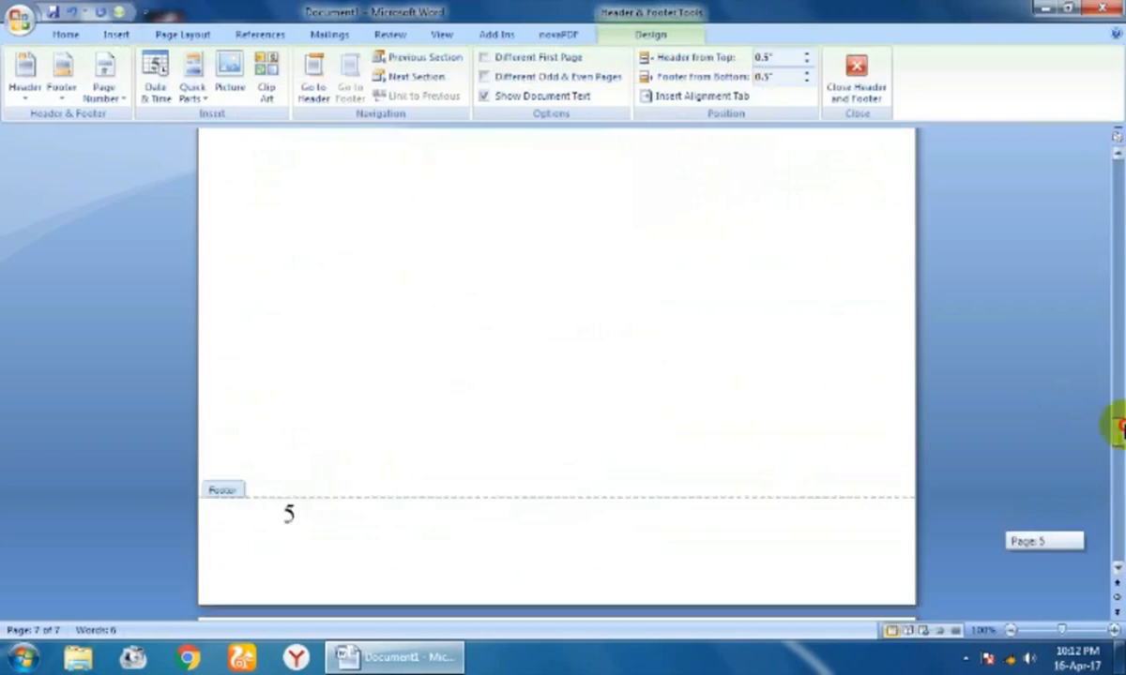
Add Accent Bar, Left page numbers in the page margins and check them on the pages.
left_click(116, 34)
left_click(659, 94)
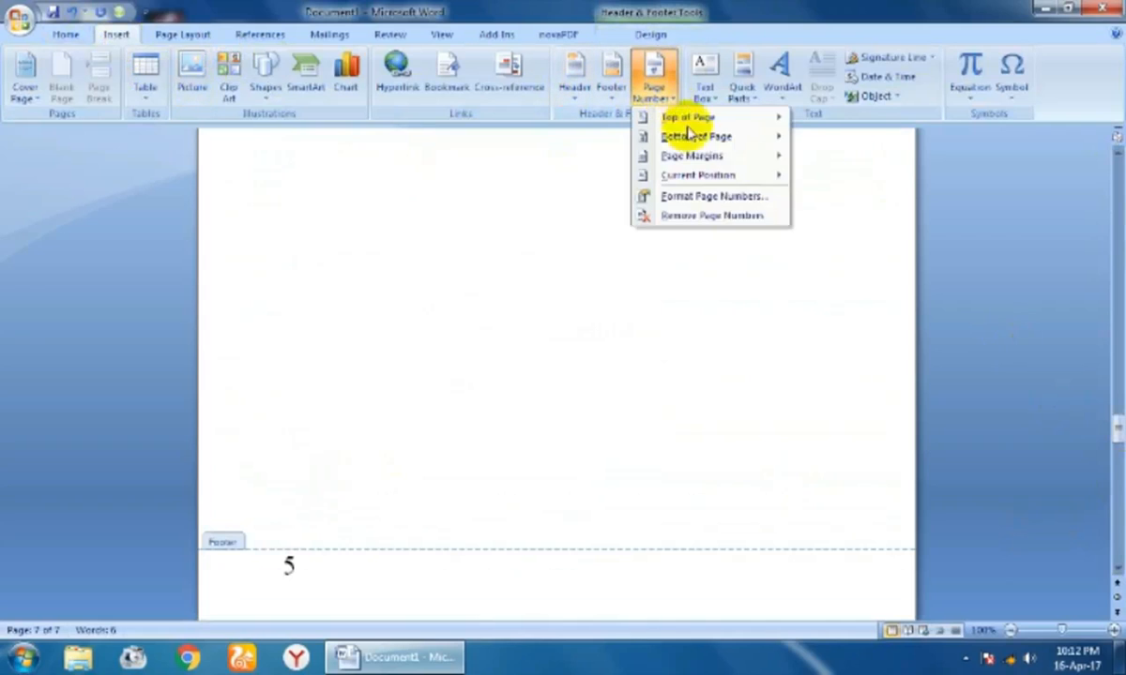
mouse_move(736, 157)
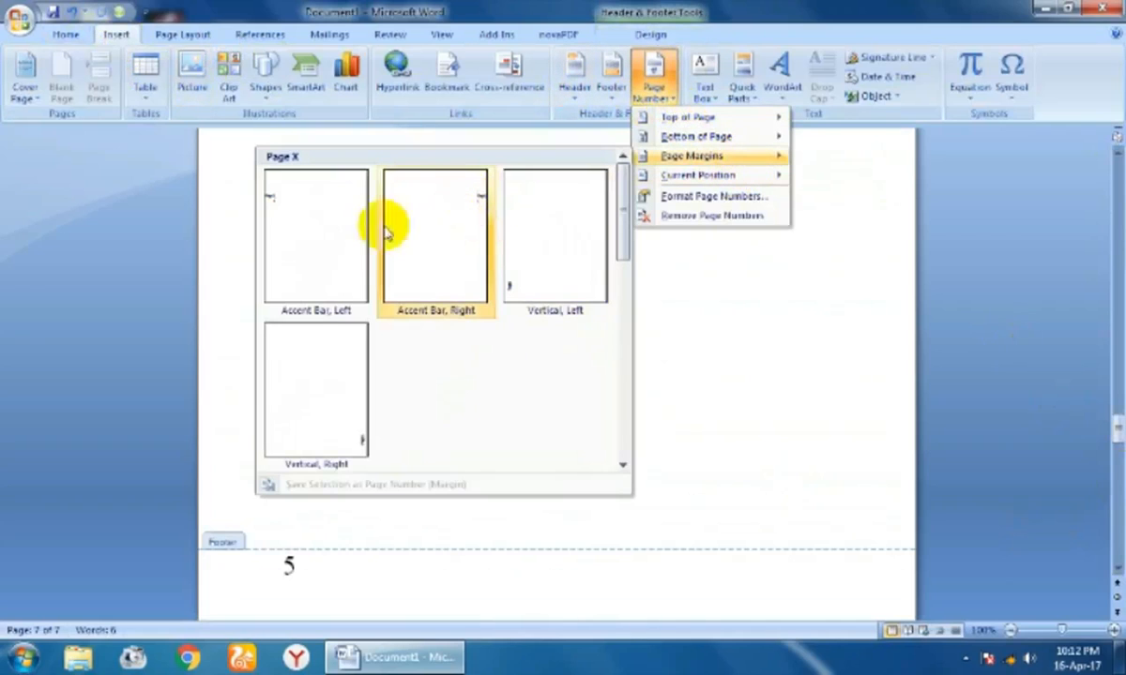
left_click(317, 235)
left_click_drag(1119, 521, 1119, 457)
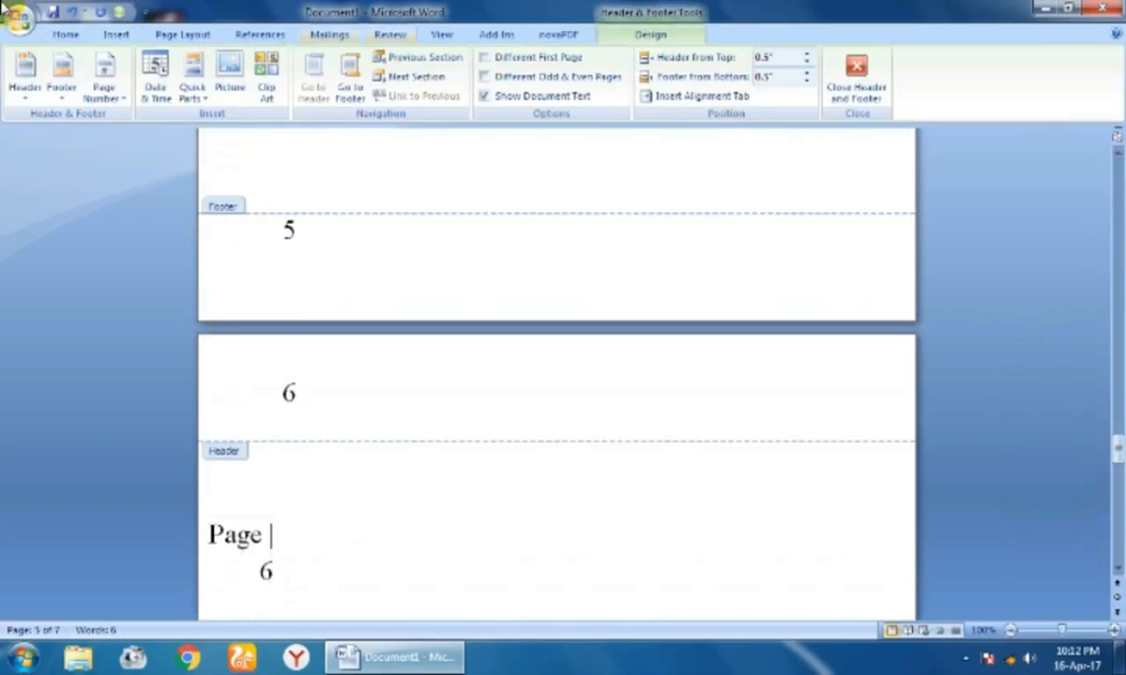
Browse the page number styles for the current position, remove all page numbers, and return to the body of the first page.
left_click(111, 34)
left_click(654, 92)
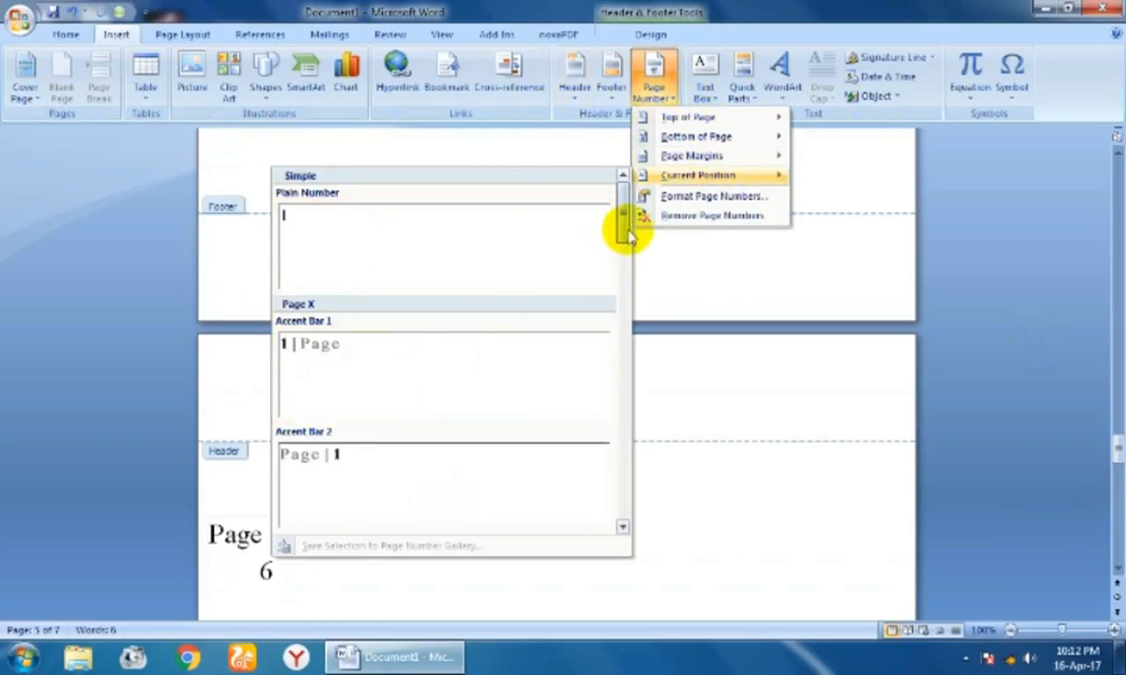
left_click_drag(625, 226, 620, 282)
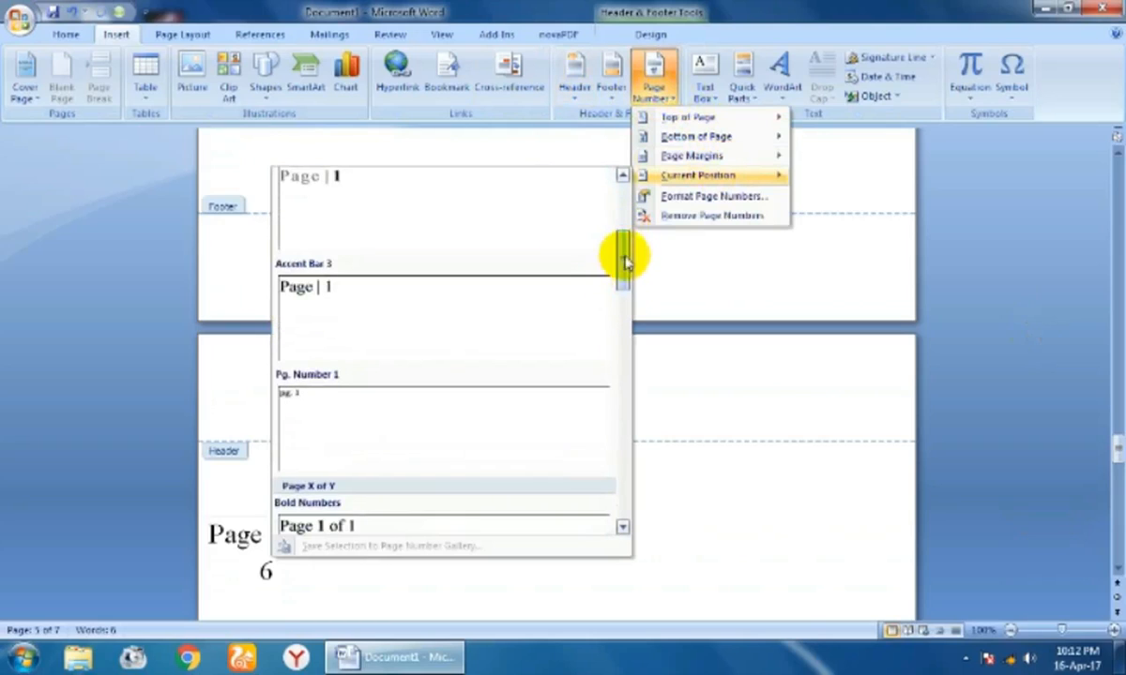
left_click(713, 217)
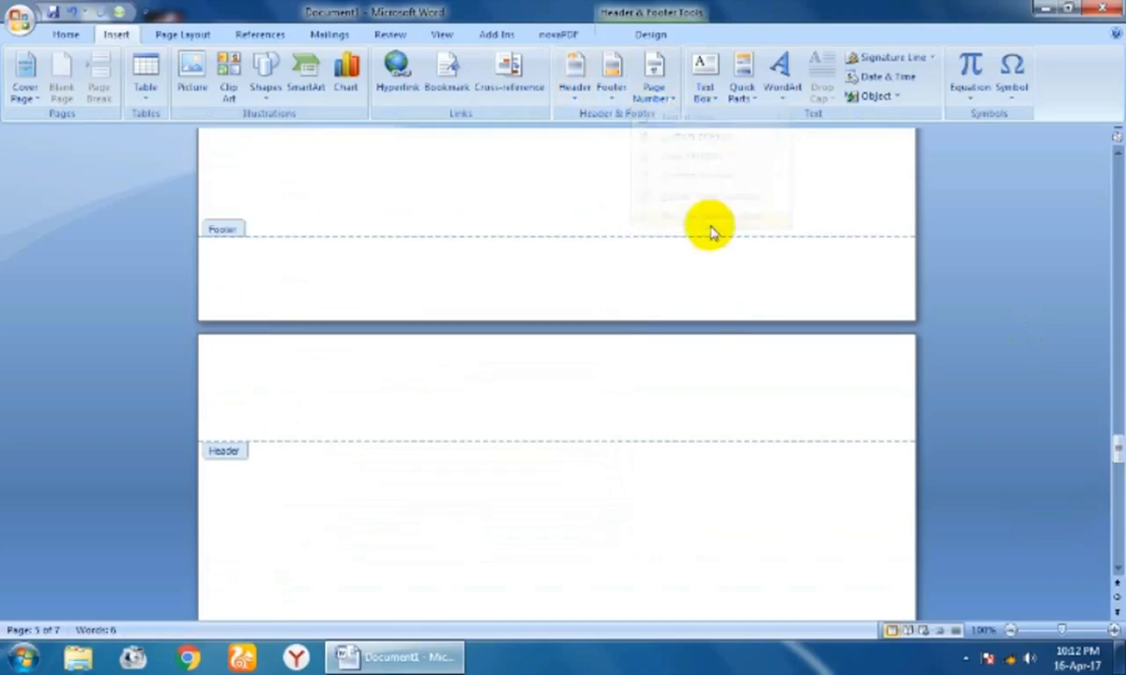
double_click(786, 289)
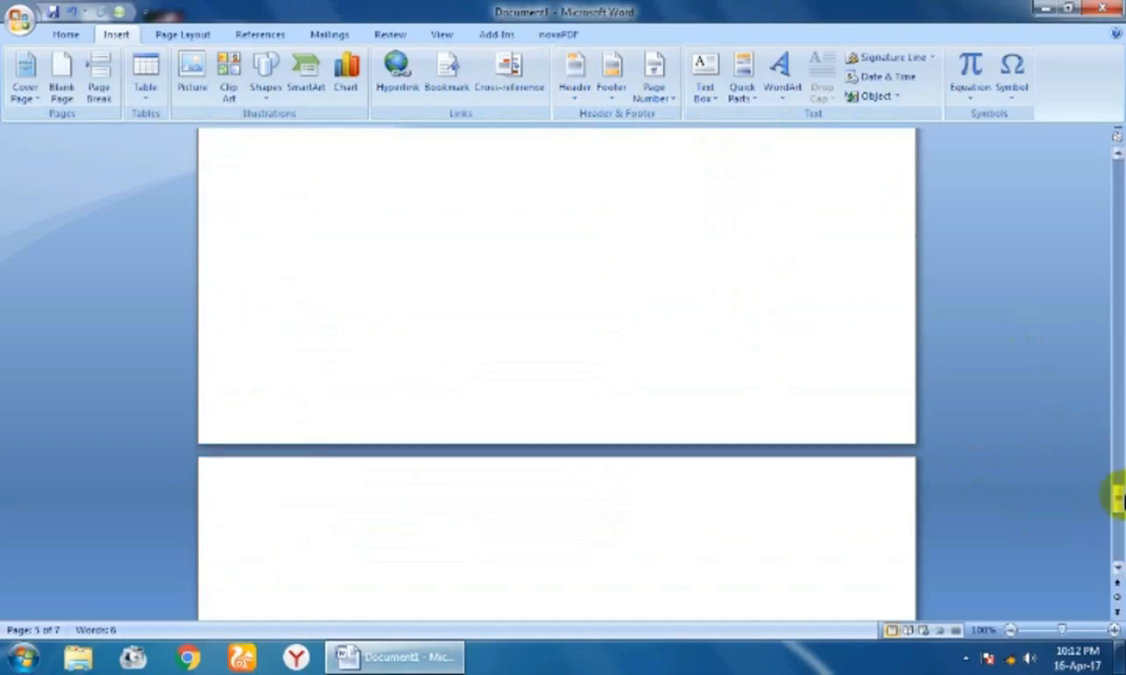
left_click_drag(1118, 494, 1119, 155)
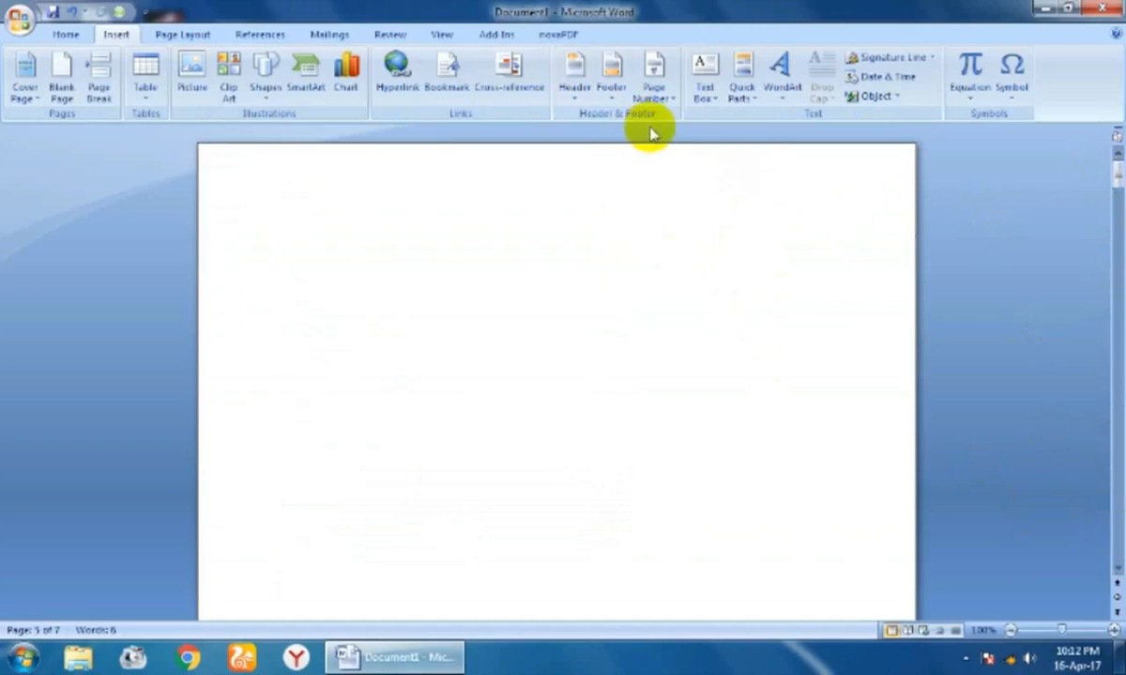
Insert the built-in Simple Text Box in the document and delete it again.
left_click(706, 98)
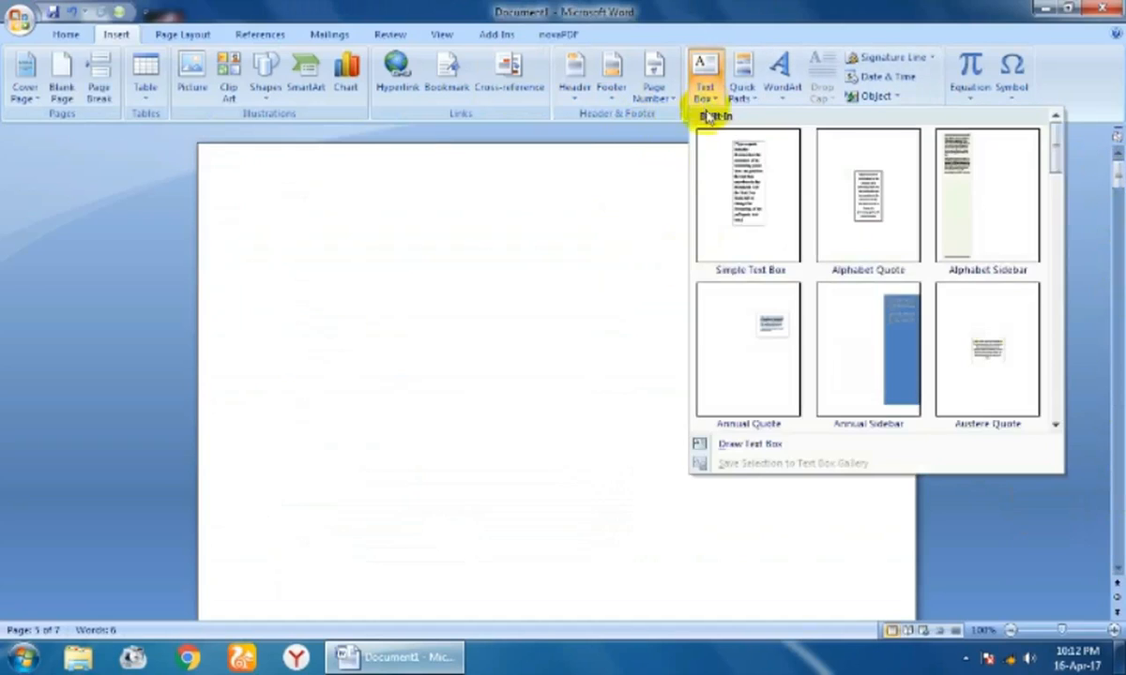
left_click(726, 180)
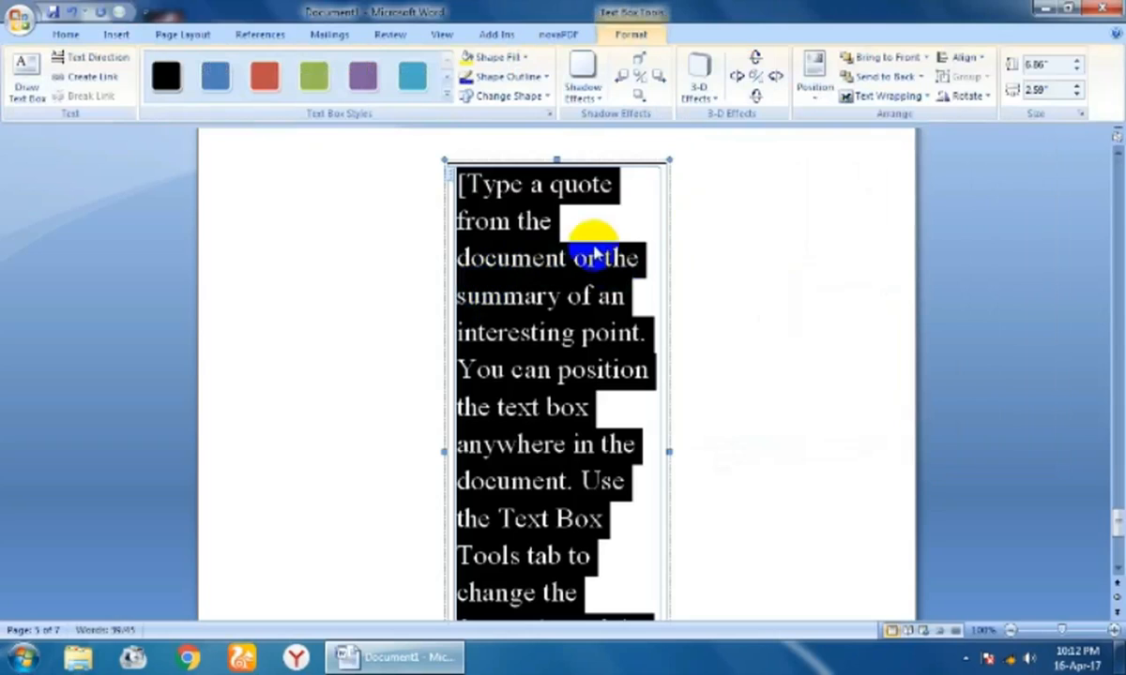
left_click(776, 276)
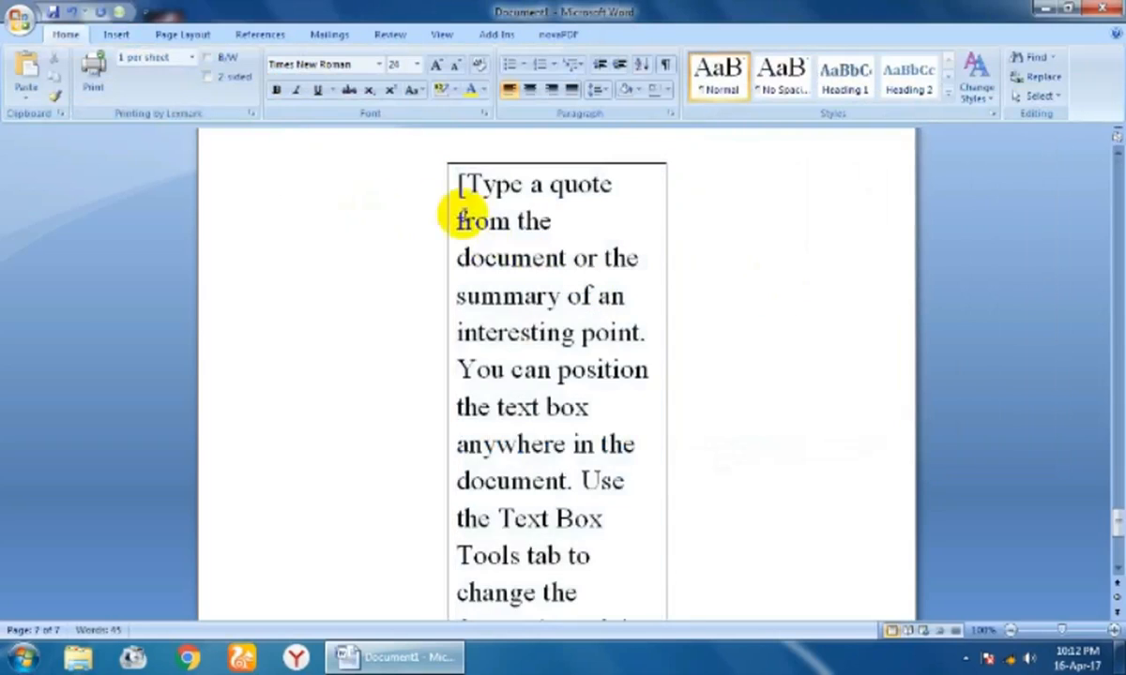
left_click(440, 159)
key("Delete")
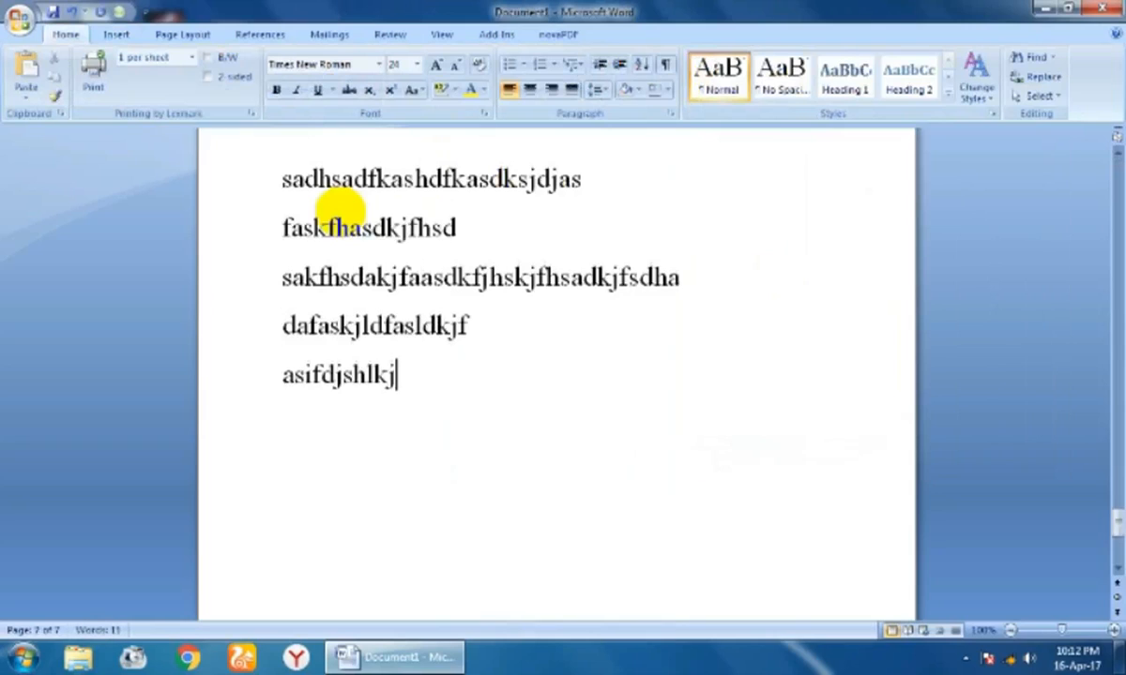
left_click_drag(284, 176, 646, 383)
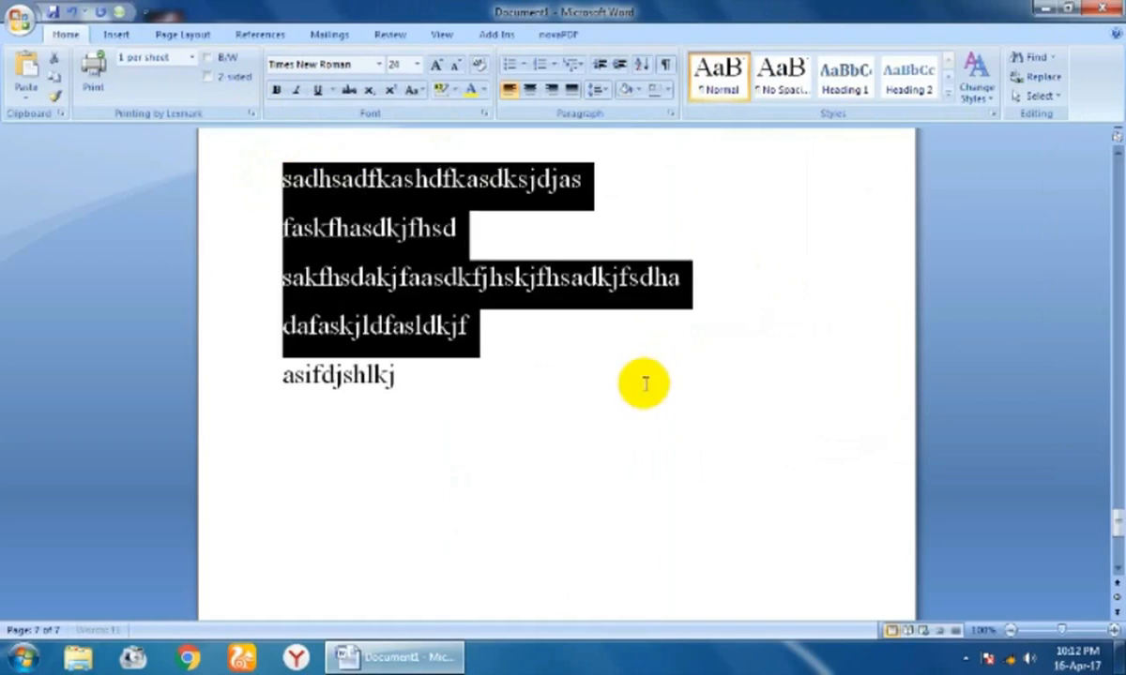
left_click(645, 382)
Draw a custom text box about 3.1" high and 3.2" wide in the blank area of the last page.
left_click(114, 33)
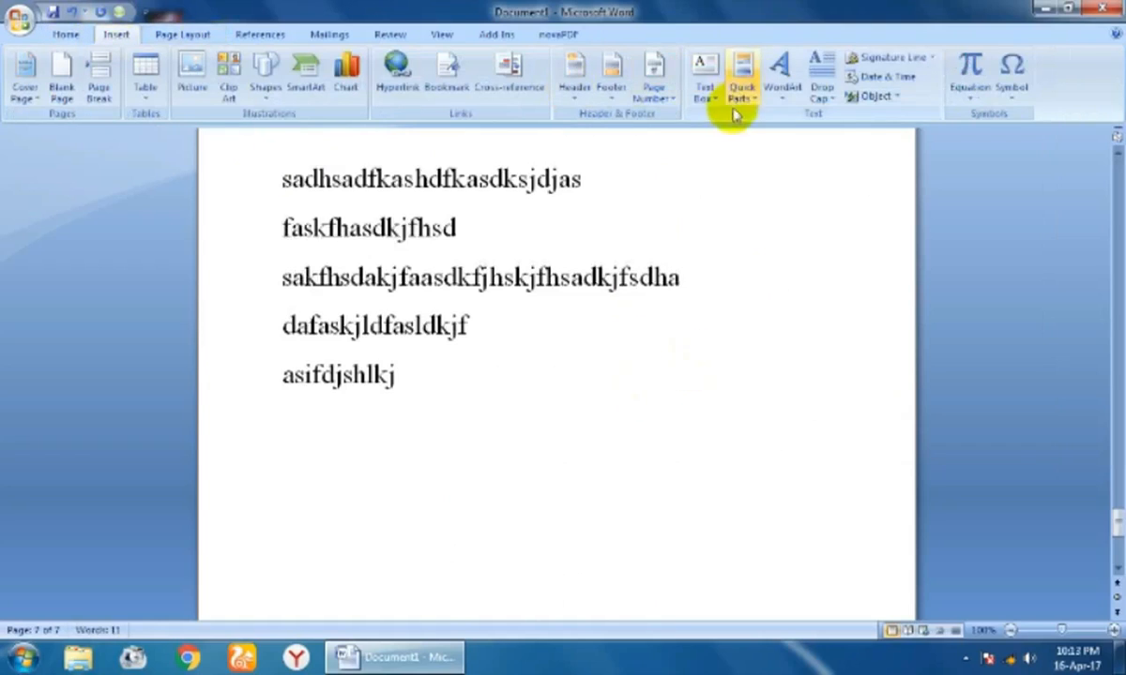
left_click(707, 94)
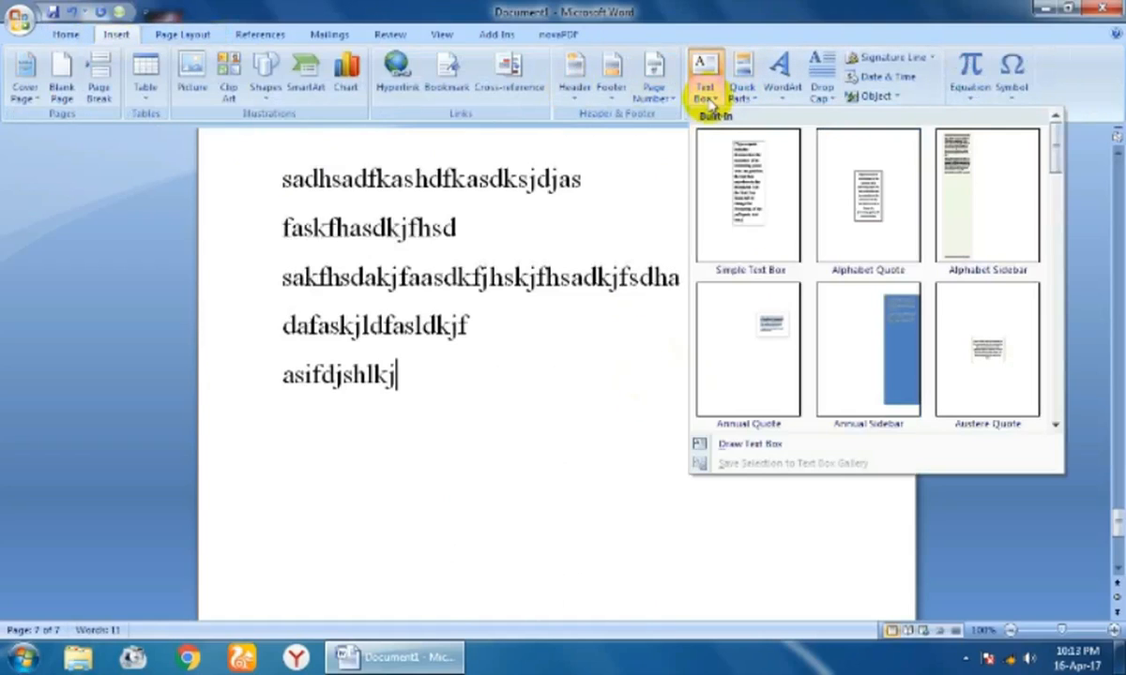
left_click(704, 94)
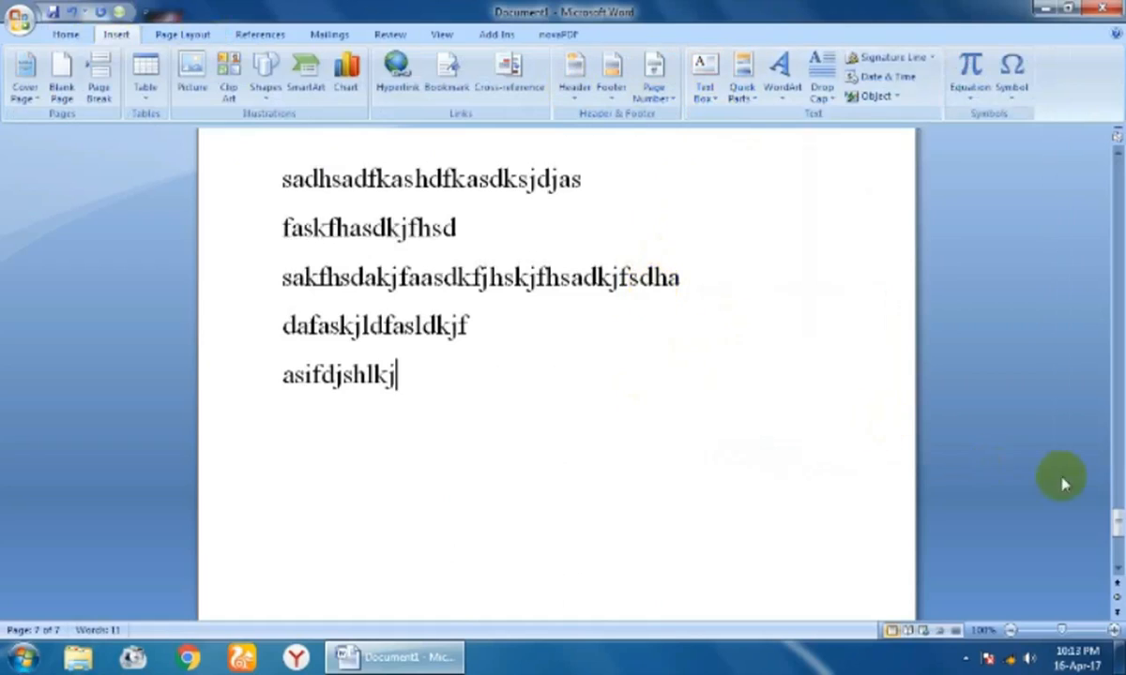
left_click(705, 102)
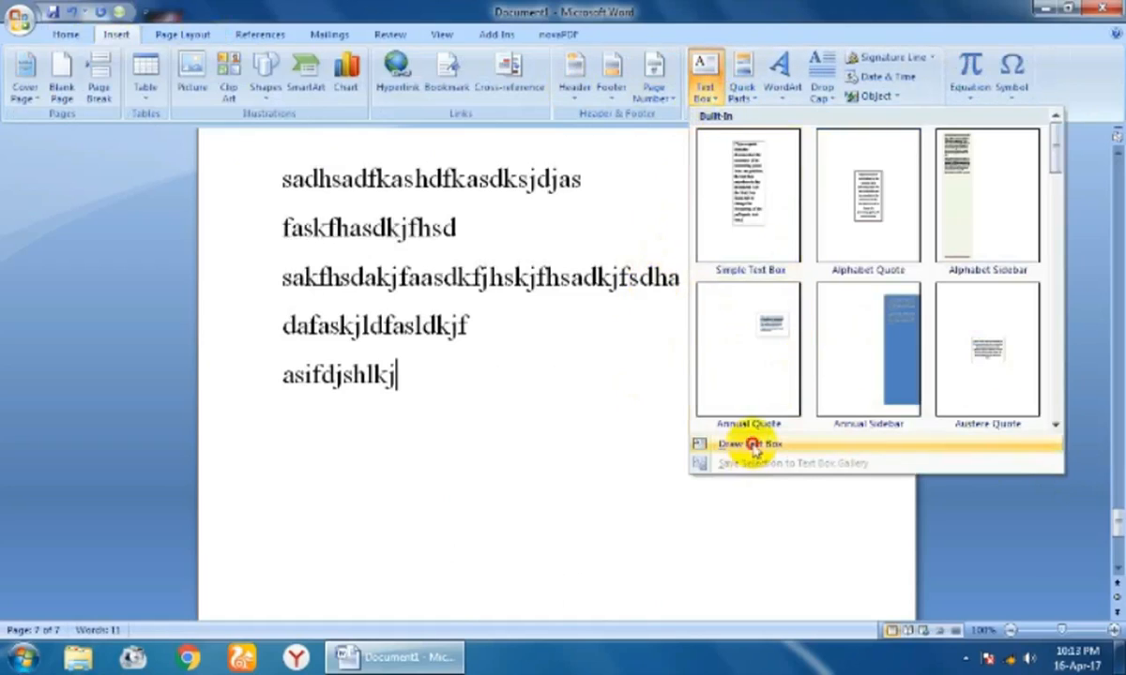
left_click(711, 437)
left_click_drag(1118, 544, 1118, 546)
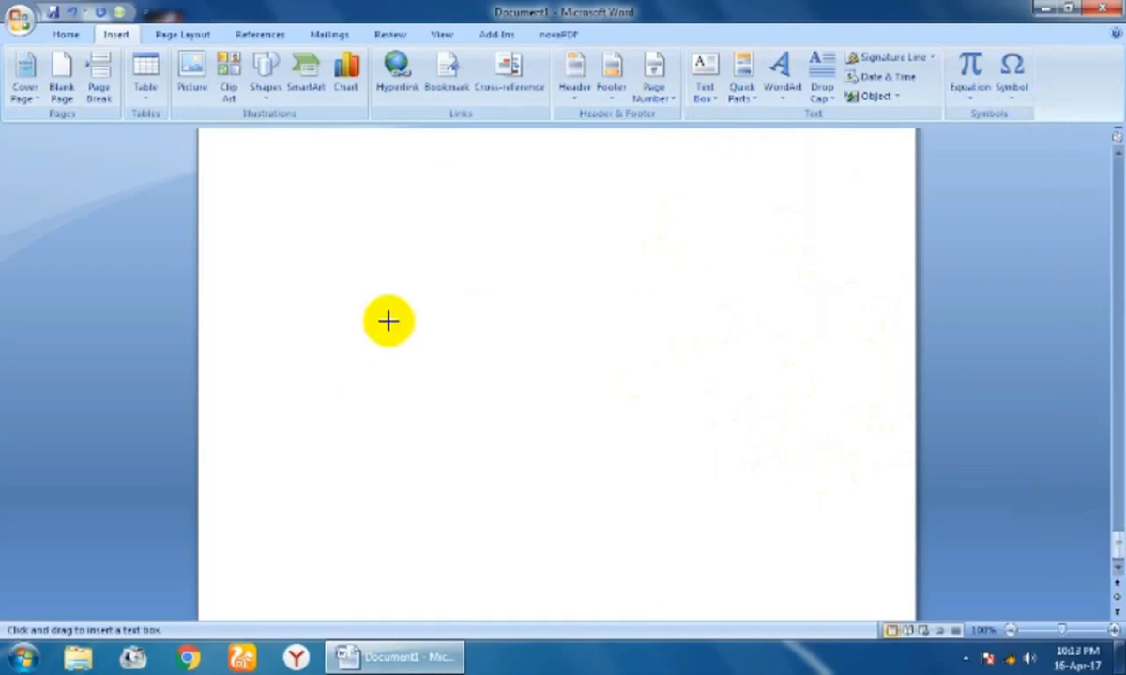
mouse_move(362, 240)
left_mouse_down()
mouse_move(500, 347)
mouse_move(635, 505)
left_mouse_up()
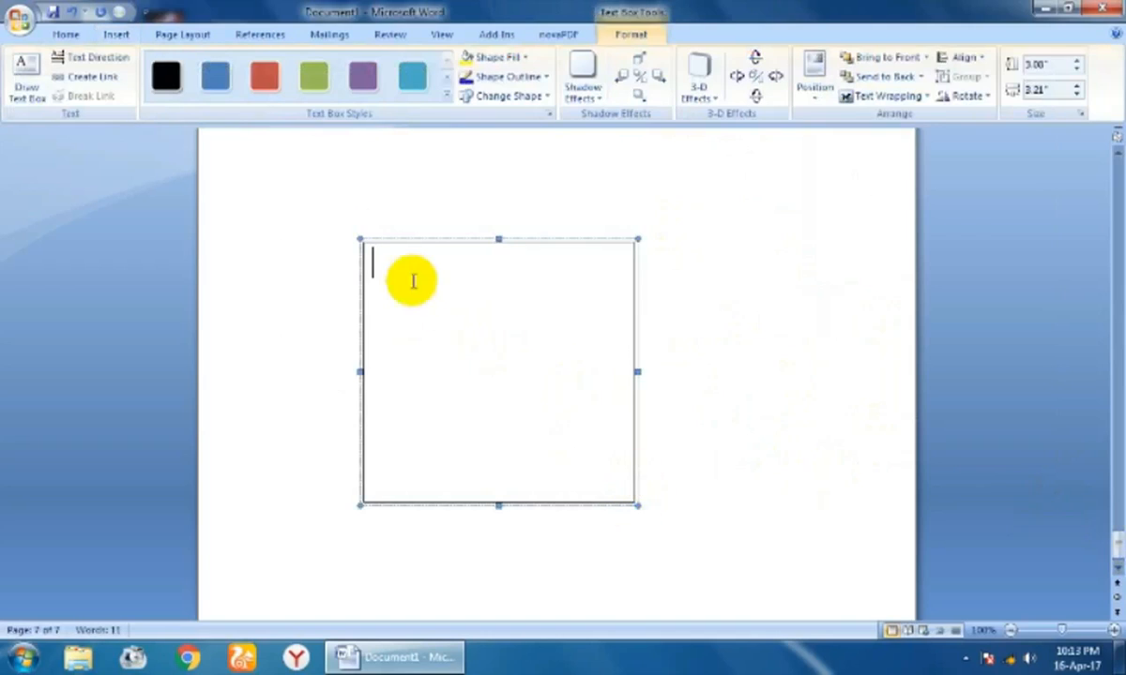
Fill the drawn text box with several lines of sample text and clear the text again.
type("sadfsafsadhfgsafsdajf sadjfhsadjfkhsjkfhsad jkfasjfhsafhsakjfhsakj fhsasaasj")
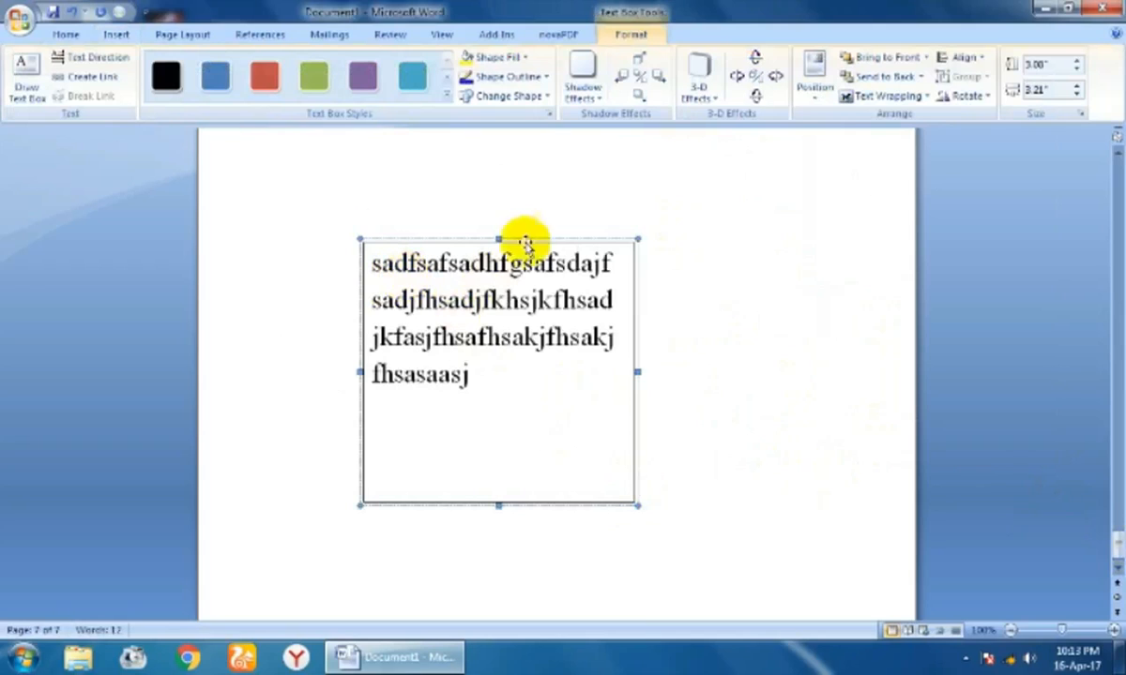
left_click_drag(498, 370, 247, 260)
key("Delete")
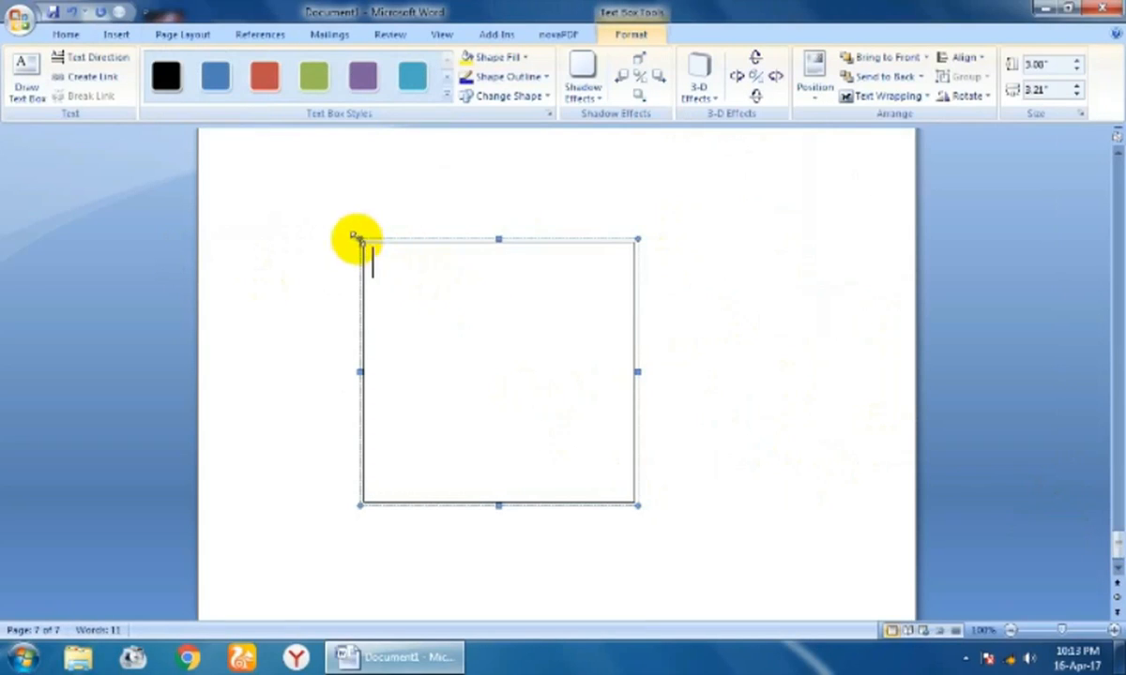
Shrink the empty text box to about 2.81" high and 3" wide and move it up and left on the page.
left_click_drag(360, 237, 381, 266)
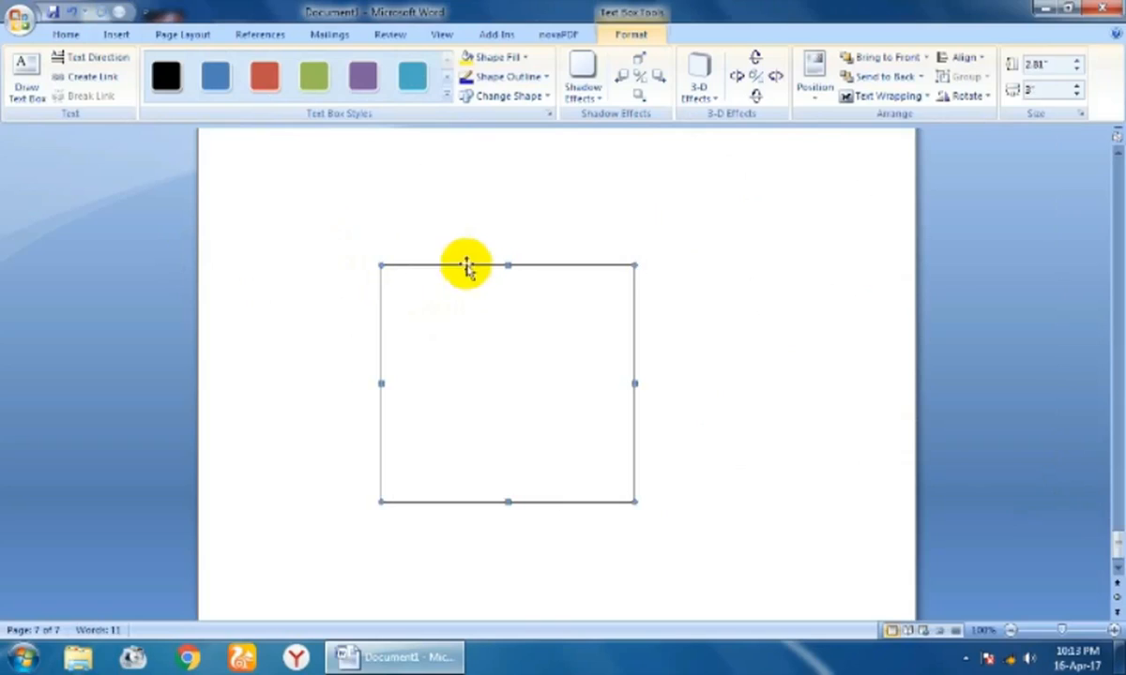
left_click_drag(466, 268, 415, 207)
right_click(411, 253)
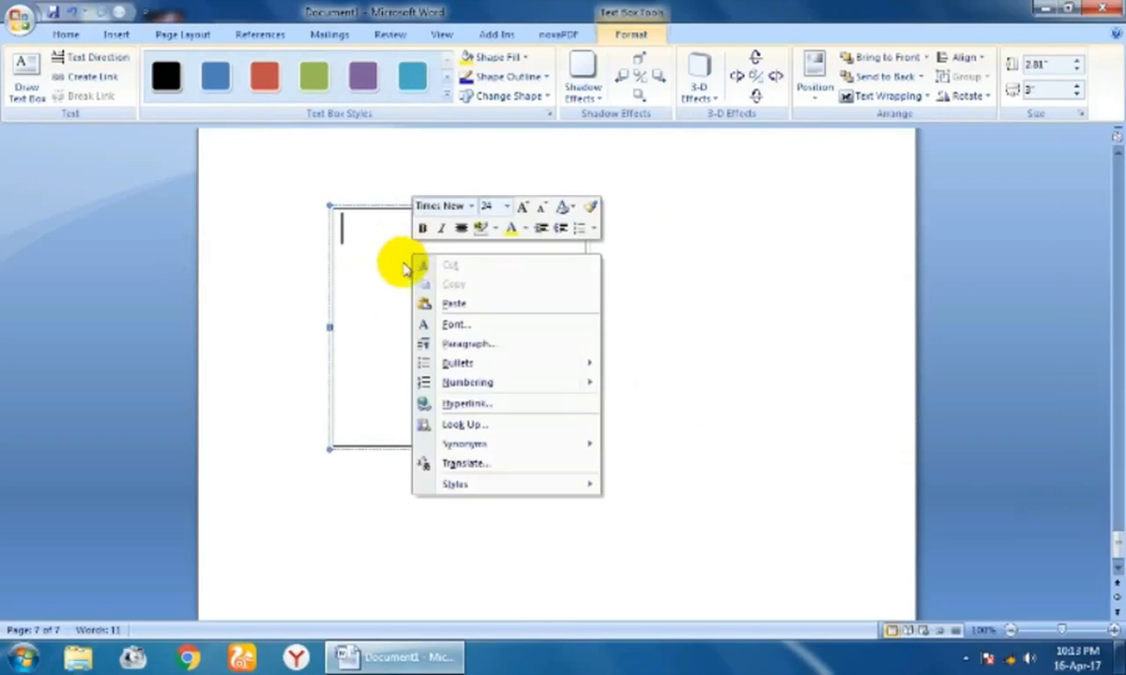
left_click(386, 284)
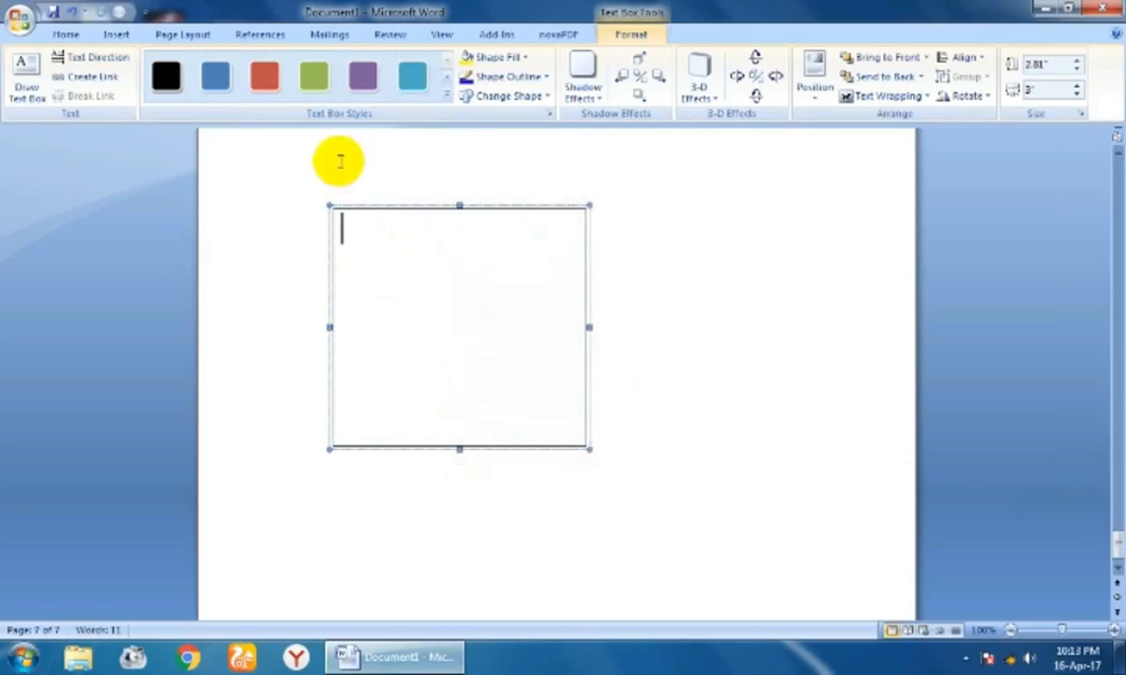
Insert the picture Flower.jpg into the text box and fit the whole picture inside its frame.
left_click(120, 34)
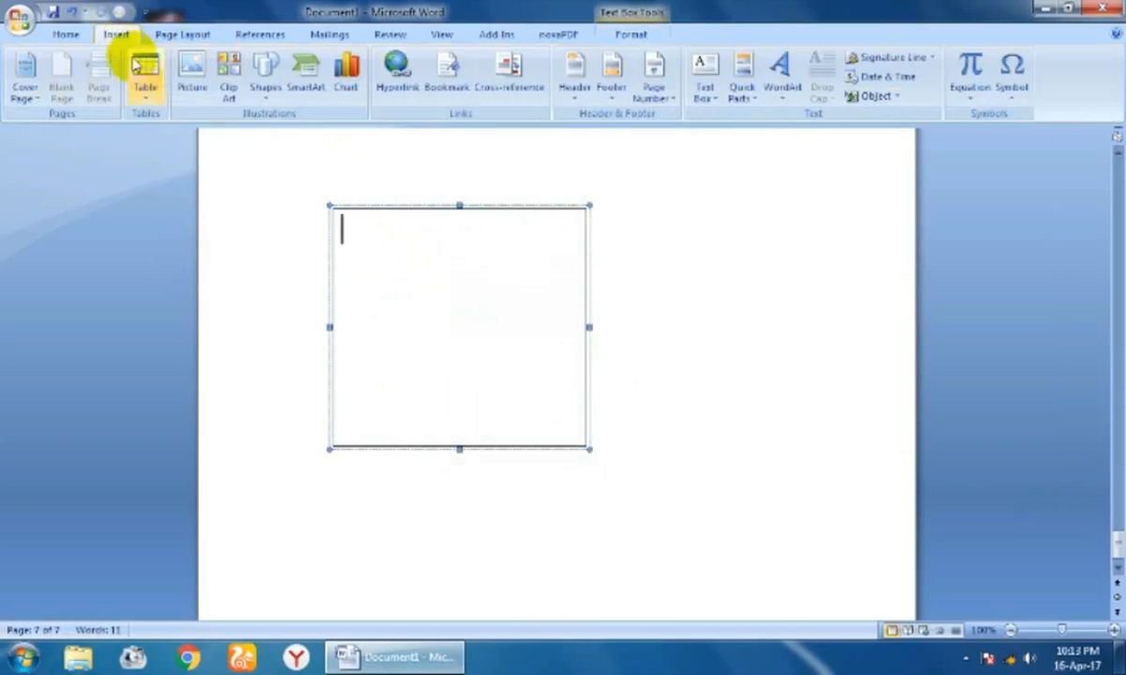
left_click(191, 87)
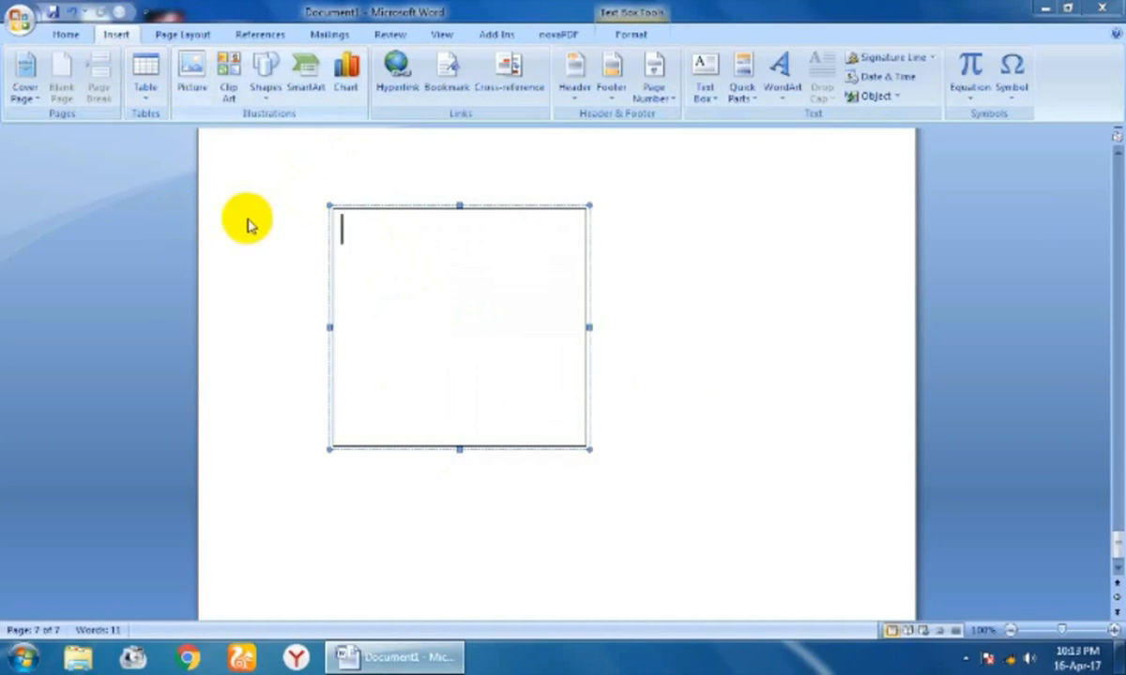
left_click(211, 192)
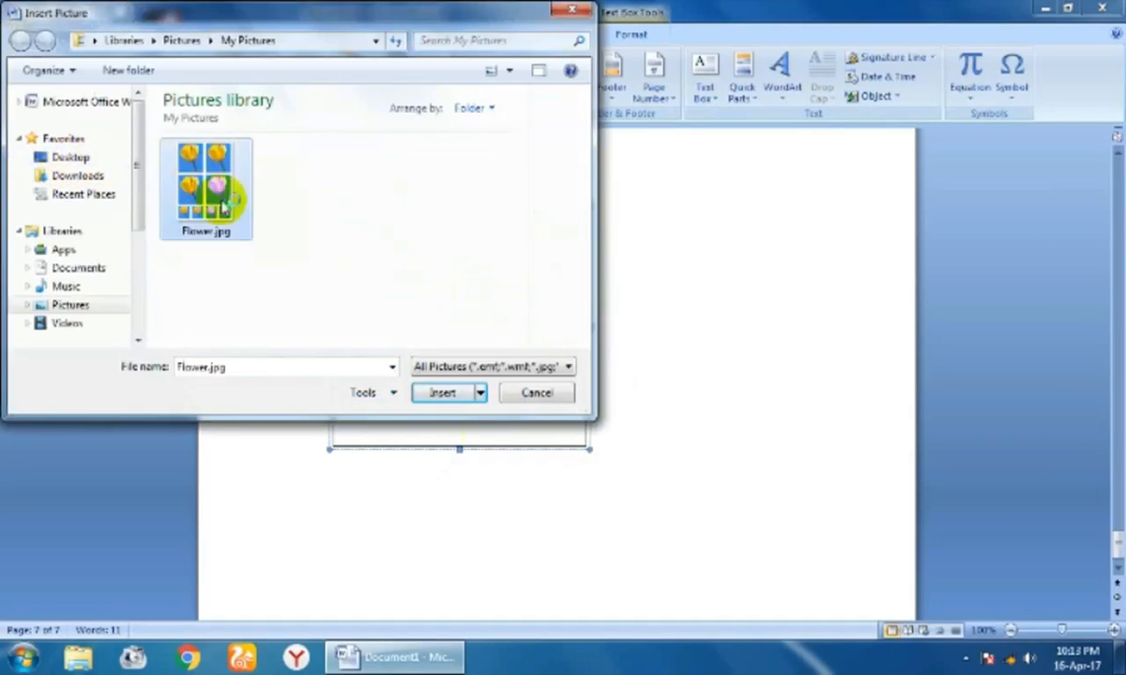
left_click(446, 394)
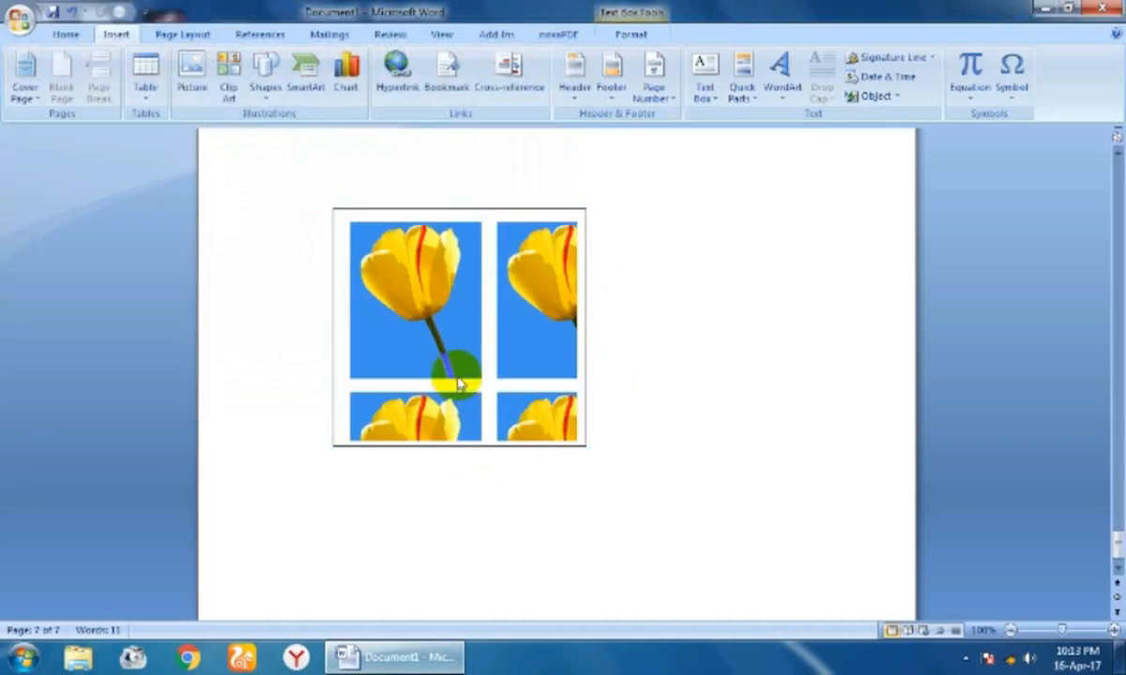
left_click_drag(465, 322, 583, 327)
left_click(653, 332)
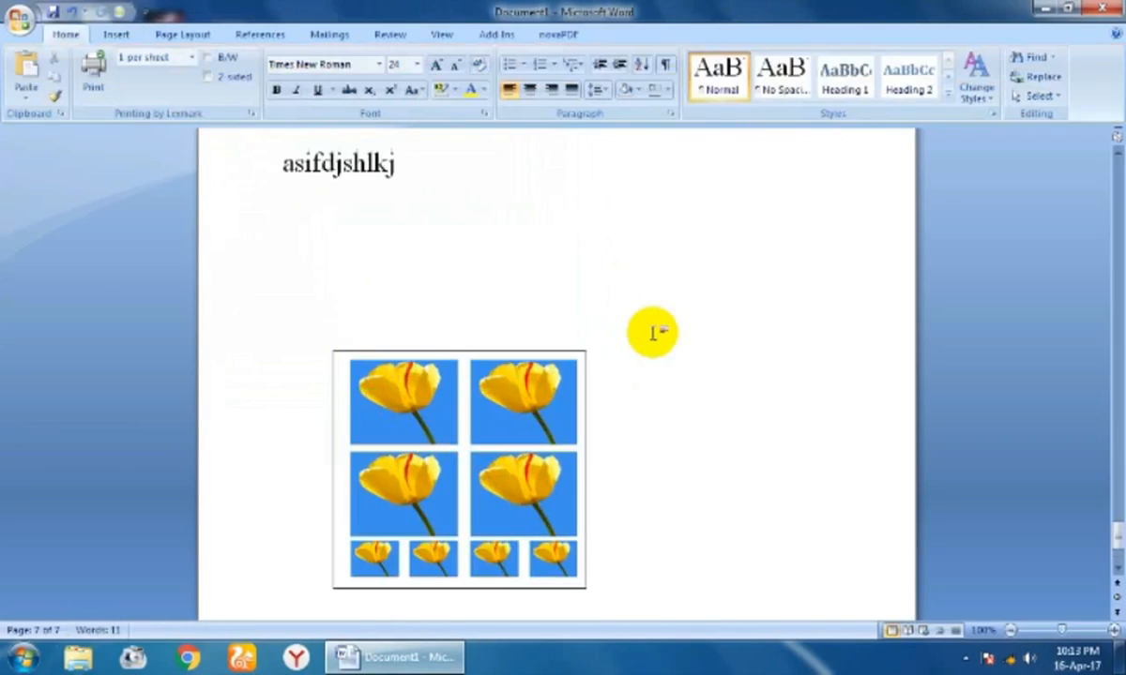
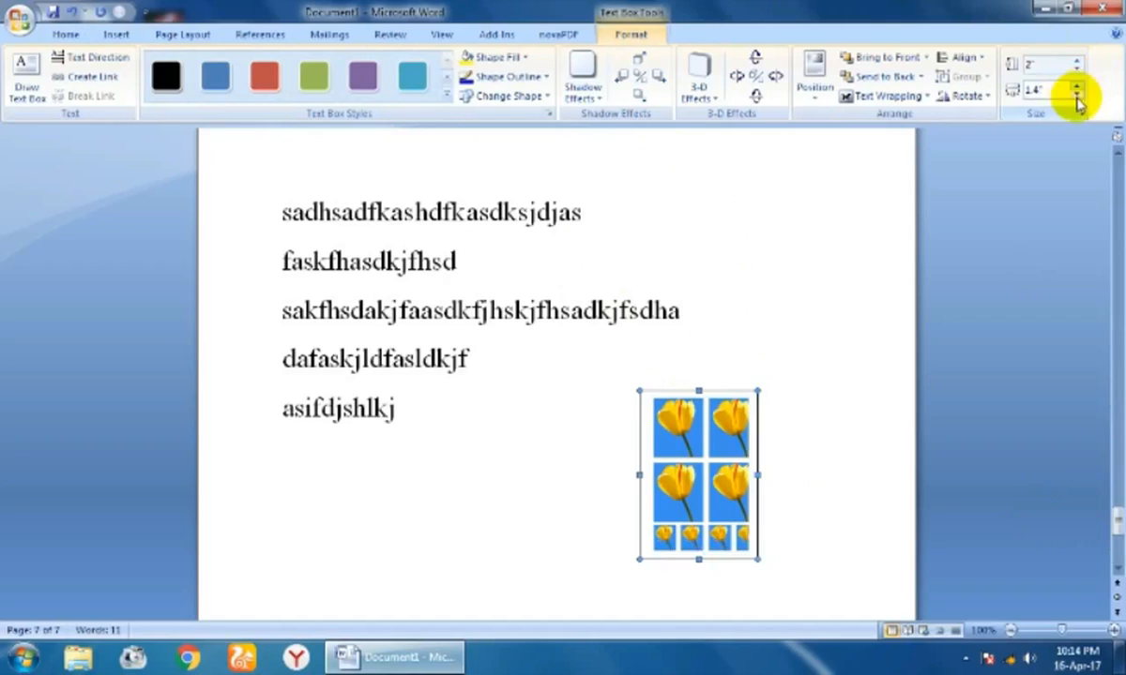
Place the insertion point in the blank area below the sample text and look through the Quick Parts document properties and WordArt styles.
left_click(766, 267)
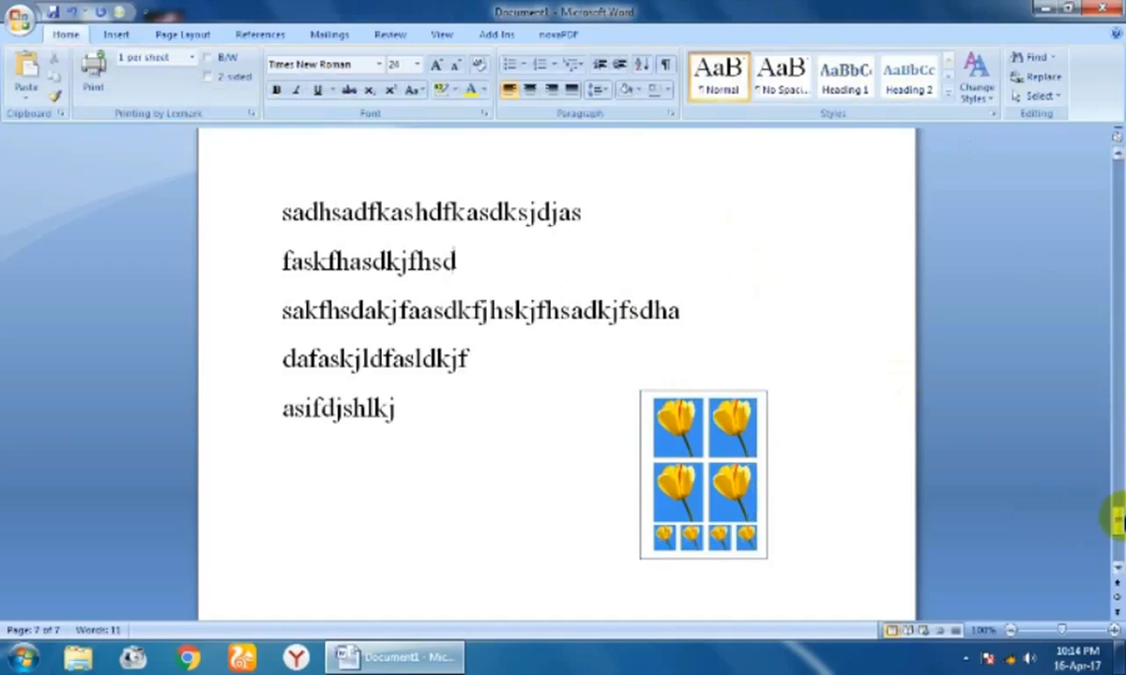
left_click_drag(1114, 515, 1118, 543)
scroll(363, 458, "up", 2)
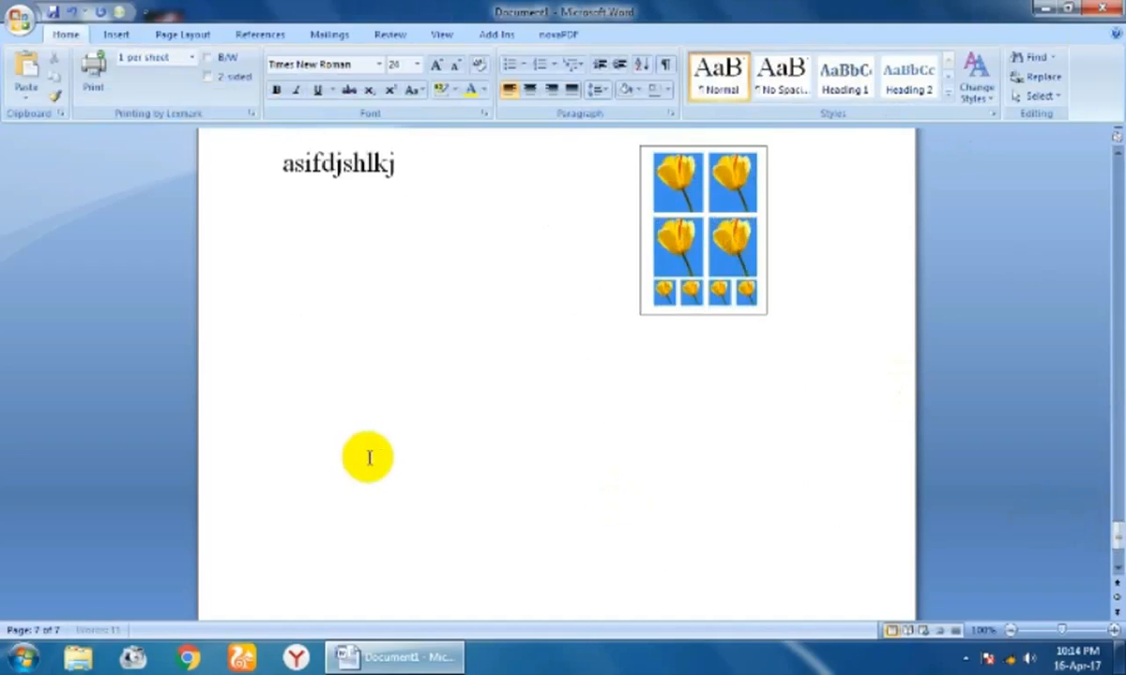
left_click(368, 458)
left_click(118, 36)
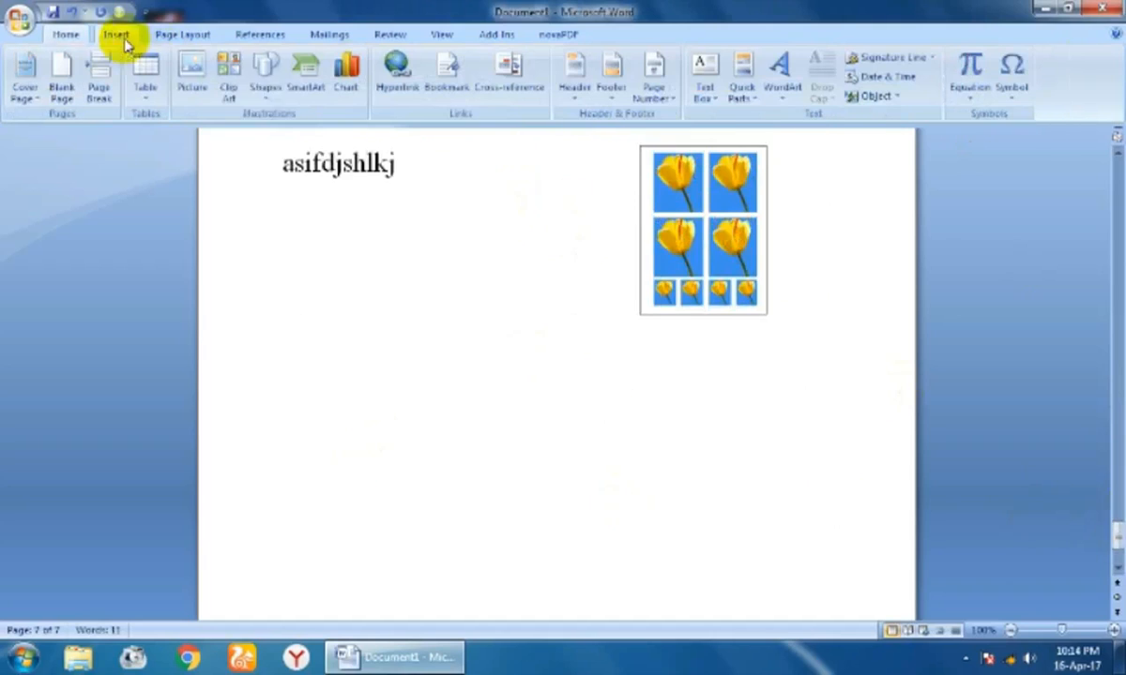
left_click(742, 93)
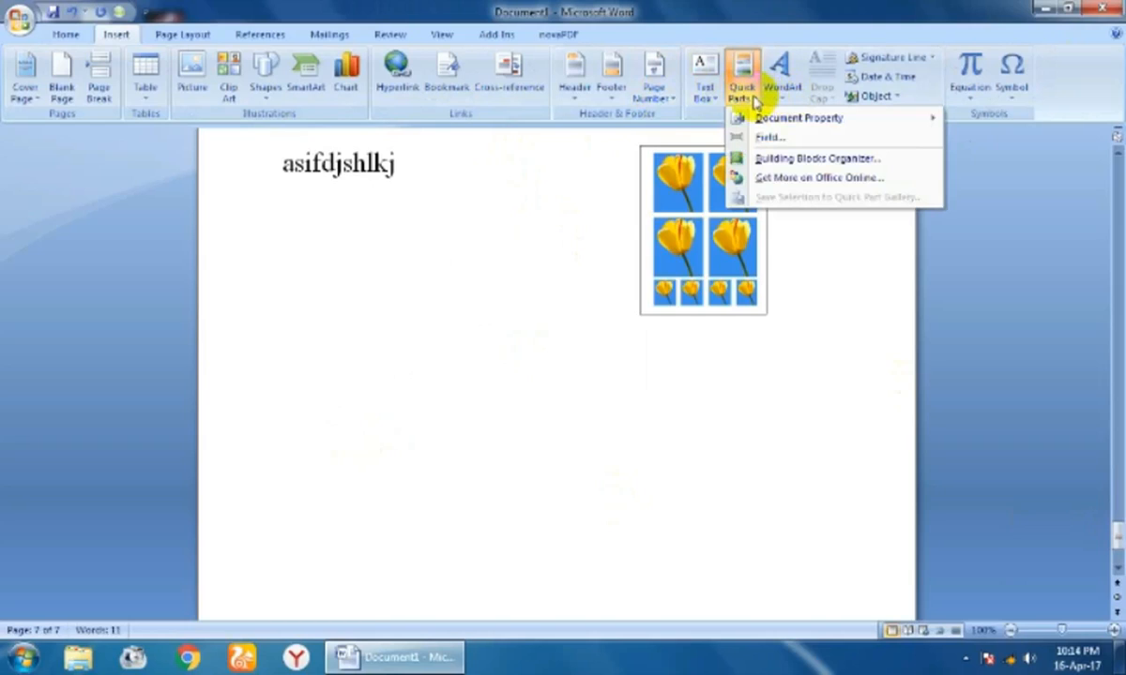
mouse_move(761, 125)
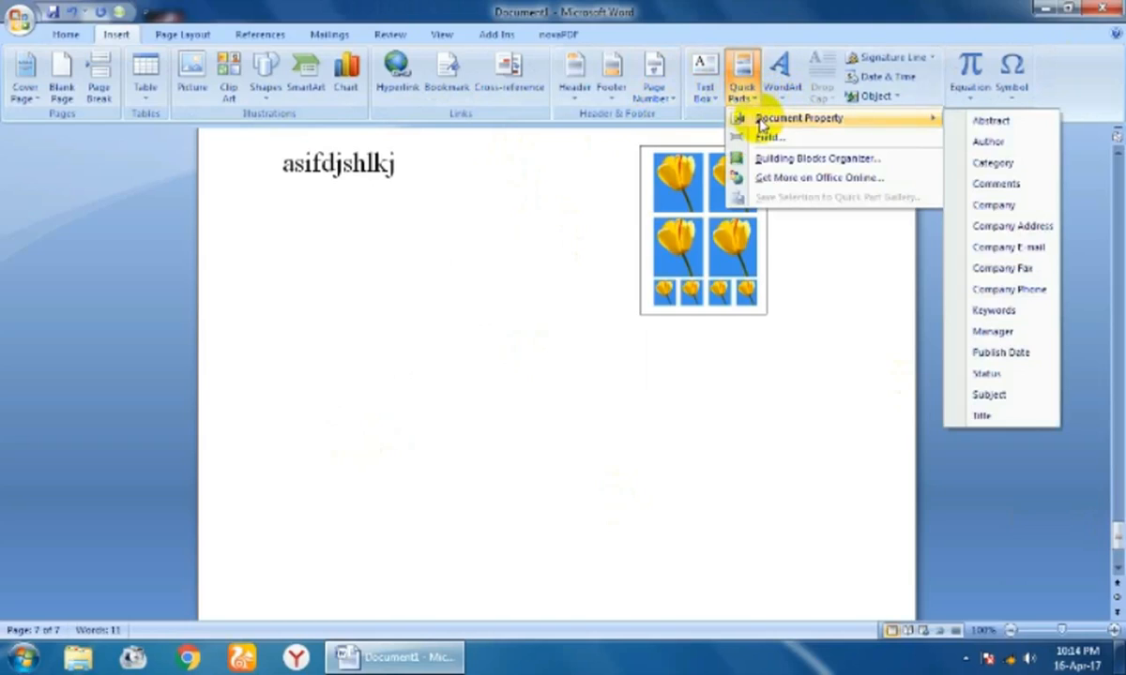
left_click(794, 98)
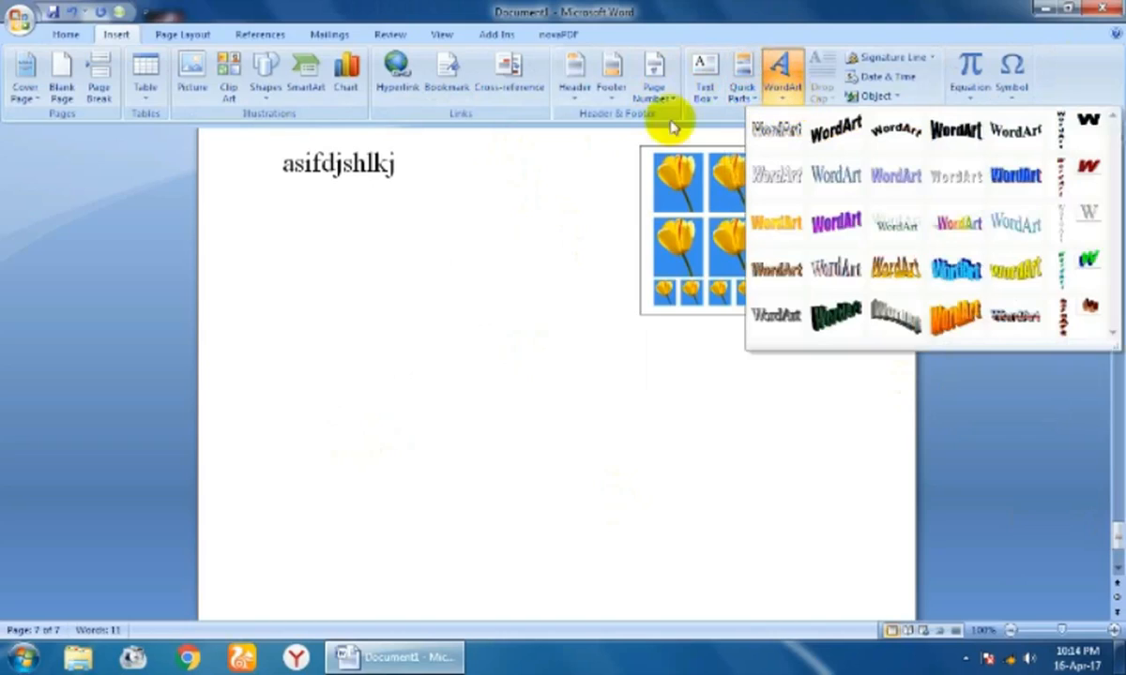
Enter the text "Information BANK" in the blank area below the picture.
left_click(525, 508)
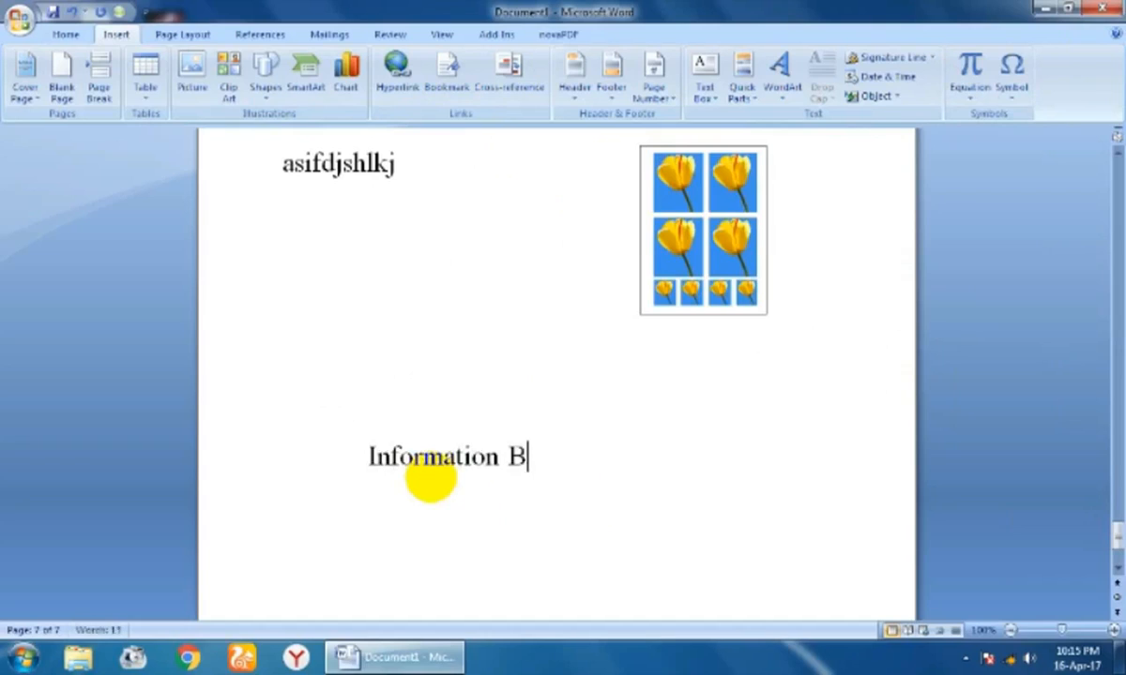
left_click_drag(668, 447, 334, 460)
left_click(83, 34)
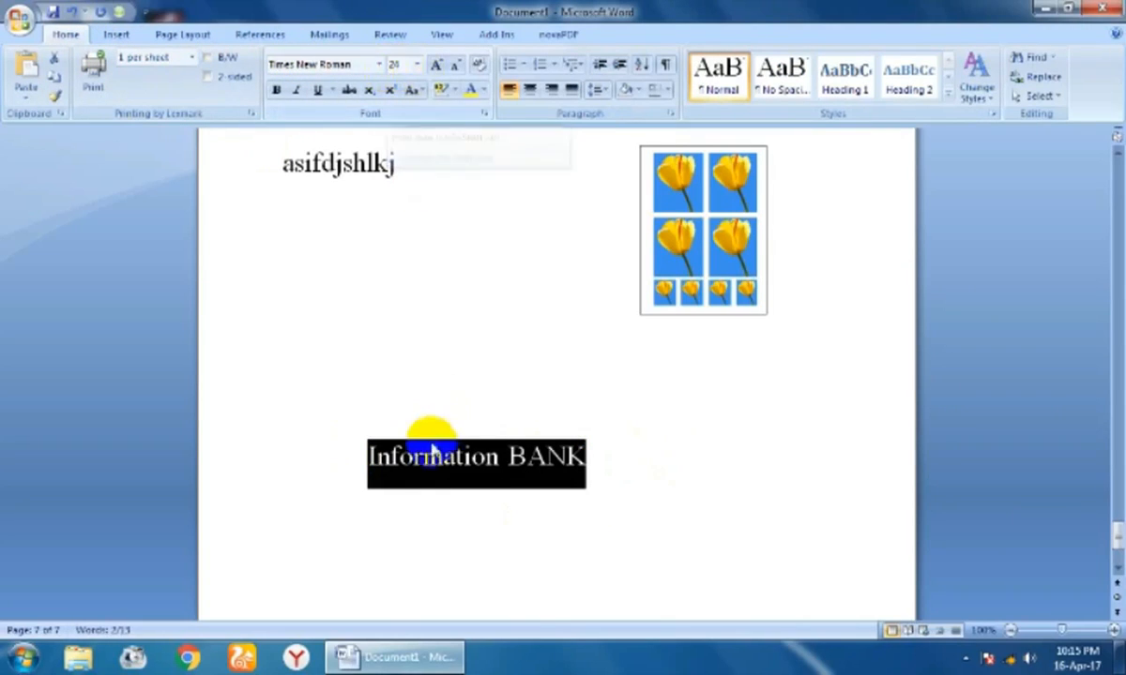
left_click(611, 466)
left_click_drag(612, 467, 323, 476)
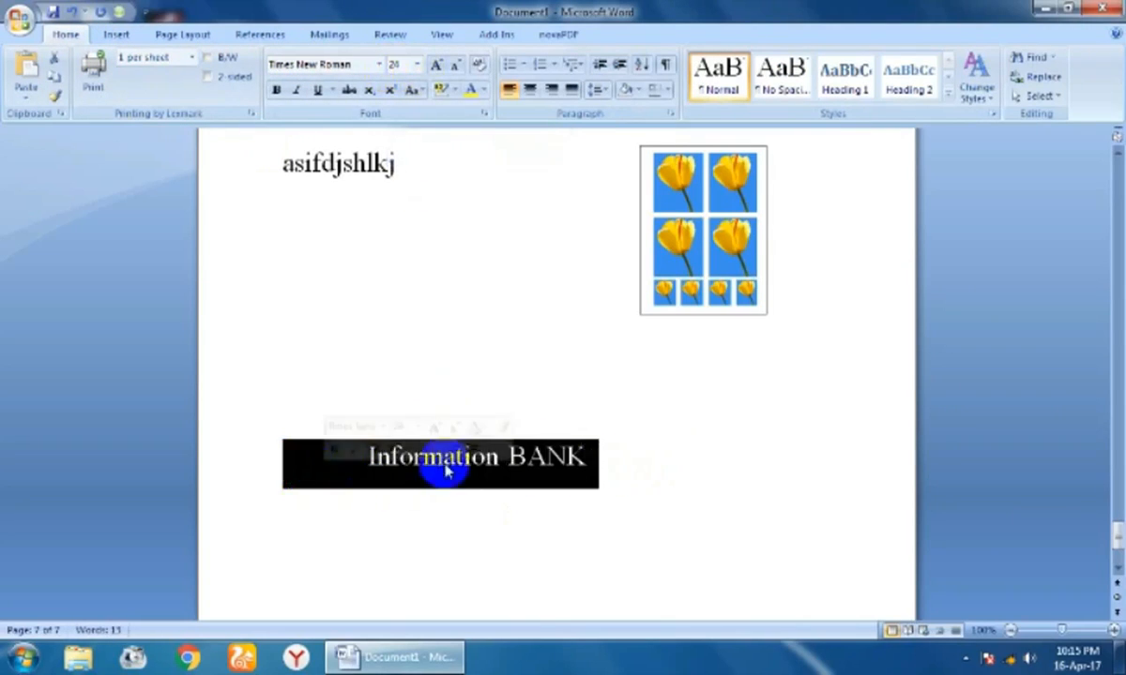
left_click(621, 456)
left_click_drag(621, 457, 417, 467)
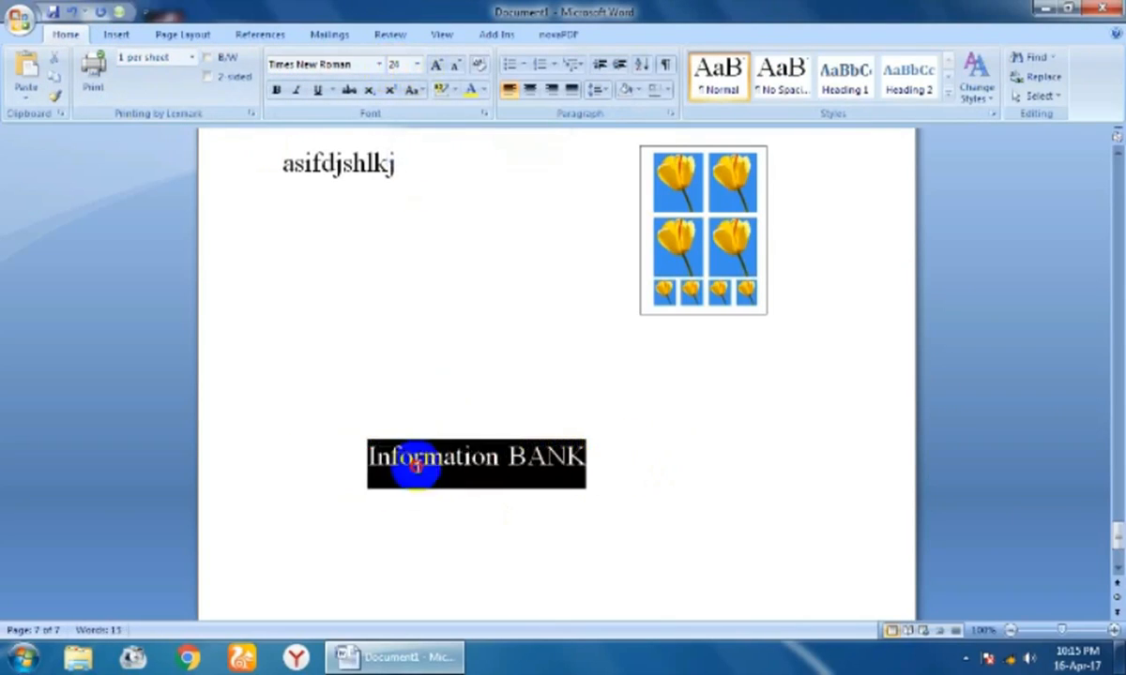
left_click(111, 33)
left_click(779, 86)
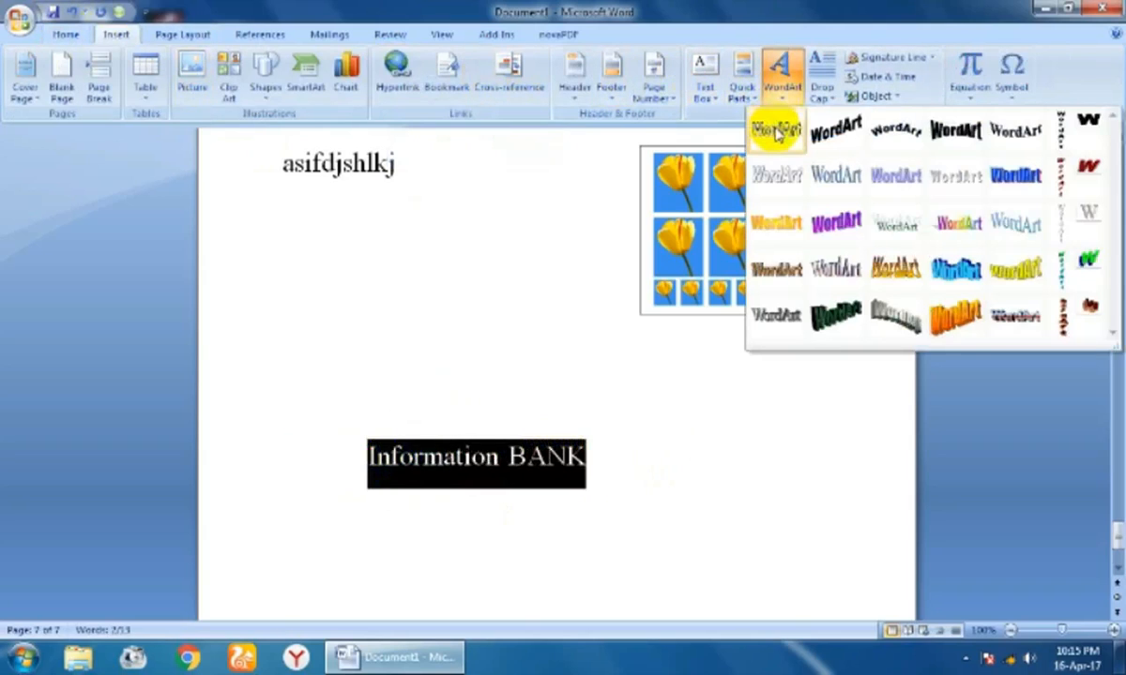
left_click(778, 133)
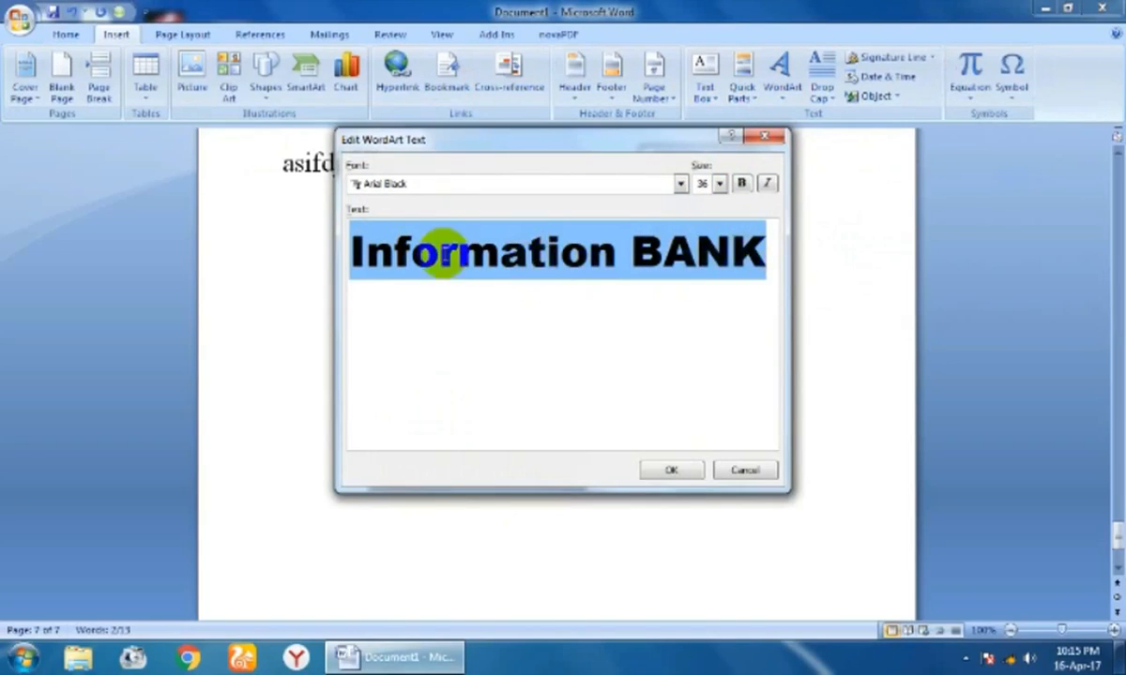
key("BackSpace")
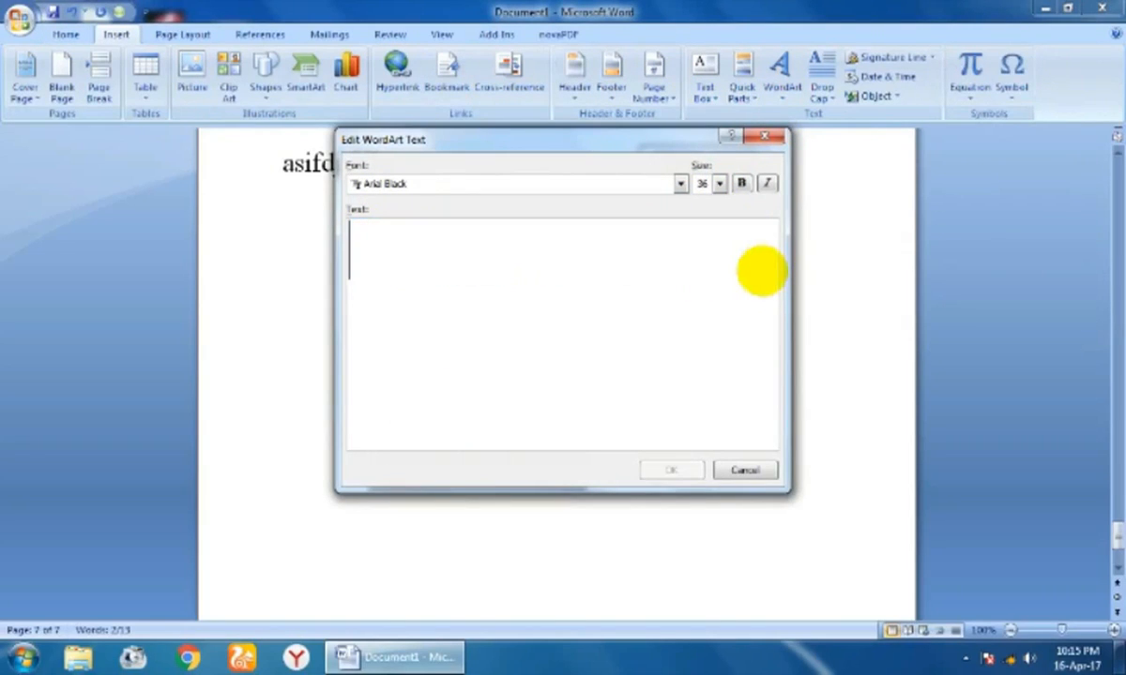
key("Escape")
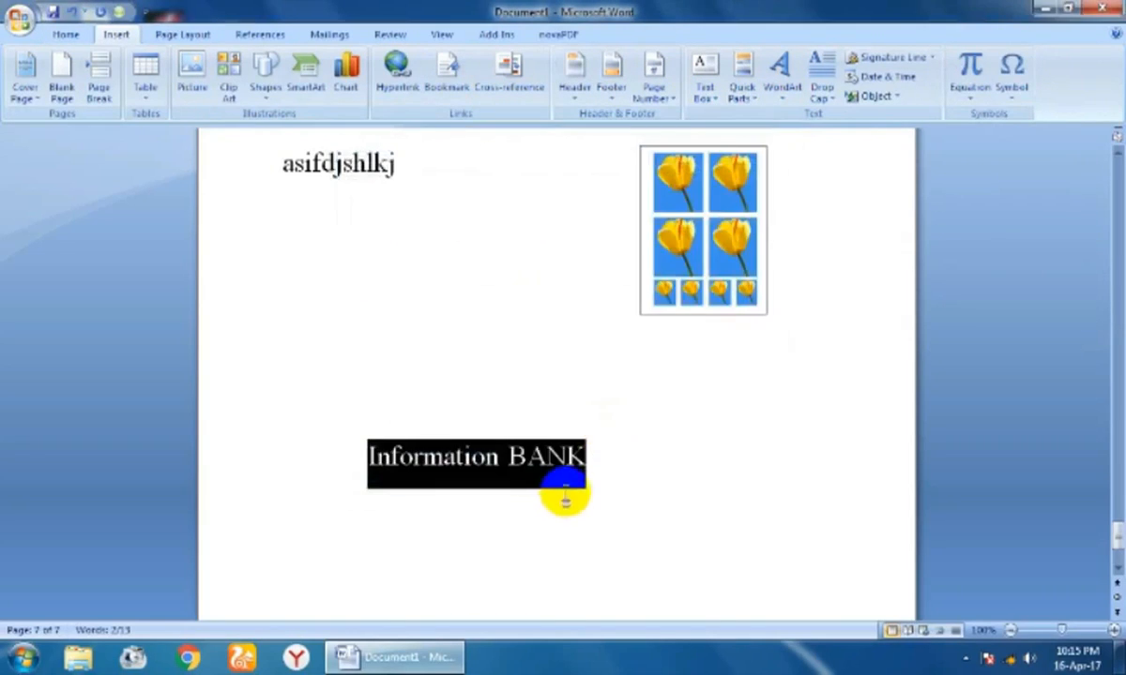
Delete the typed "Information BANK" text and insert WordArt reading "Information BANK" in the plain outlined style.
key("Delete")
left_click(778, 76)
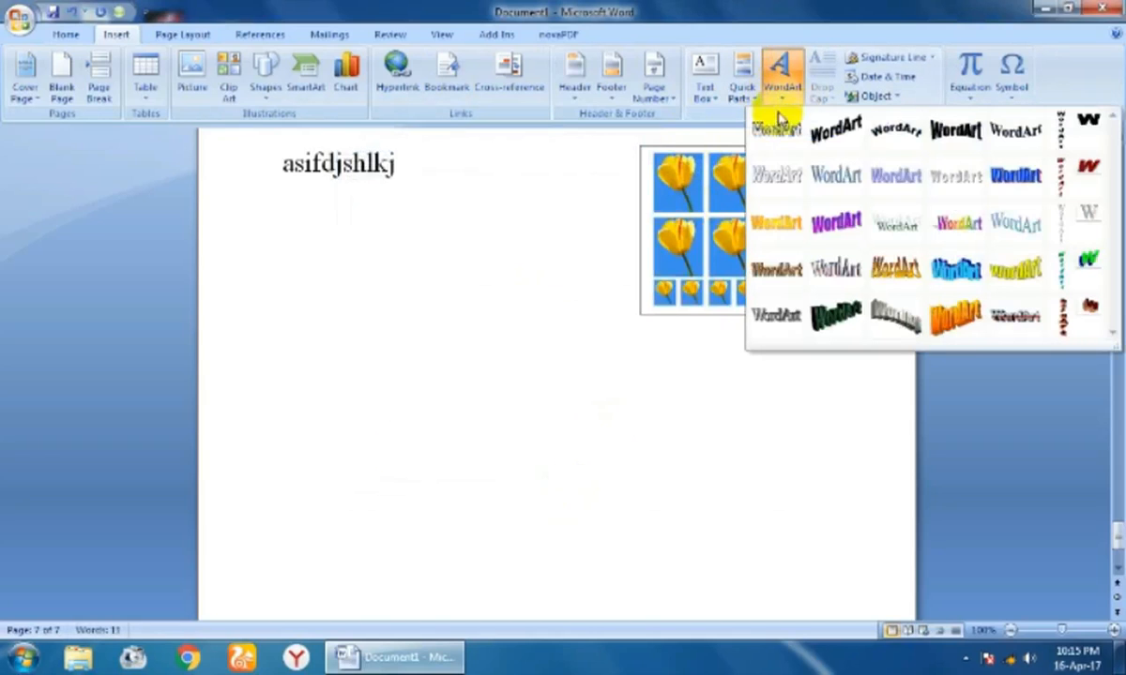
left_click(771, 187)
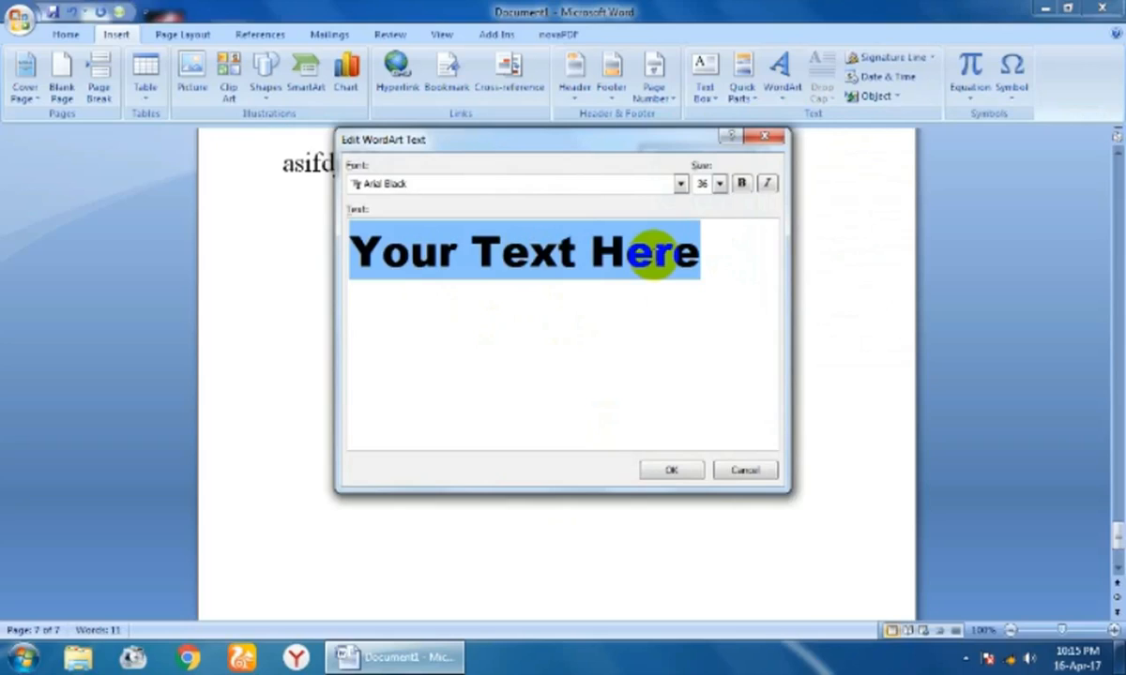
type("Information BANK")
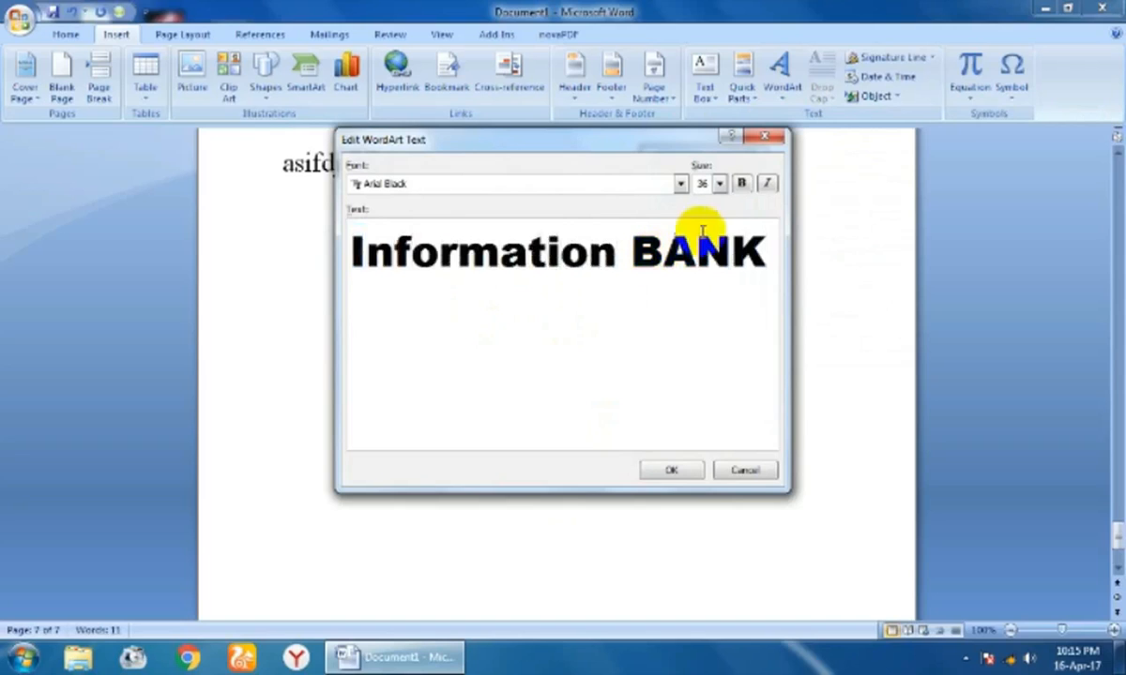
left_click(670, 470)
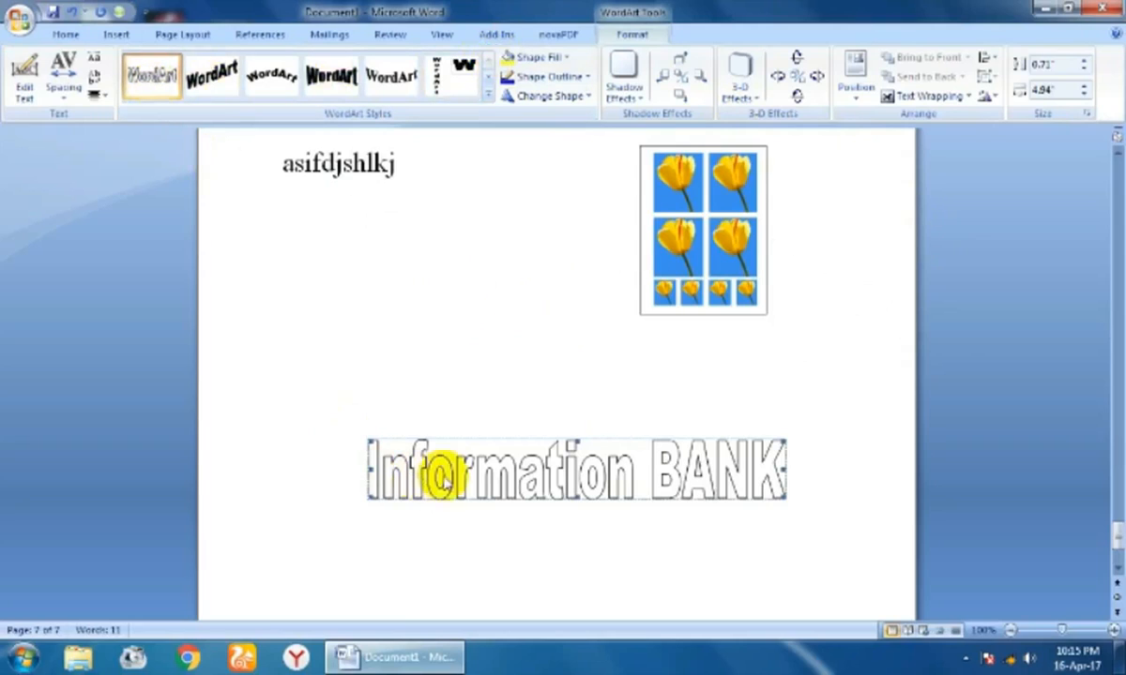
Move the "Information BANK" WordArt to the beginning of page 7, above the first line of sample text.
left_click_drag(1117, 538, 1117, 538)
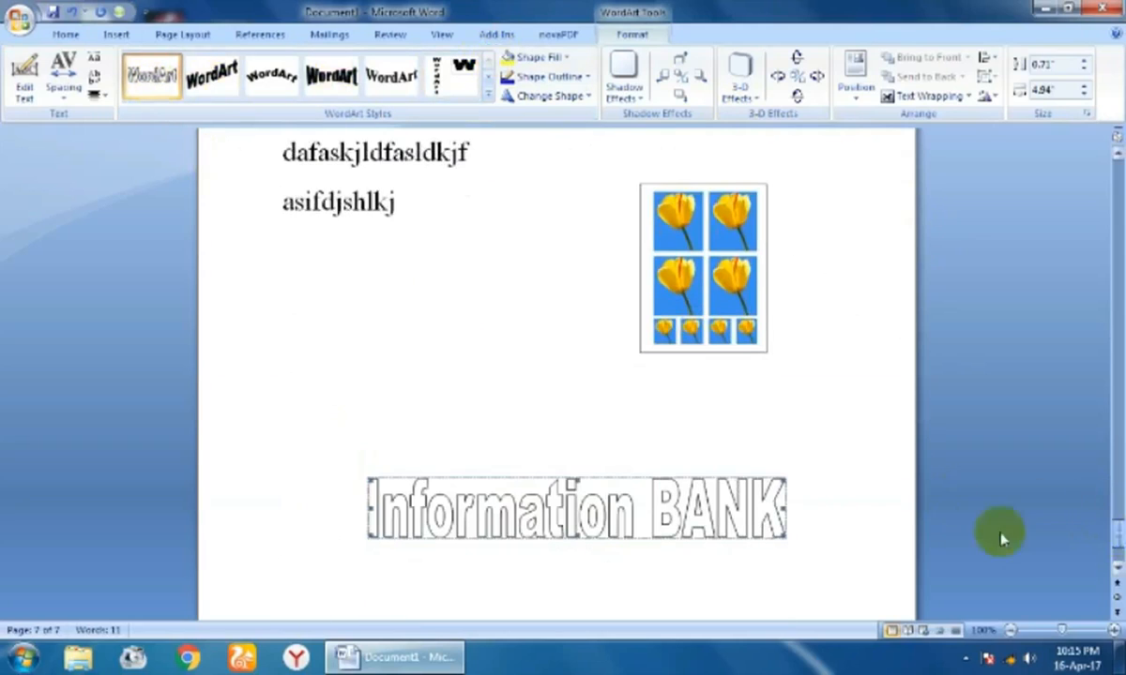
left_click_drag(619, 506, 666, 151)
left_click_drag(1116, 531, 1116, 449)
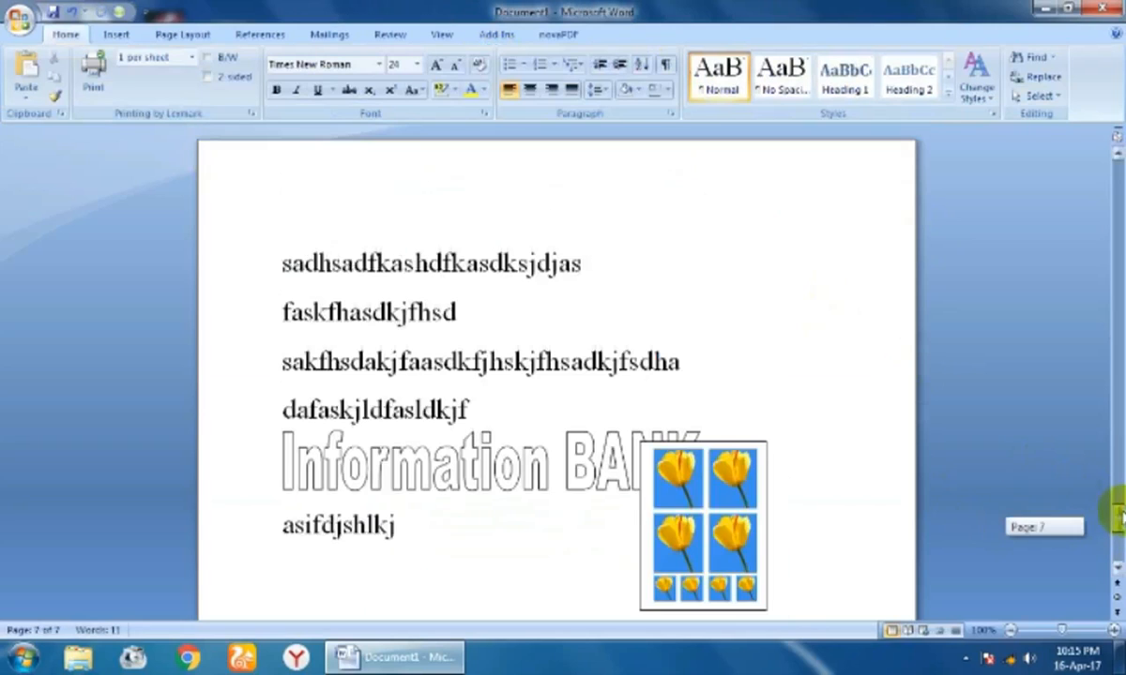
left_click(575, 460)
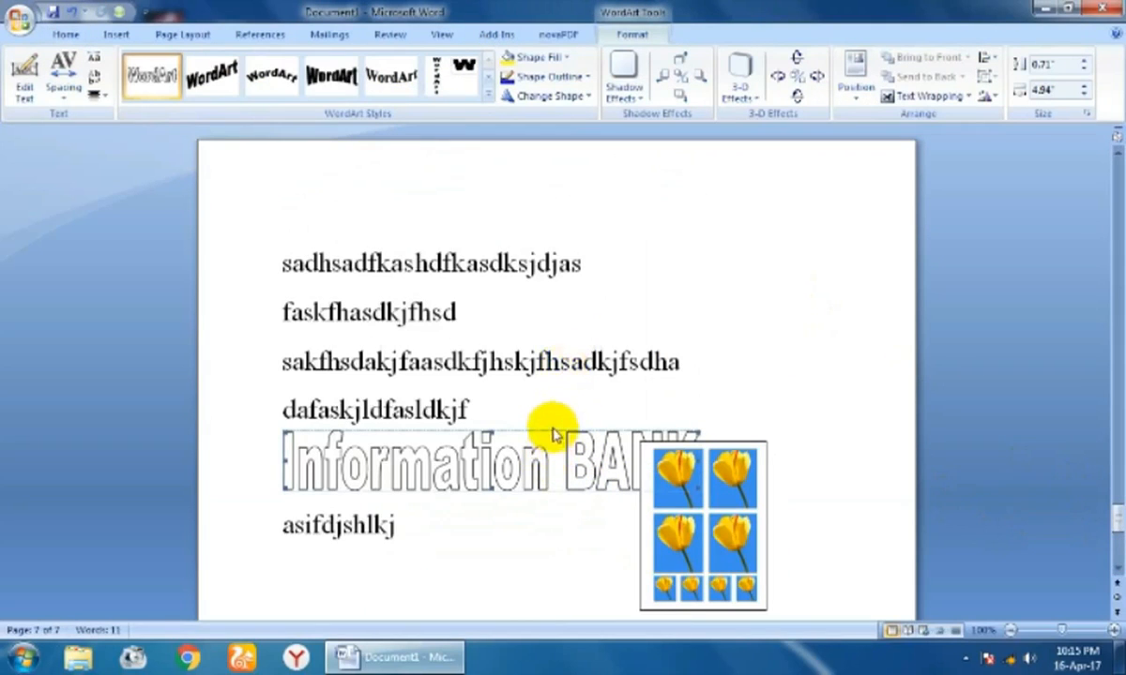
left_click_drag(541, 434, 533, 259)
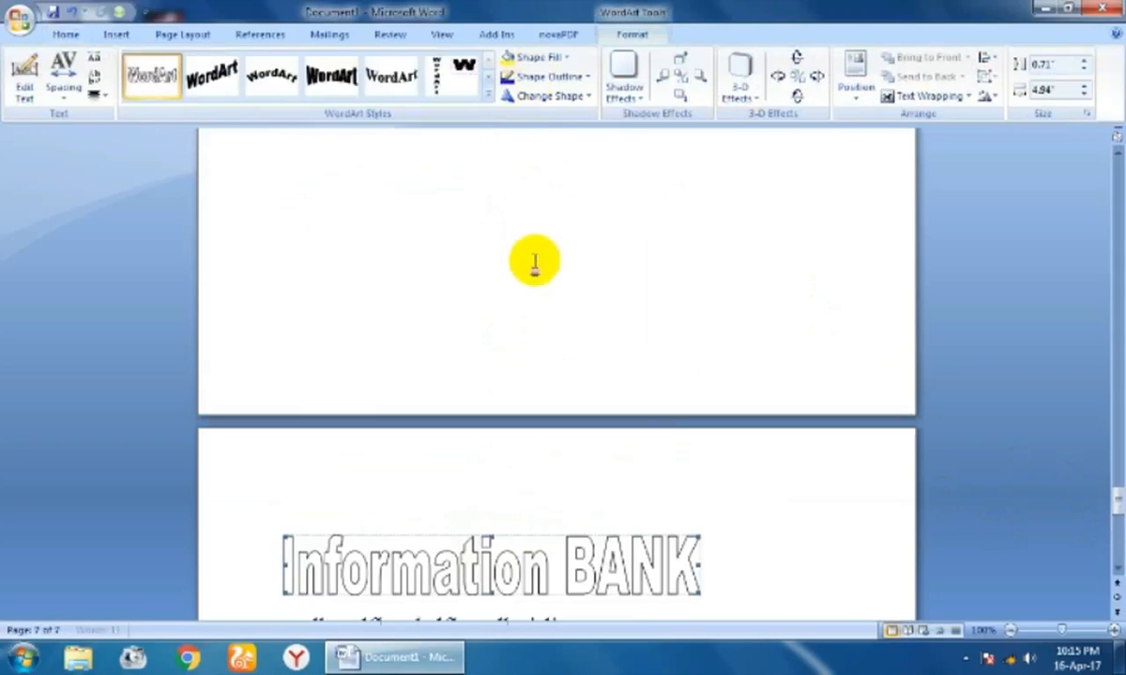
left_click_drag(598, 543, 623, 513)
left_click(638, 555)
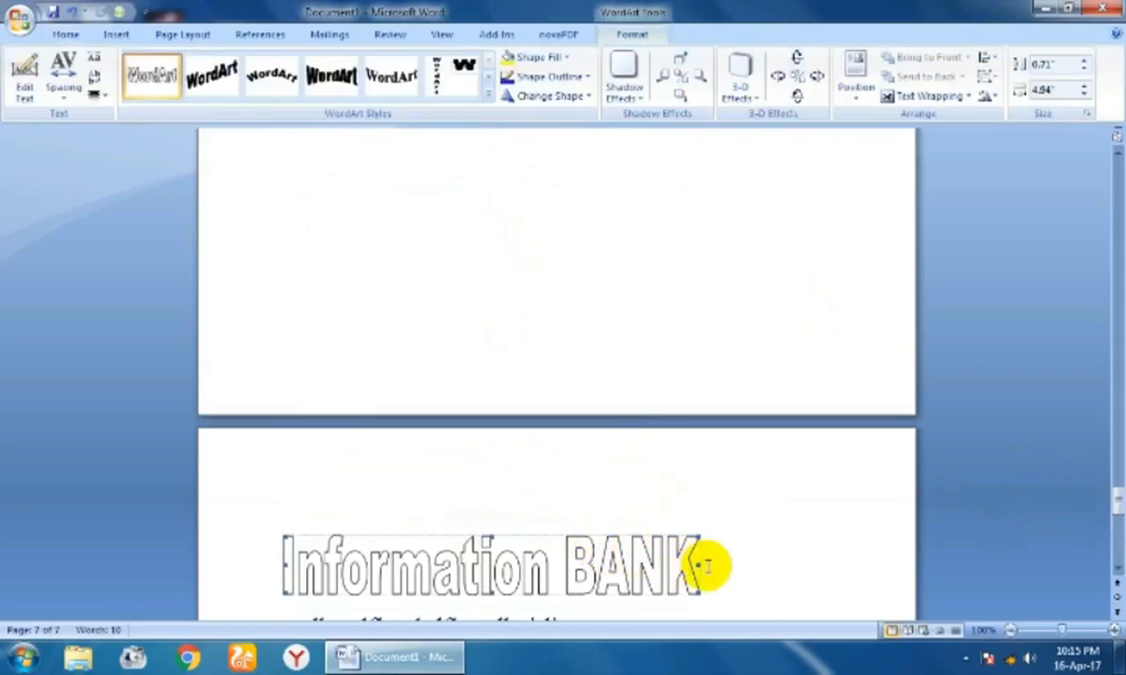
Stretch the "Information BANK" WordArt to about 6.93" wide so it spans the page as a title.
left_click_drag(697, 567, 875, 565)
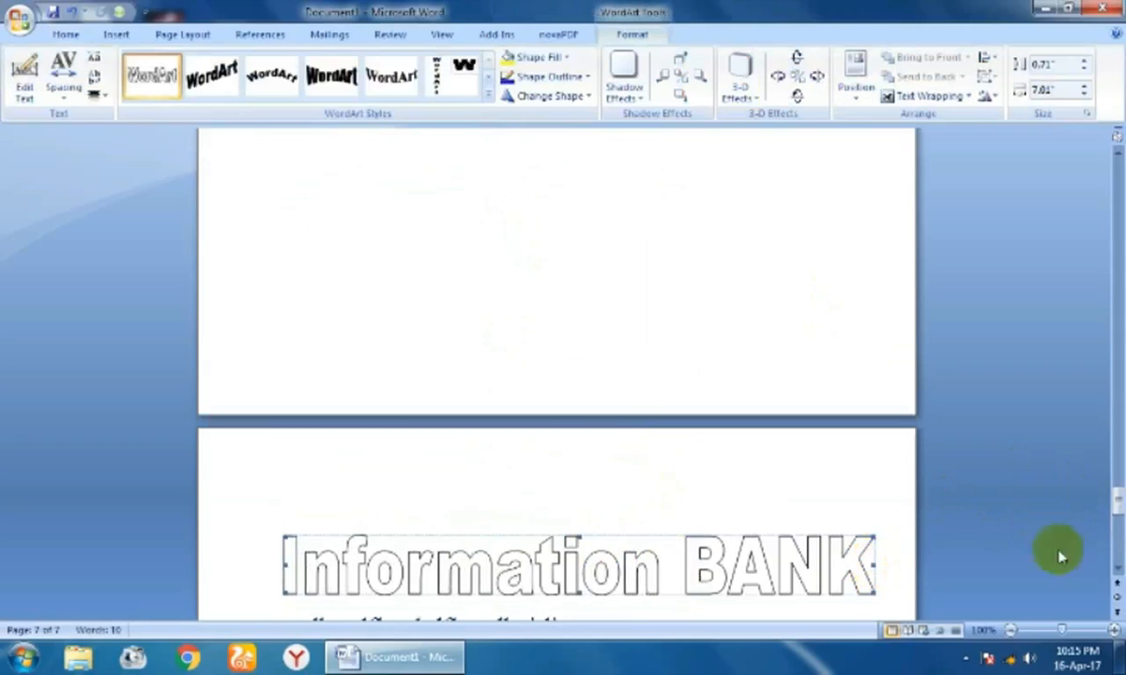
left_click_drag(1117, 502, 1114, 513)
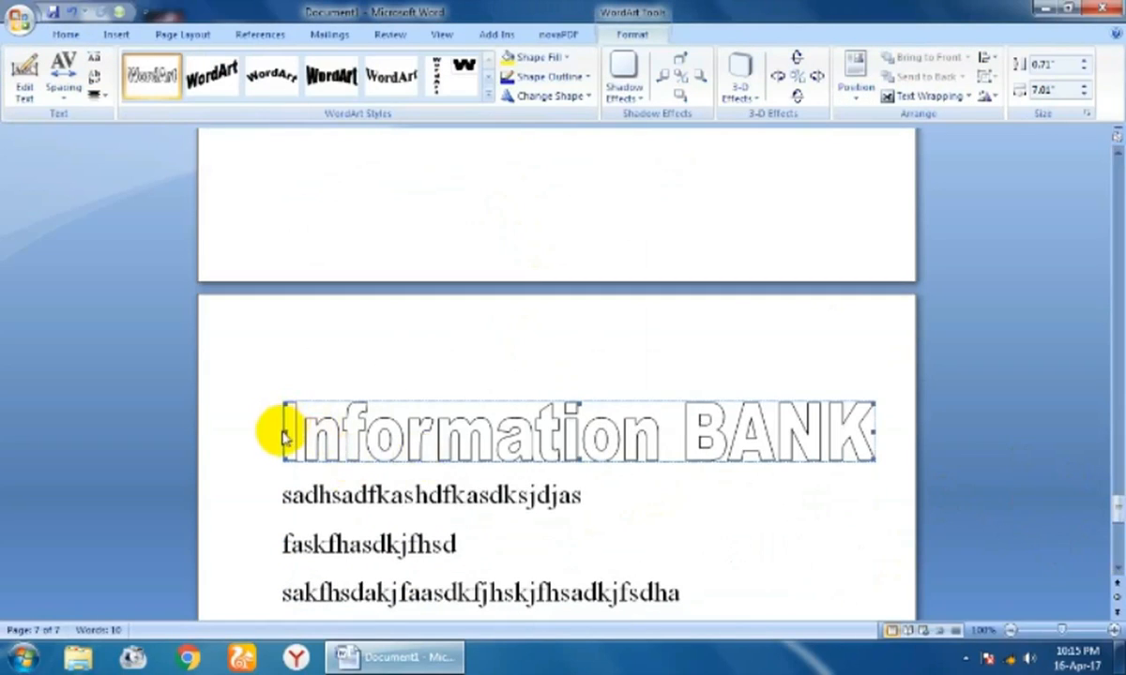
left_click_drag(277, 431, 239, 440)
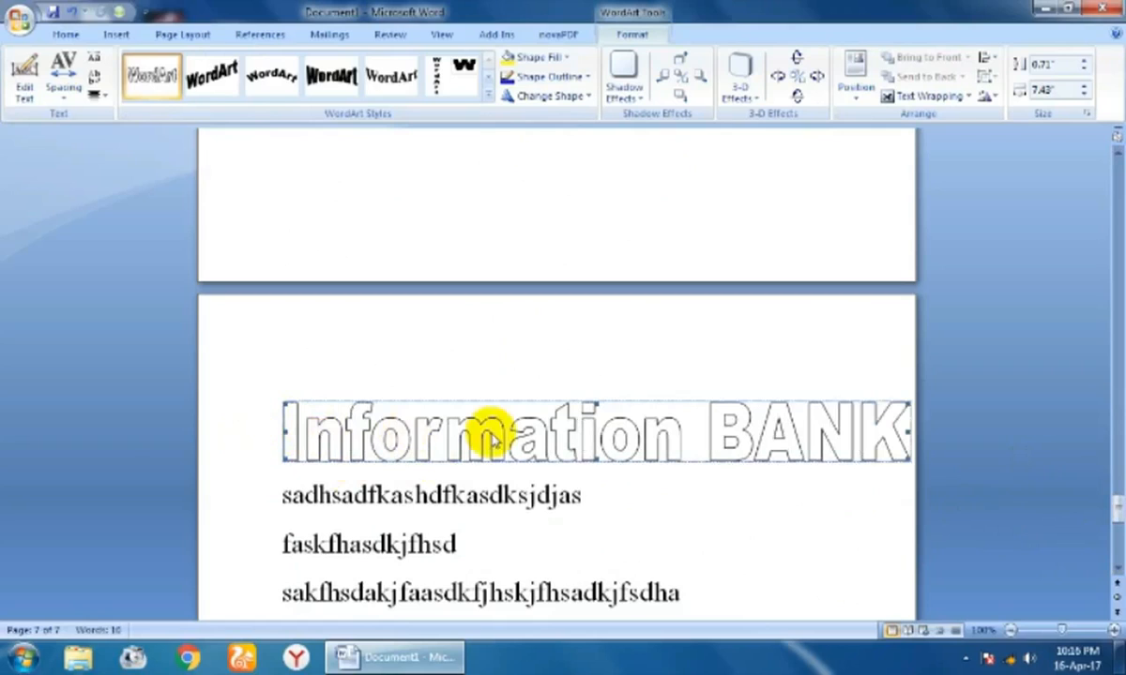
left_click_drag(491, 433, 404, 428)
left_click(778, 415)
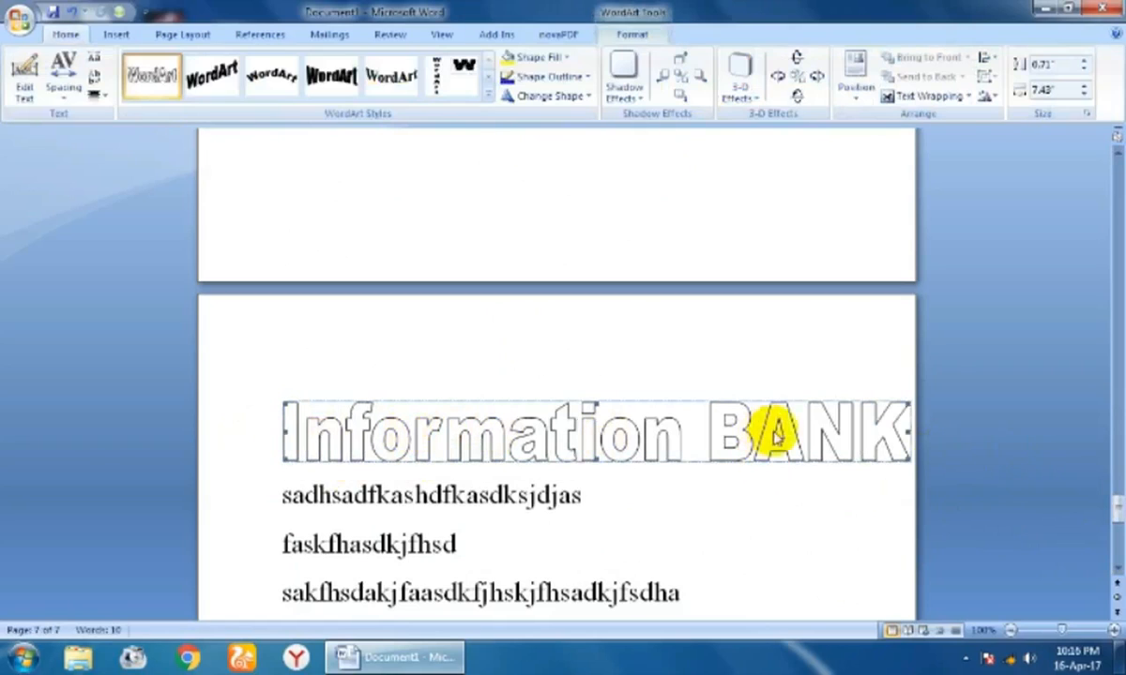
left_click_drag(905, 432, 870, 432)
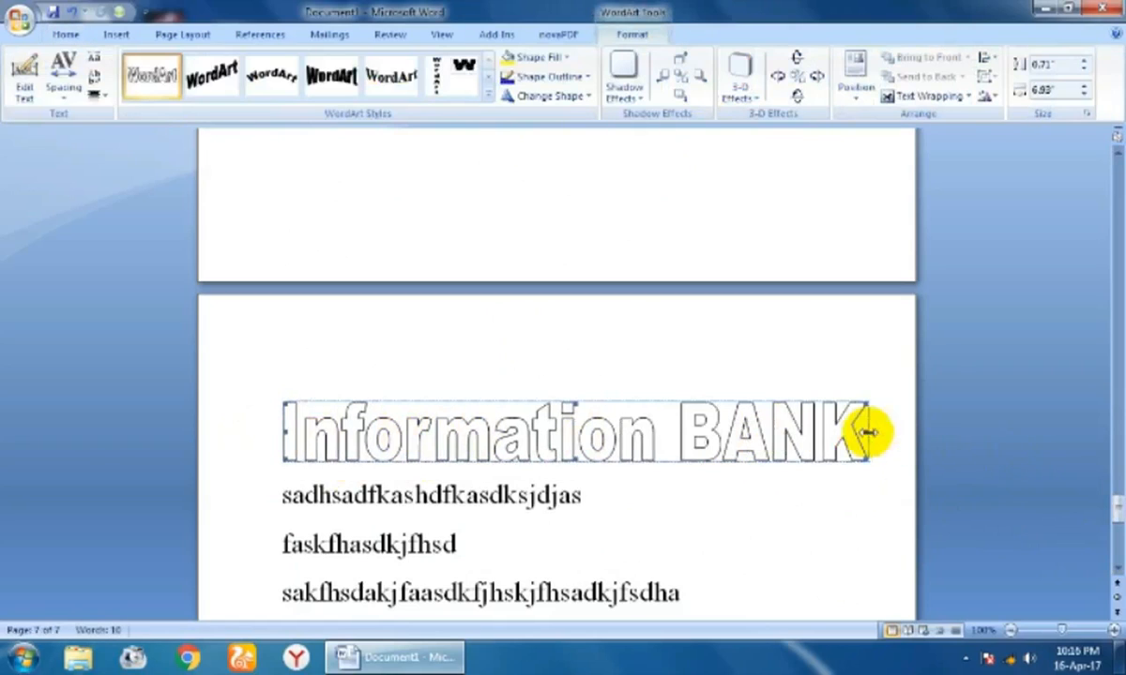
left_click_drag(580, 495, 278, 497)
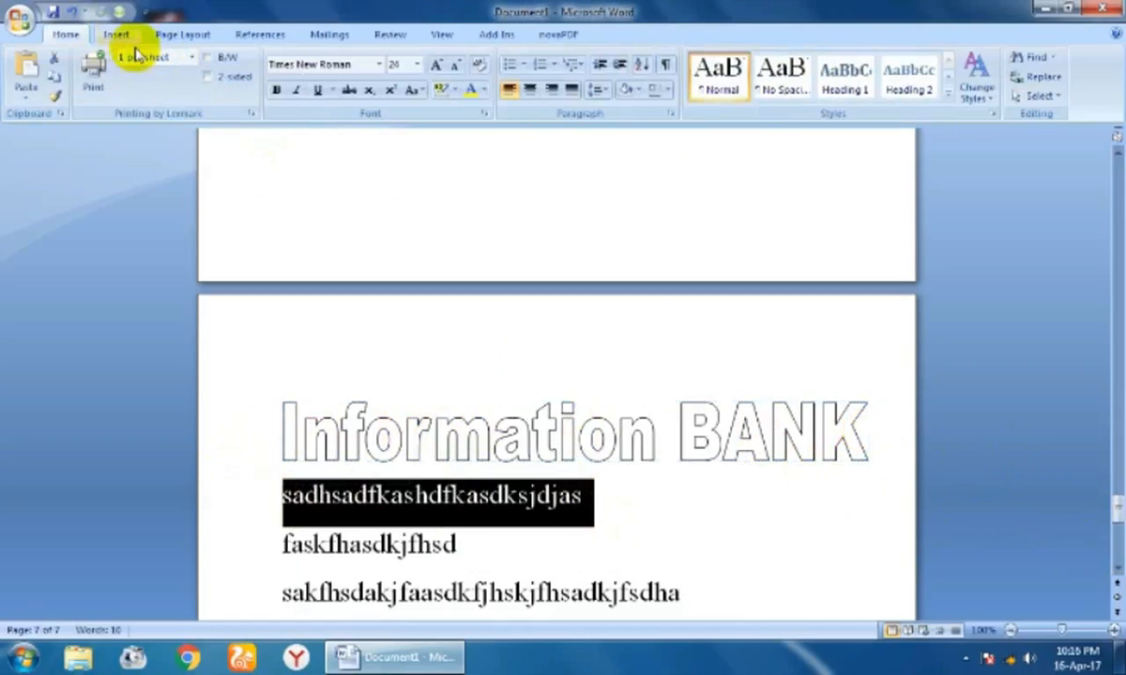
left_click(416, 65)
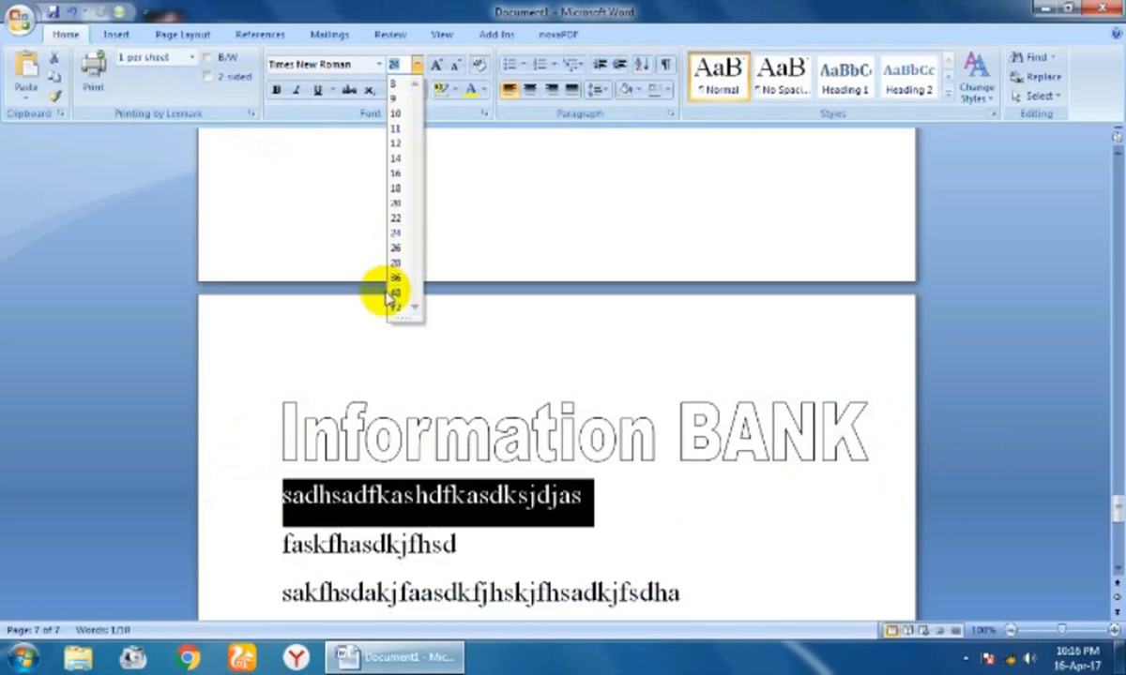
left_click(702, 424)
left_click(702, 422)
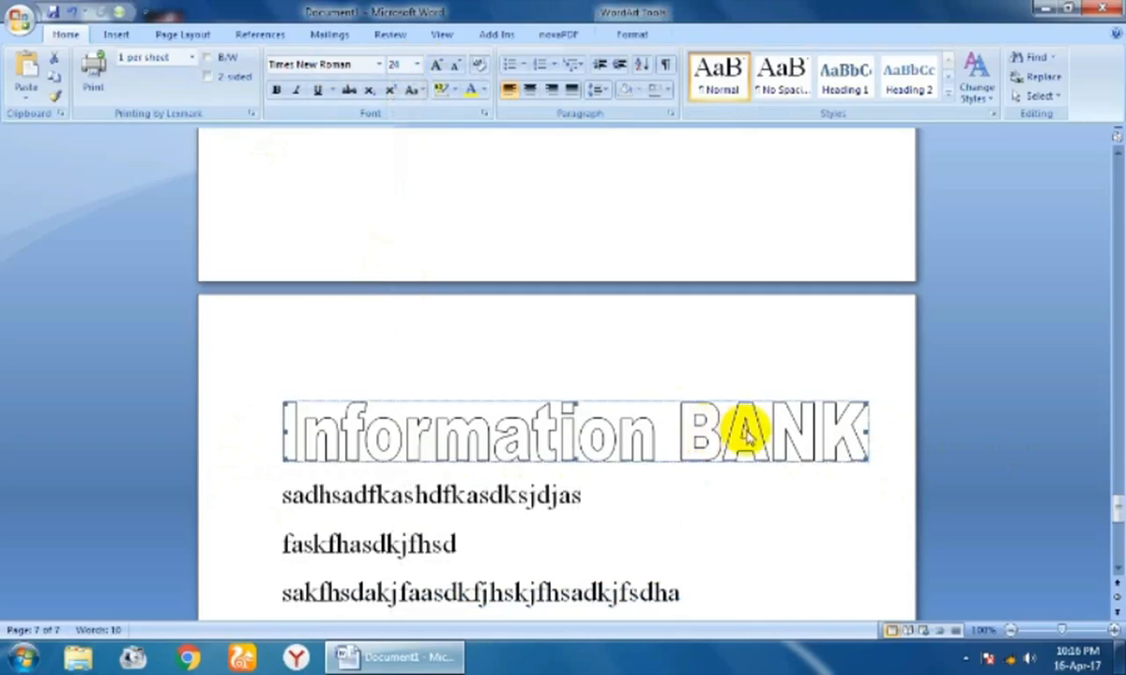
left_click(117, 33)
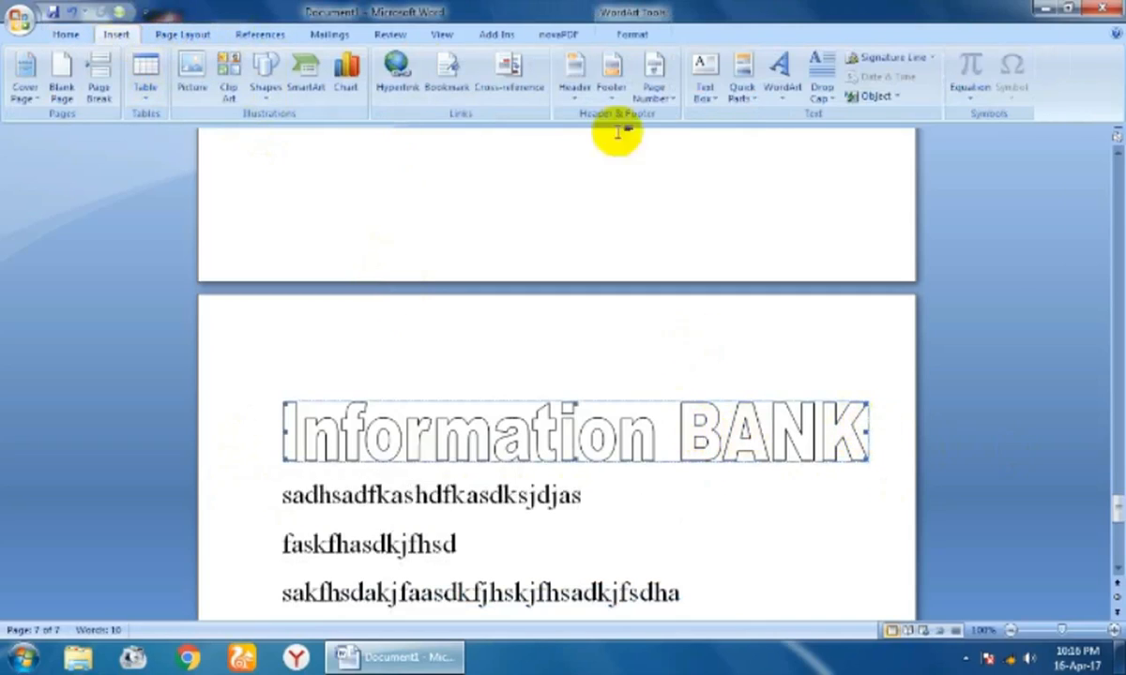
left_click(600, 34)
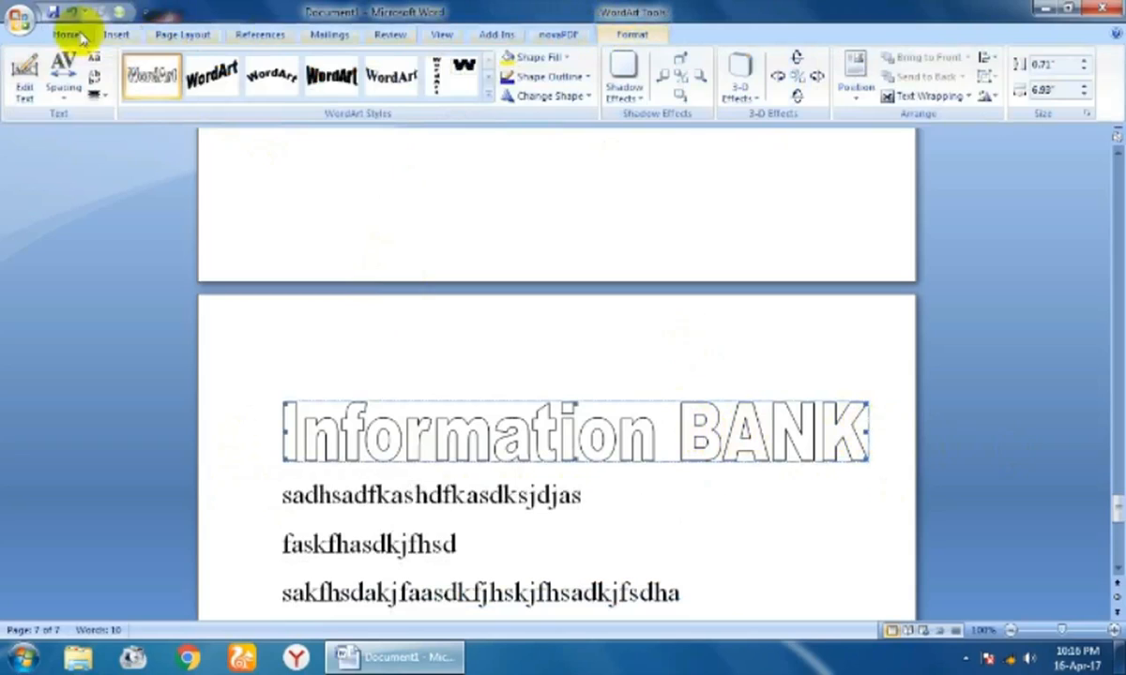
left_click(153, 36)
left_click(116, 34)
left_click(782, 83)
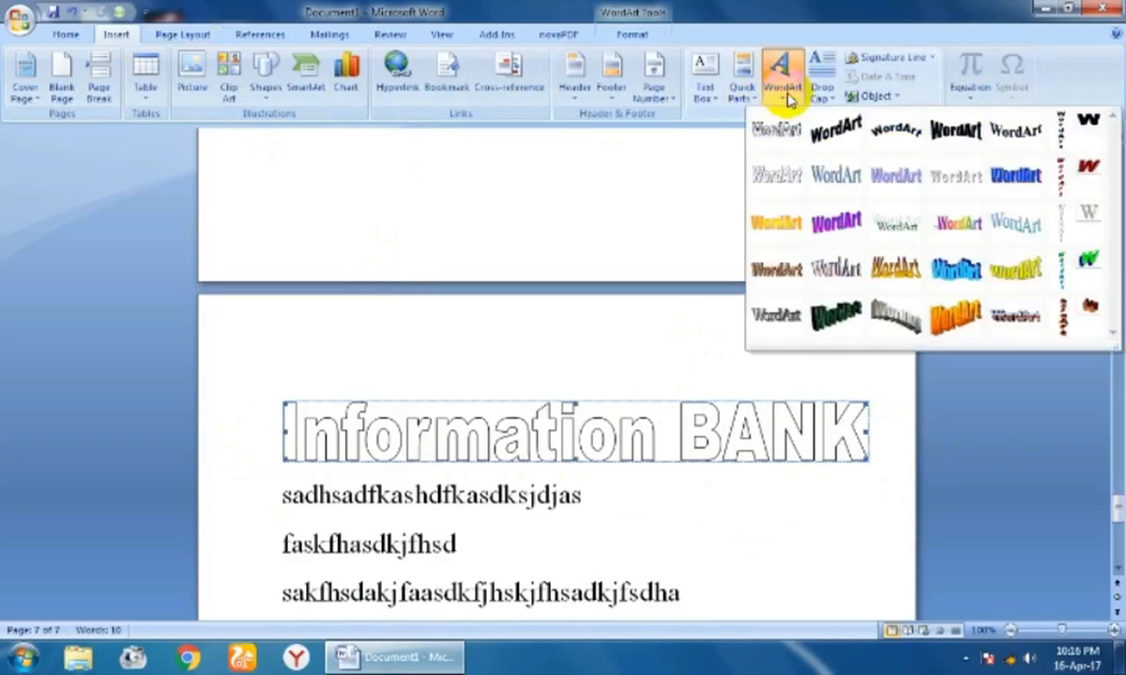
left_click(671, 426)
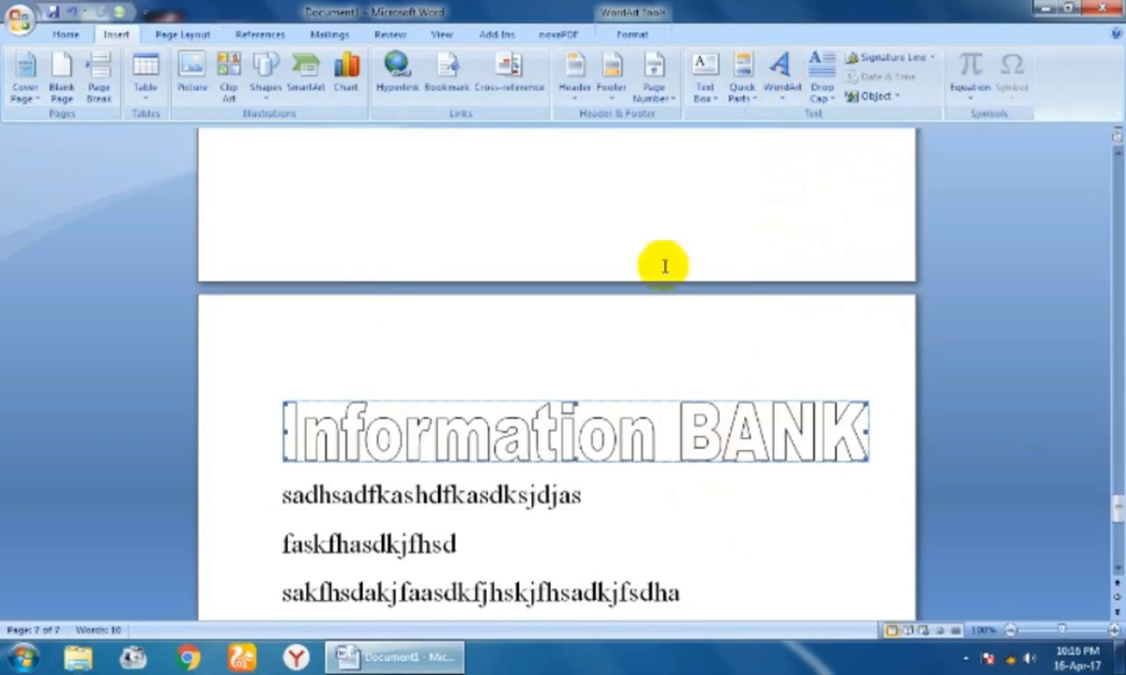
Try the curved black style on the "Information BANK" WordArt, then apply the slanted orange 3-D style.
double_click(701, 423)
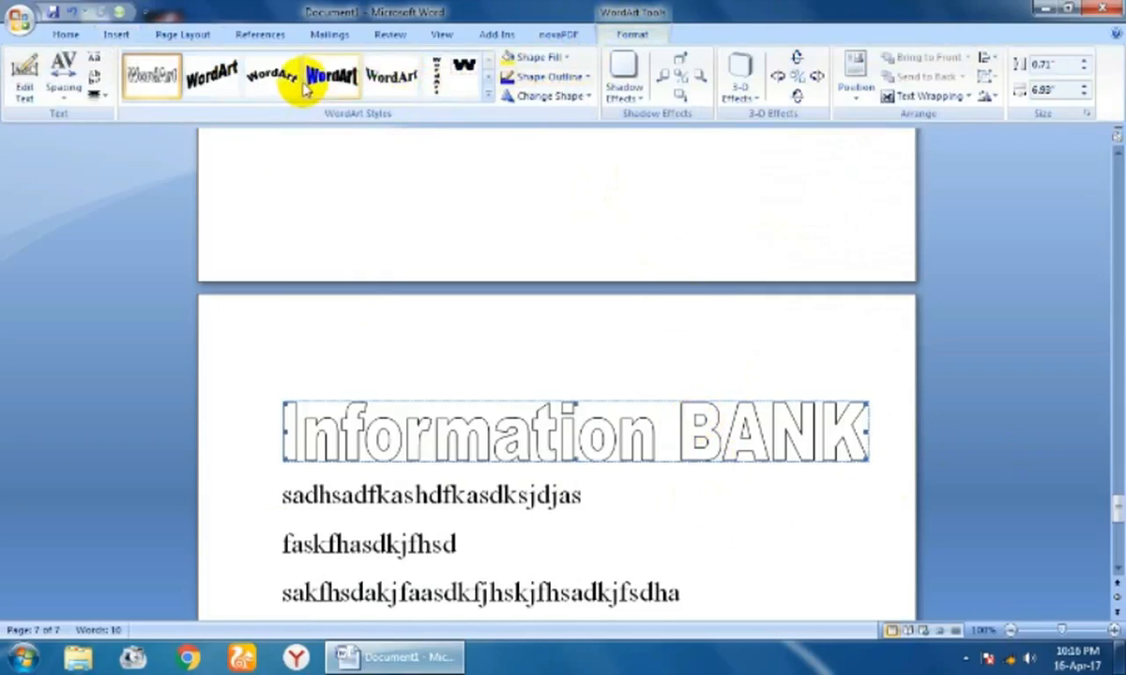
left_click(389, 77)
left_click(488, 98)
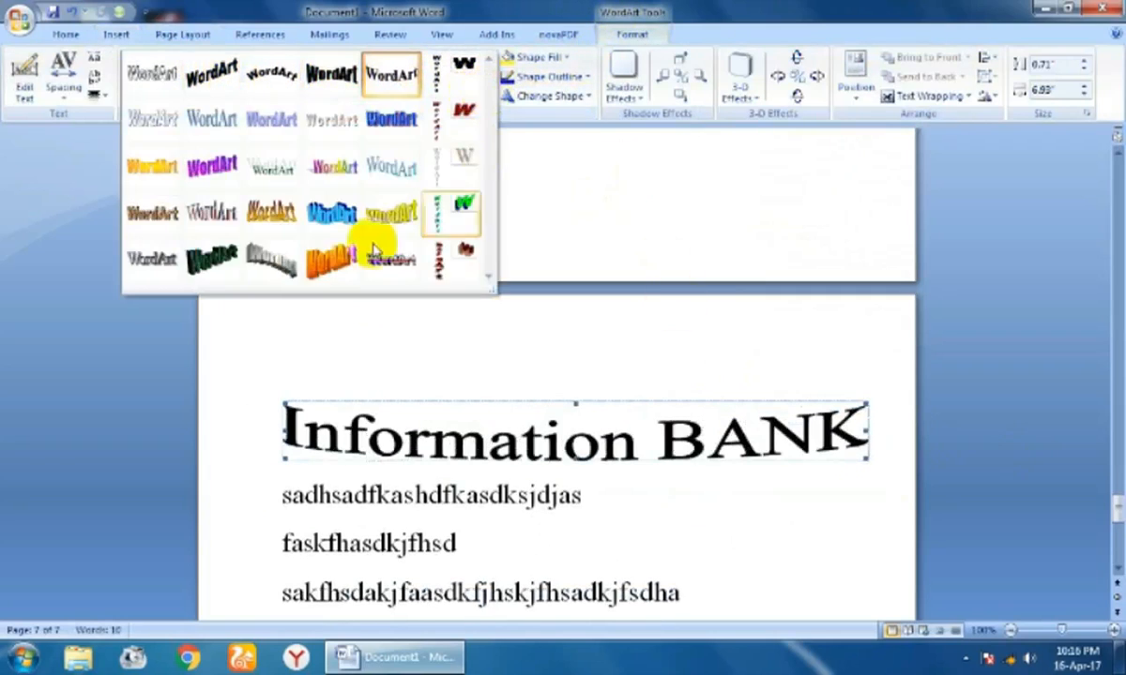
left_click(324, 262)
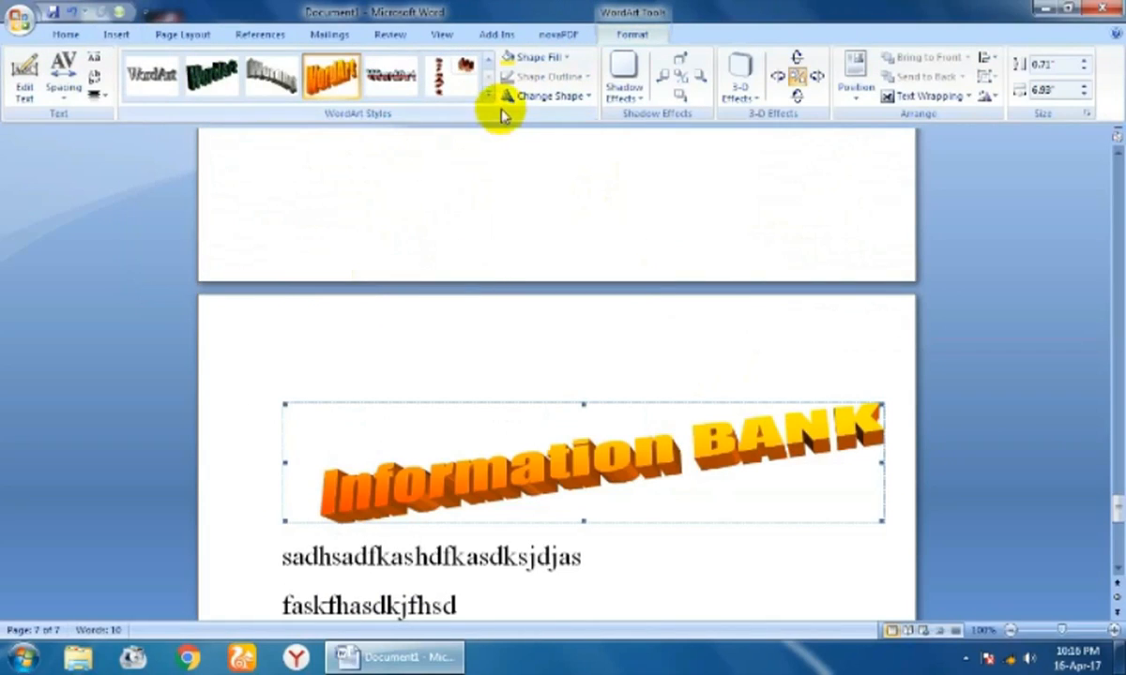
left_click(642, 474)
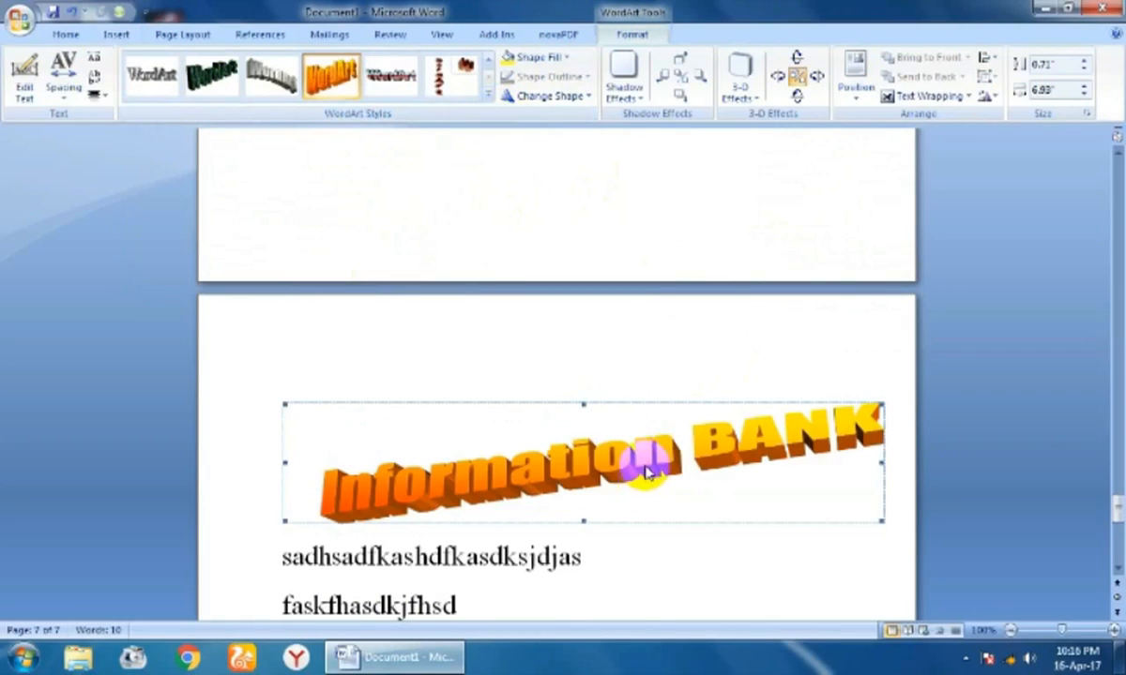
left_click_drag(1117, 514, 1118, 560)
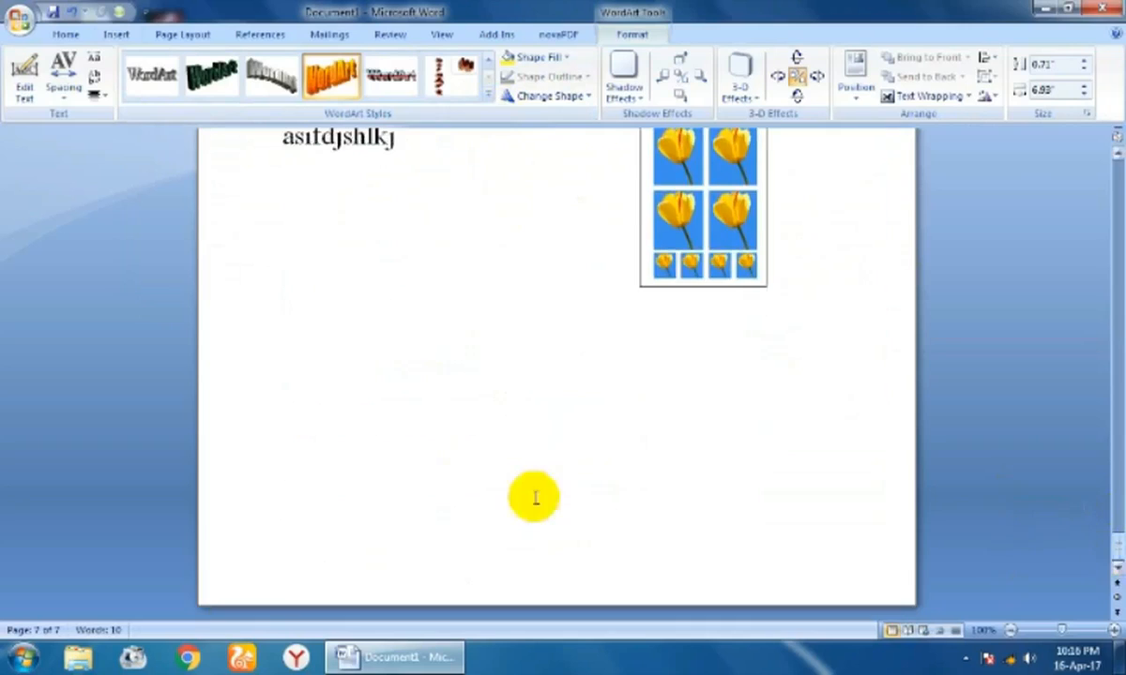
left_click(531, 496)
left_click(114, 34)
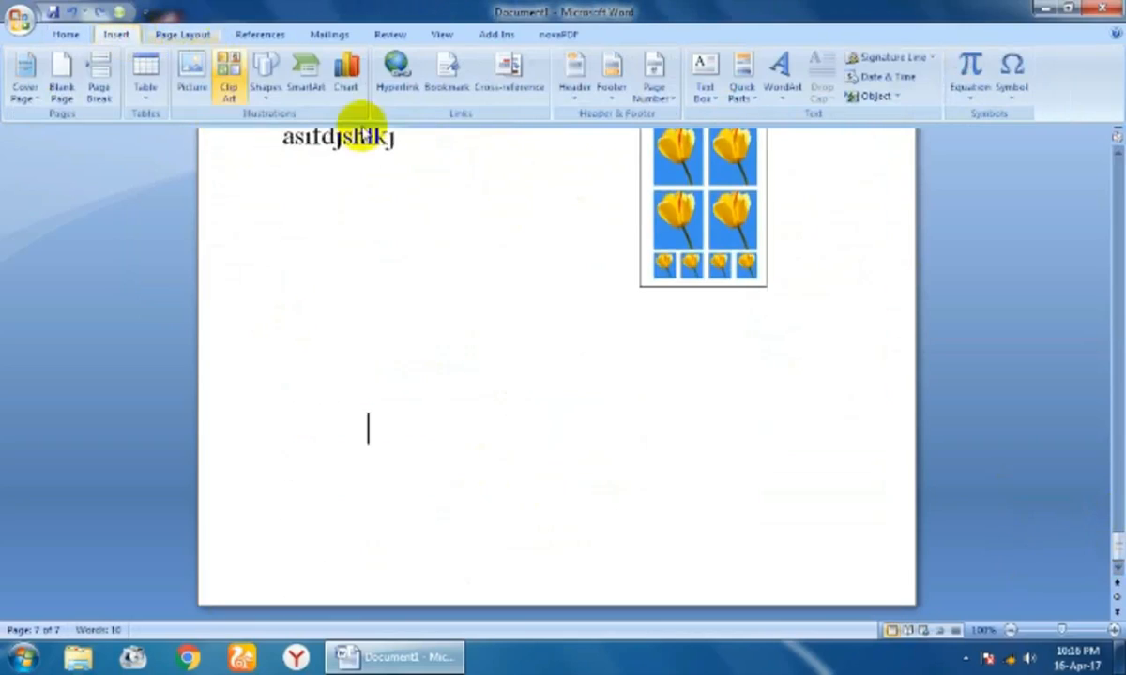
left_click(833, 97)
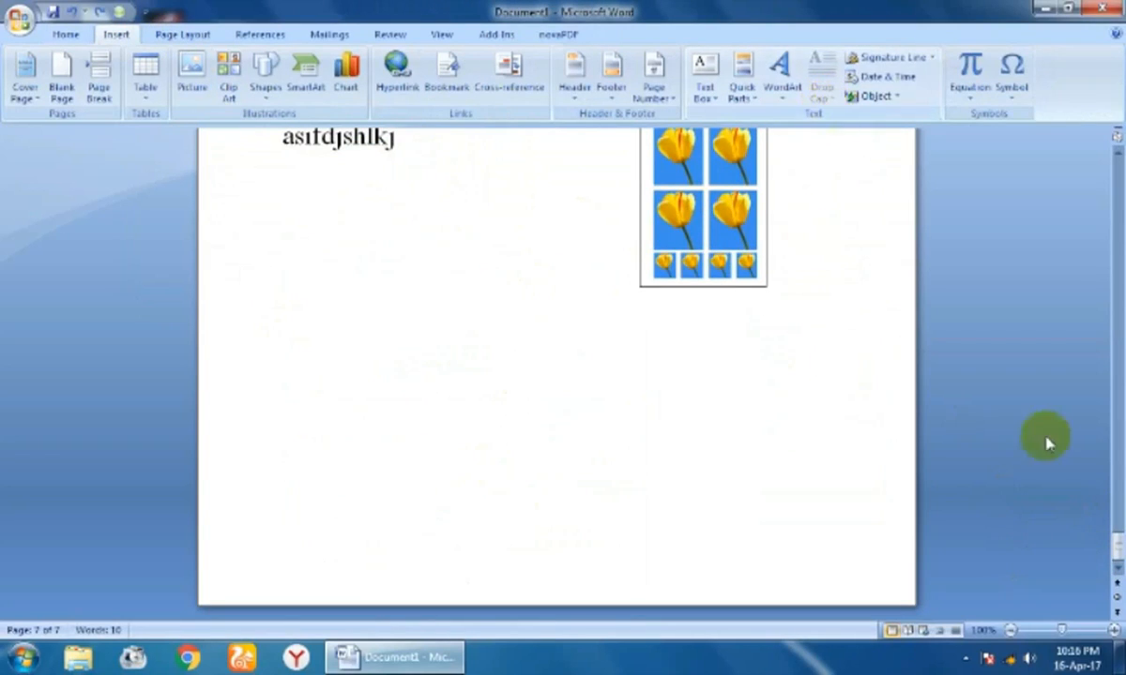
left_click(657, 197)
left_click(216, 141)
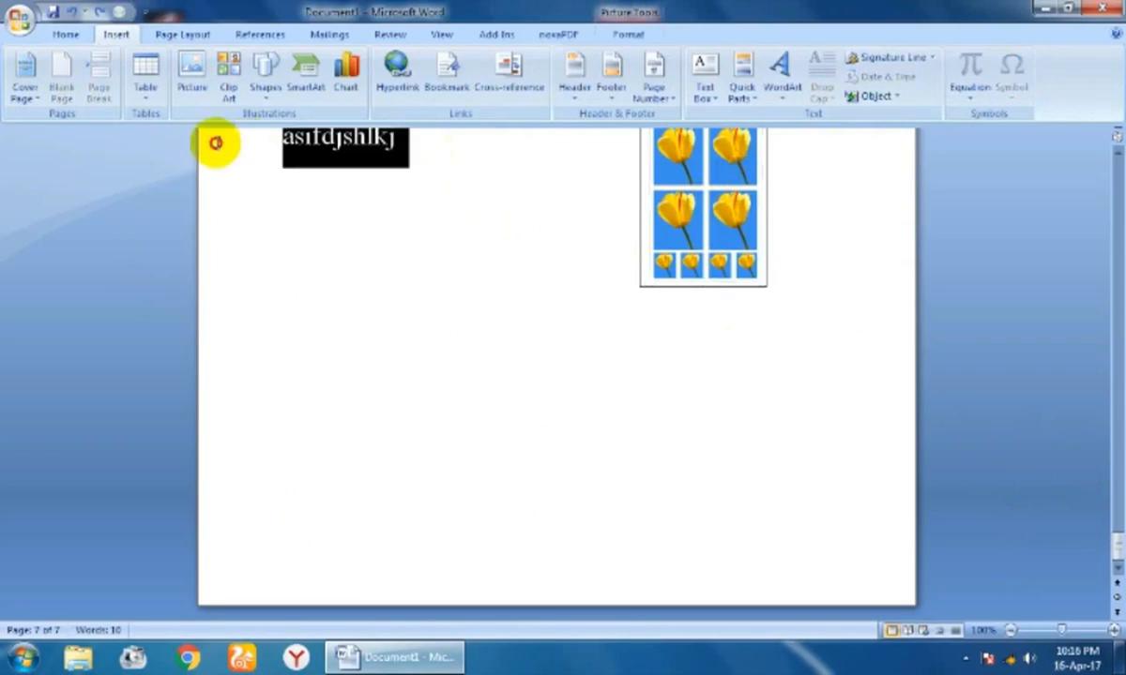
Apply a Dropped drop cap to the first line of sample text below the "Information BANK" WordArt.
left_click_drag(1116, 544, 1112, 526)
left_click(280, 223)
left_click_drag(280, 223, 593, 236)
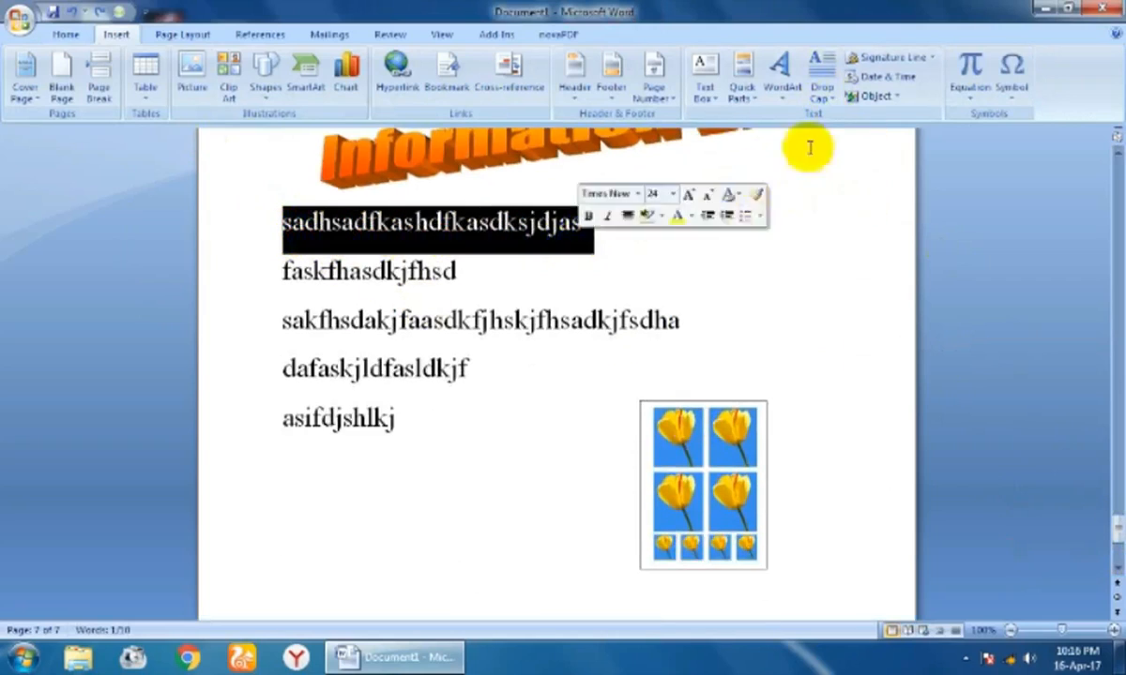
left_click(826, 94)
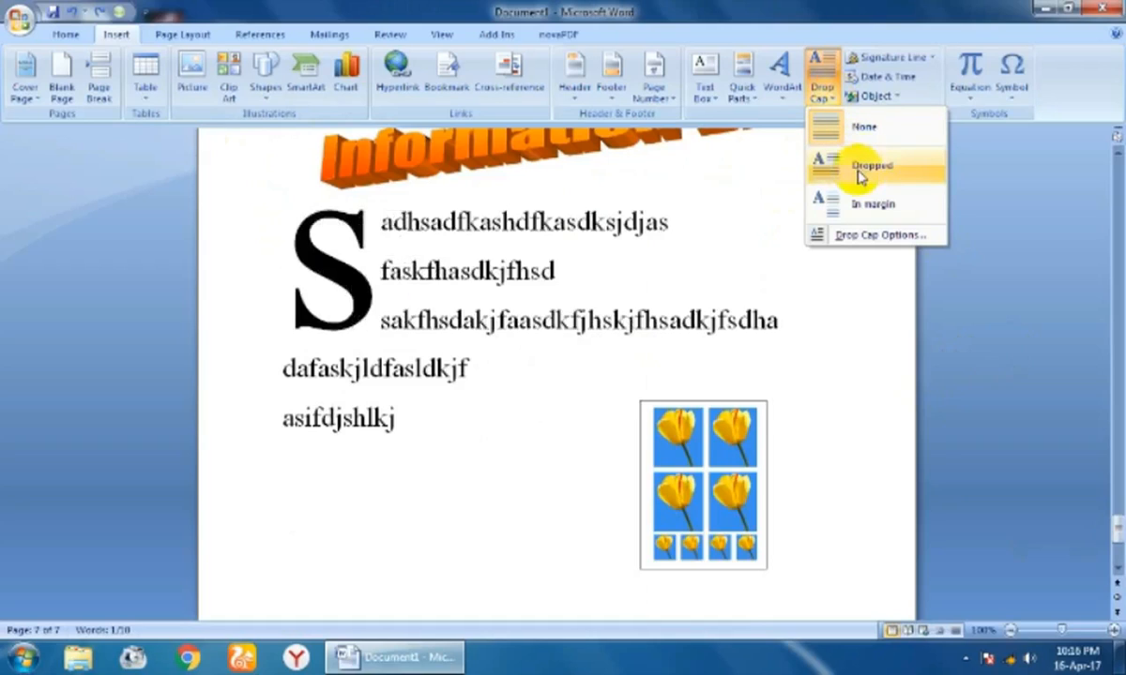
left_click(861, 169)
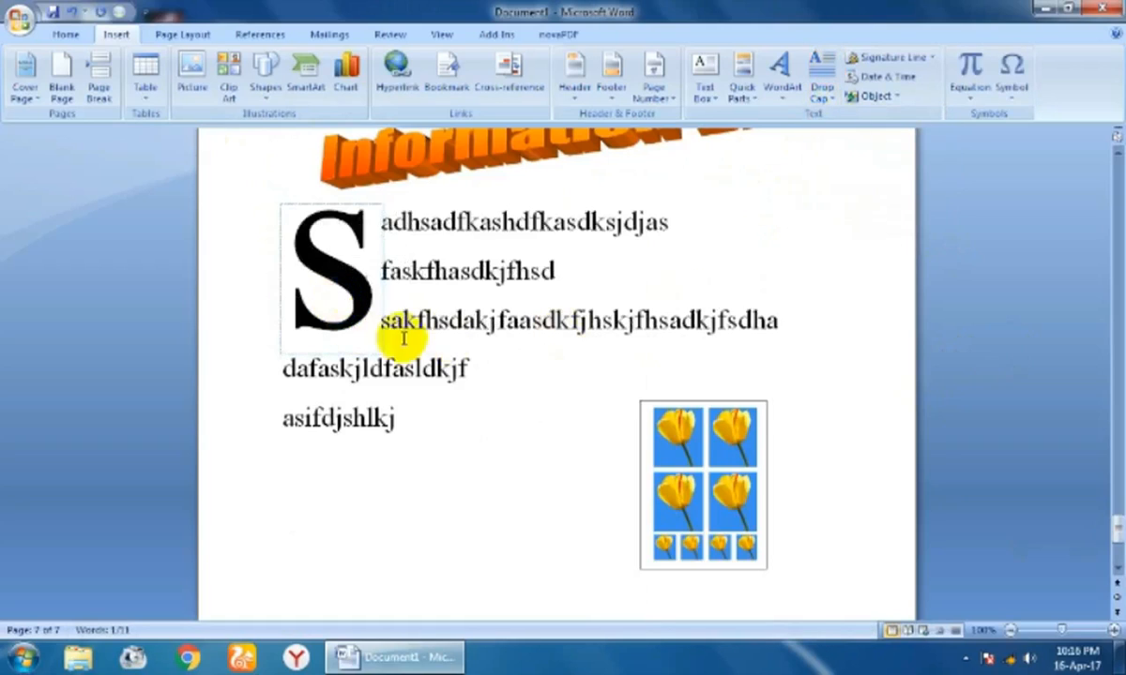
Increase the number of lines to drop for the "S" drop cap, keeping the Dropped position and Times New Roman font.
left_click(393, 227)
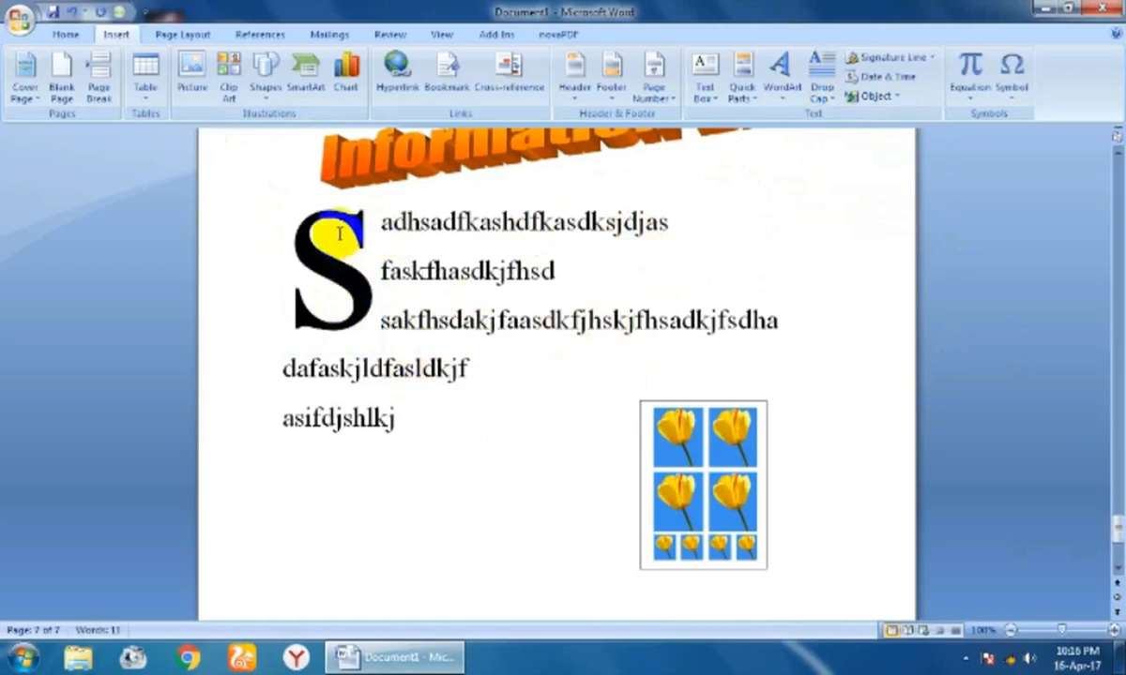
double_click(361, 264)
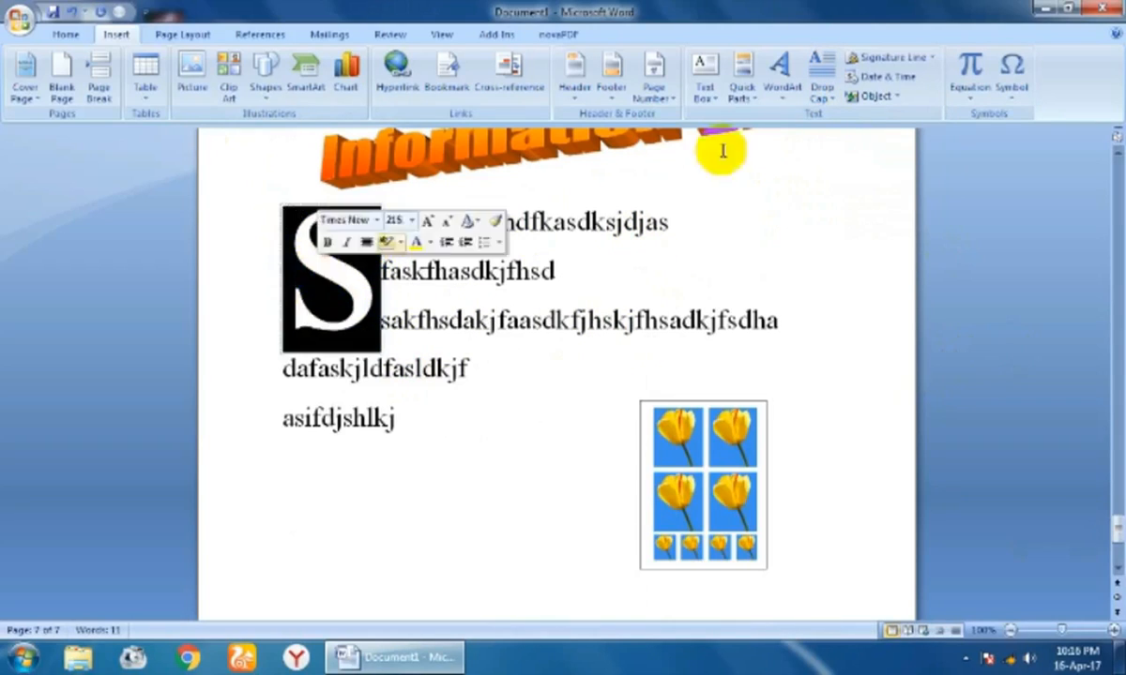
left_click(821, 80)
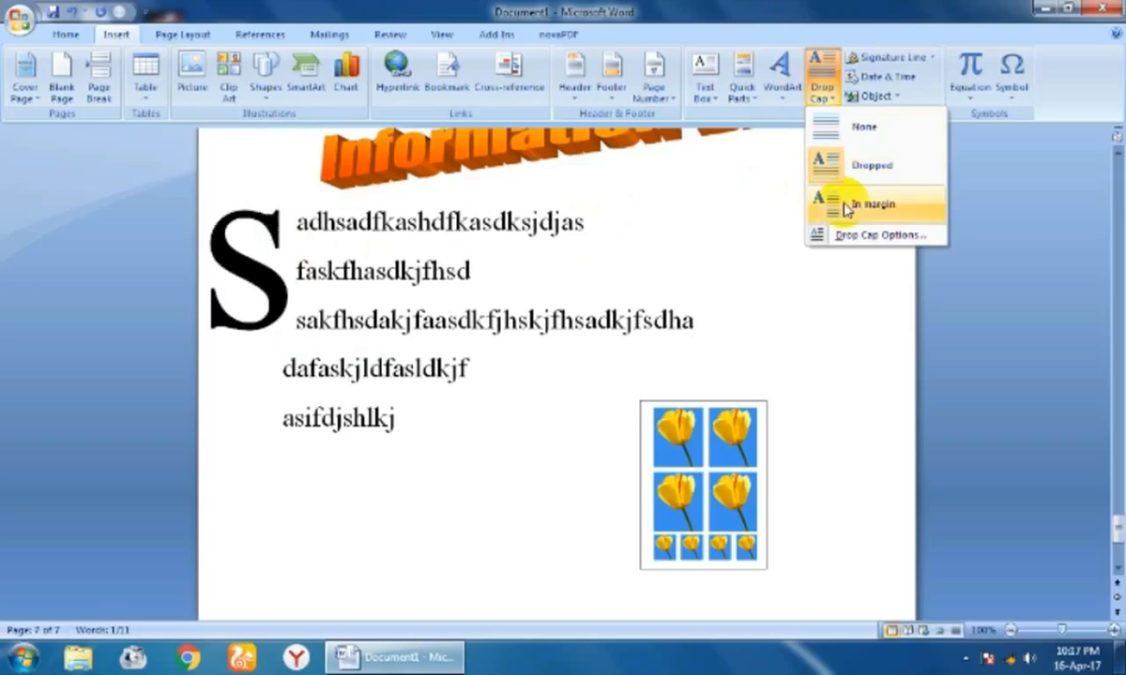
left_click(914, 235)
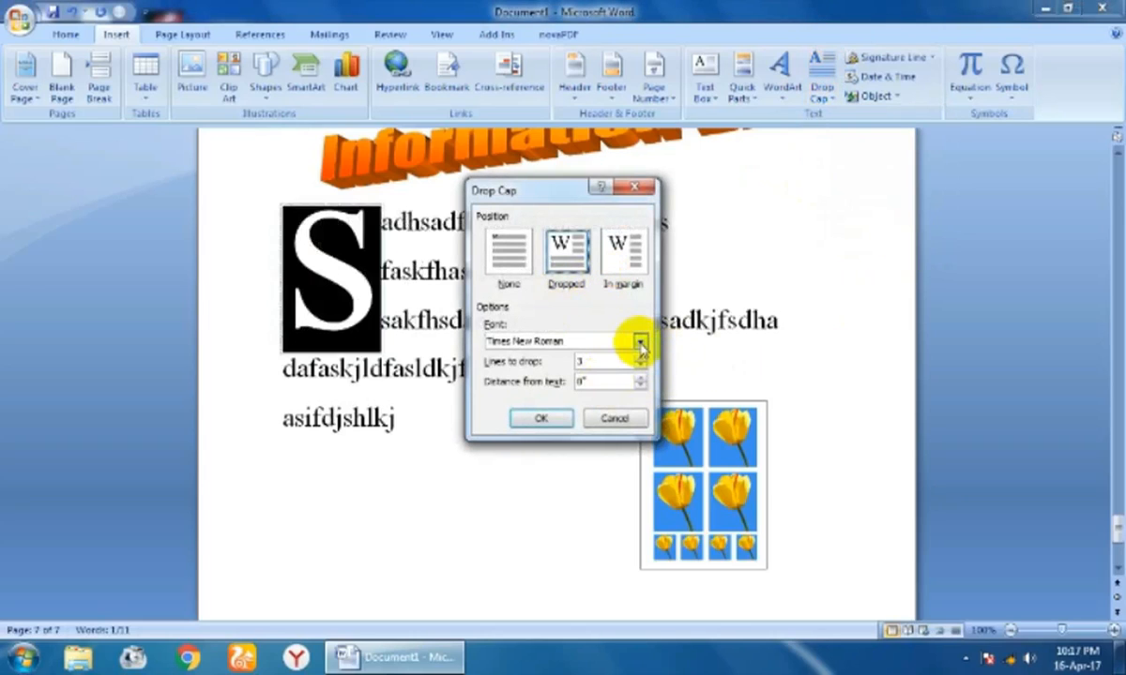
left_click(641, 344)
left_click(641, 345)
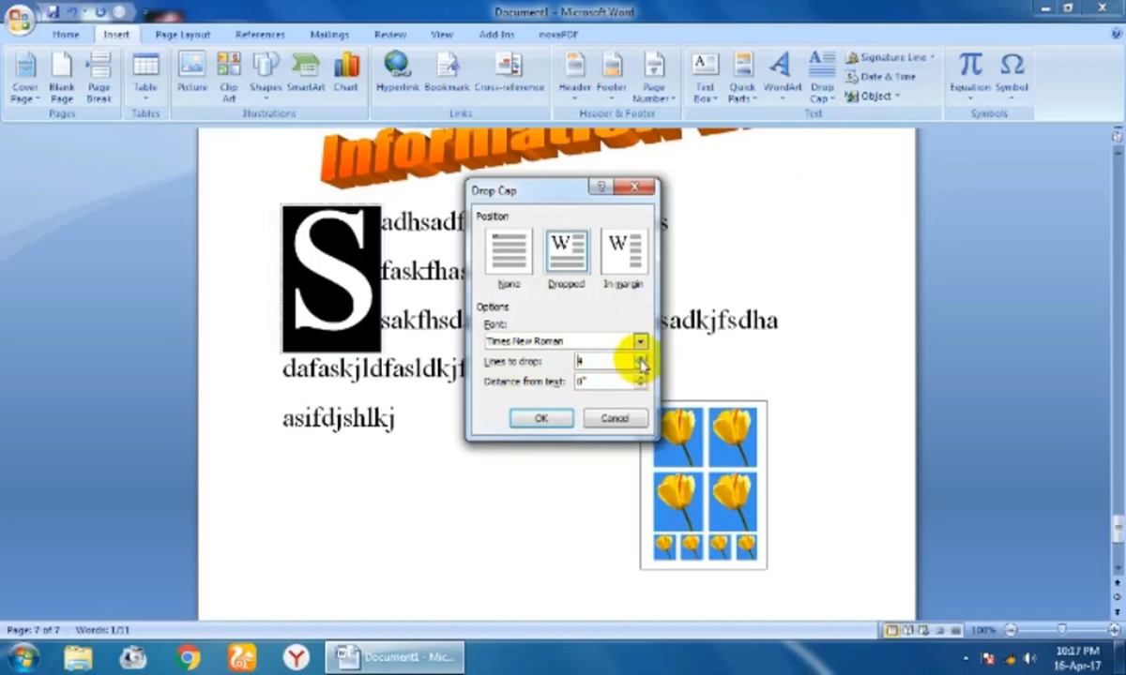
left_click(528, 419)
left_click(522, 484)
left_click(410, 390)
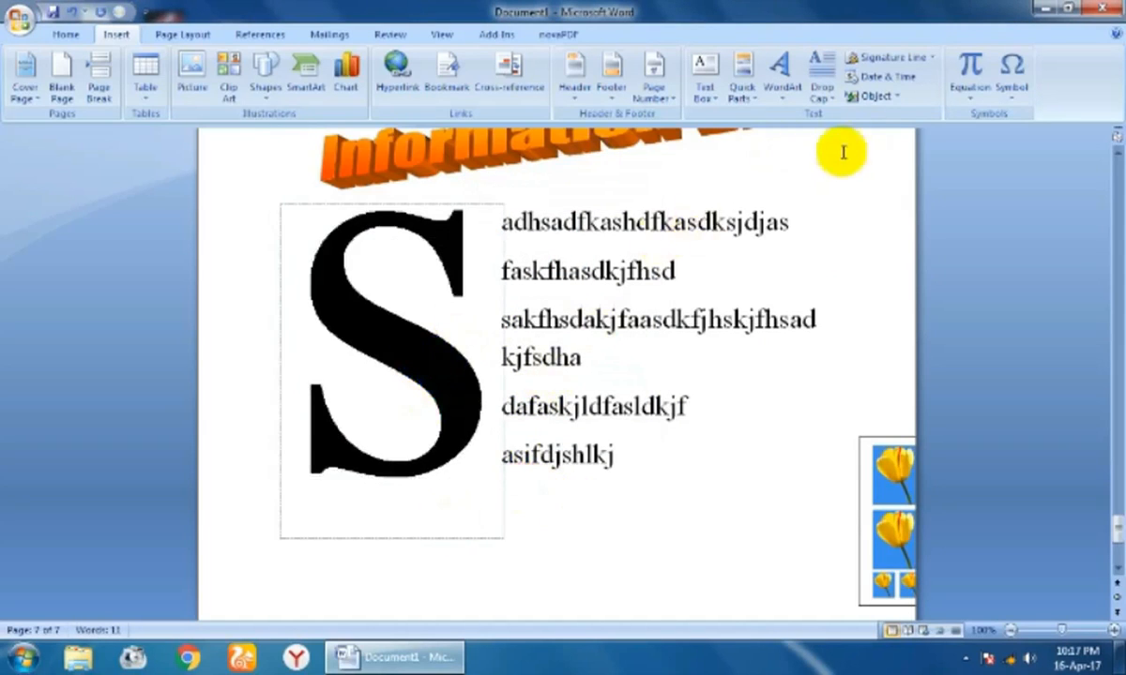
Reduce the "S" drop cap's lines to drop so the letter is a single text line tall.
left_click(822, 89)
left_click(880, 235)
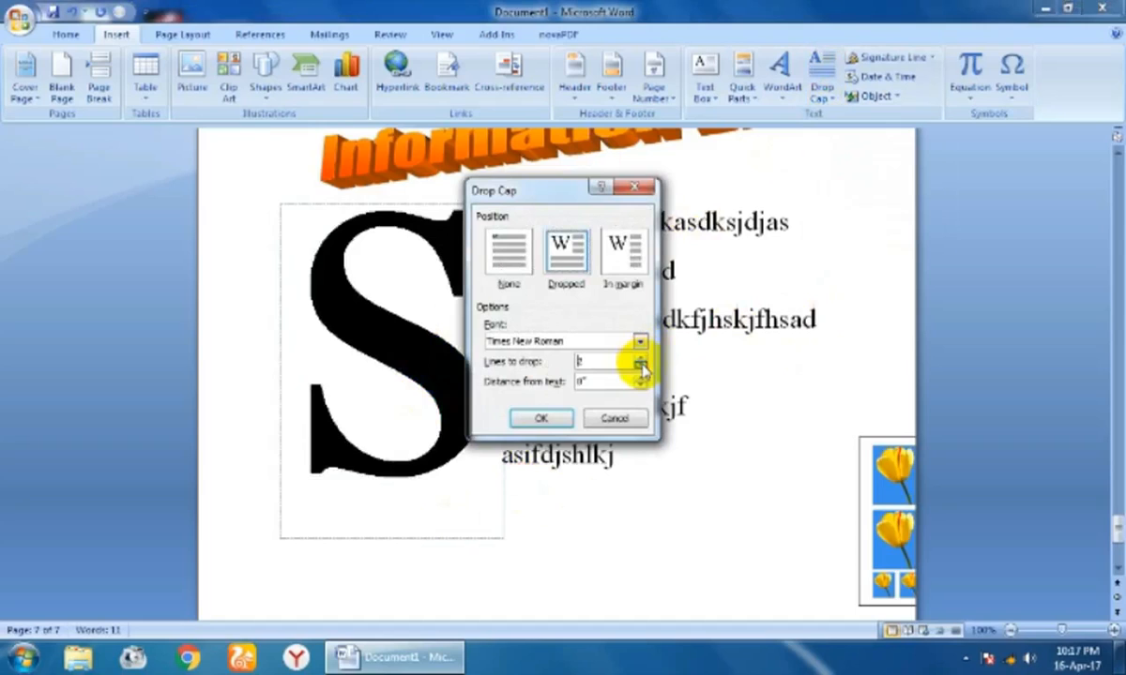
left_click(553, 418)
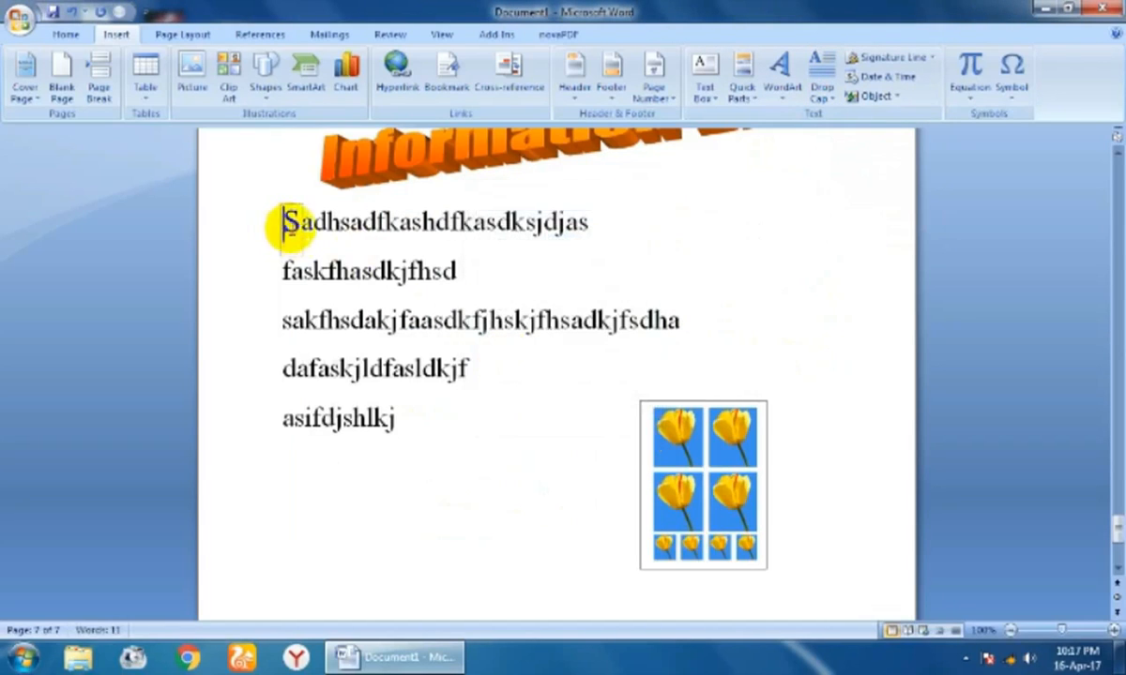
Try to enlarge the "S" drop cap by stretching its frame, and reposition it beside the sample text.
left_click(317, 239)
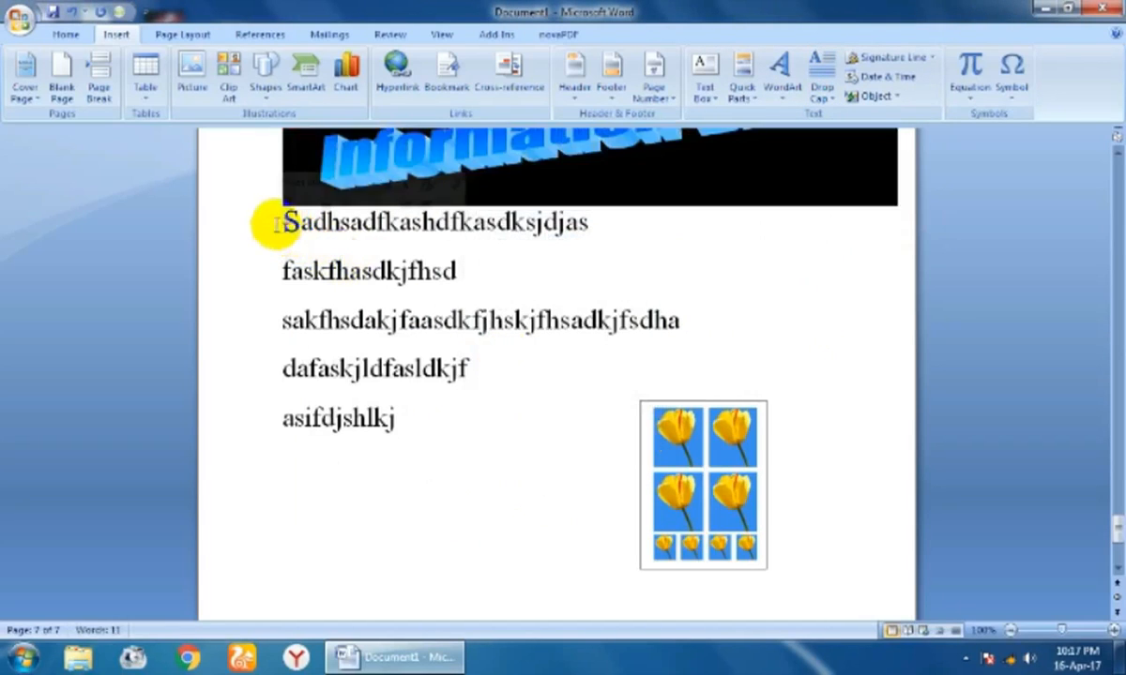
left_click(360, 223)
left_click(66, 35)
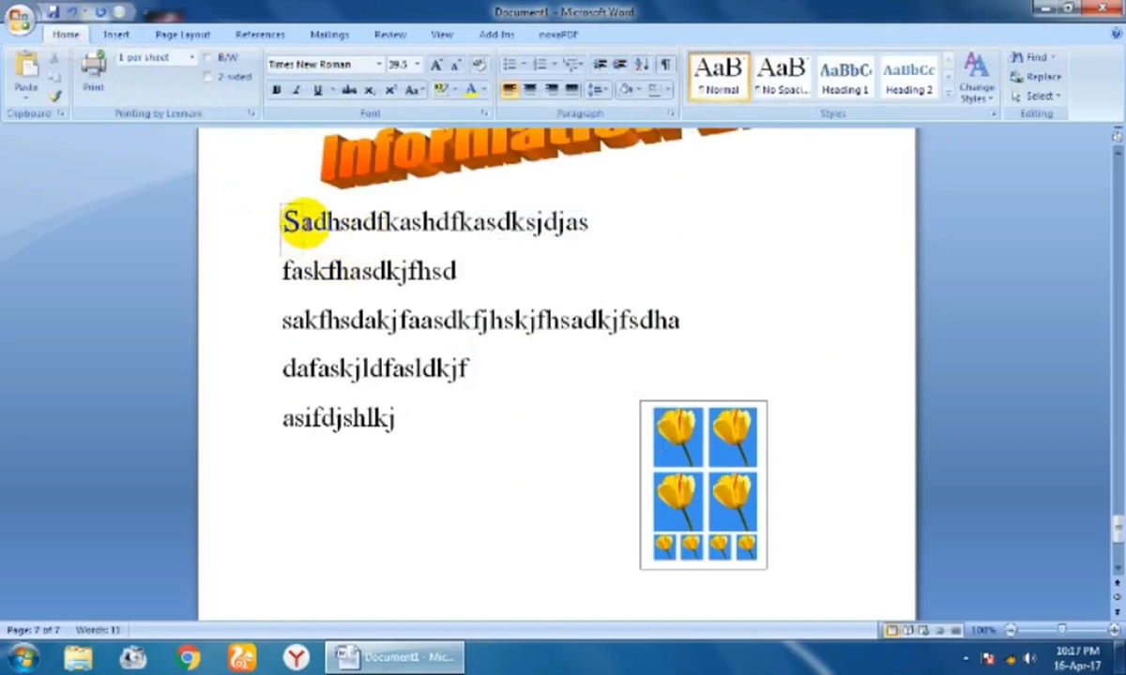
left_click(273, 225)
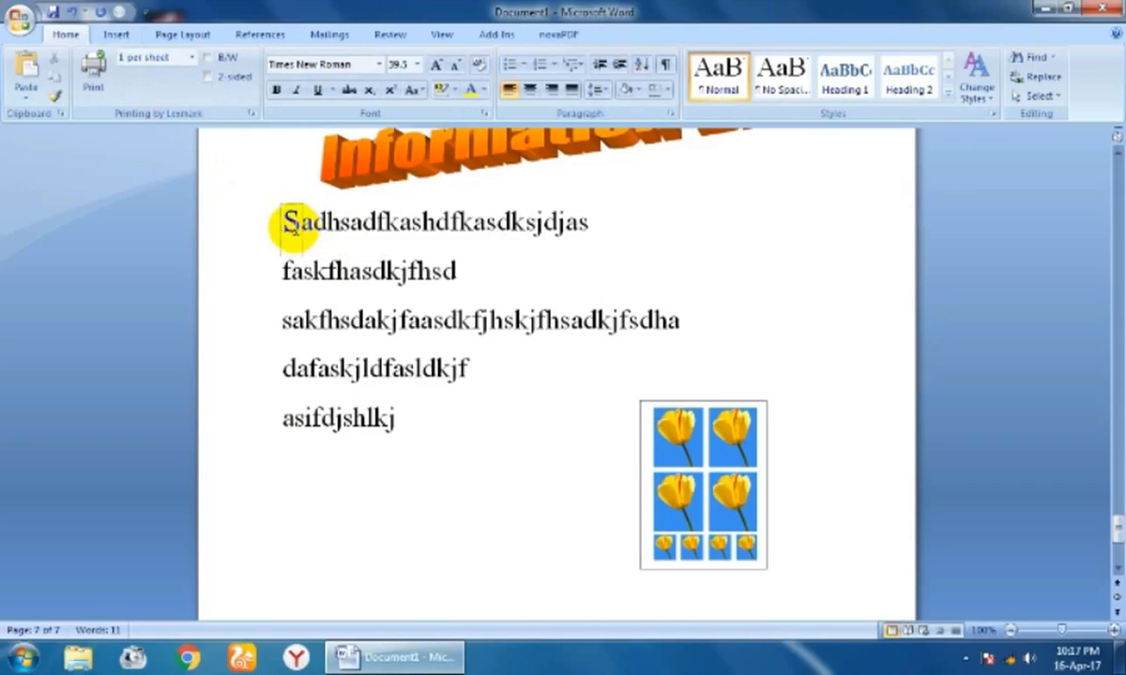
double_click(293, 225)
left_click(314, 224)
left_click_drag(297, 203, 633, 319)
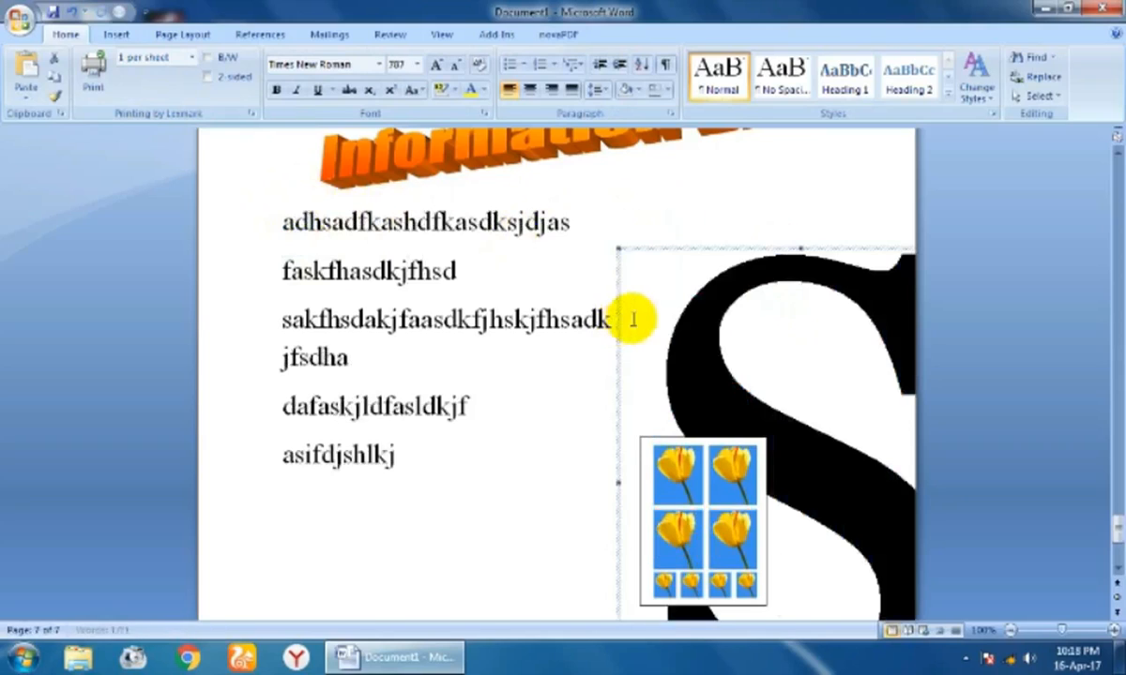
left_click_drag(616, 247, 720, 362)
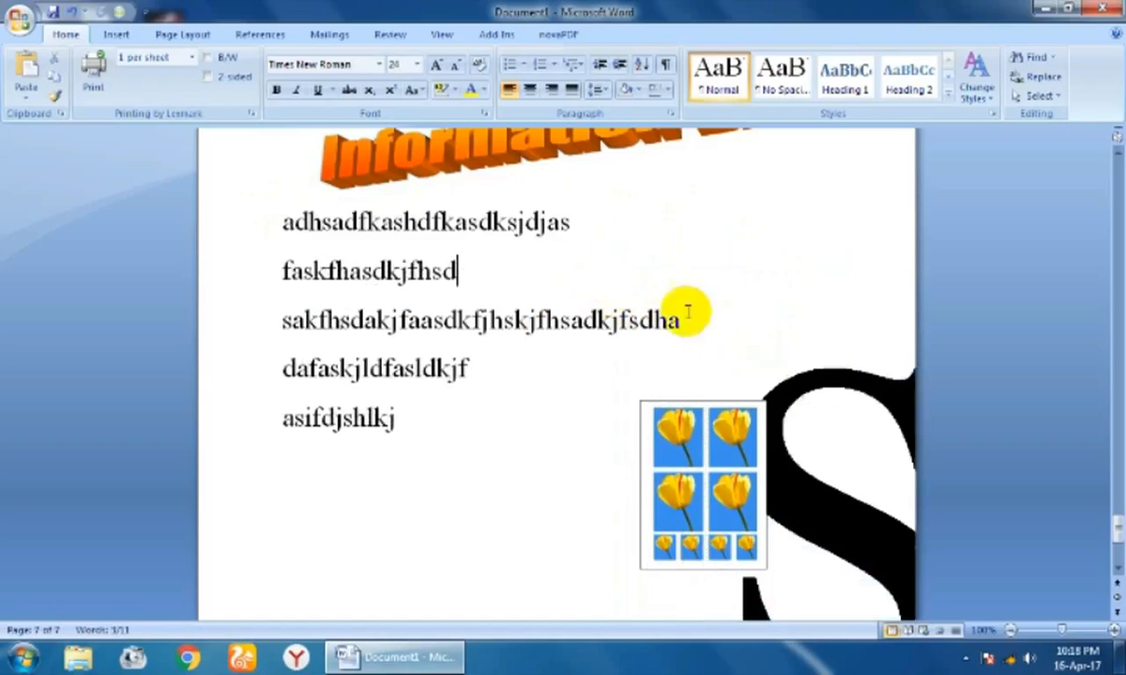
Undo the last resizing and repositioning changes to the "S" drop cap.
key("ctrl+z")
key("ctrl+z")
key("ctrl+z")
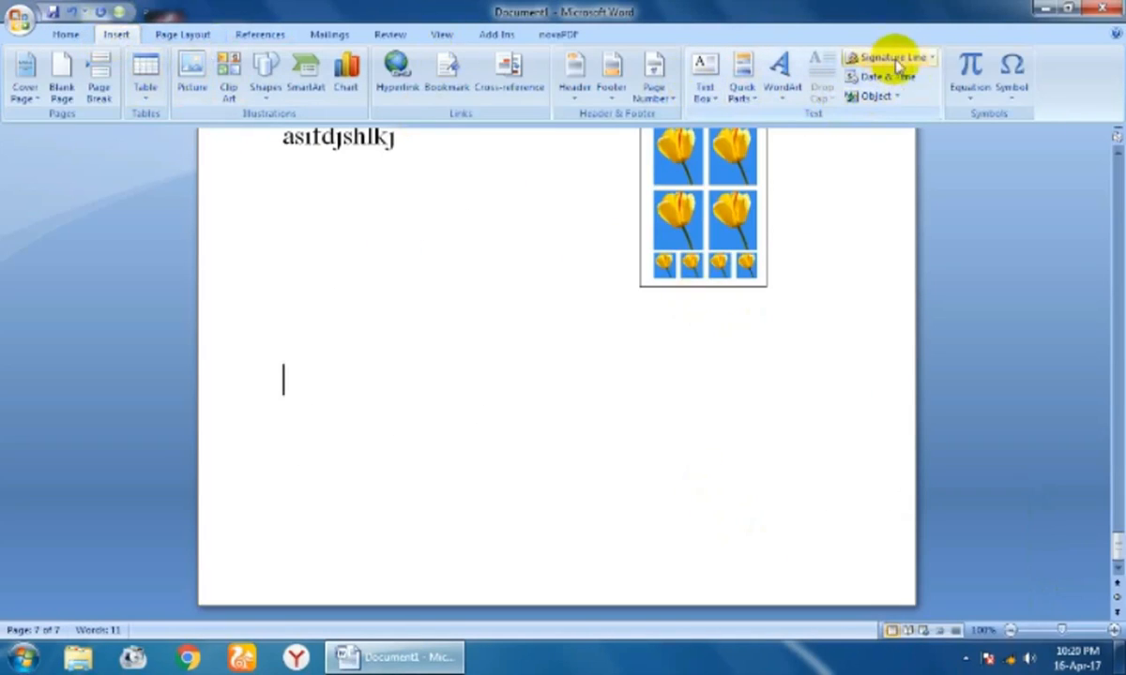
Place the insertion point in the empty area below the sample text on page 7, indented from the page margin.
left_click(929, 60)
left_click(719, 380)
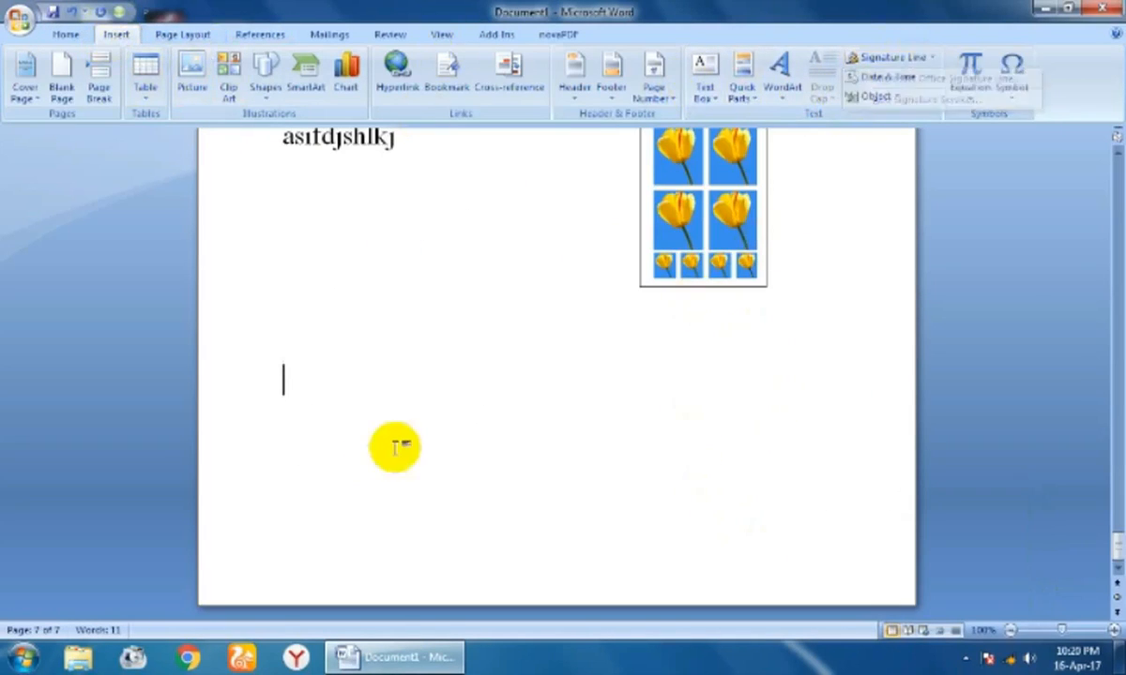
key("Tab")
key("Tab")
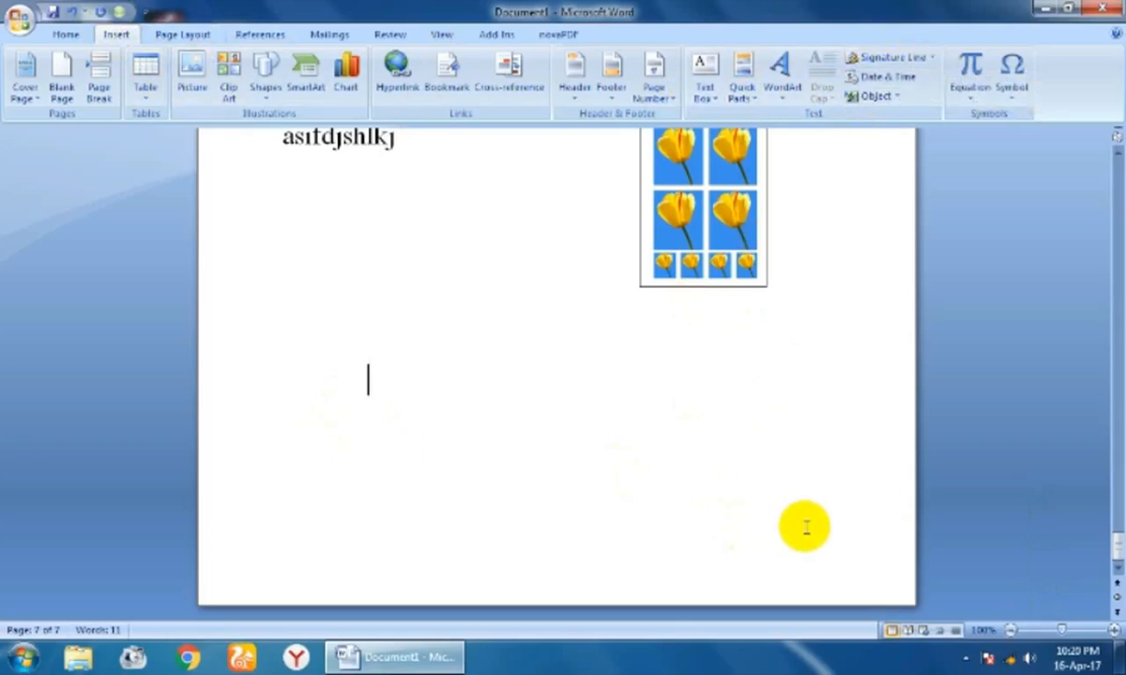
double_click(781, 539)
double_click(554, 448)
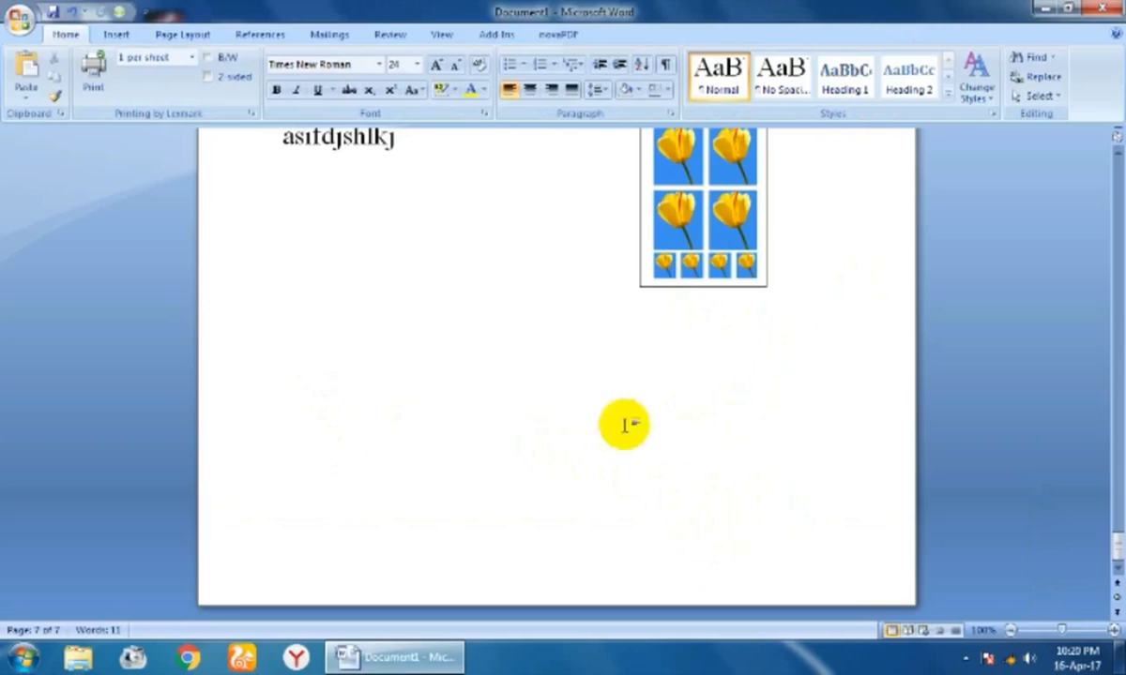
Insert a Microsoft Office signature line with the suggested signer "sdasa" below the sample text.
left_click(116, 35)
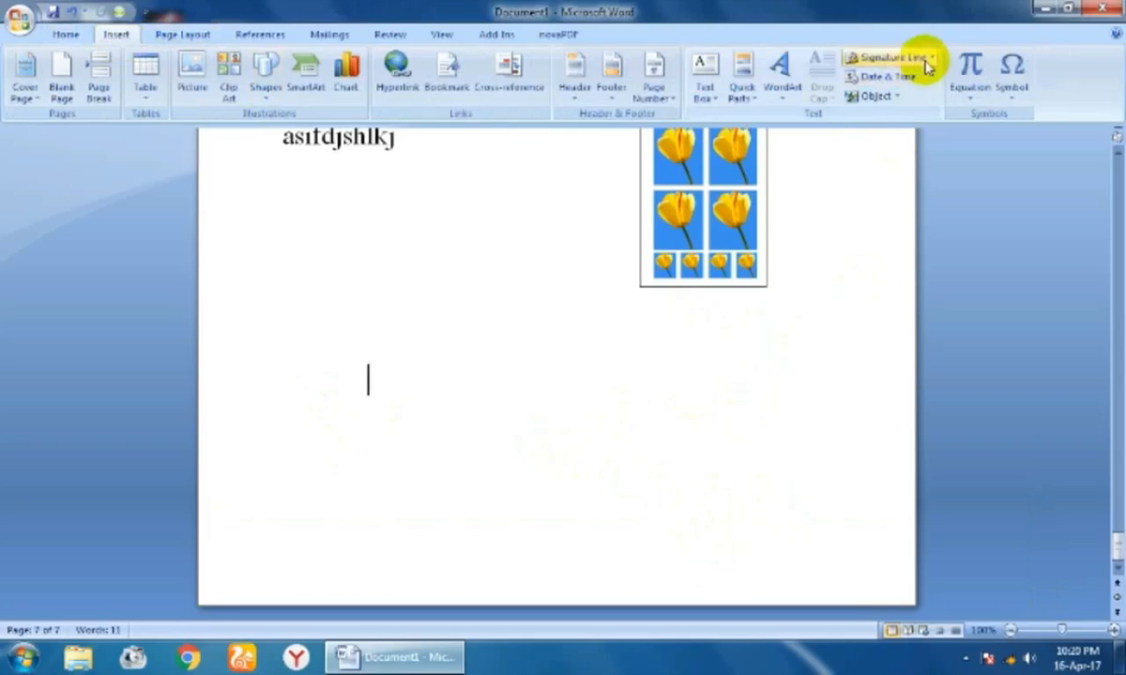
left_click(863, 57)
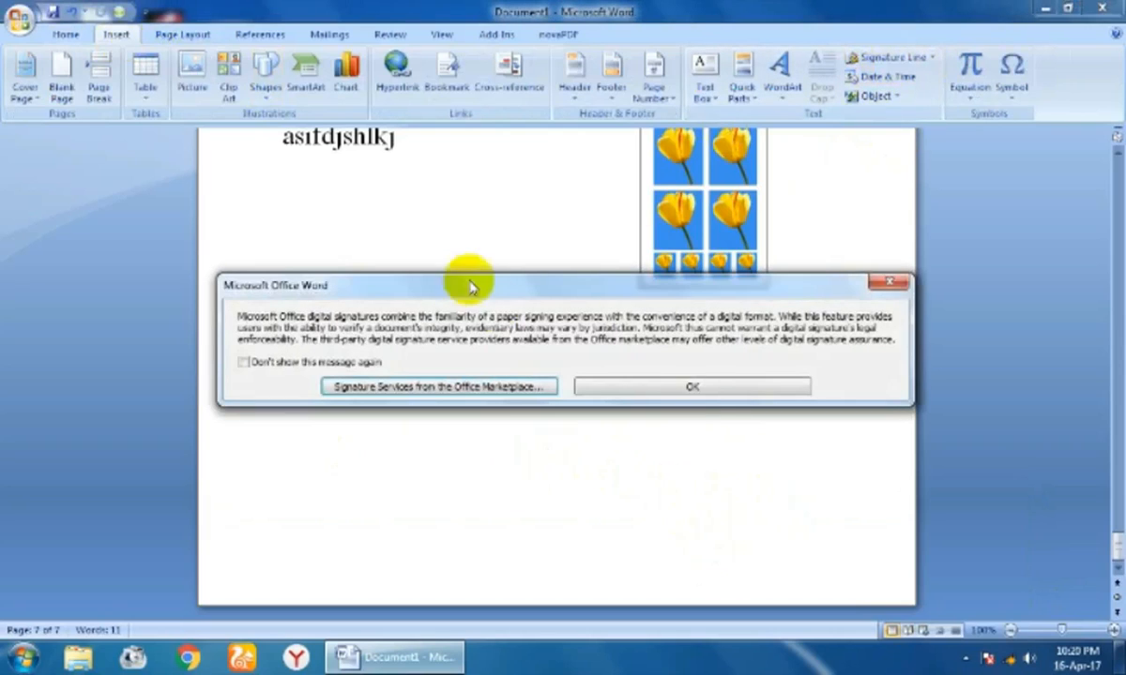
left_click(710, 388)
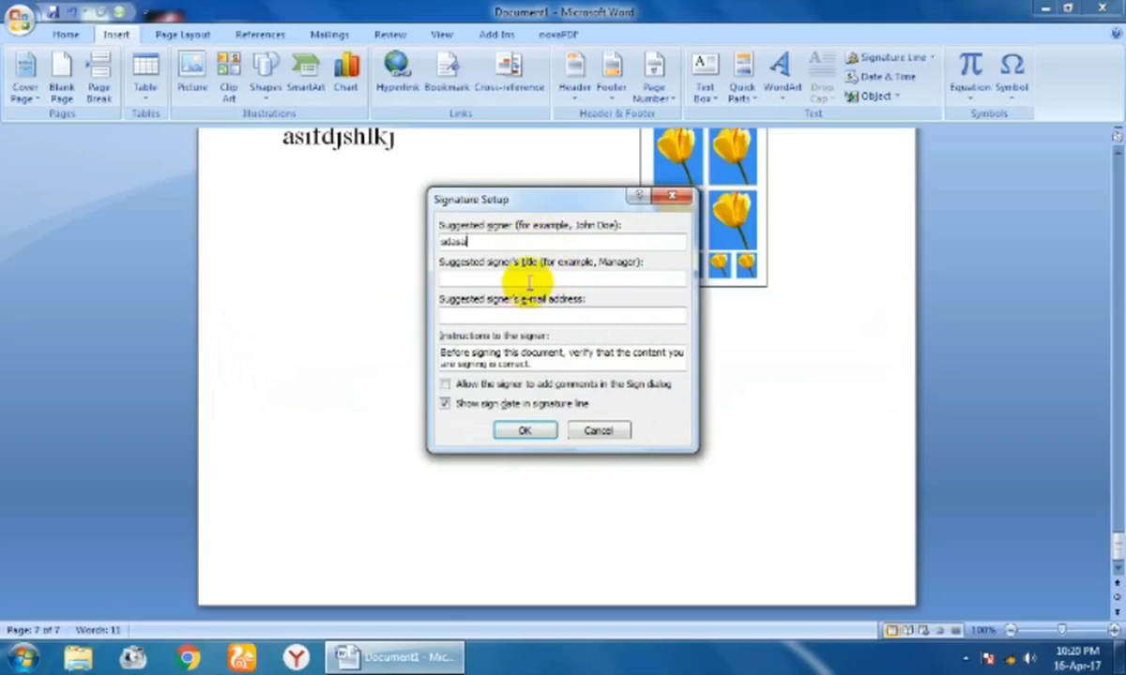
left_click(526, 431)
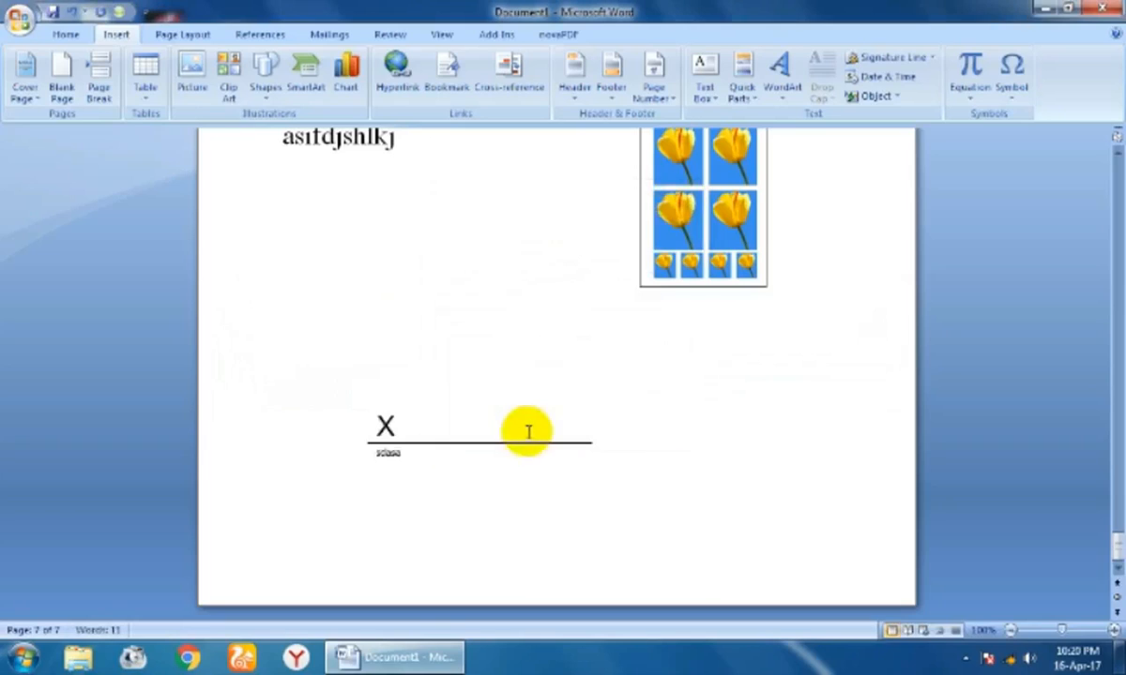
Try to open the "sdasa" signature line for signing, dismissing the digital signature notice each time.
left_click(385, 467)
double_click(403, 432)
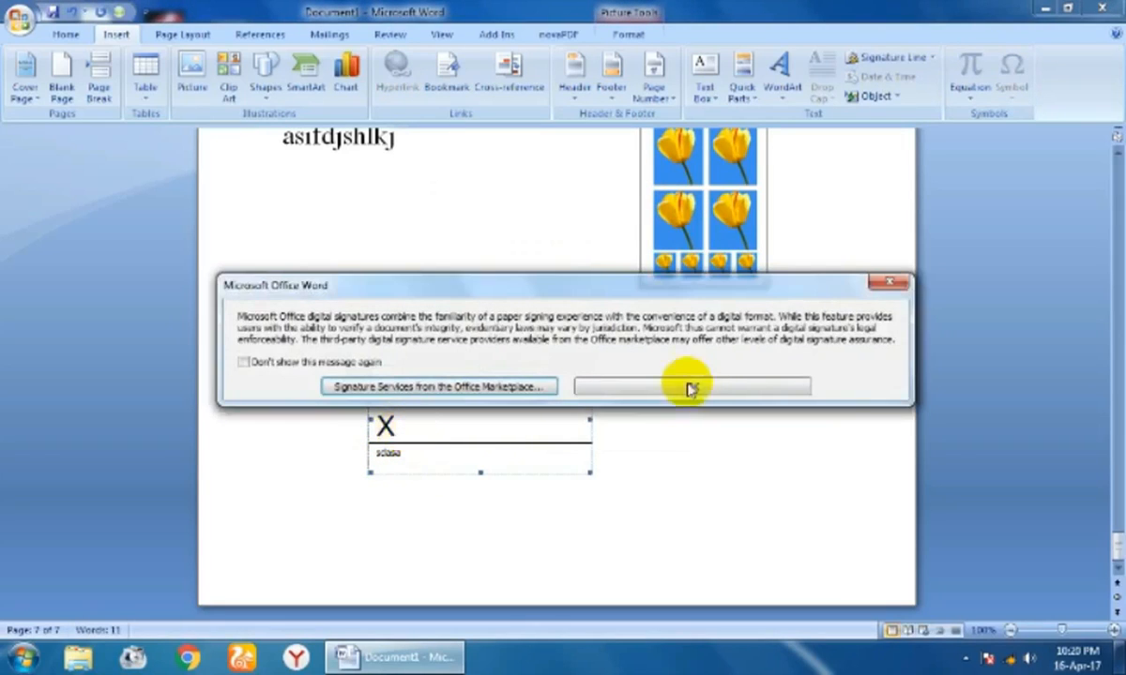
left_click(886, 276)
left_click(754, 396)
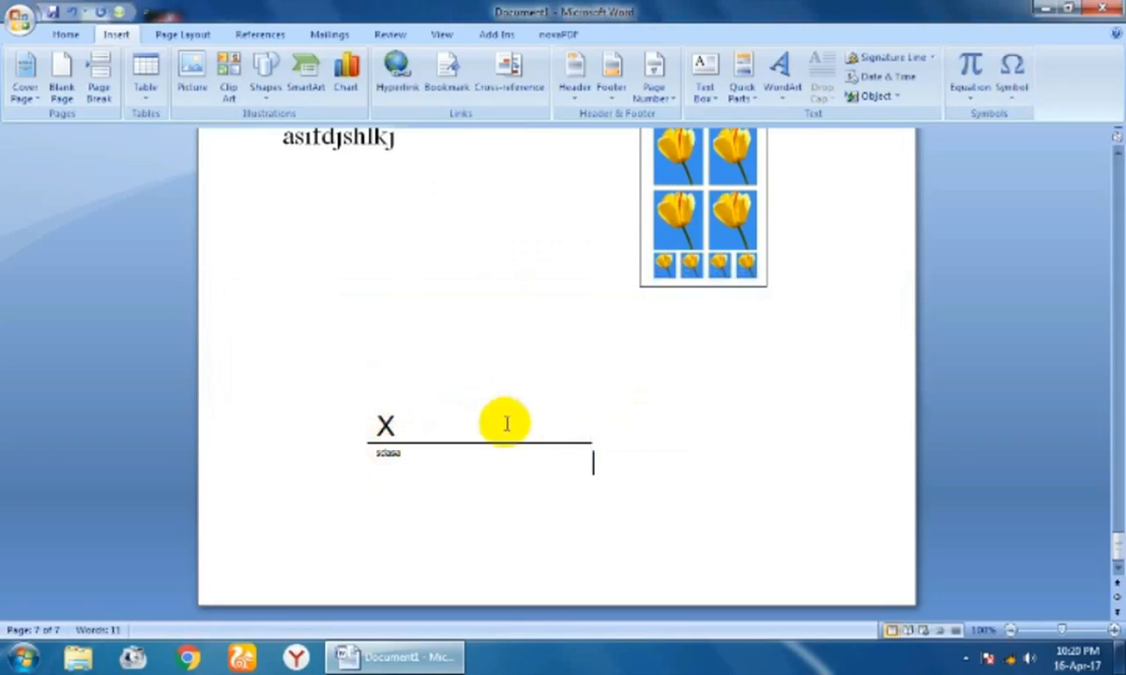
double_click(488, 419)
left_click(888, 281)
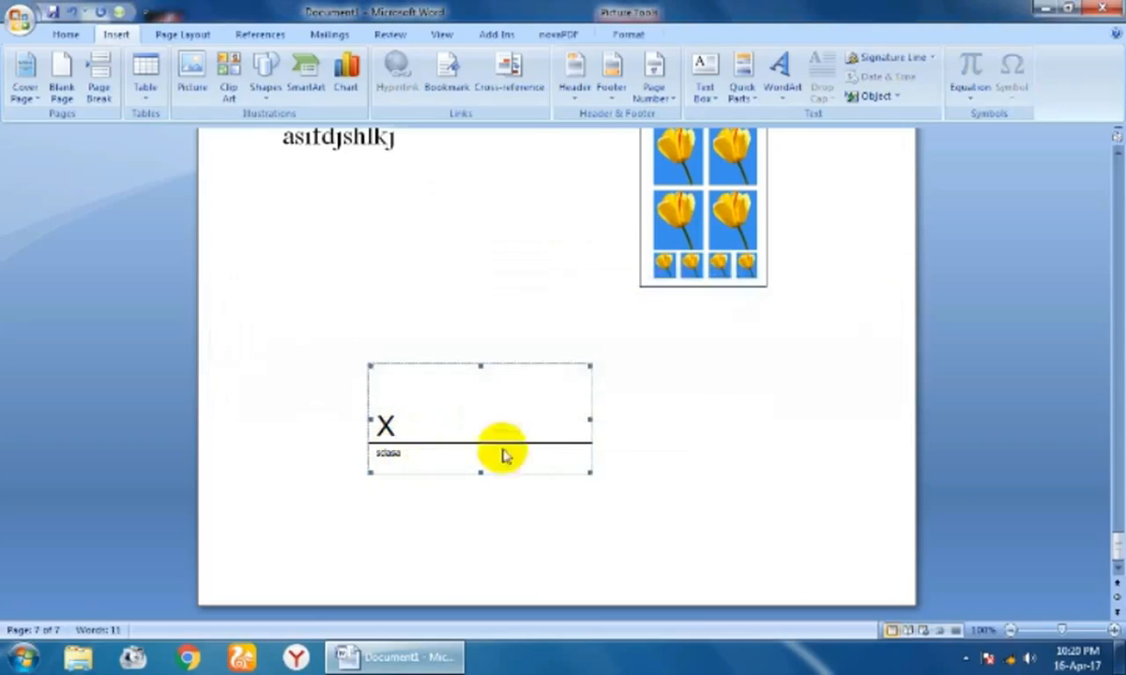
Delete the "sdasa" signature line from the page.
left_click(525, 456)
left_click(392, 430)
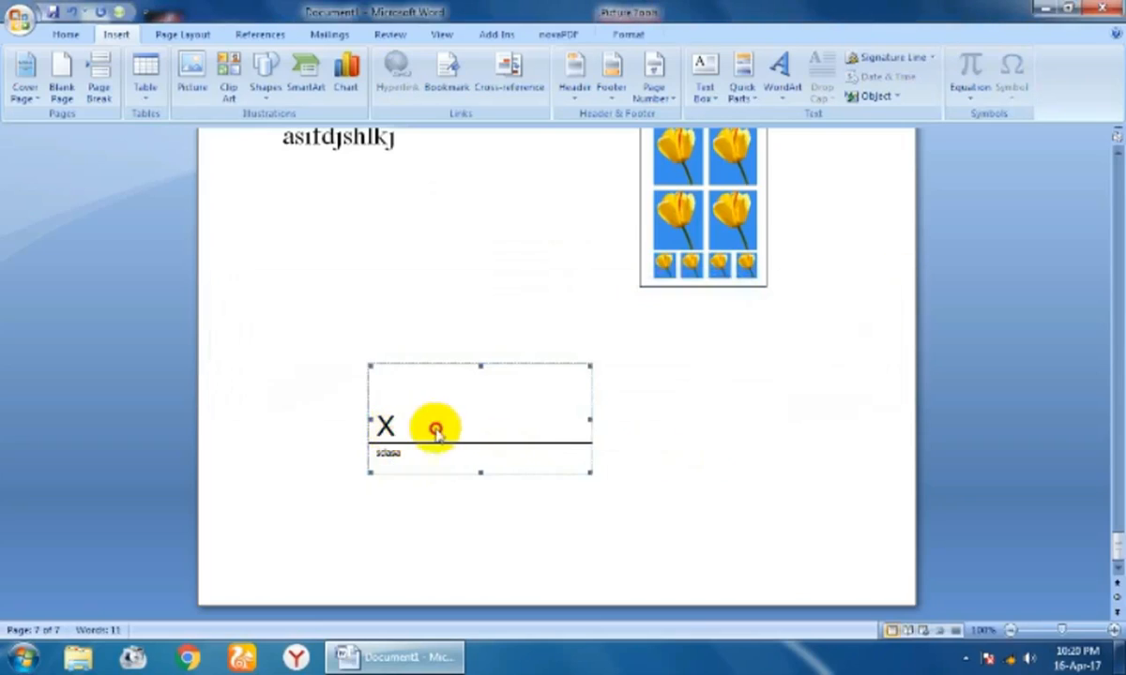
left_click(661, 460)
left_click(477, 445)
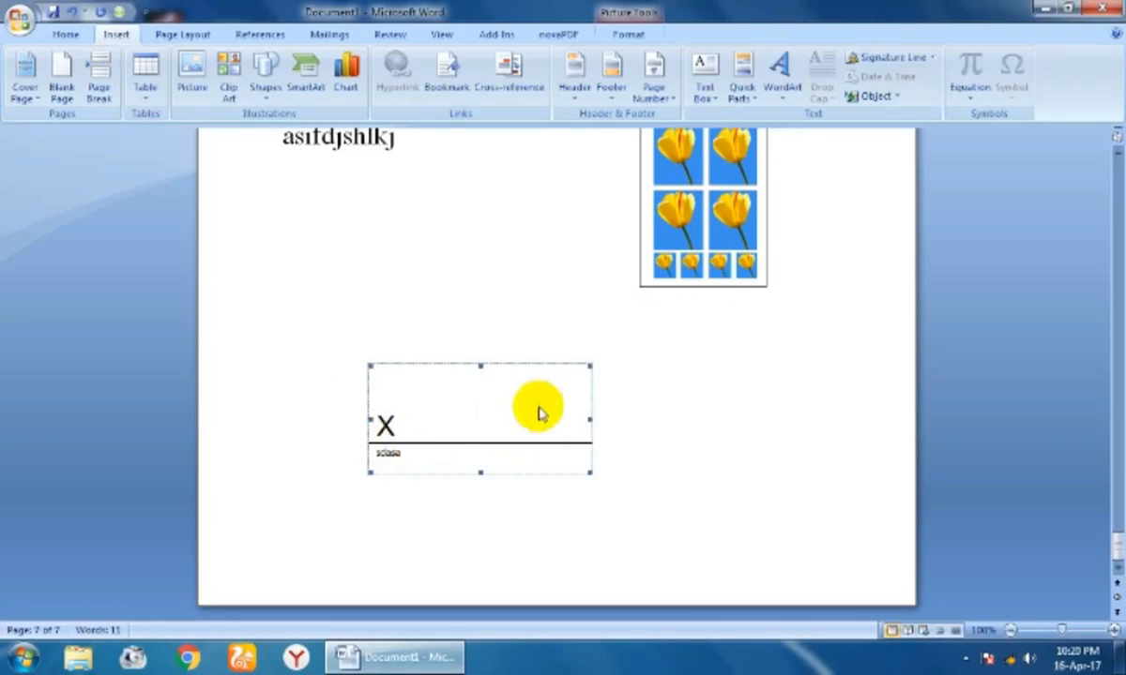
key("Delete")
Insert a signature line with the suggested signer "Signature" below the sample text, dismissing the digital signature notices.
left_click(849, 56)
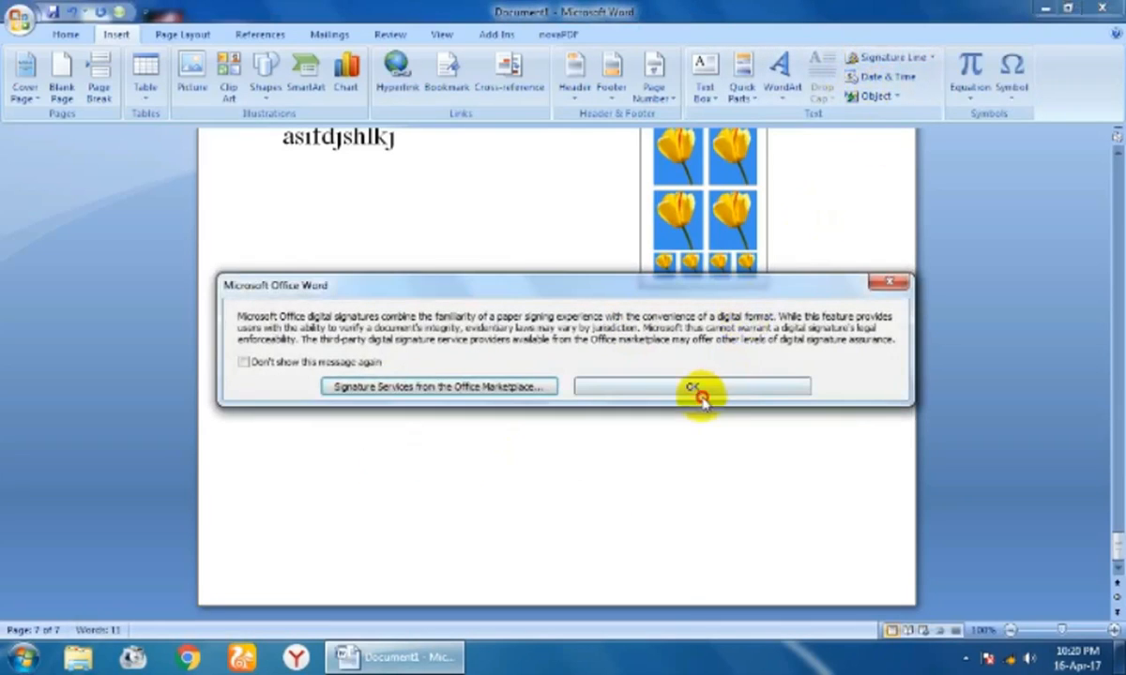
left_click(648, 384)
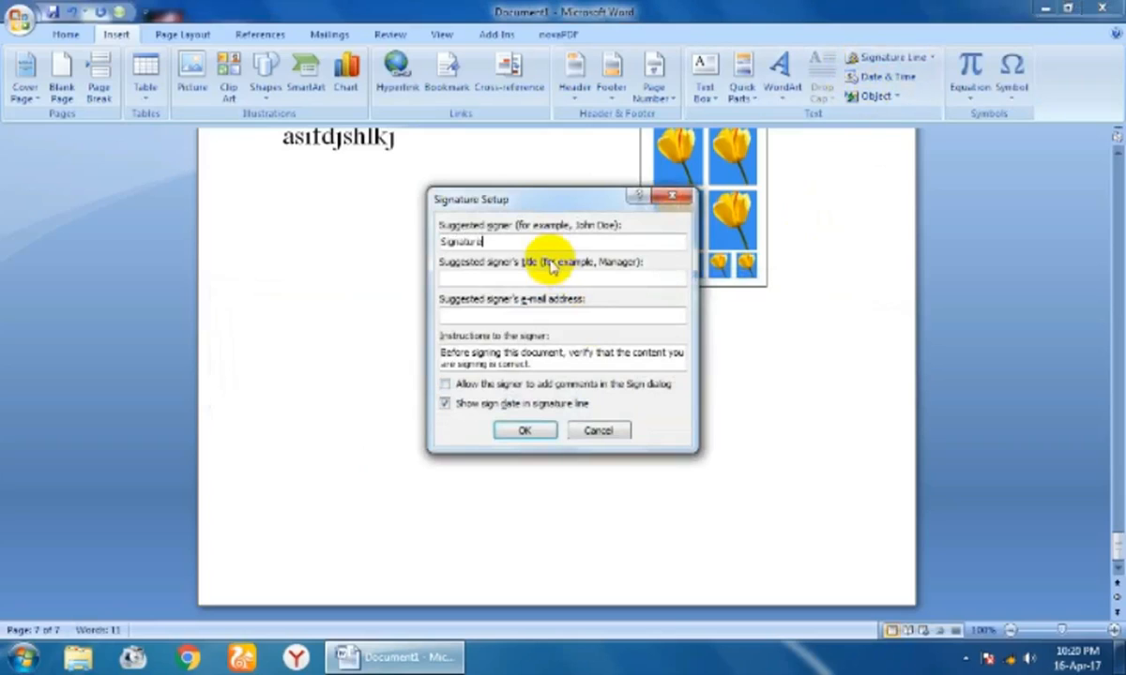
left_click(540, 432)
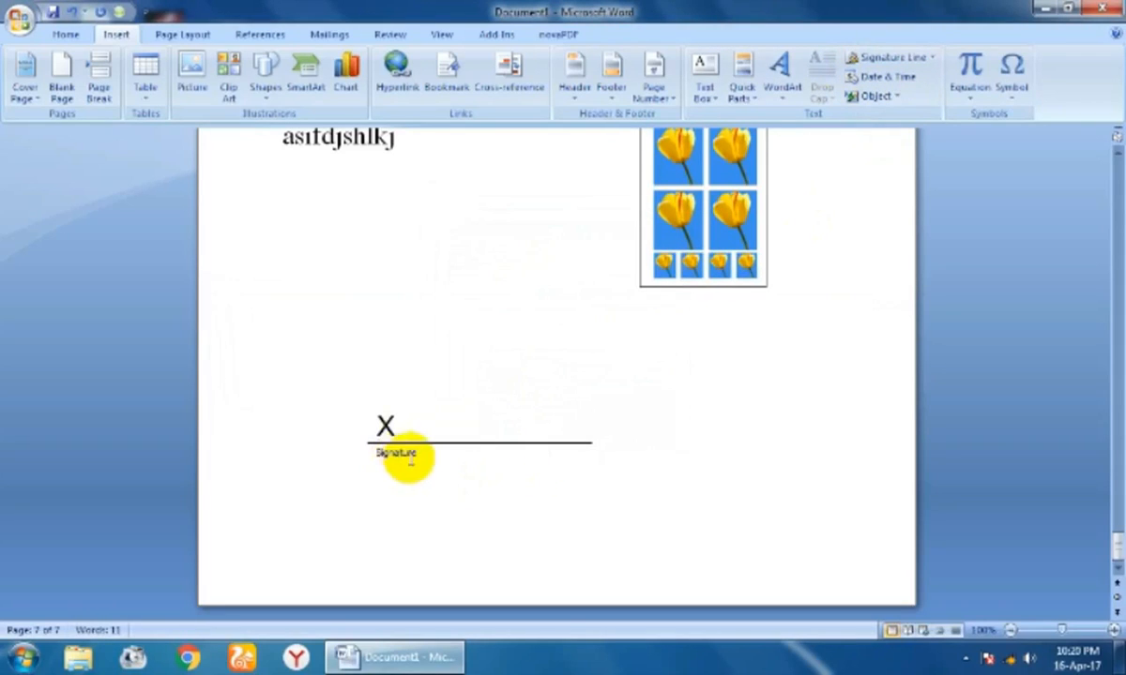
double_click(476, 447)
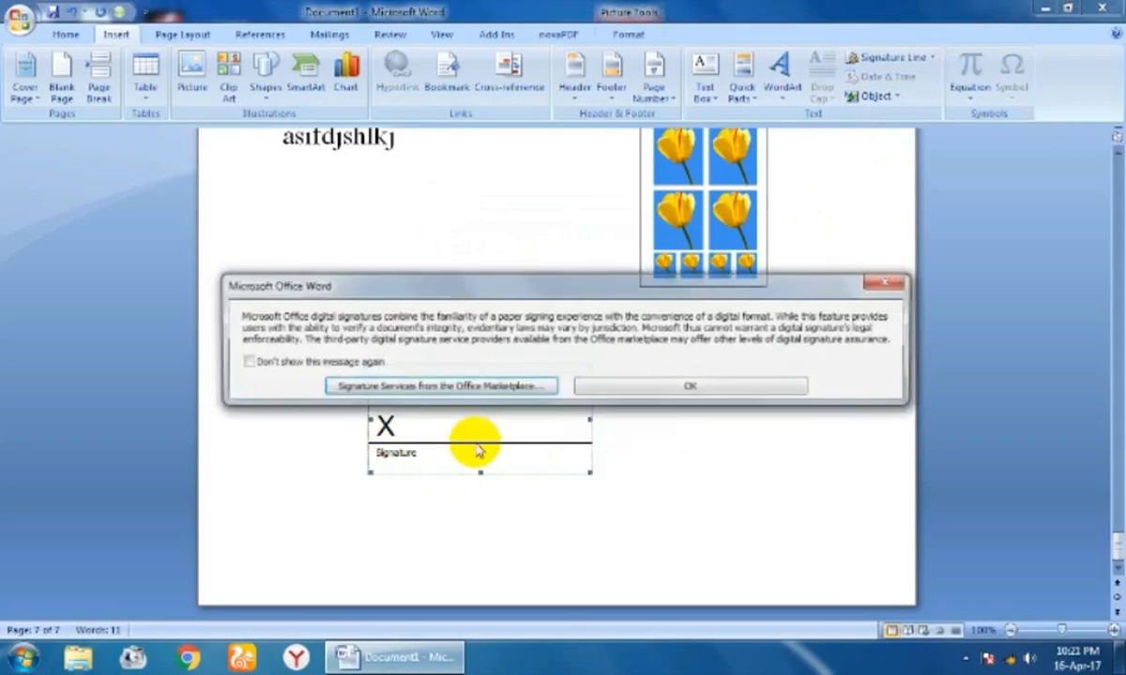
left_click(886, 284)
Resize the "Signature" signature line to 1.1" high and 2.2" wide.
left_click(628, 33)
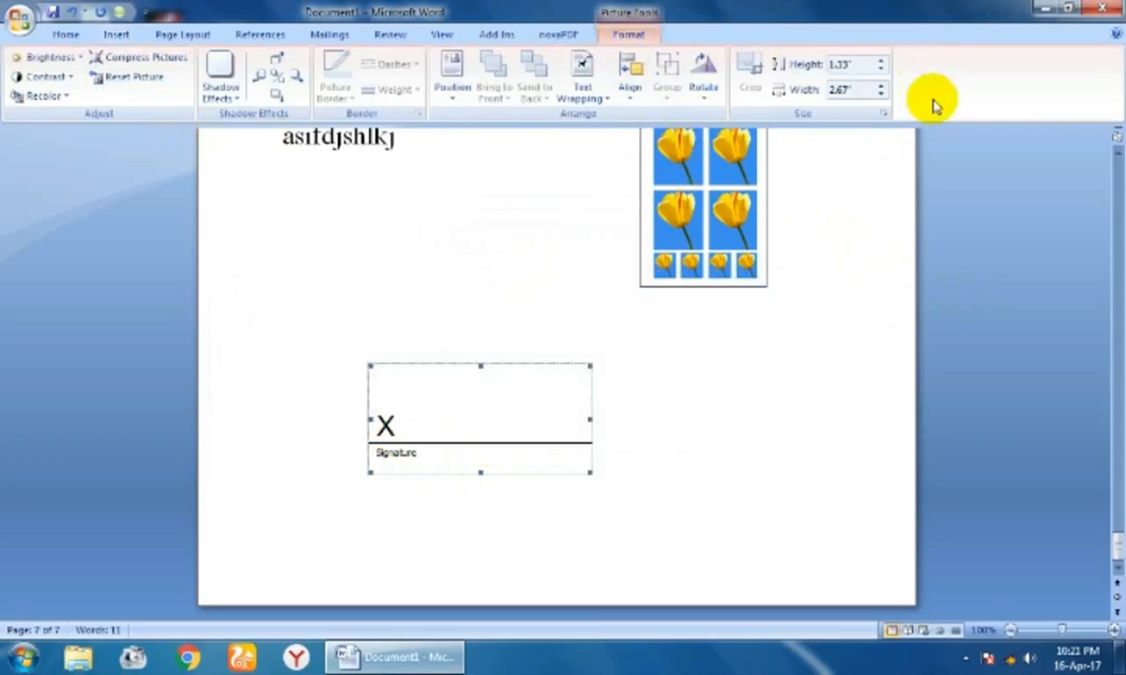
left_click(880, 71)
left_click(879, 71)
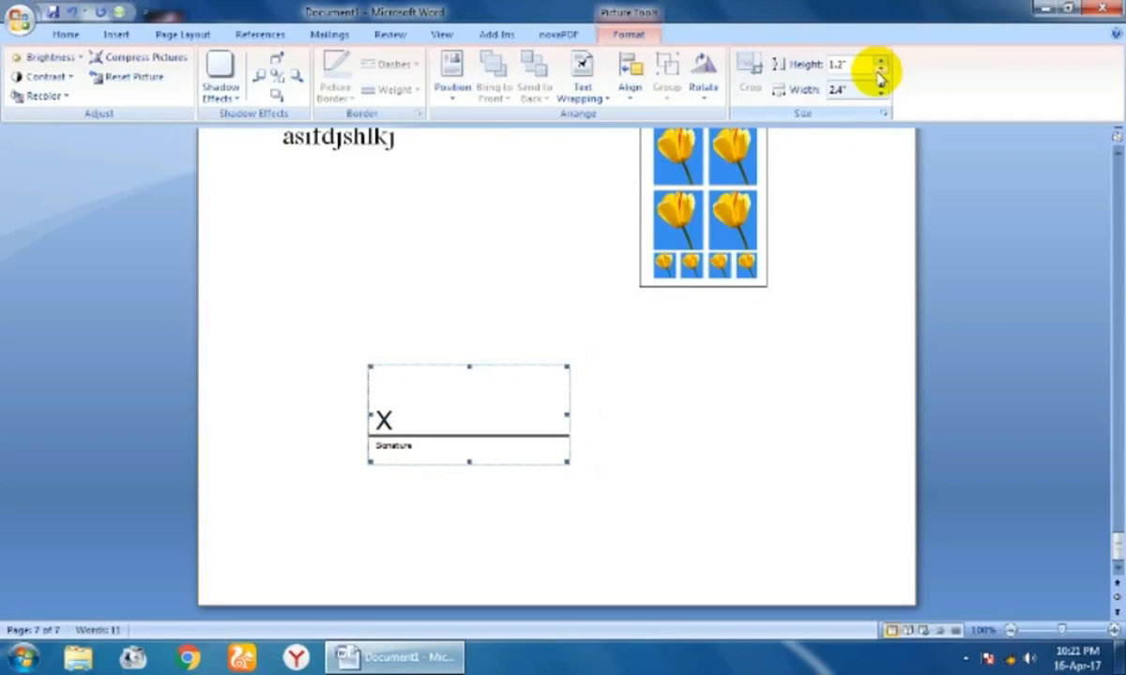
left_click(880, 73)
left_click(882, 94)
left_click(882, 87)
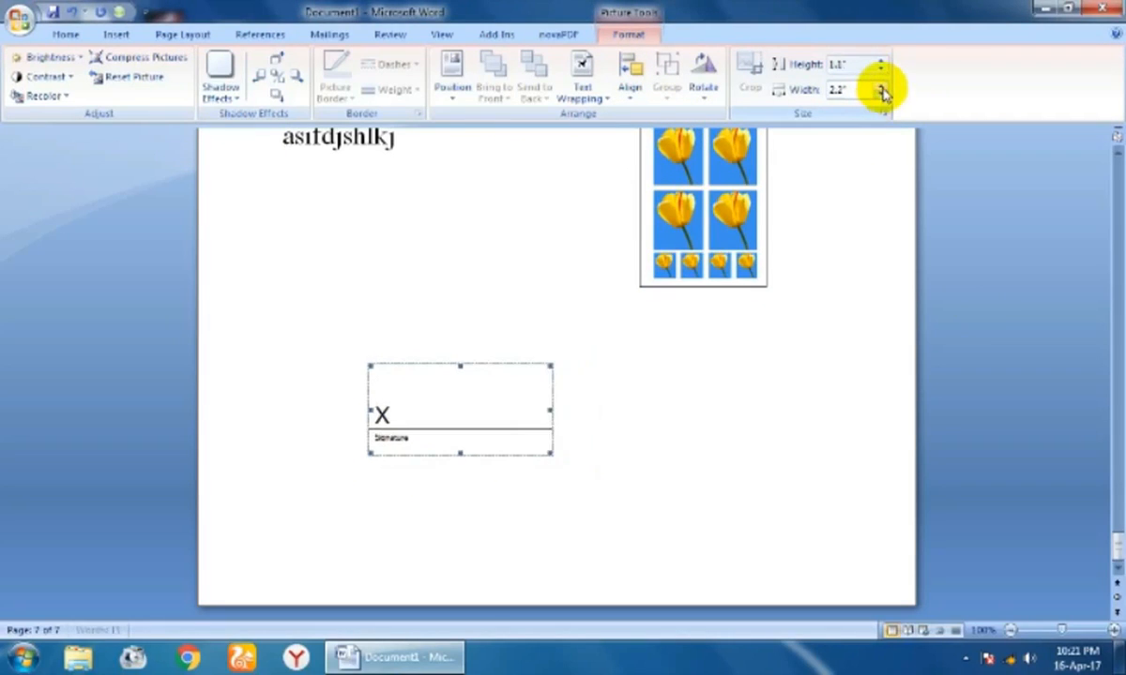
Set the signature line's text wrapping to Square.
left_click(632, 91)
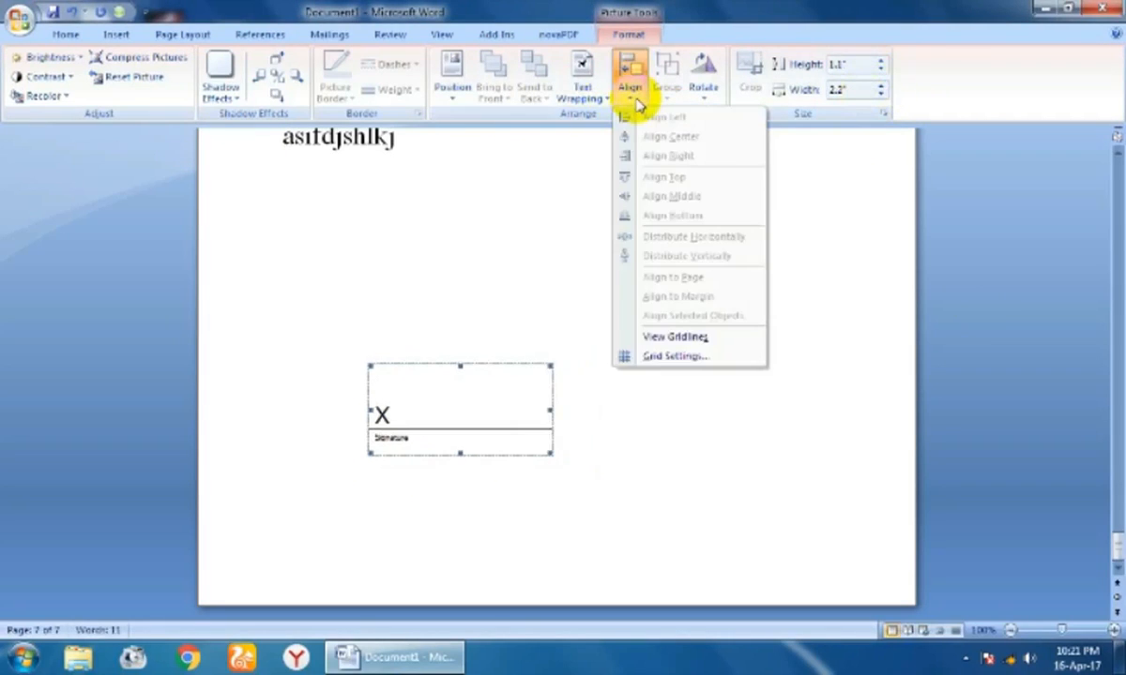
left_click(591, 80)
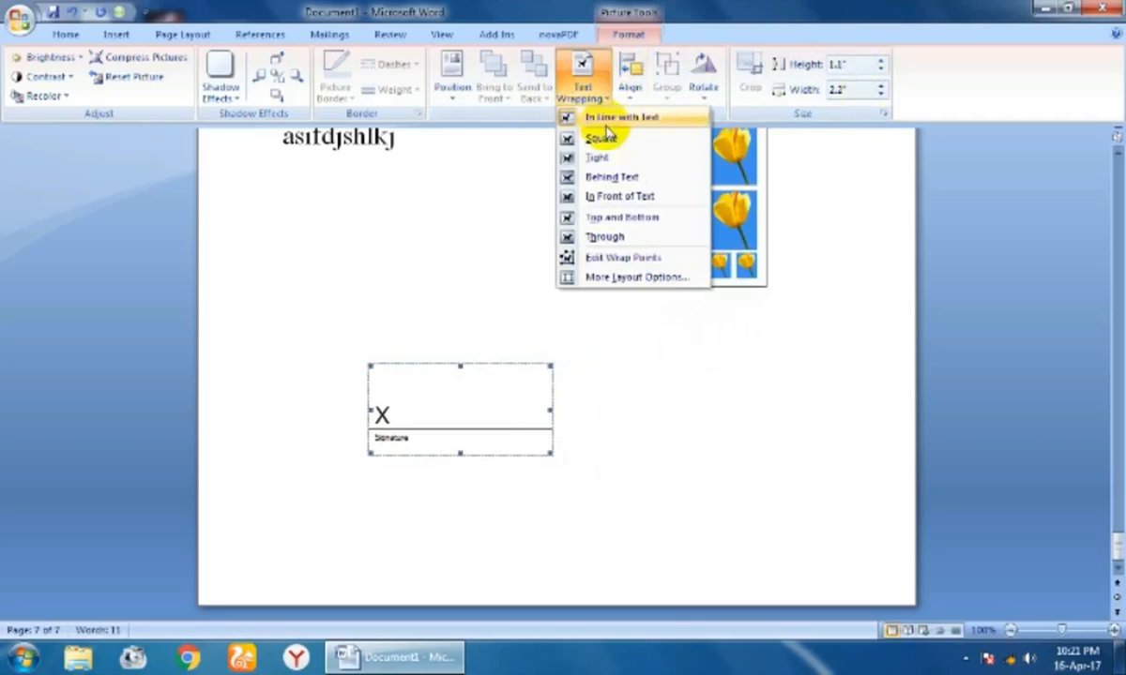
left_click(610, 142)
left_click(521, 395)
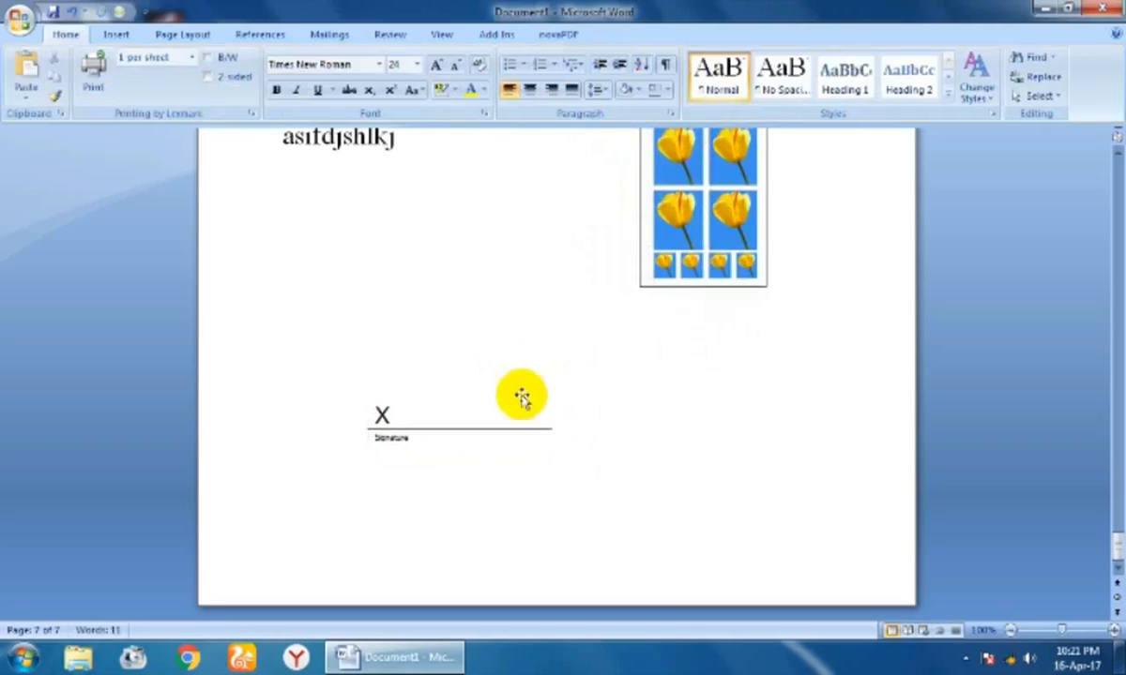
Try a preset page position on the signature line and undo the move.
left_click(499, 402)
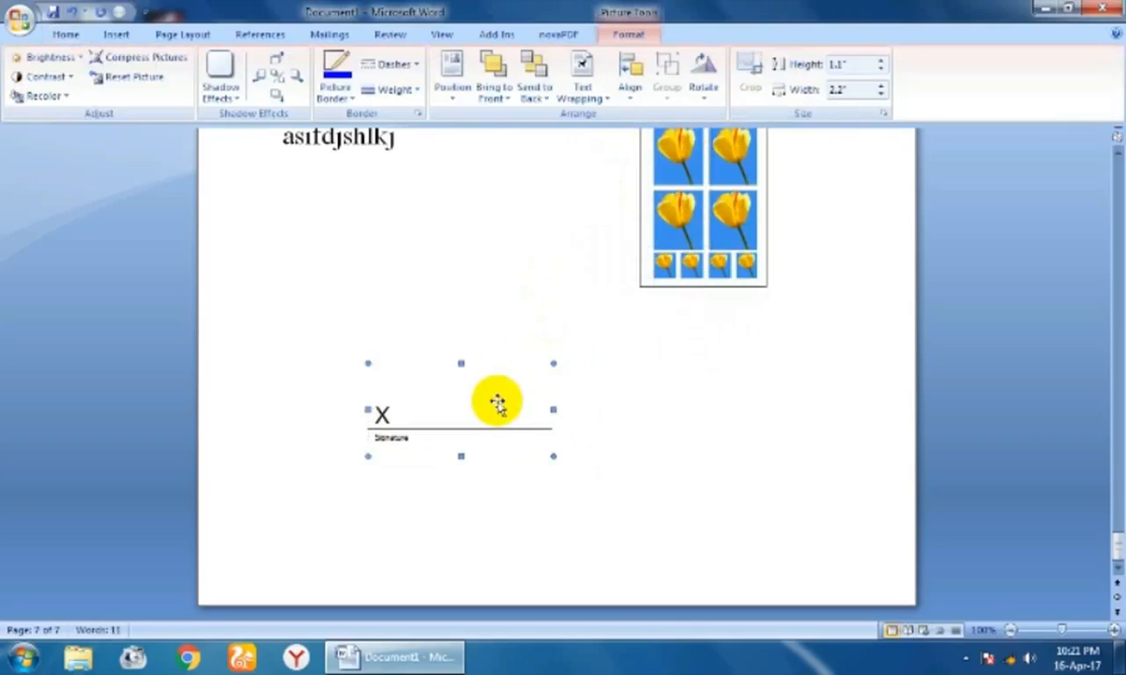
left_click(448, 94)
left_click(459, 214)
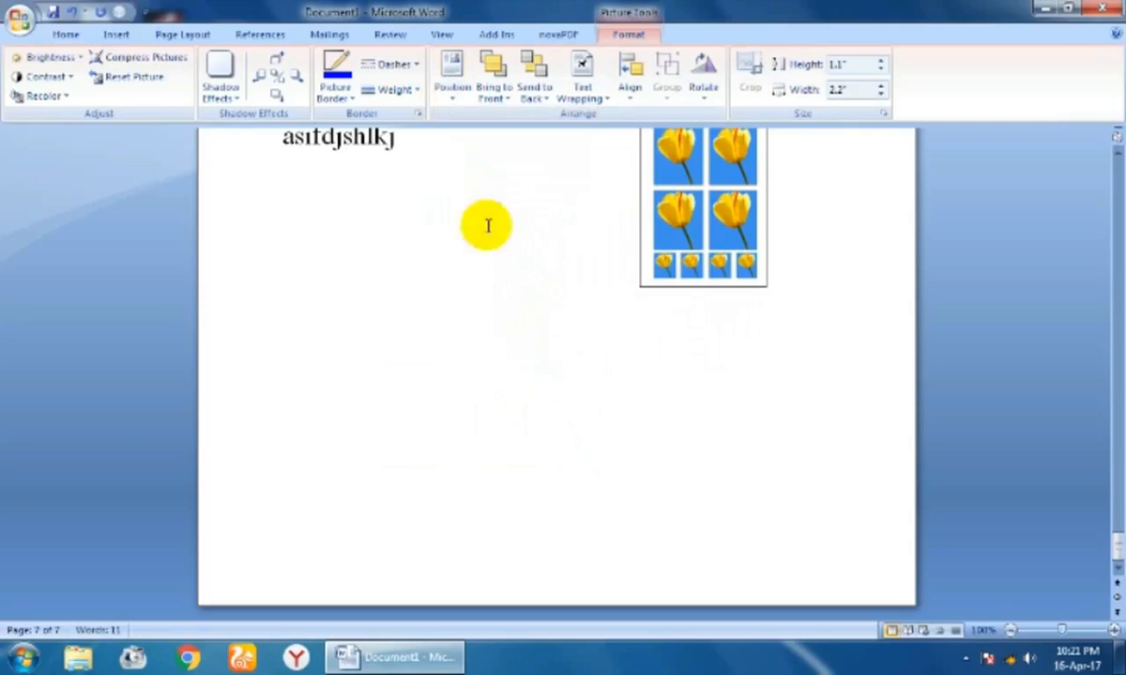
left_click(367, 364)
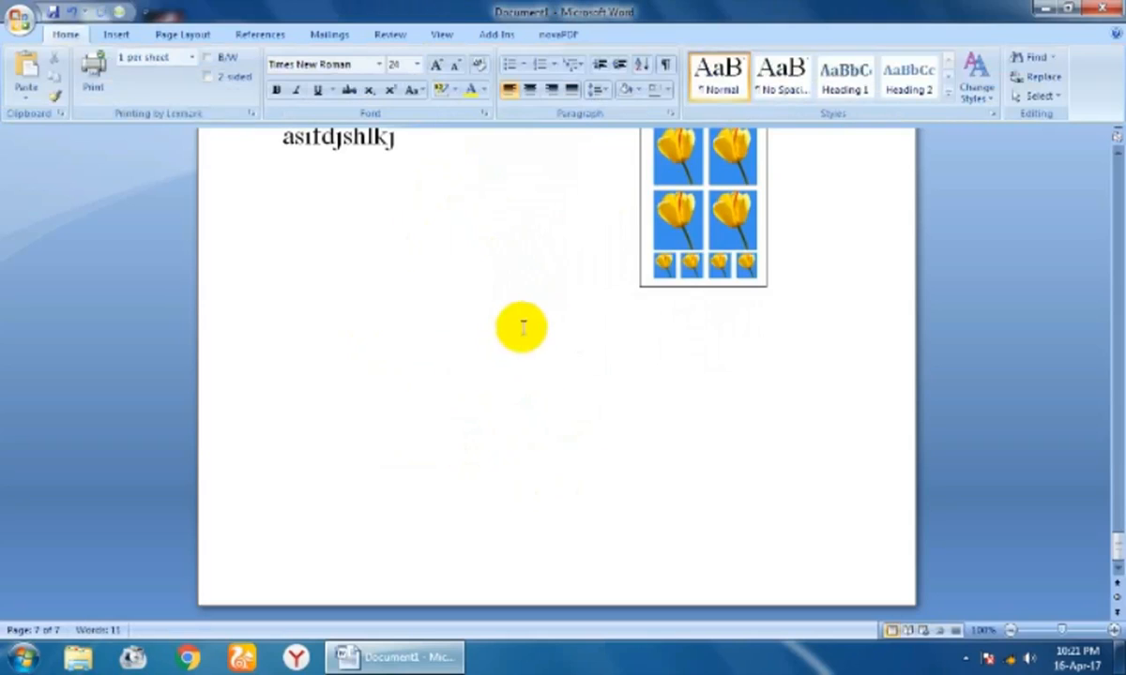
key("ctrl+z")
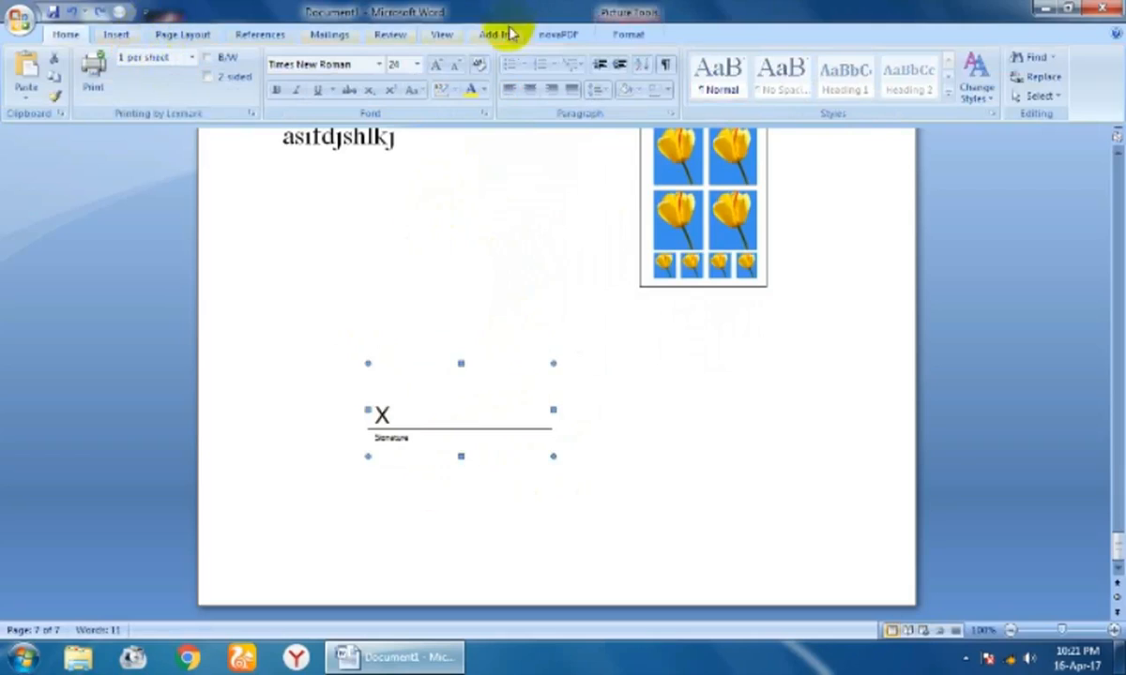
Insert the current date below the sample text in the format "Sunday, April 16, 2017".
left_click(120, 34)
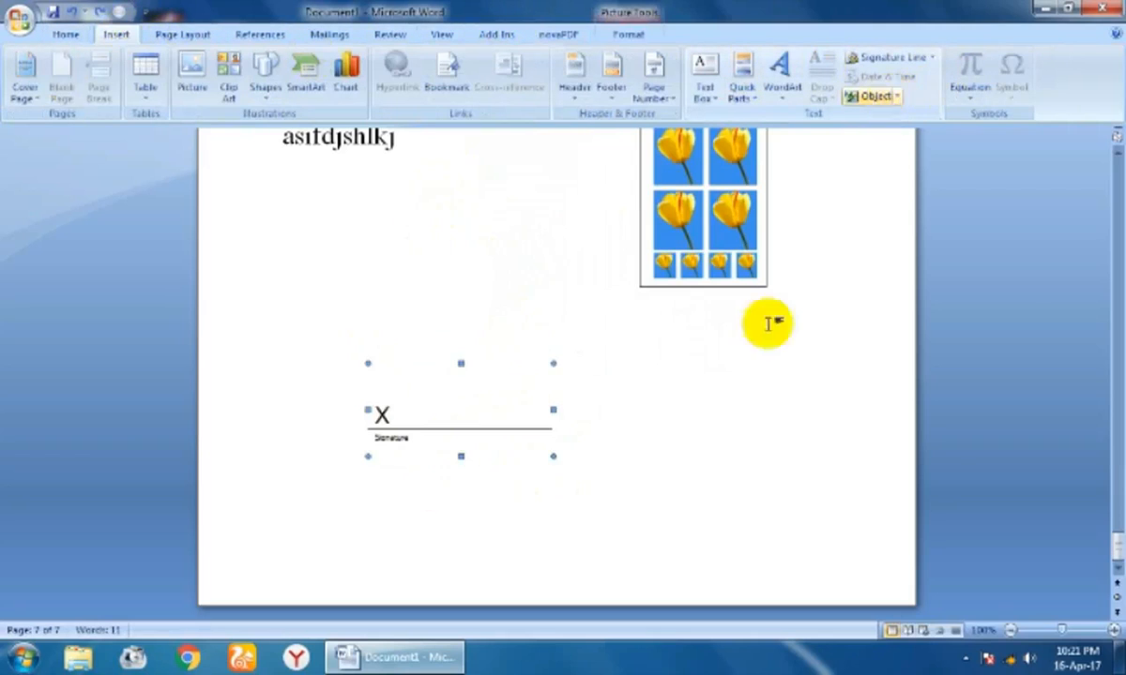
left_click(656, 405)
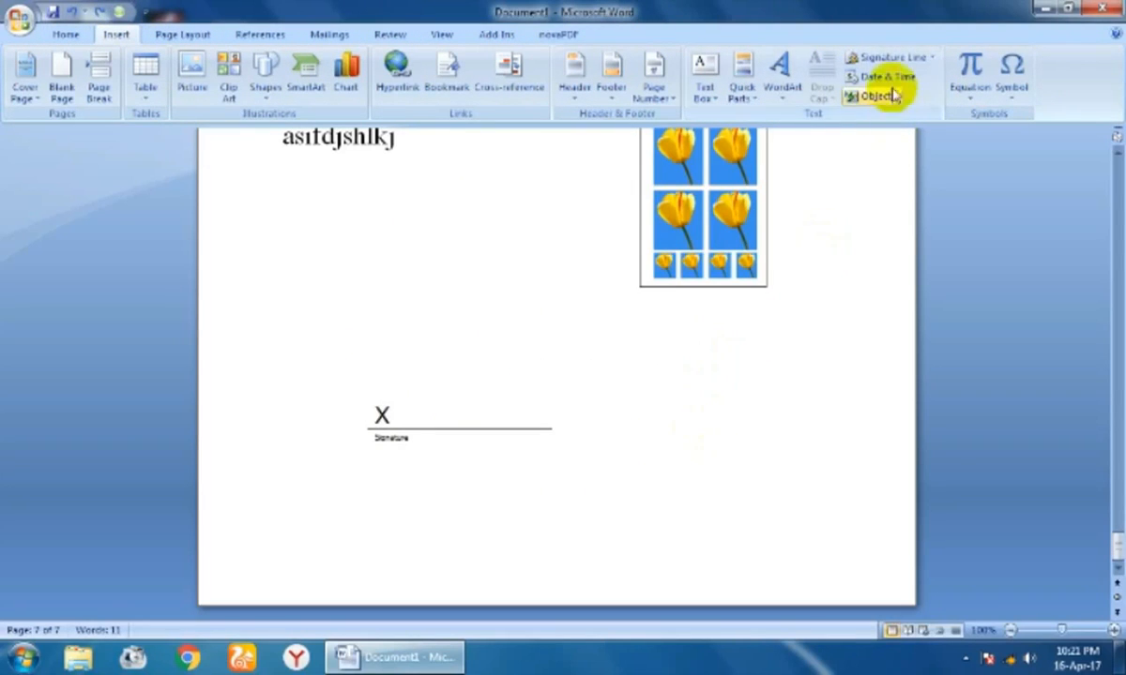
left_click(886, 77)
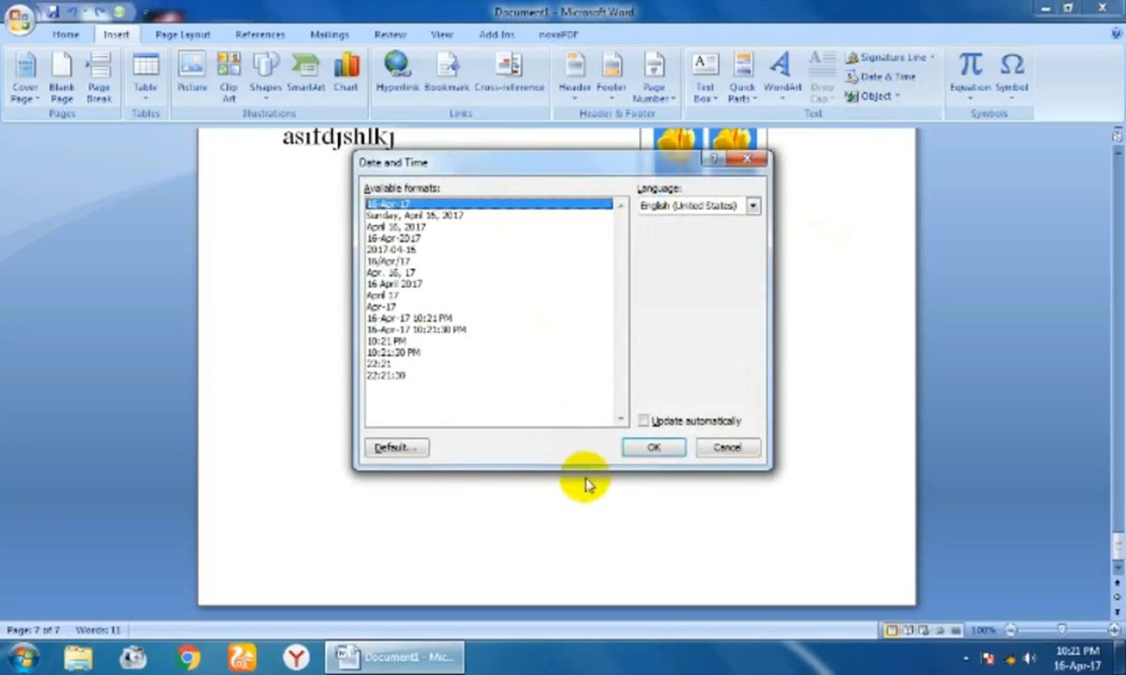
left_click_drag(387, 374, 394, 215)
left_click(677, 447)
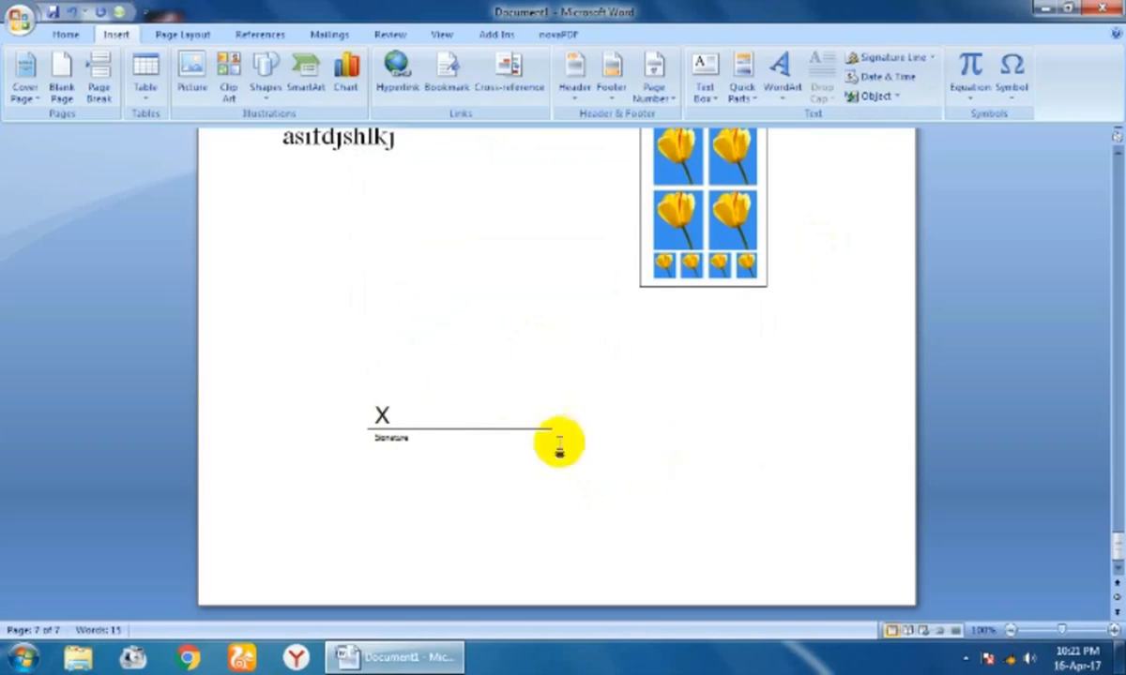
Delete the signature line covering the inserted date and select the date text.
left_click(460, 442)
key("Delete")
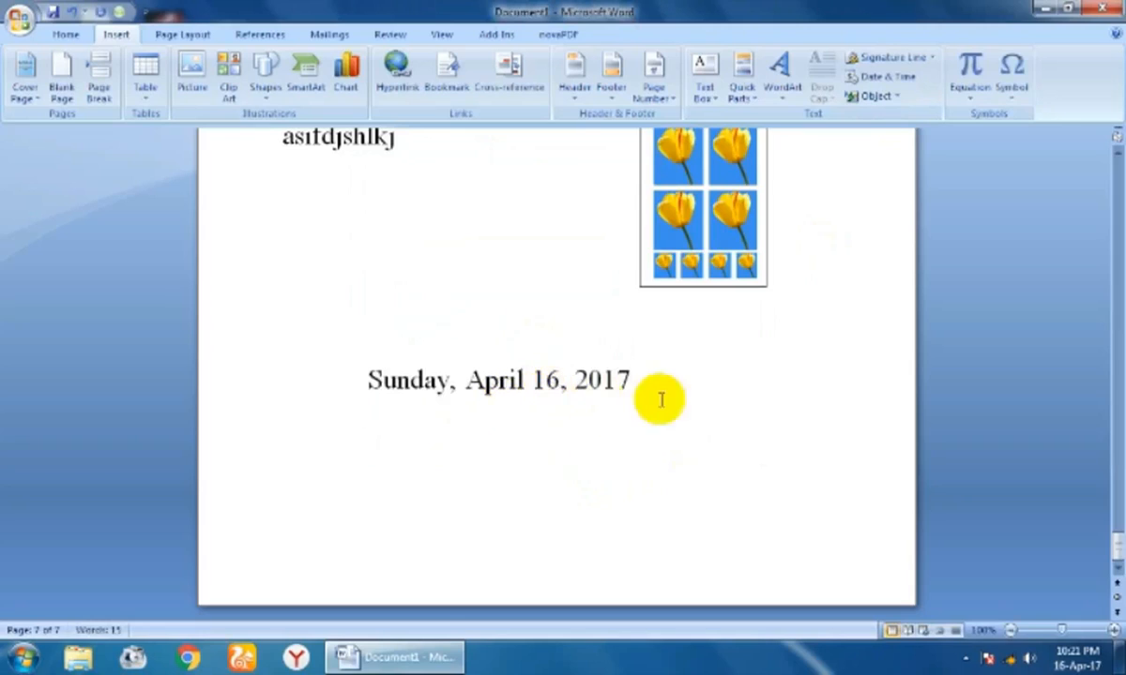
left_click_drag(658, 397, 368, 384)
left_click(651, 392)
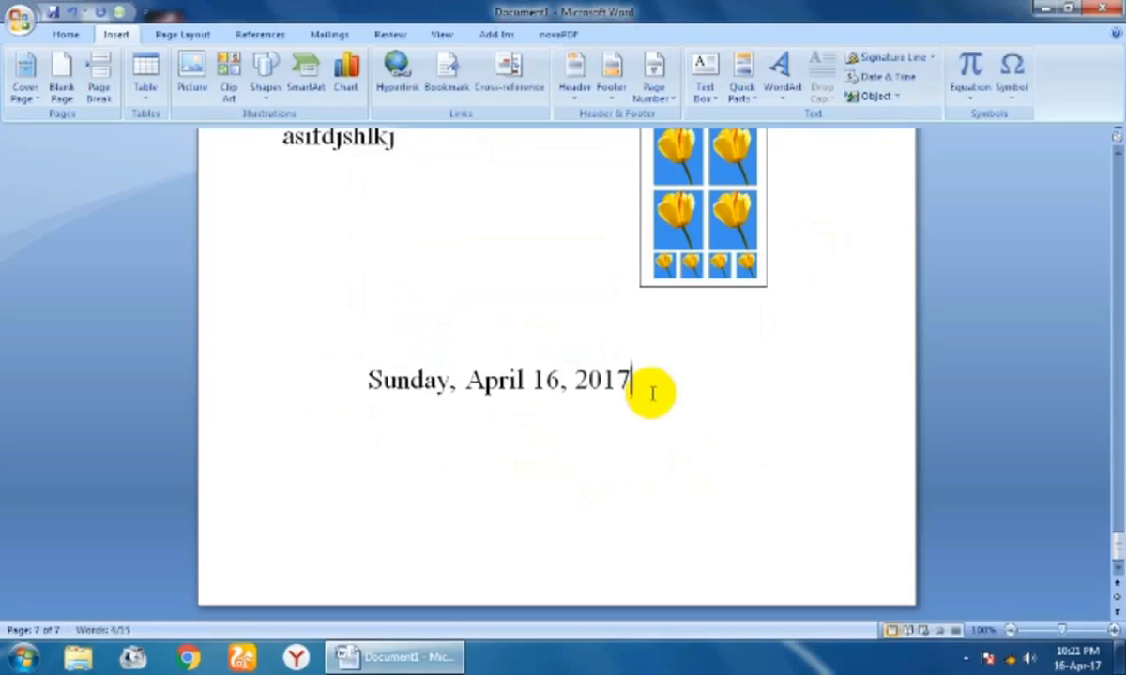
left_click_drag(653, 397, 377, 427)
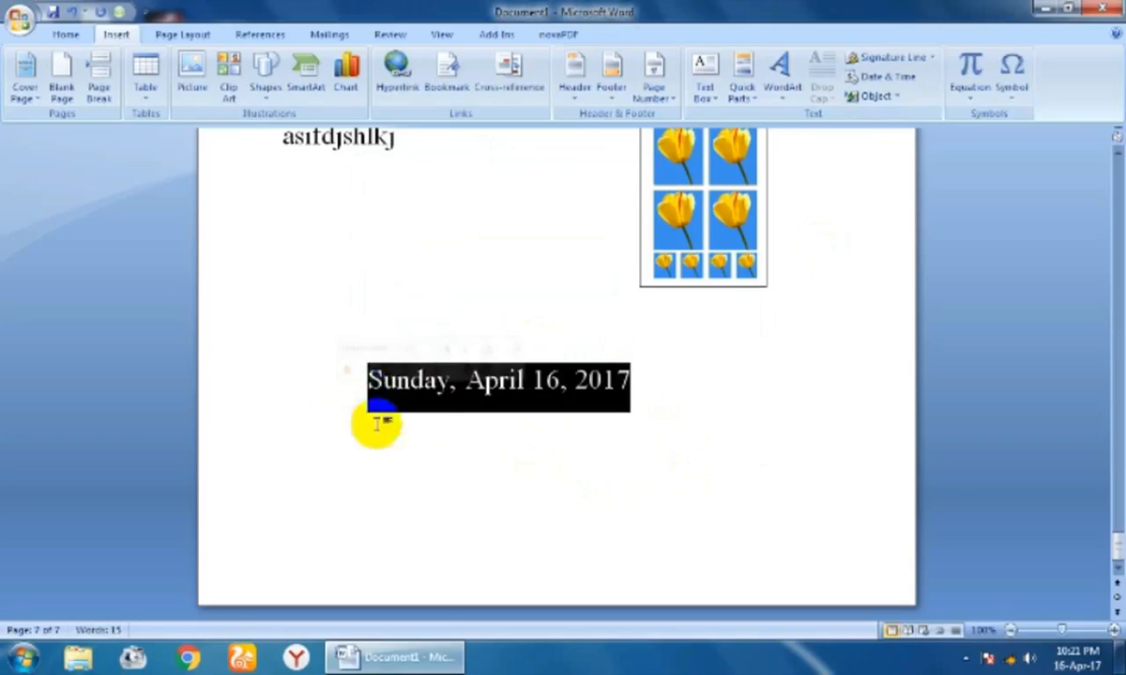
left_click(385, 404)
left_click_drag(415, 380, 664, 385)
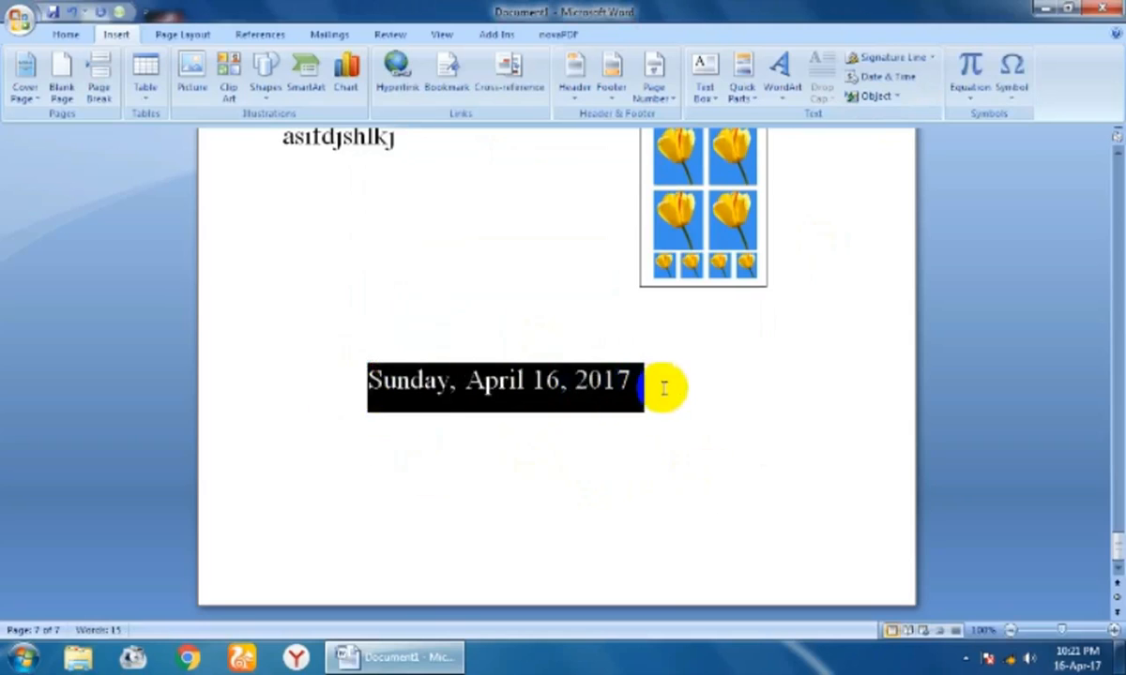
Insert the current time after the date in 24-hour format with seconds, separated from the date by a space.
left_click(663, 385)
left_click(887, 77)
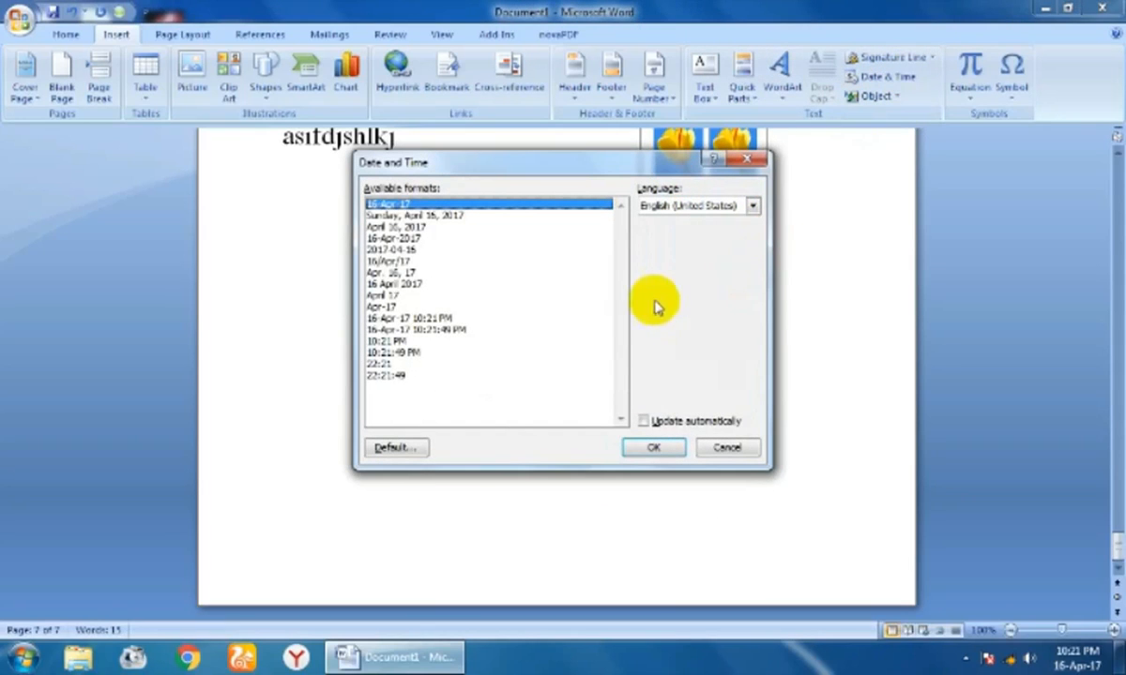
left_click(378, 376)
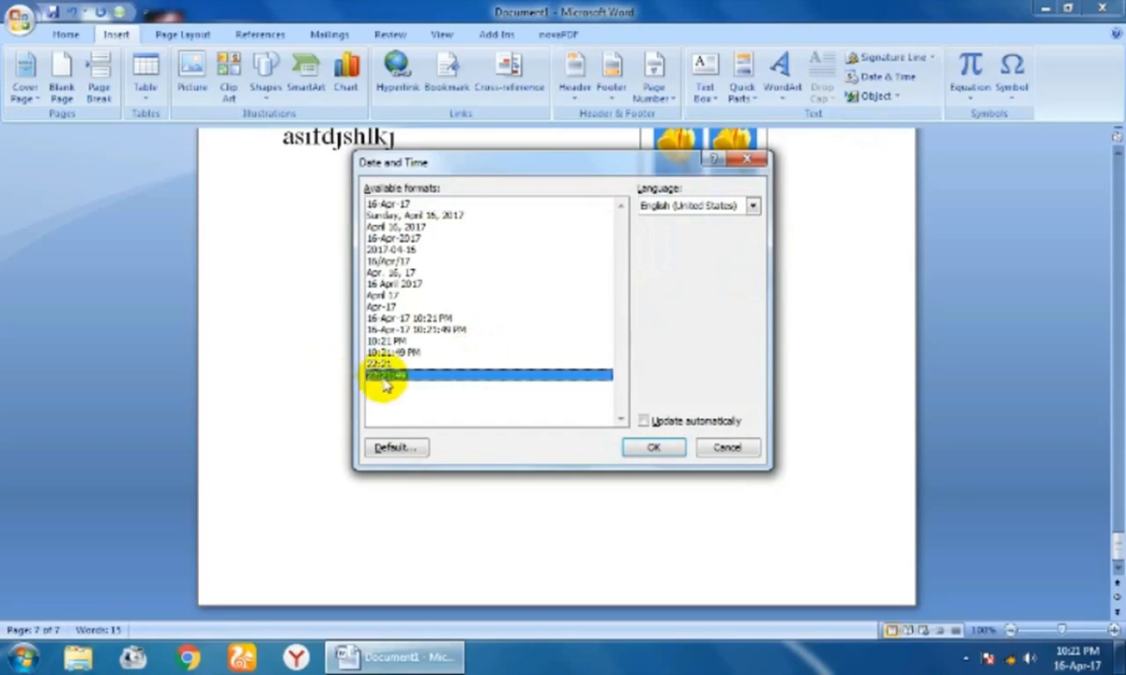
left_click(654, 447)
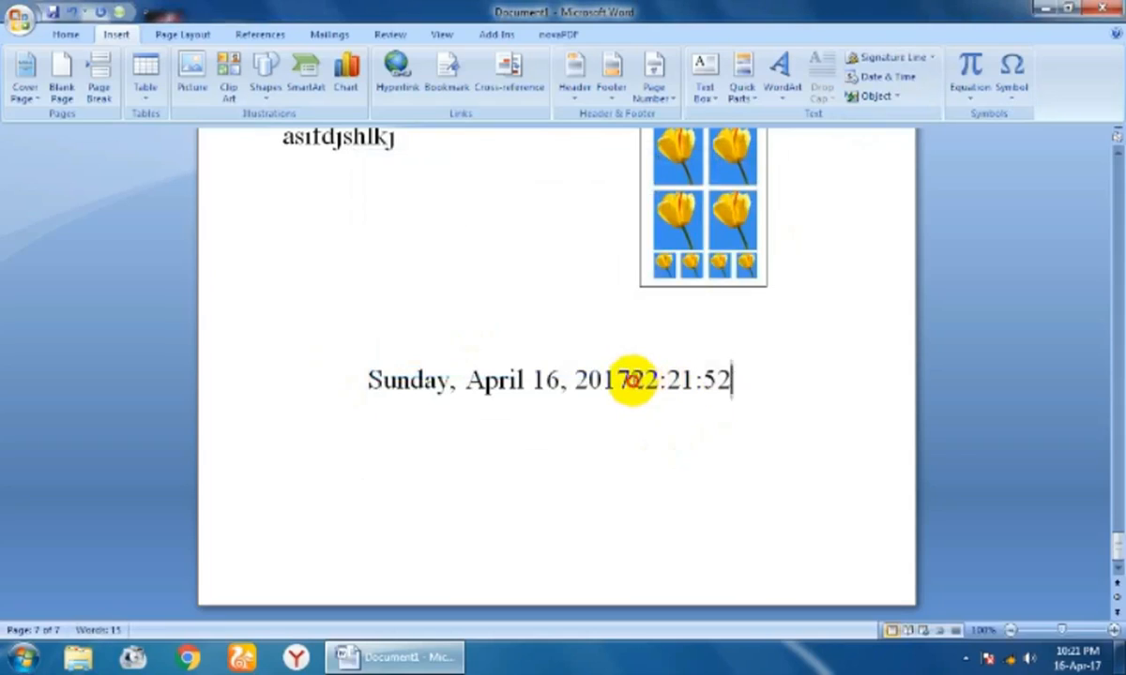
left_click_drag(638, 380, 186, 402)
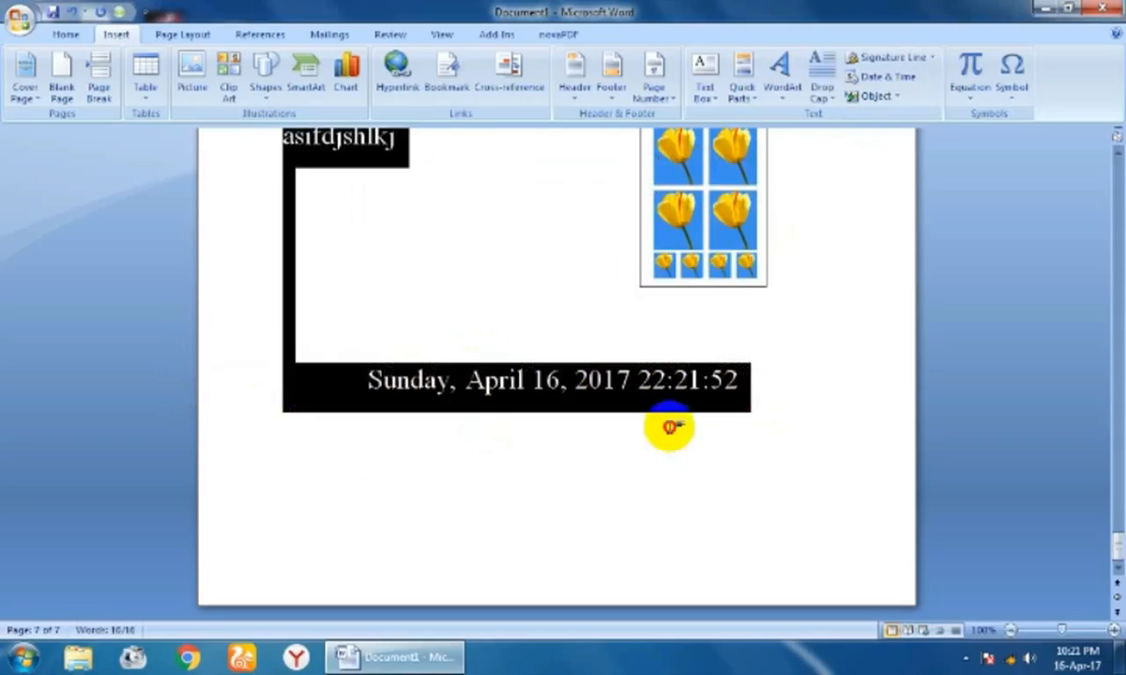
left_click(672, 424)
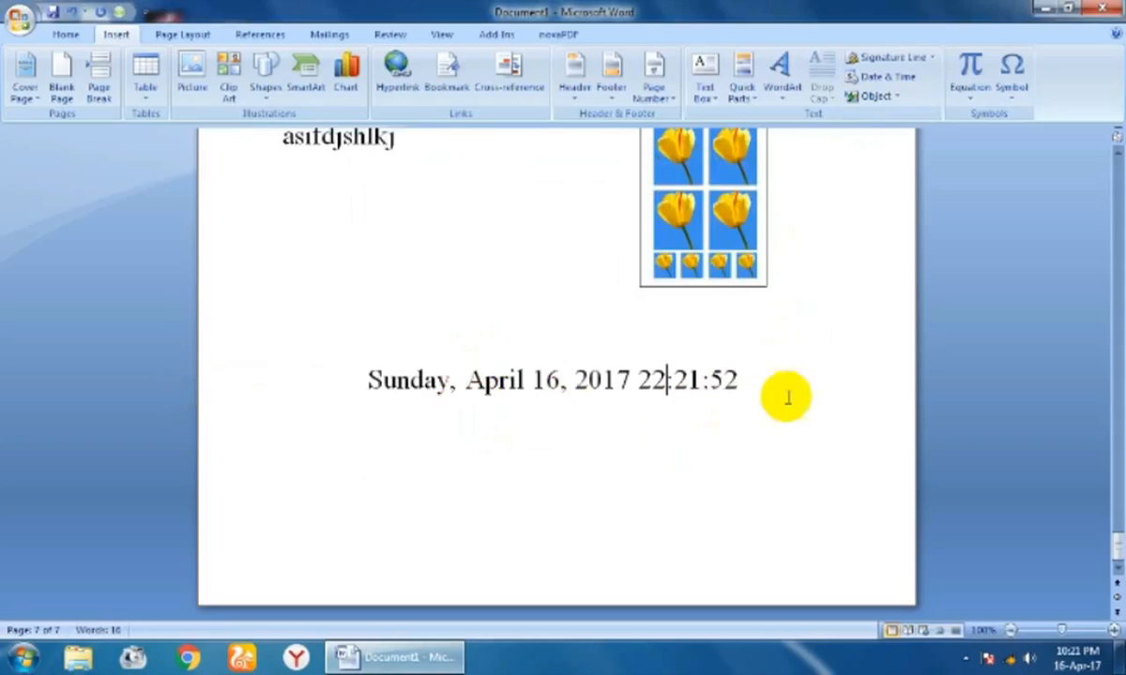
Browse the built-in equations and insert a new blank equation below the date and time line.
left_click(977, 107)
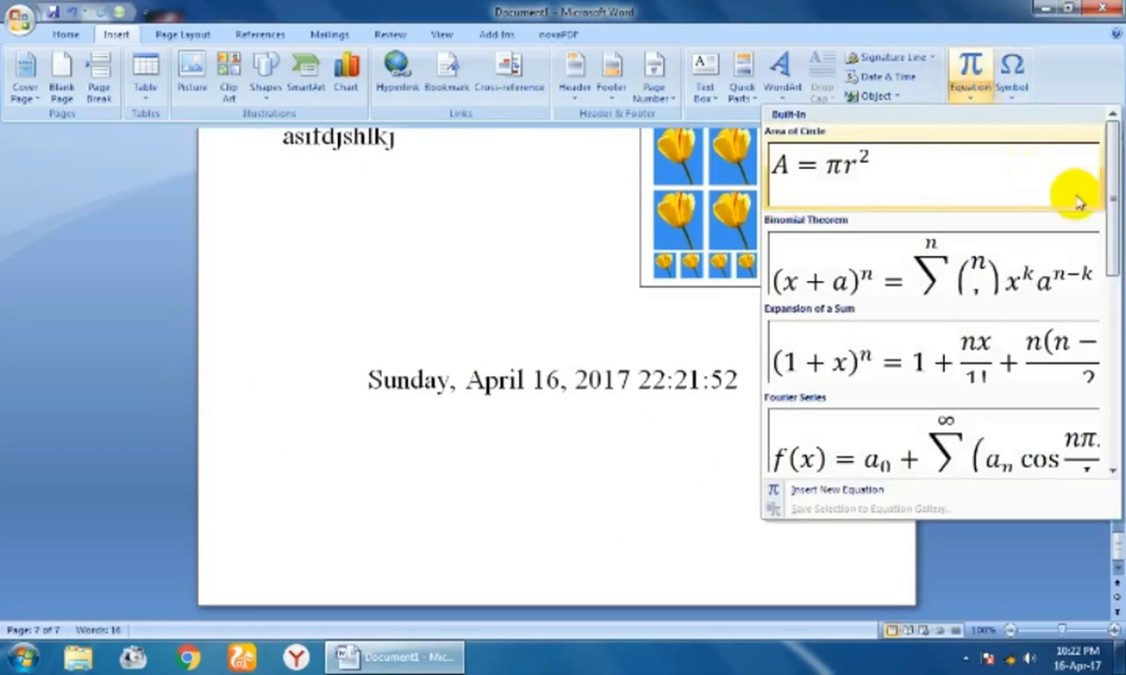
left_click_drag(1117, 223, 1113, 163)
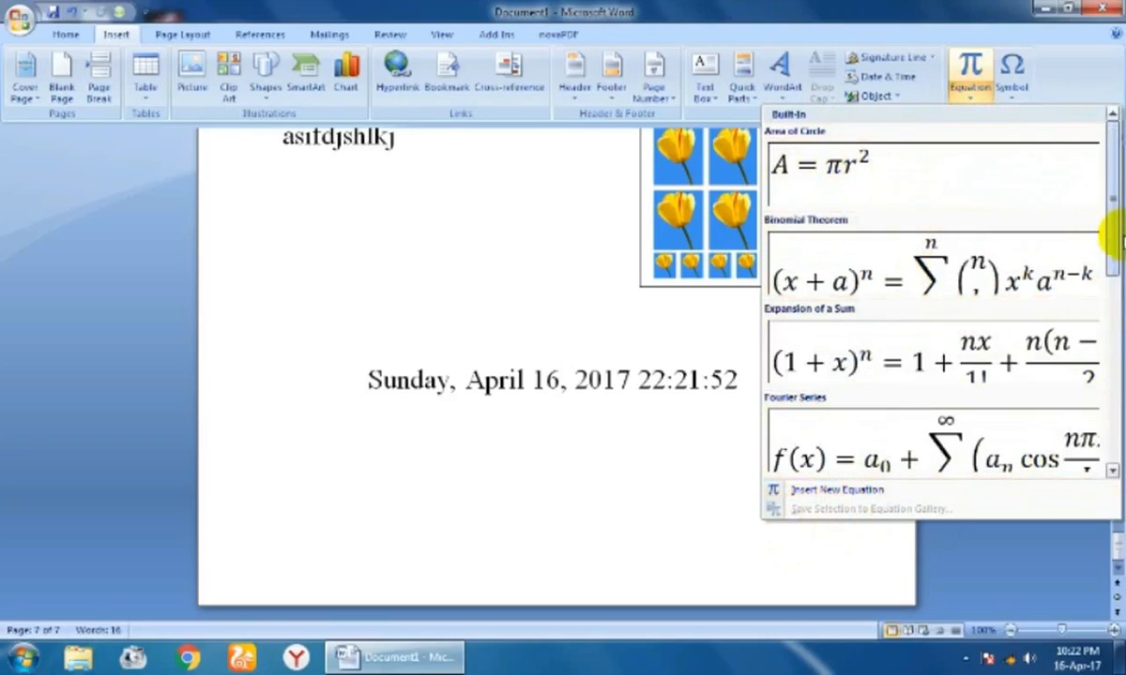
scroll(1083, 310, "down", 2)
left_click(856, 491)
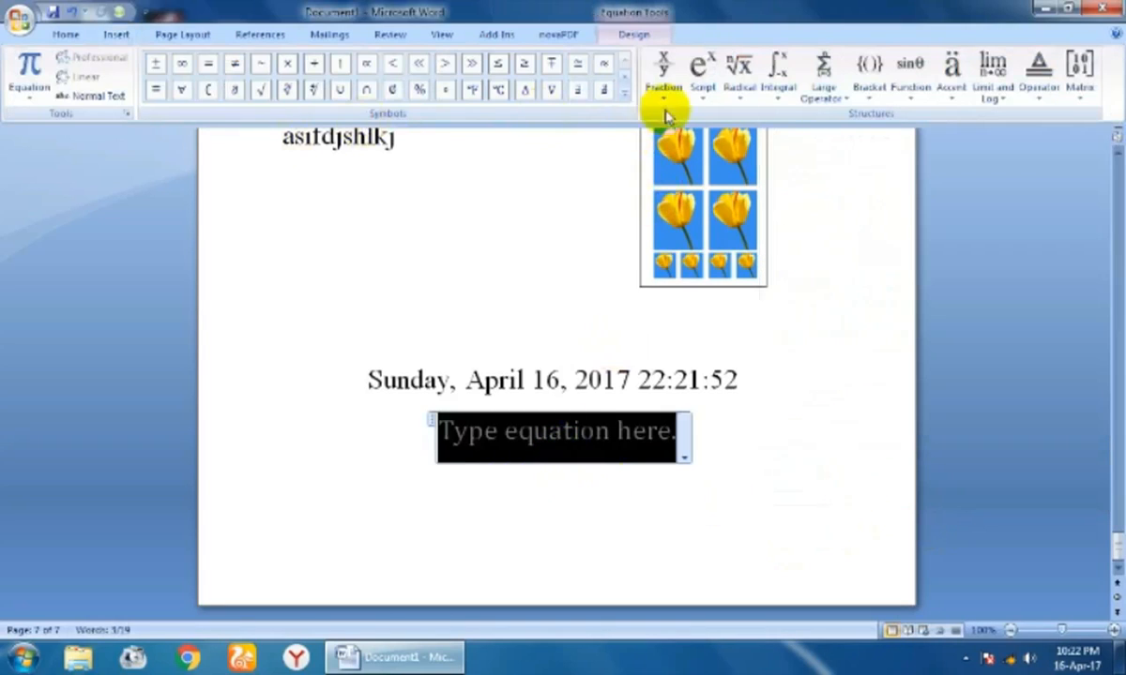
Examine the Basic Math symbols and the fraction, script, radical, integral and matrix structures available for the equation.
left_click(623, 91)
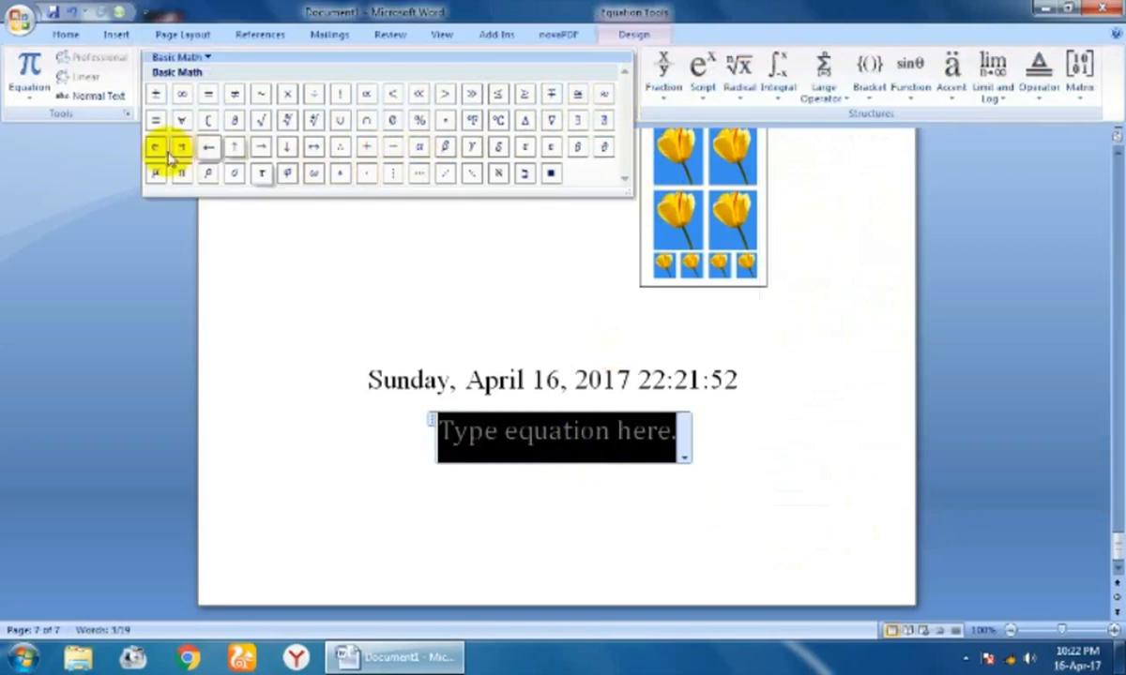
left_click(563, 242)
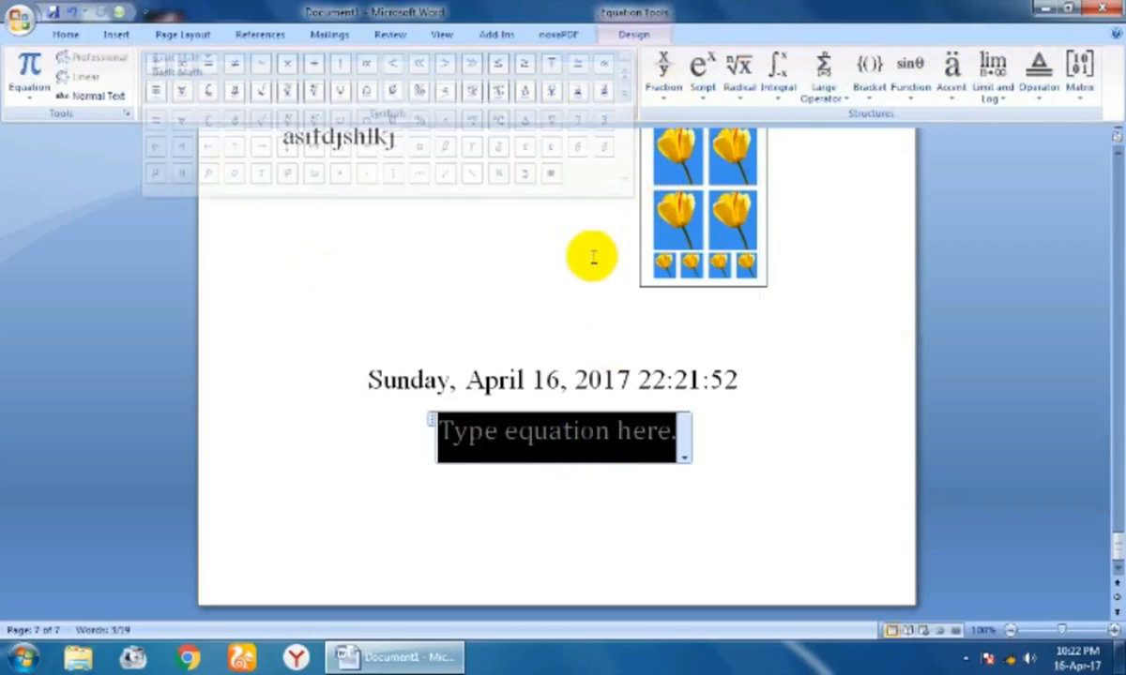
left_click(1084, 102)
left_click(663, 92)
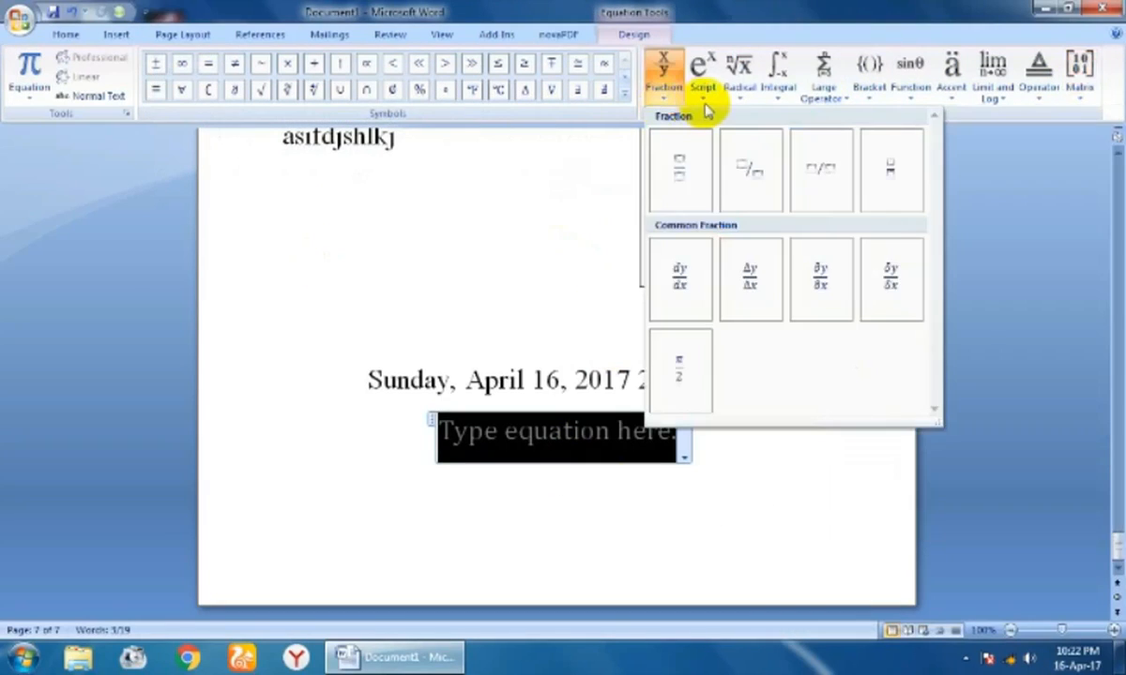
left_click(702, 99)
left_click(735, 94)
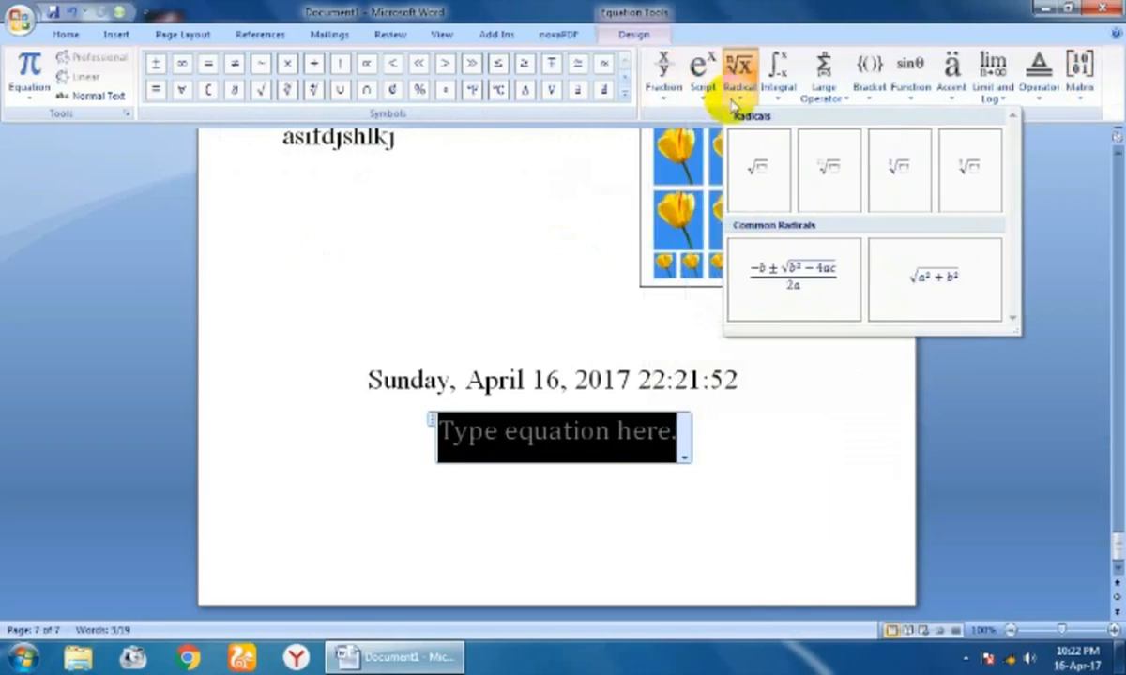
left_click(776, 103)
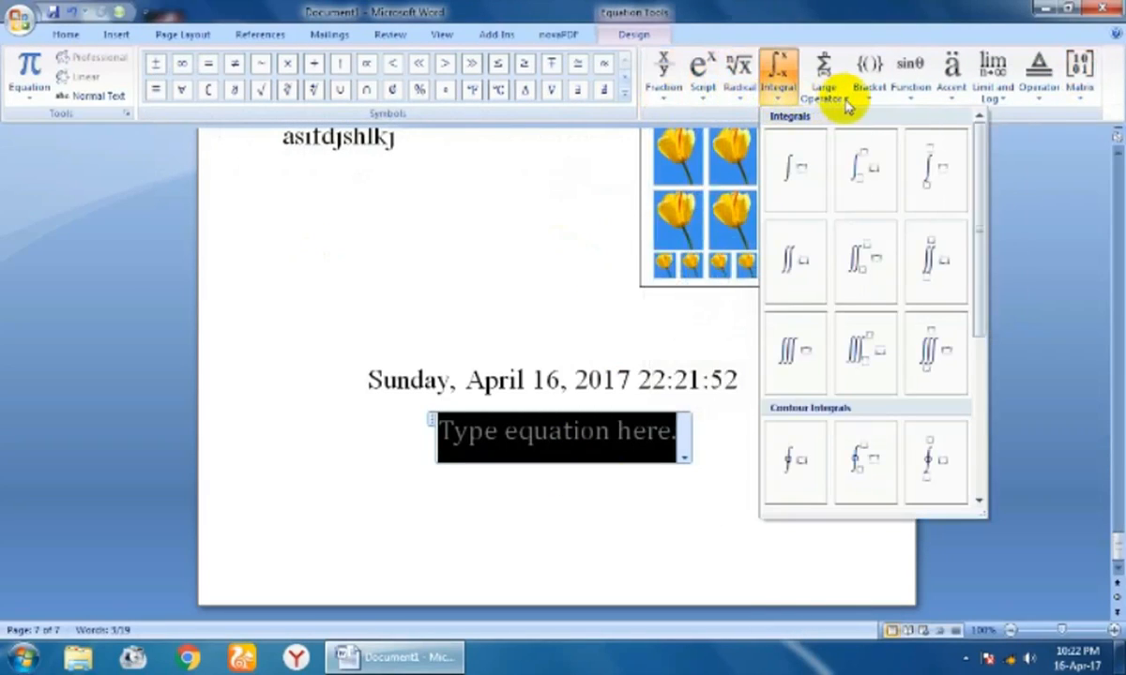
left_click(1086, 99)
left_click(736, 457)
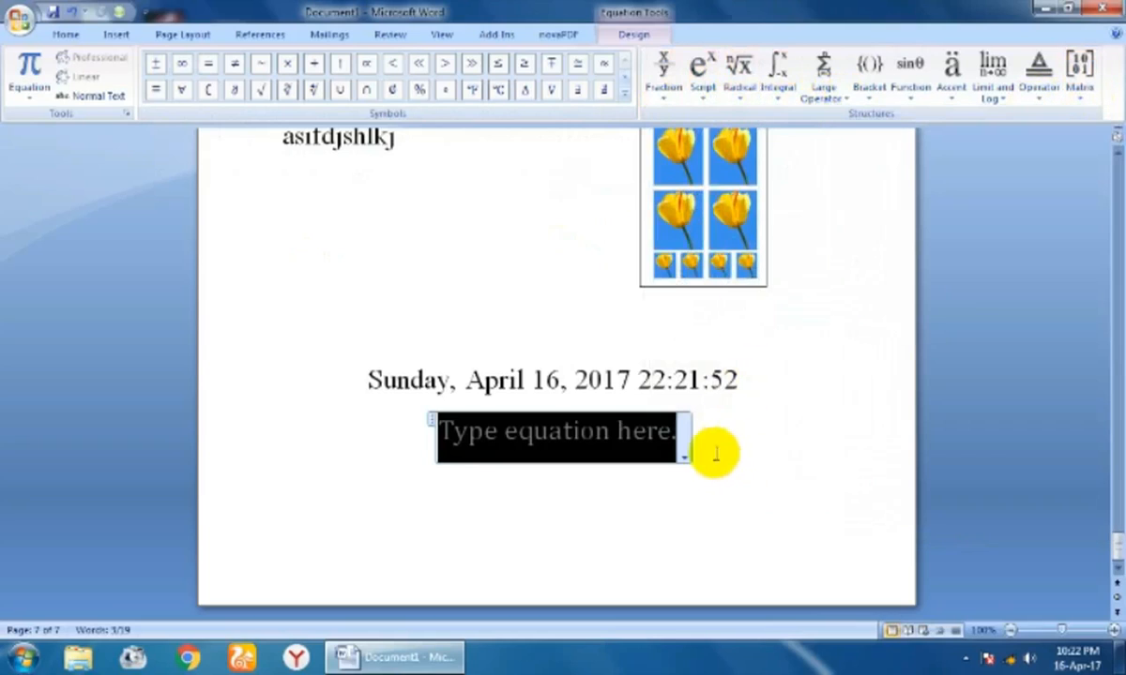
Delete the blank equation below the date and time line.
left_click(687, 452)
left_click(601, 447)
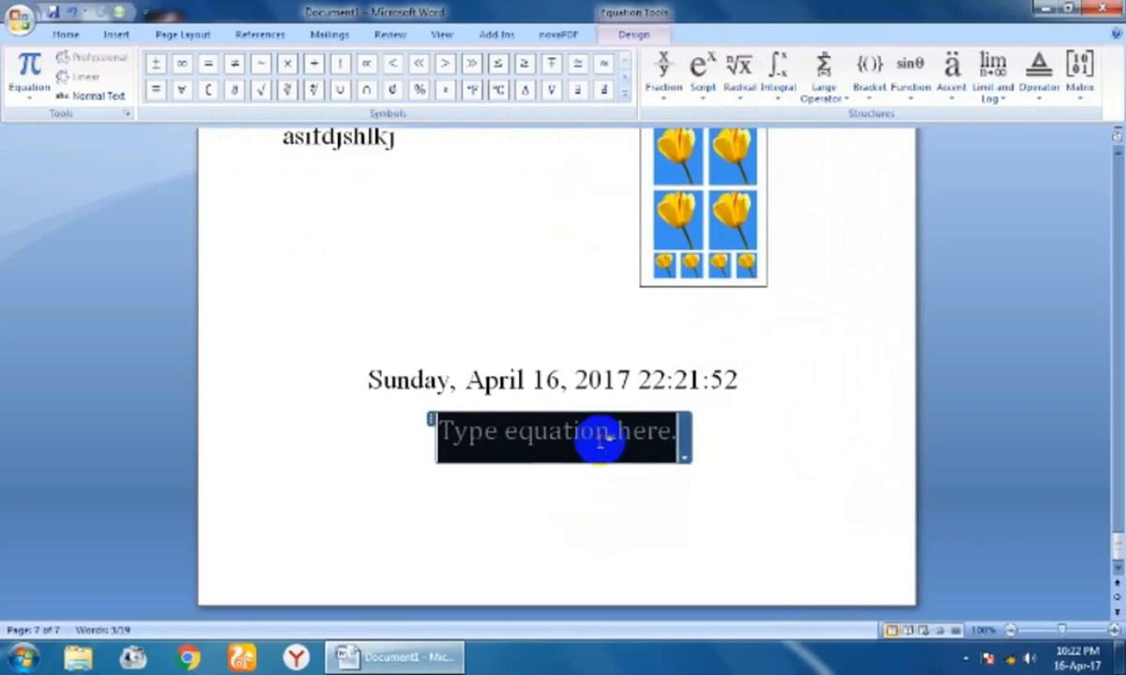
key("Delete")
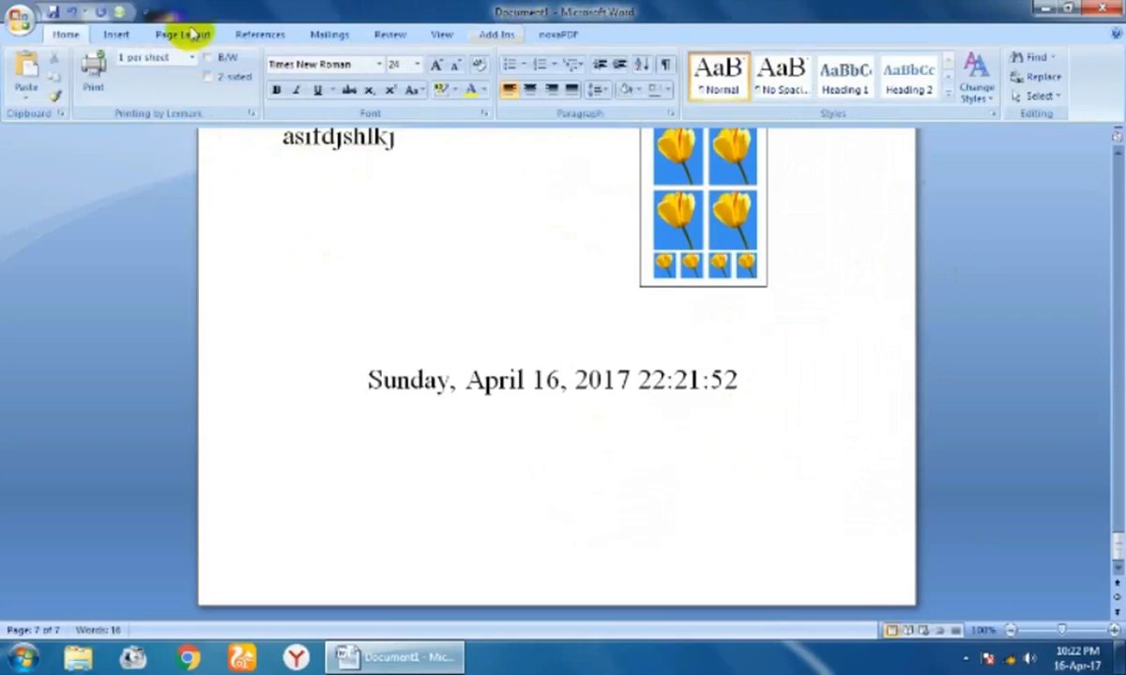
Insert a copyright symbol on the line below the date and time, followed by the text "Information BANK".
left_click(117, 34)
left_click(1015, 98)
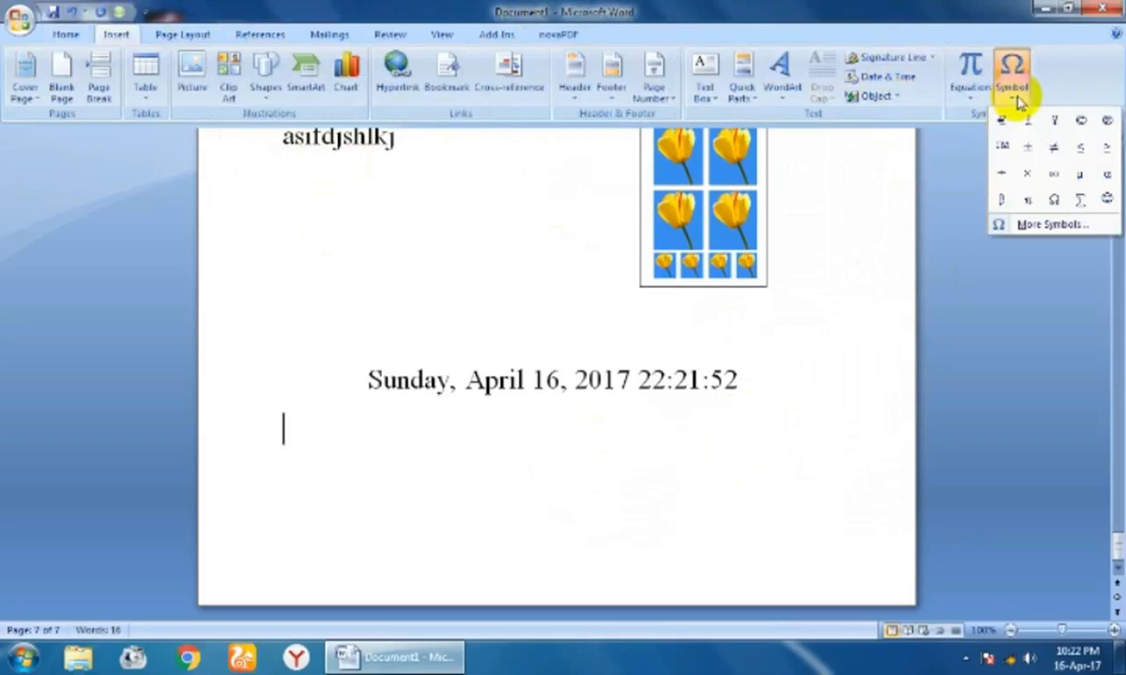
left_click(1010, 101)
left_click(1011, 100)
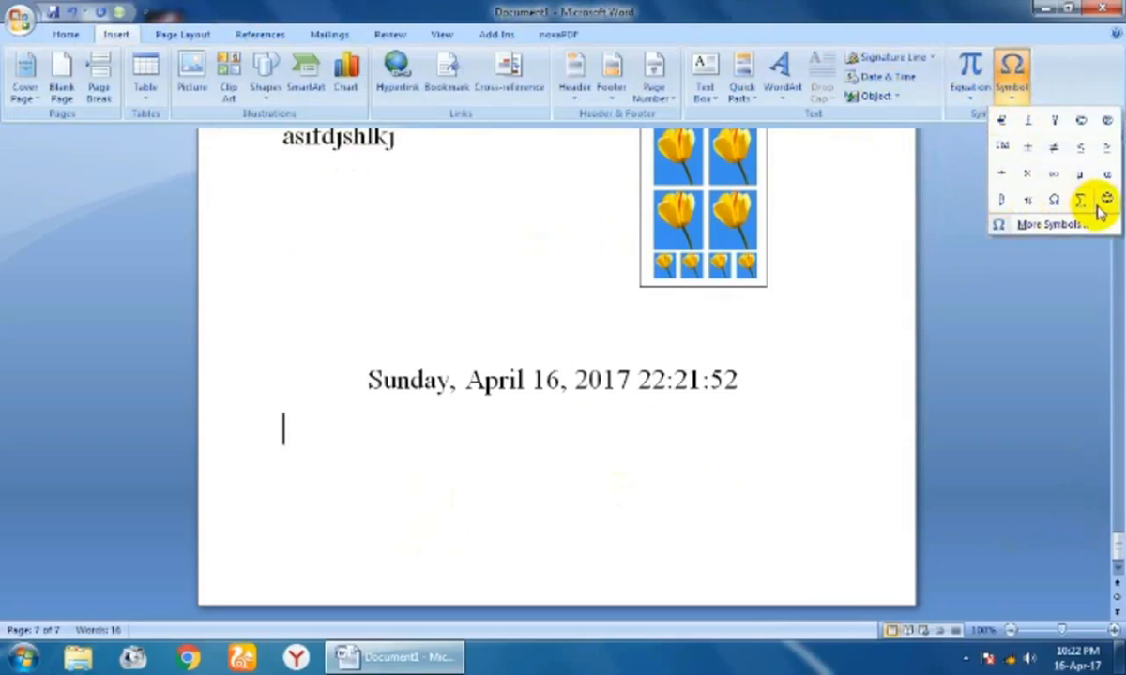
left_click(1081, 122)
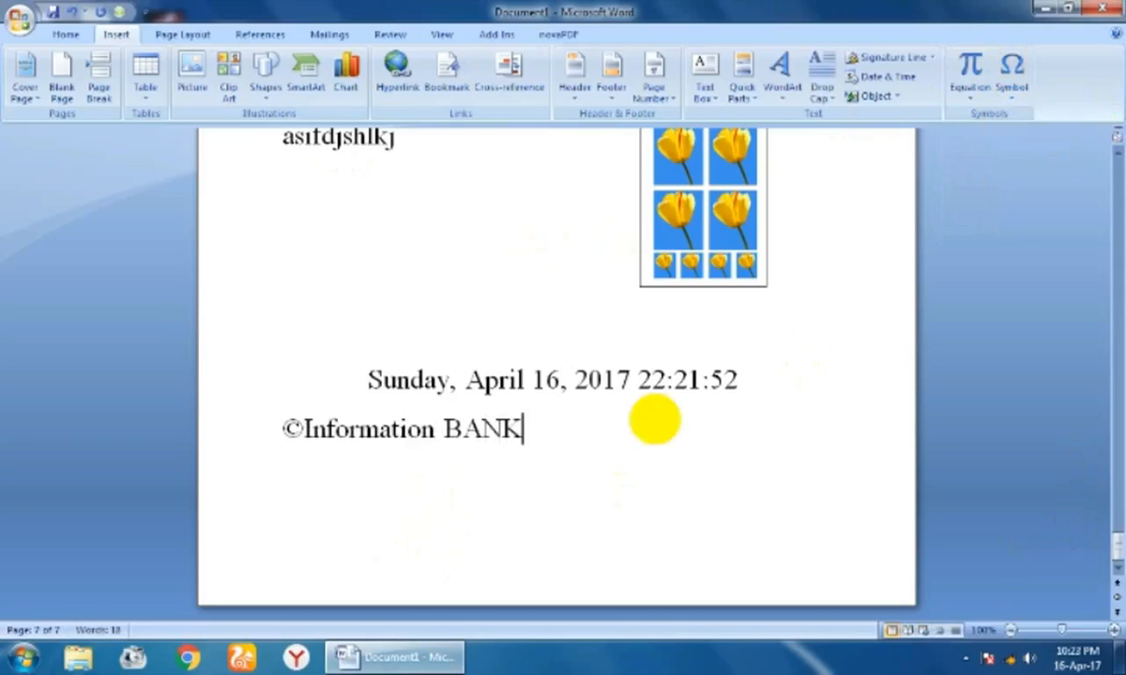
left_click_drag(638, 440, 635, 469)
left_click(648, 447)
left_click(635, 469)
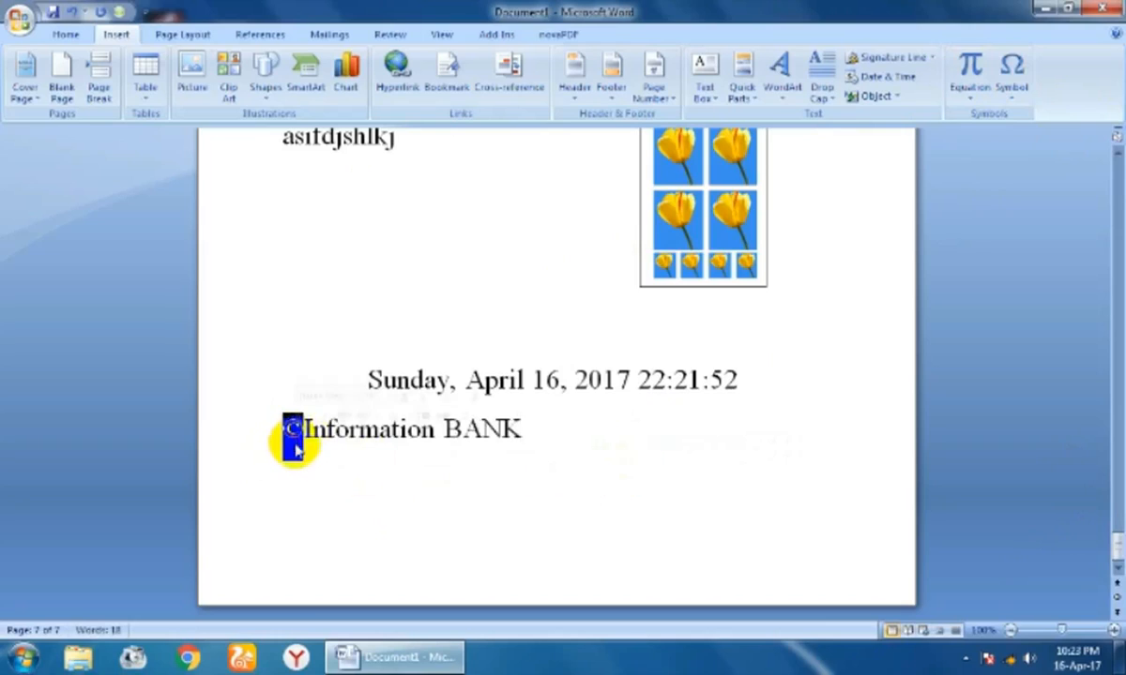
Examine the recently used symbols and the full symbol set, from Latin-1 Supplement to Cyrillic, without inserting any.
left_click(1011, 73)
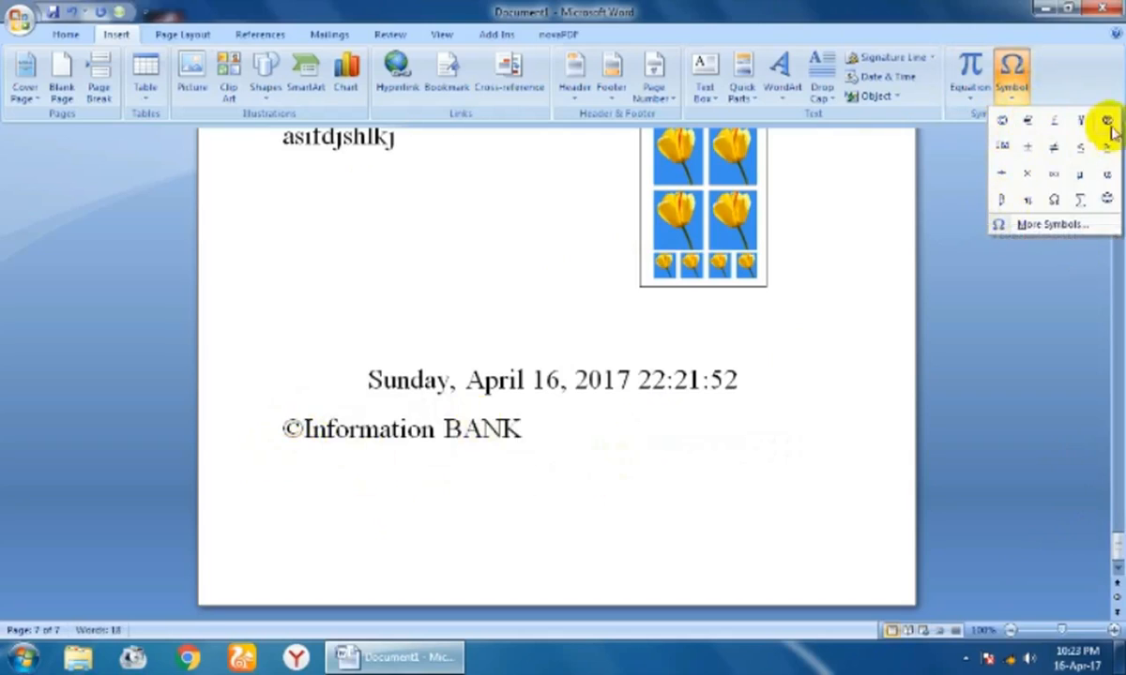
left_click(699, 492)
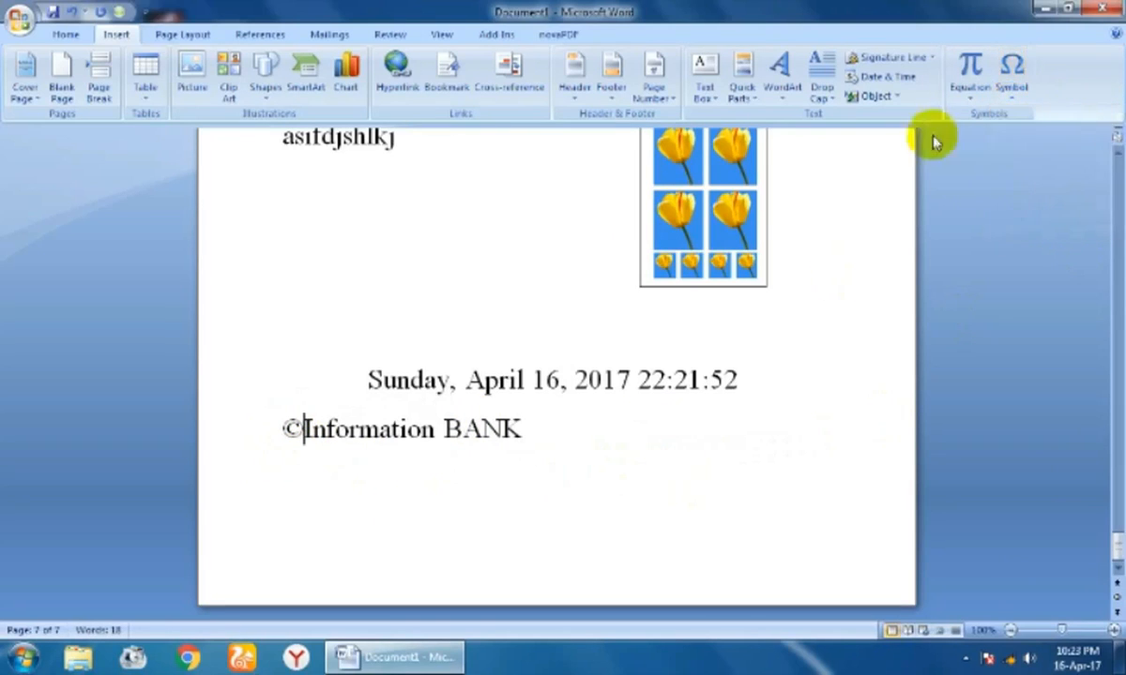
left_click(1010, 75)
left_click(1038, 223)
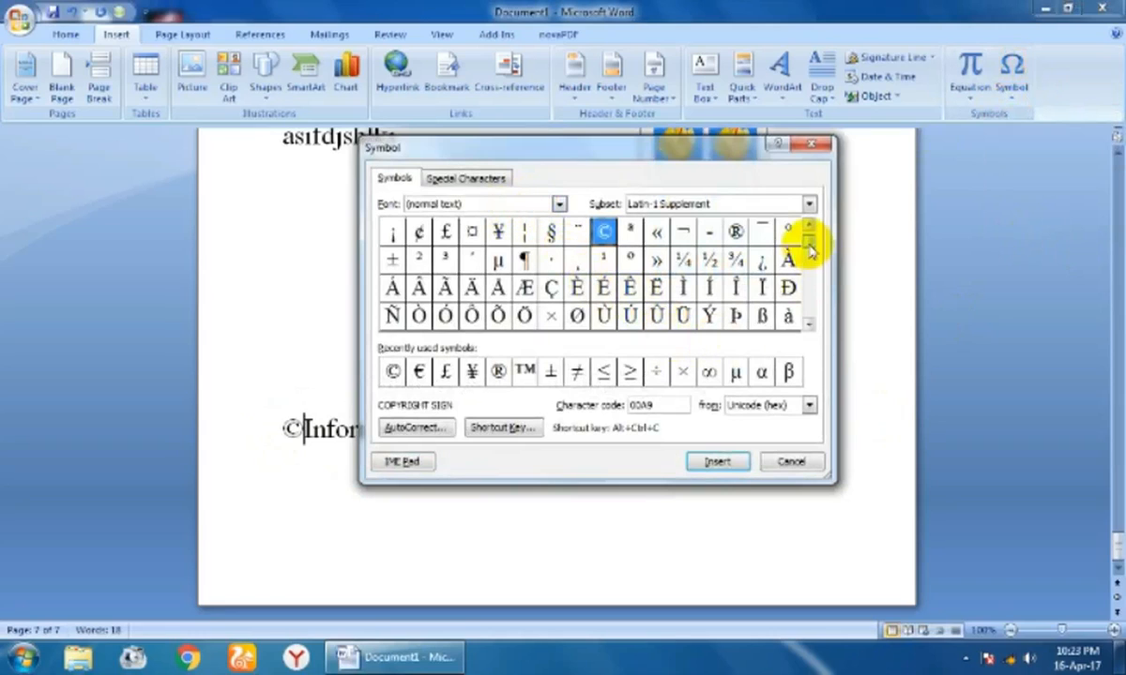
left_click_drag(807, 264, 804, 270)
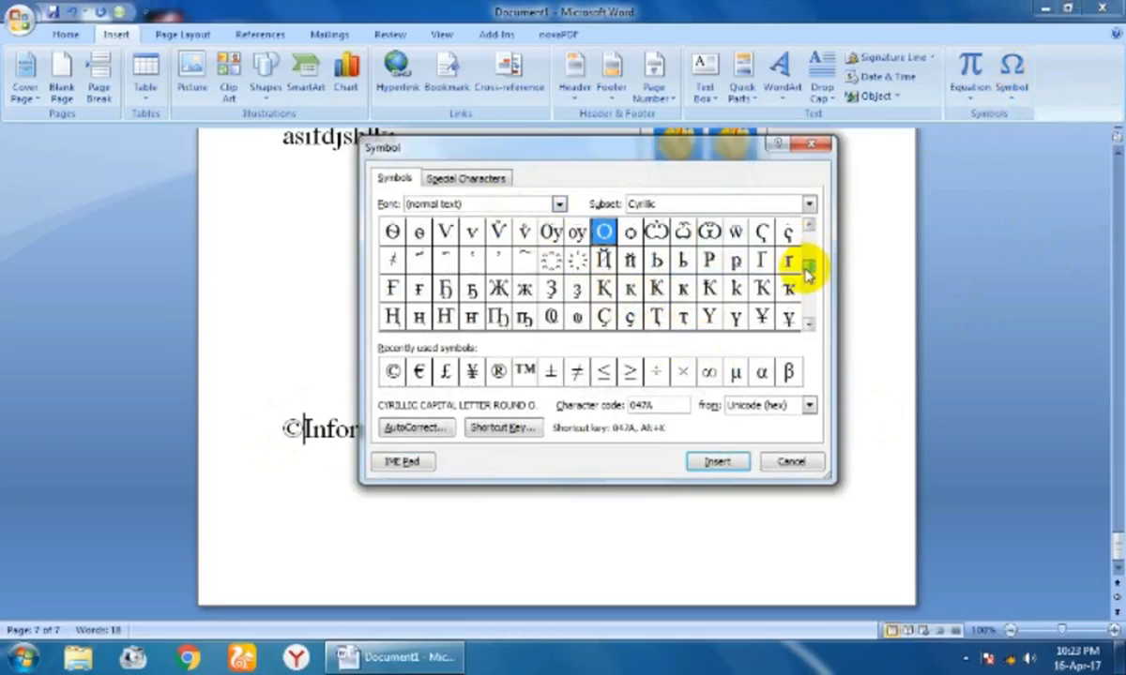
left_click(813, 145)
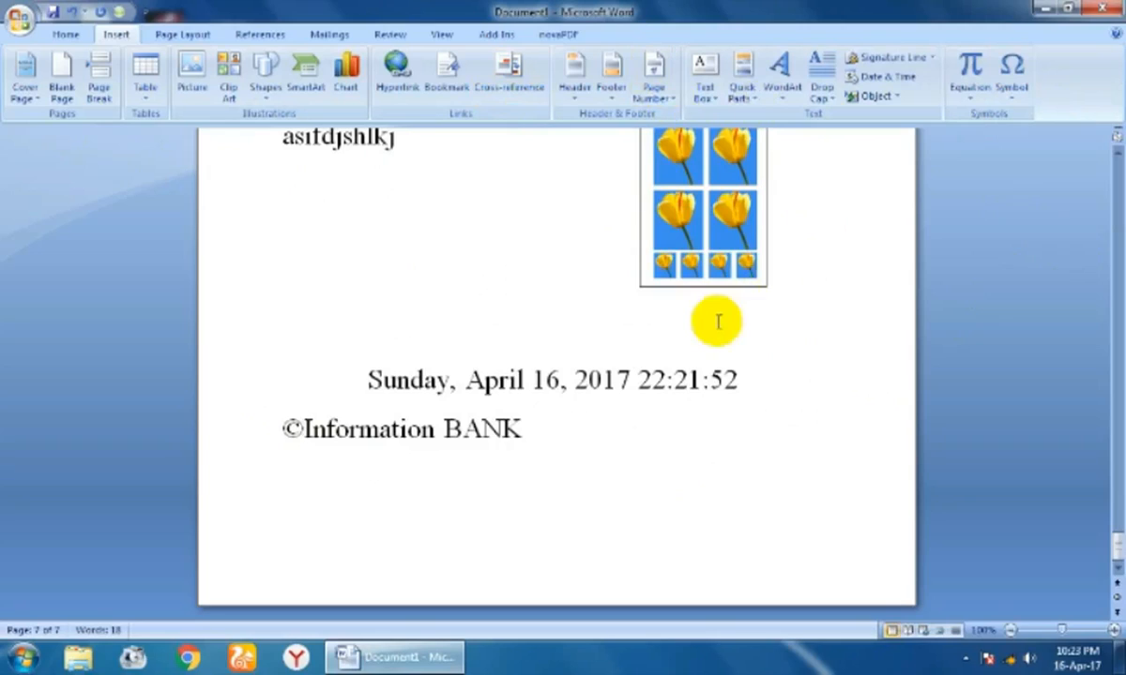
Select the tulip picture above the date and time line.
left_click(662, 255)
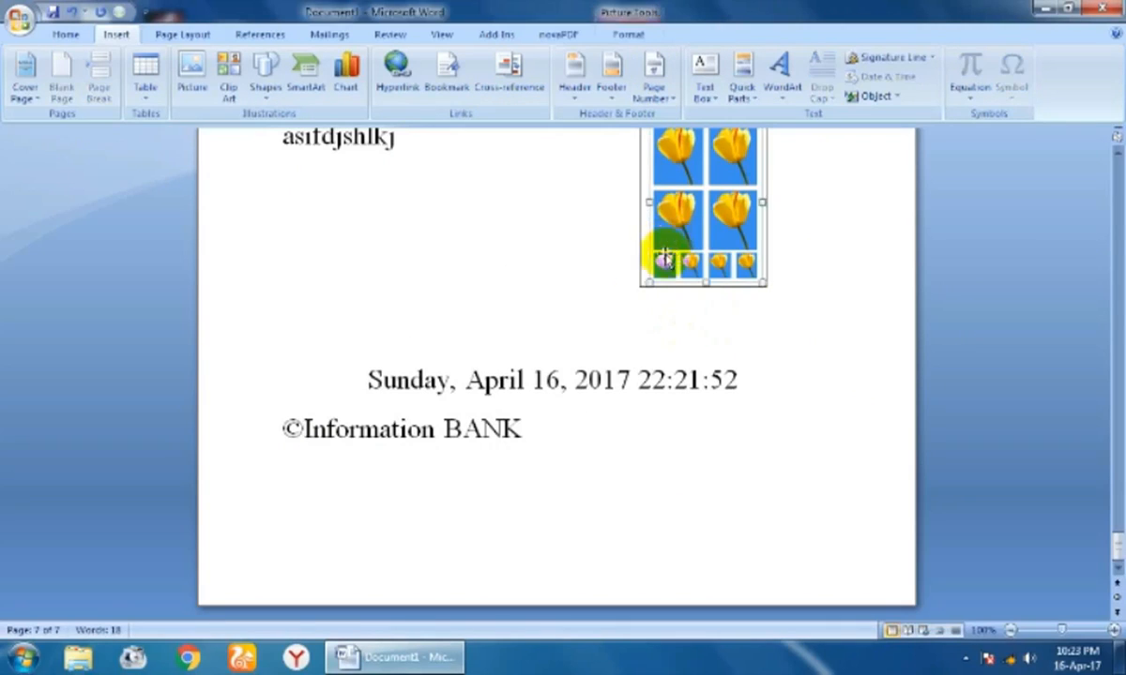